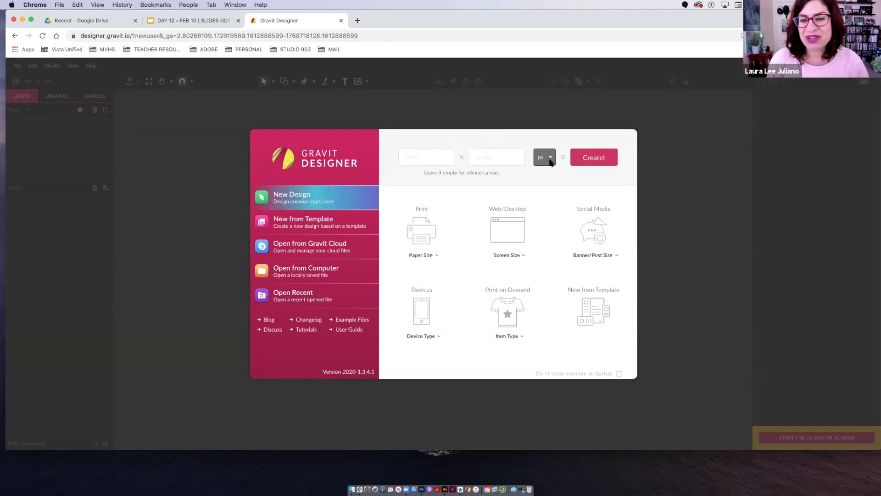
Step: Create a new design 600 px wide and 450 px high
click(550, 158)
click(549, 157)
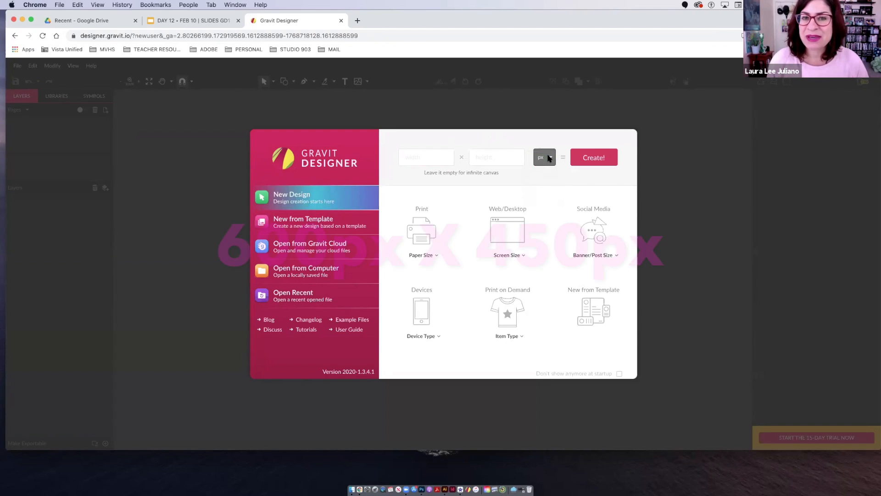
click(420, 157)
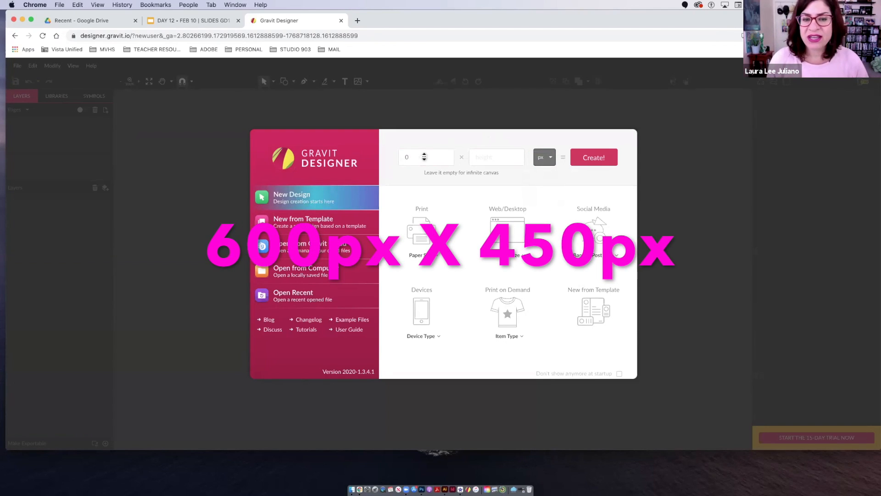
text(600)
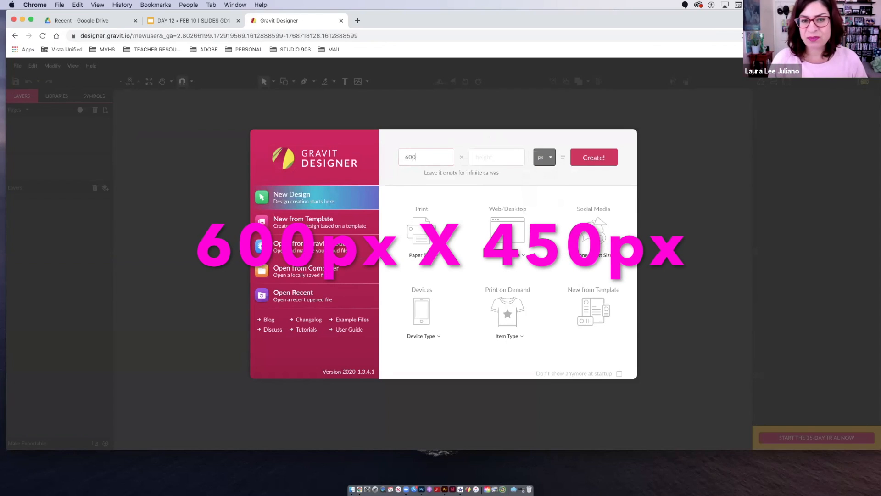
click(496, 157)
text(450)
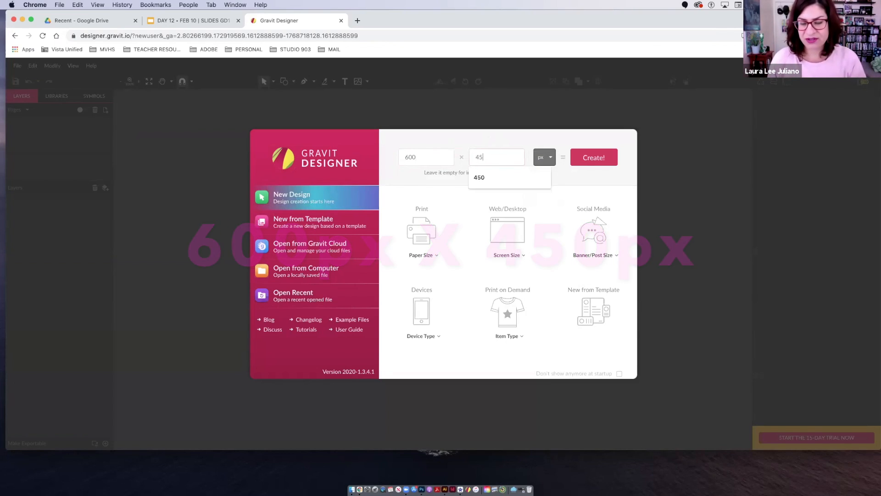
click(594, 158)
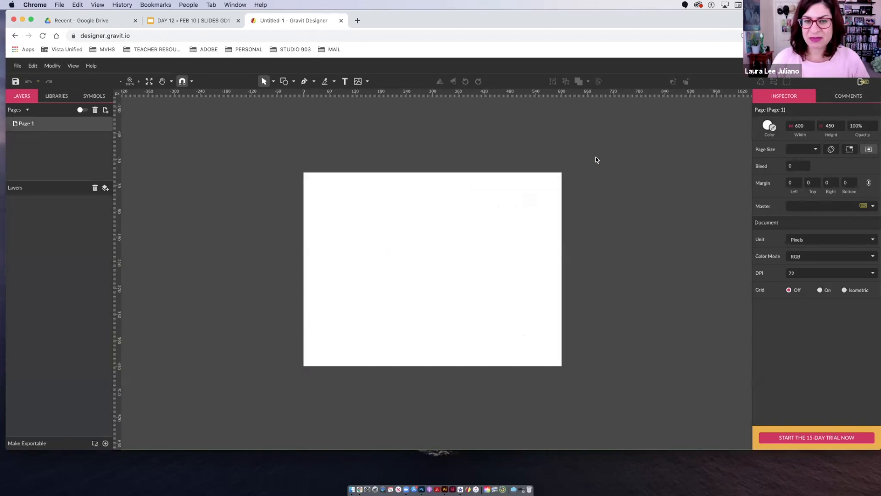
Step: Set the document resolution to 300 DPI and apply a linked 20 px margin on all four sides
scroll(592, 225, down, 1)
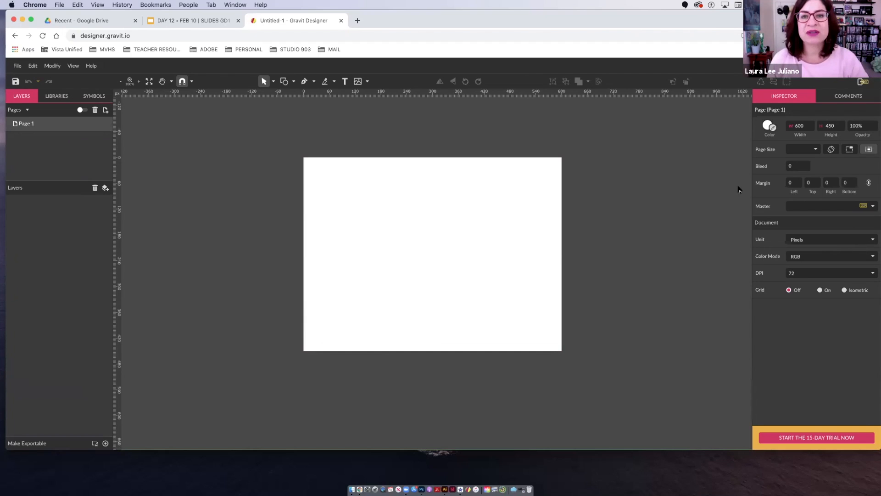
click(872, 273)
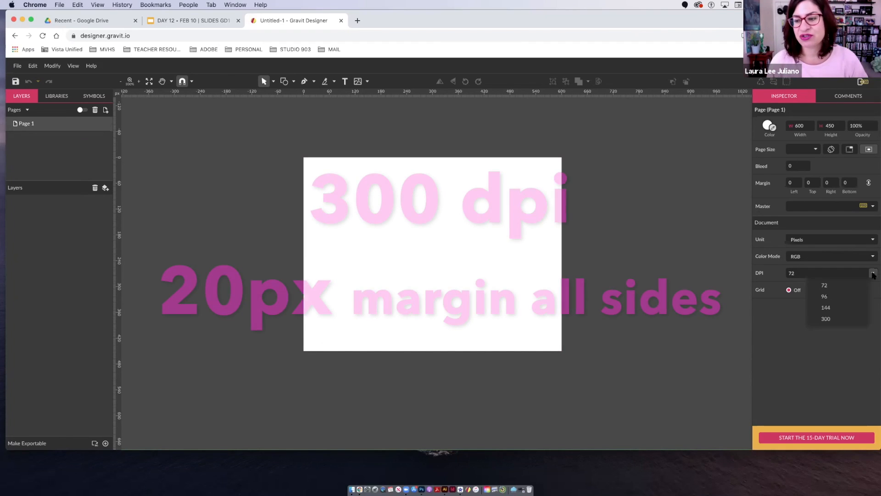
click(831, 320)
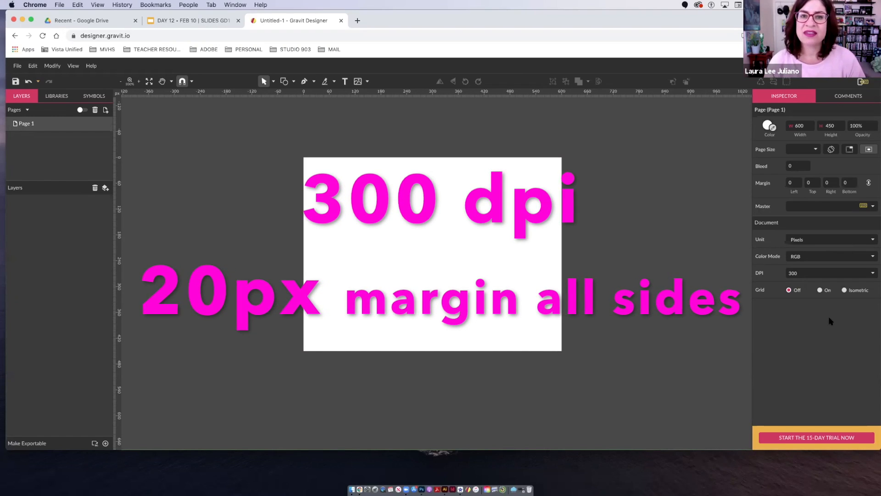
click(792, 183)
text(20)
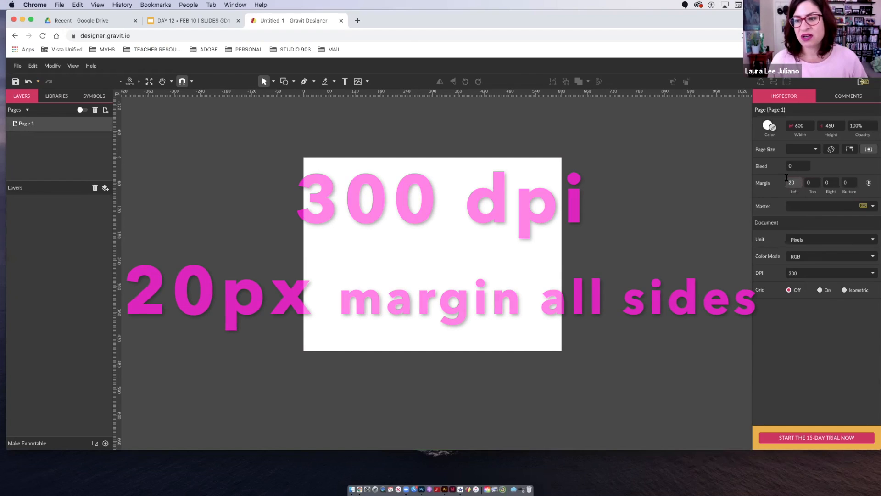
click(868, 182)
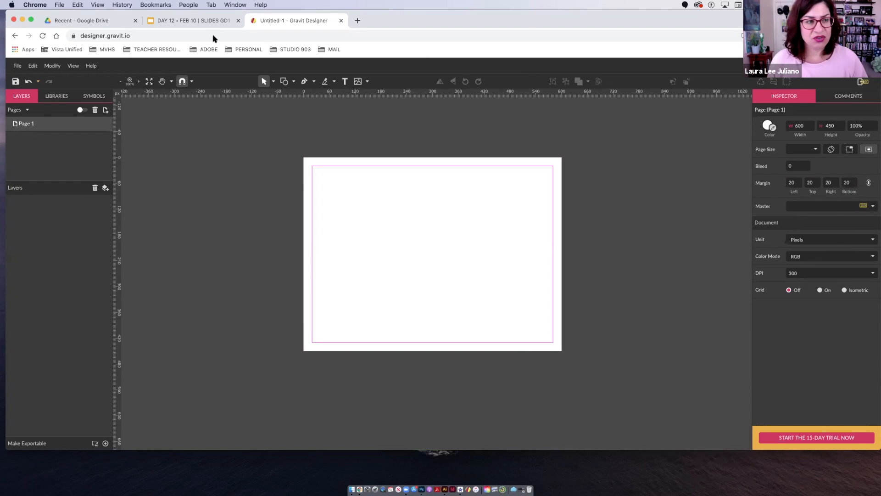
Step: Save the design to the cloud in the STUDIO 903 folder as p3_yourname_greetingcard
click(16, 66)
click(51, 174)
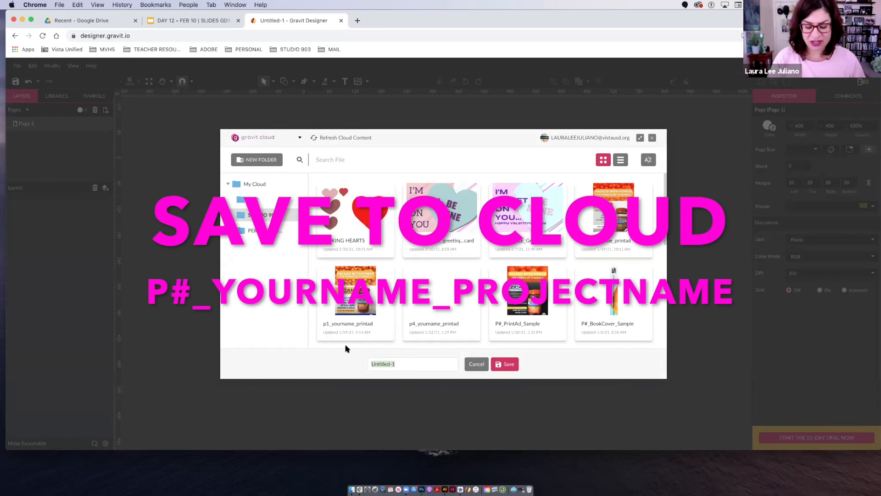
text(p)
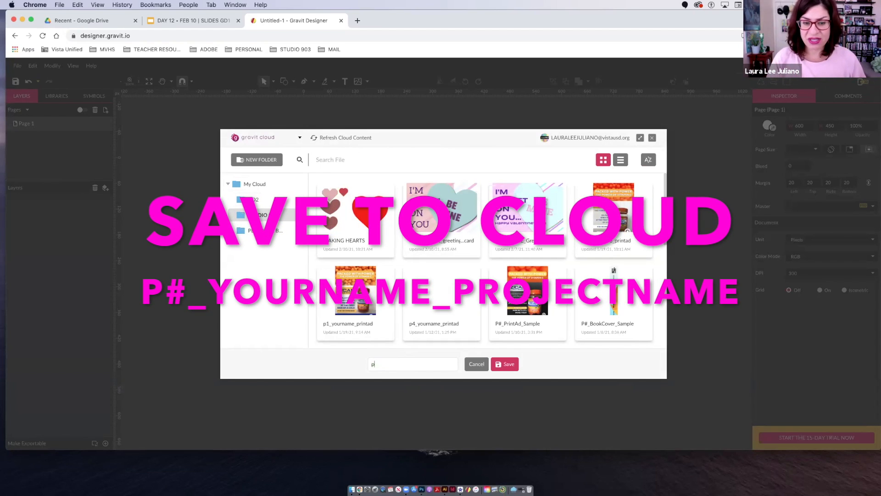
text(3_)
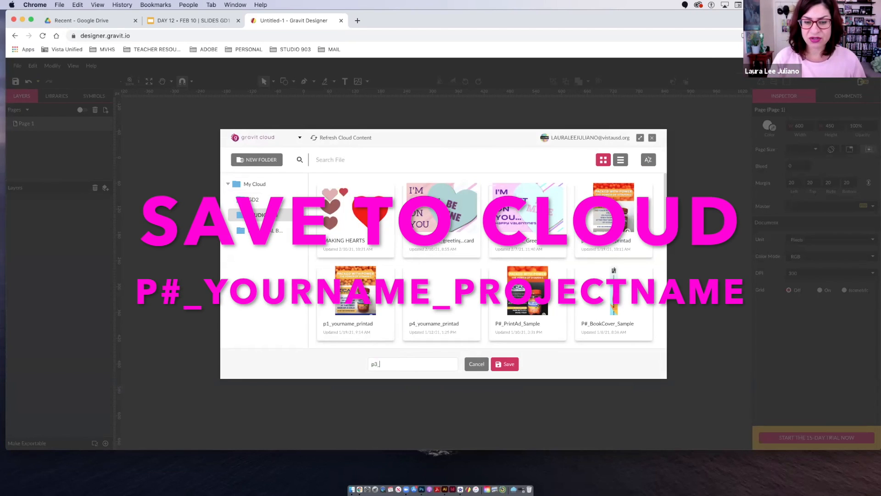
text(yourname)
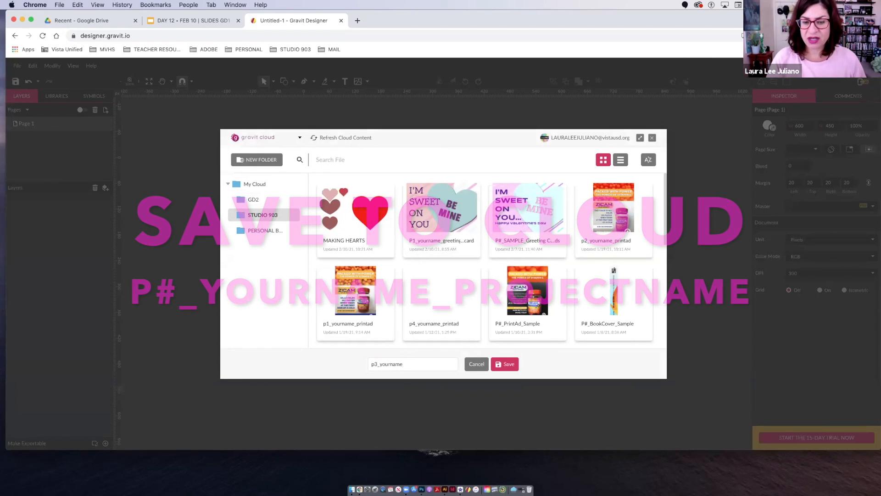
text(_greetingcard)
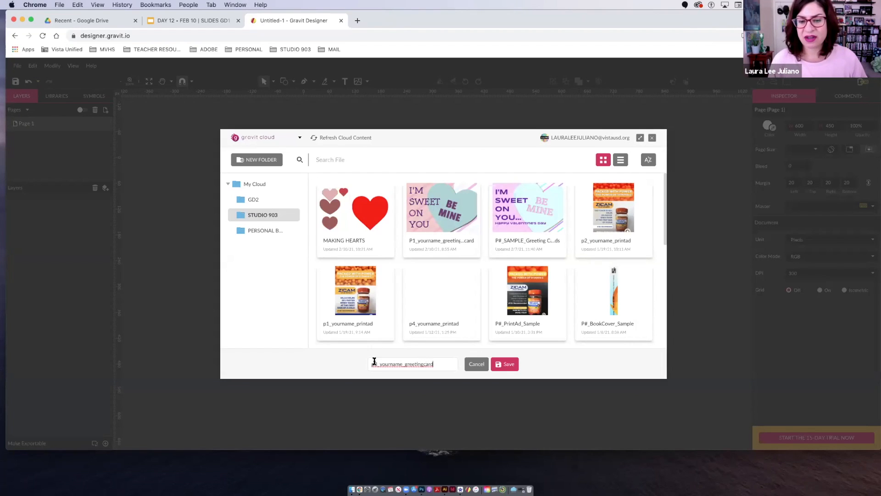
click(507, 363)
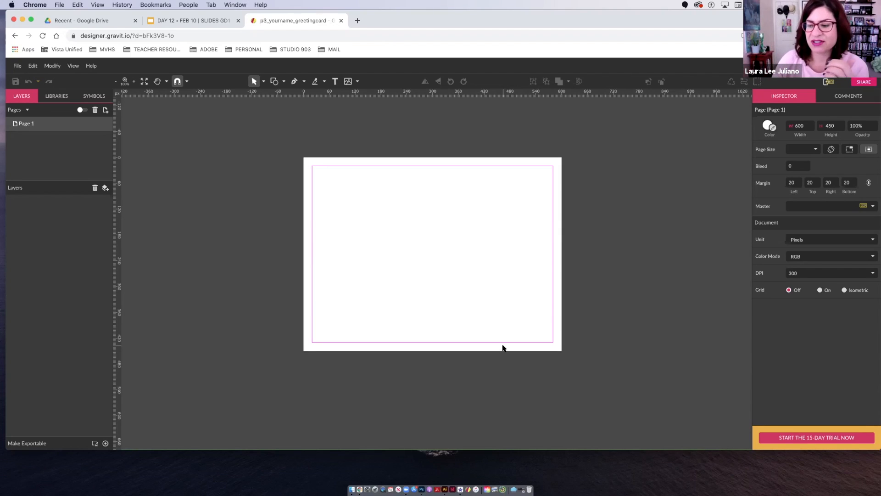
Step: Narrow the browser window to uncover the desktop and open the GREETING CARDS GRAVIT folder in Finder
drag(877, 448, 817, 452)
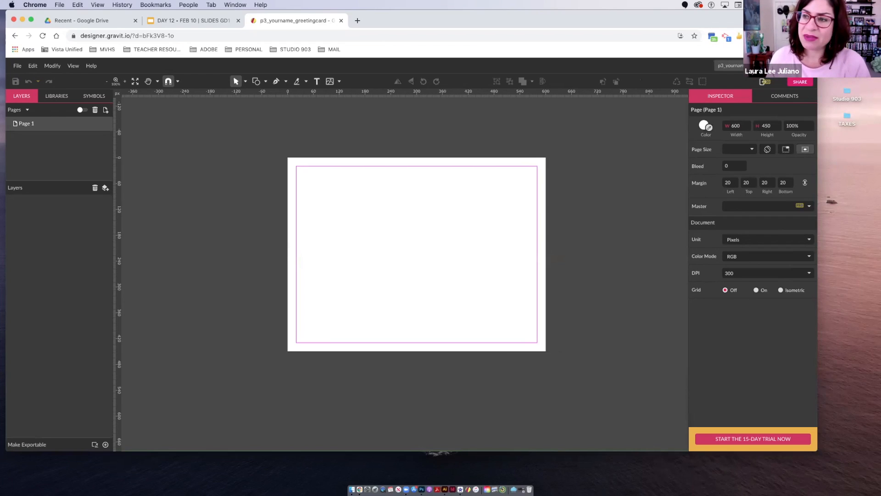
drag(842, 85, 838, 252)
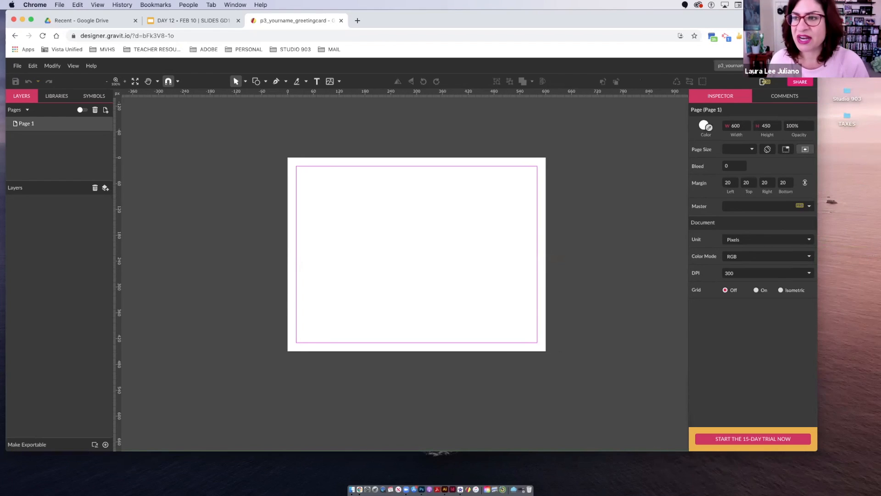
double_click(846, 65)
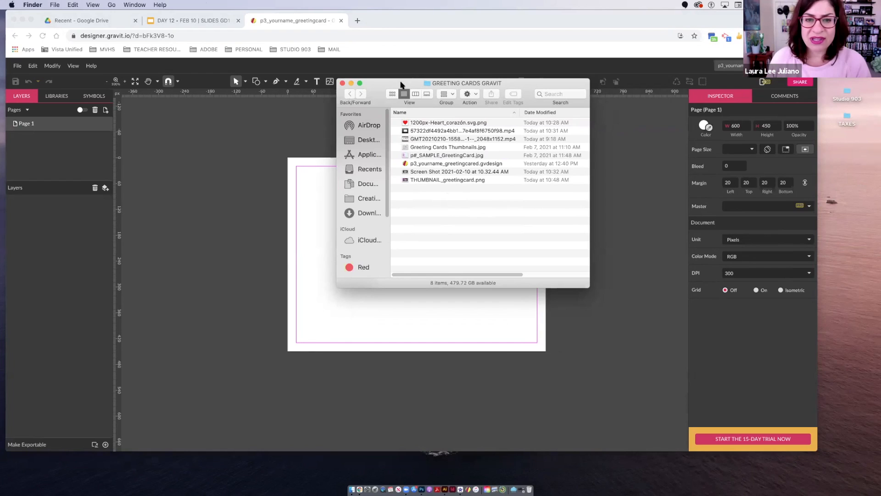
Step: Move the Finder window aside and place Greeting Cards Thumbnails.jpg from it onto the design page
click(431, 147)
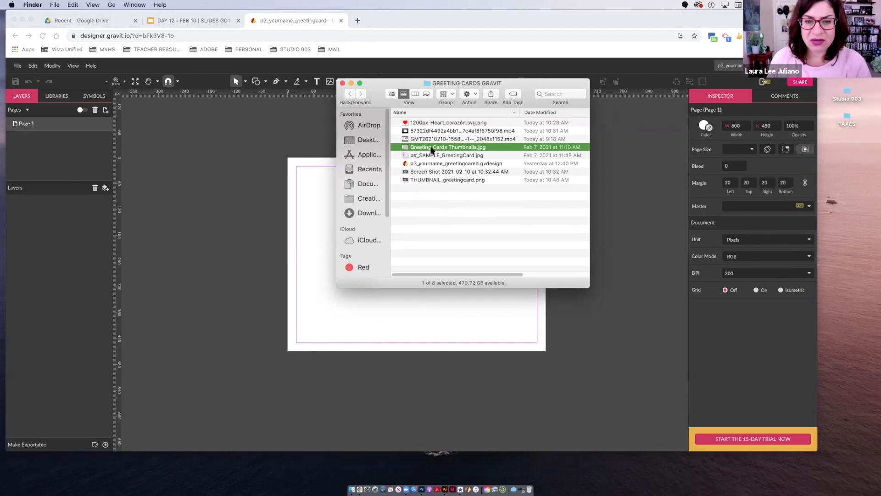
drag(419, 149, 415, 147)
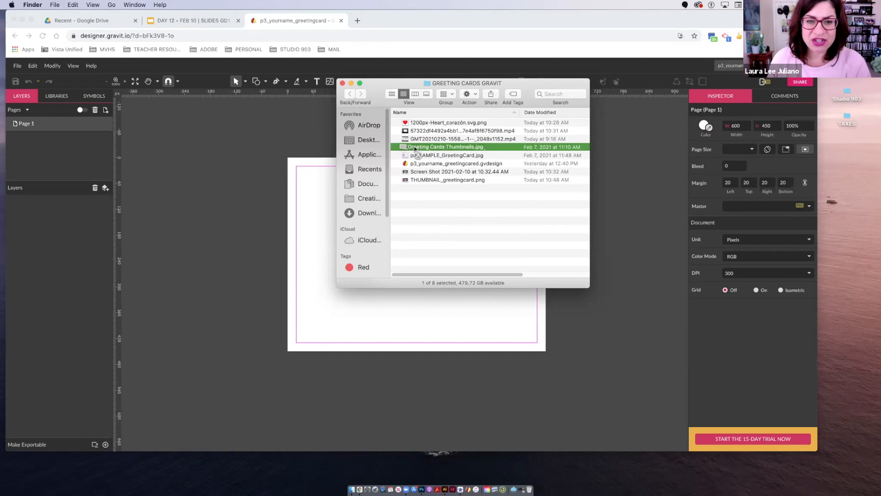
drag(401, 83, 633, 72)
drag(638, 137, 370, 175)
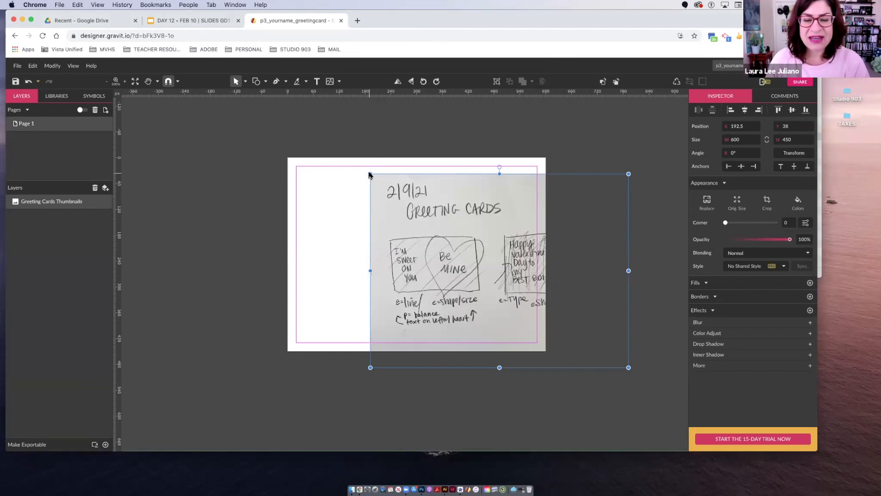
Step: Align the thumbnails image with the page and move it partly off the page's upper-left corner
key(super+minus)
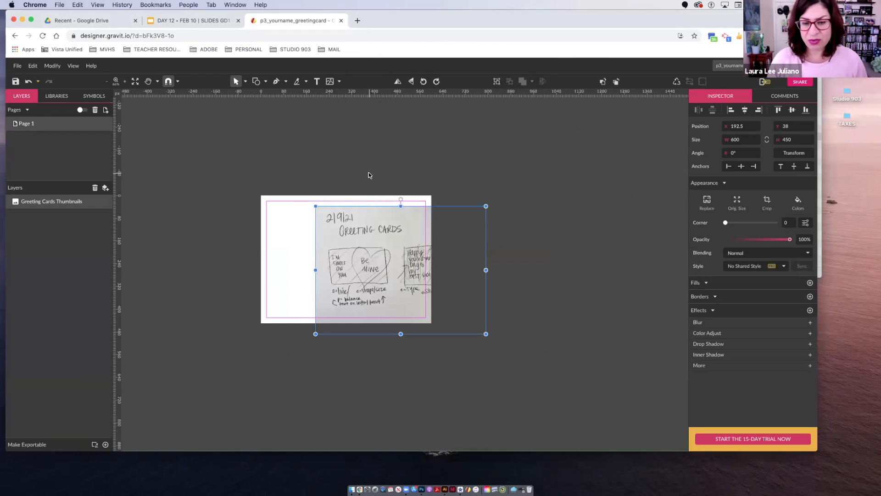
mouse_move(433, 226)
mouse_down()
mouse_move(564, 146)
mouse_move(330, 260)
mouse_up()
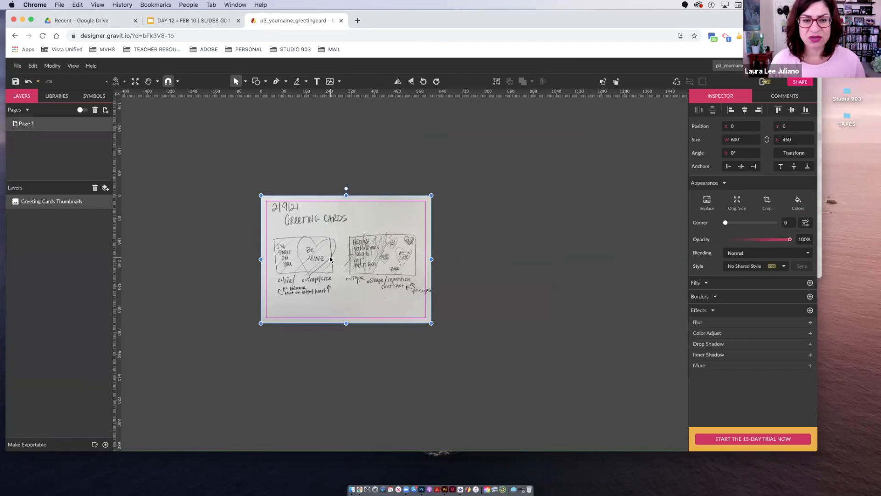
mouse_move(429, 245)
mouse_down()
mouse_move(521, 248)
mouse_move(517, 256)
mouse_move(312, 262)
mouse_move(316, 165)
mouse_up()
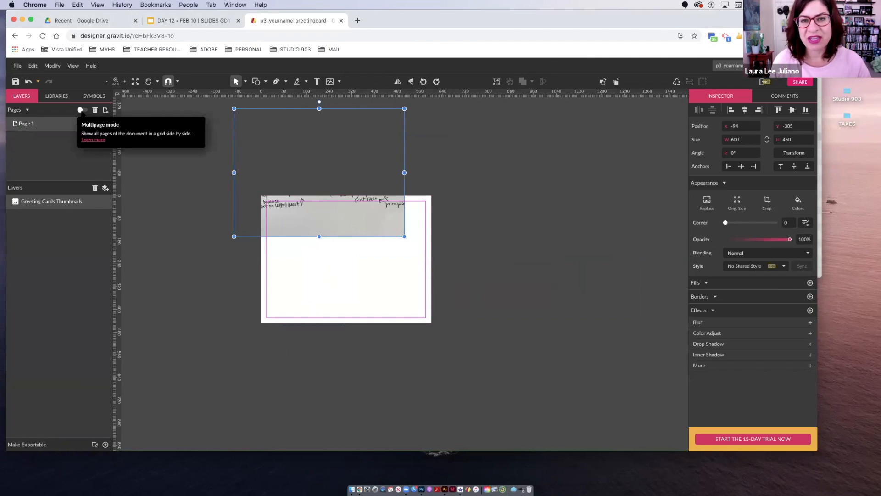
Step: Turn on multipage mode and move the thumbnails image directly above Page 1
click(82, 112)
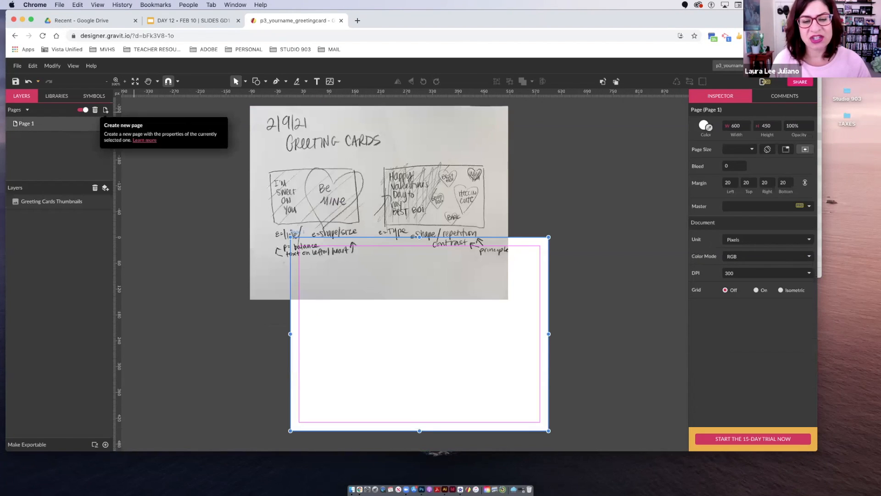
key(super+minus)
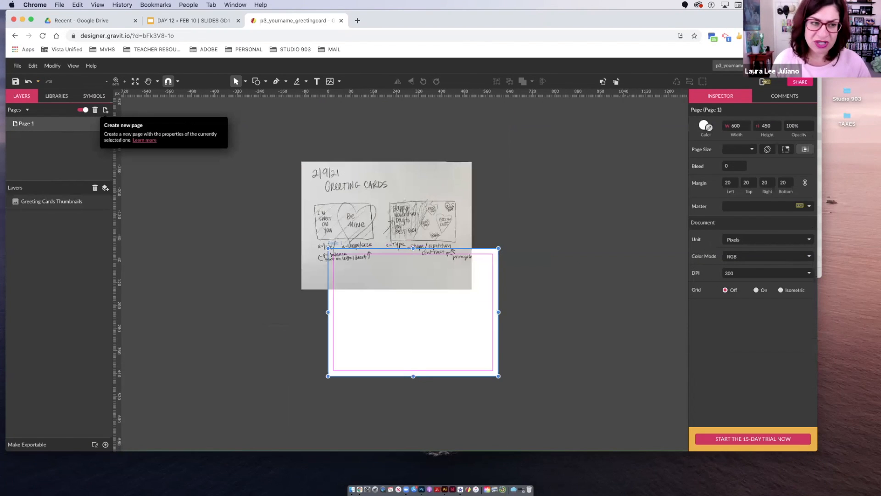
drag(352, 179, 271, 151)
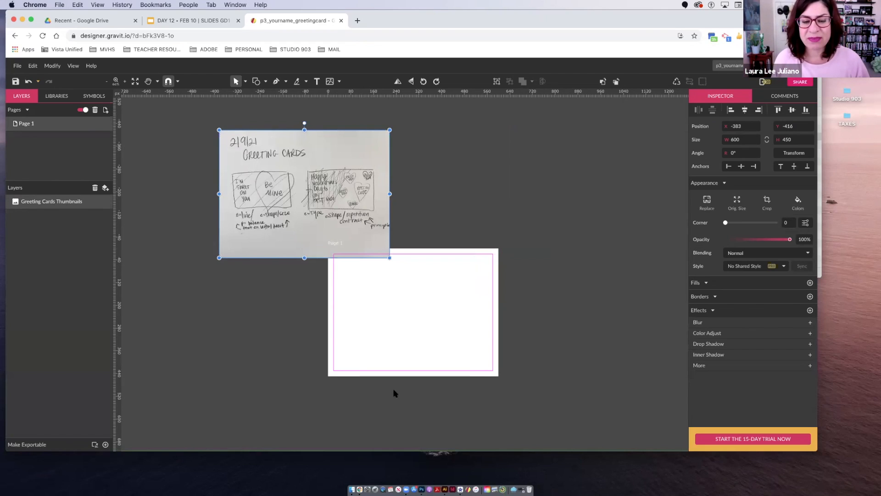
drag(344, 205, 464, 175)
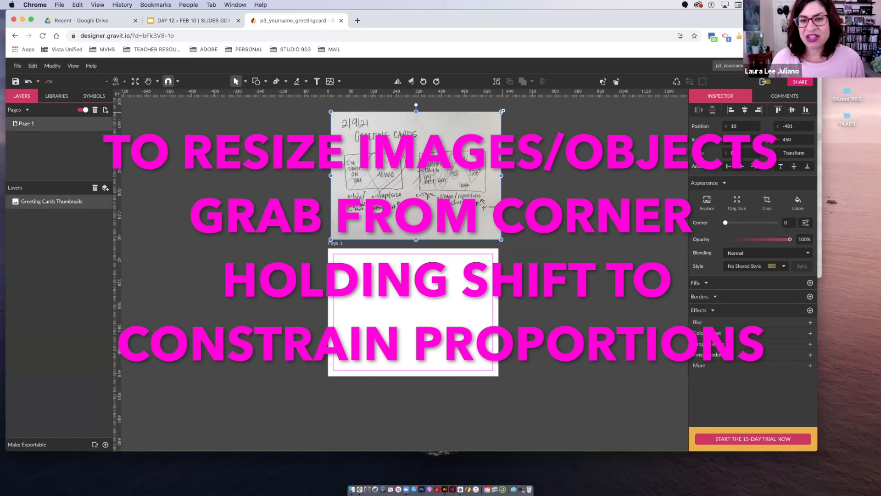
Step: Scale the thumbnails image down proportionally to about 324 by 243 px above Page 1
drag(502, 111, 422, 170)
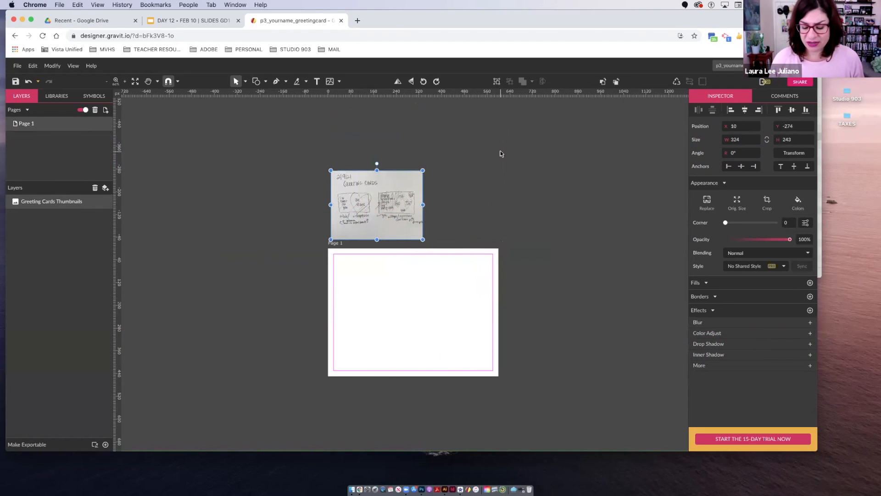
key(super+0)
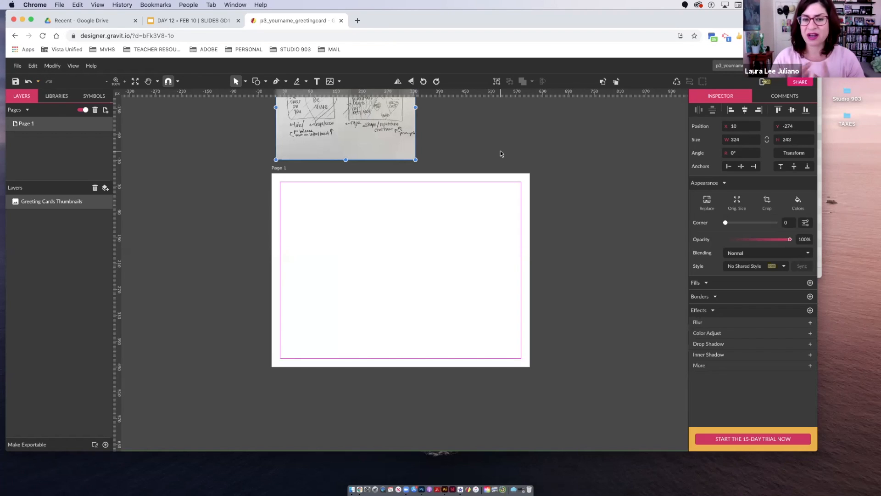
scroll(508, 152, up, 3)
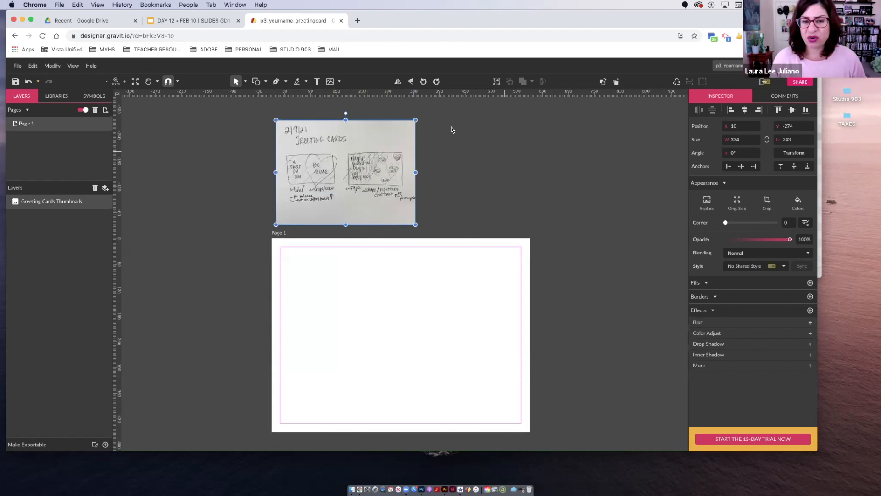
Step: Try stretching the thumbnails image out of proportion to about 540 by 203 px and undo both resizes
mouse_move(415, 121)
mouse_down()
mouse_move(426, 144)
mouse_move(467, 164)
mouse_move(459, 138)
mouse_up()
drag(509, 184, 509, 186)
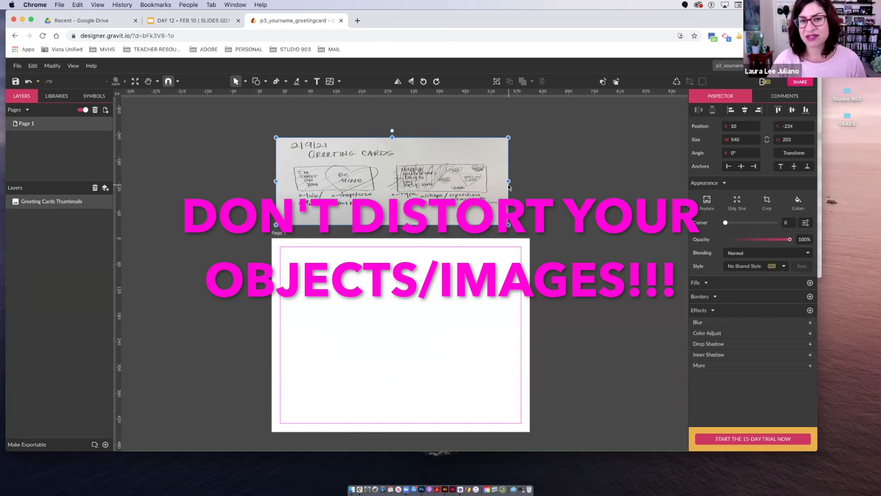
key(super+z)
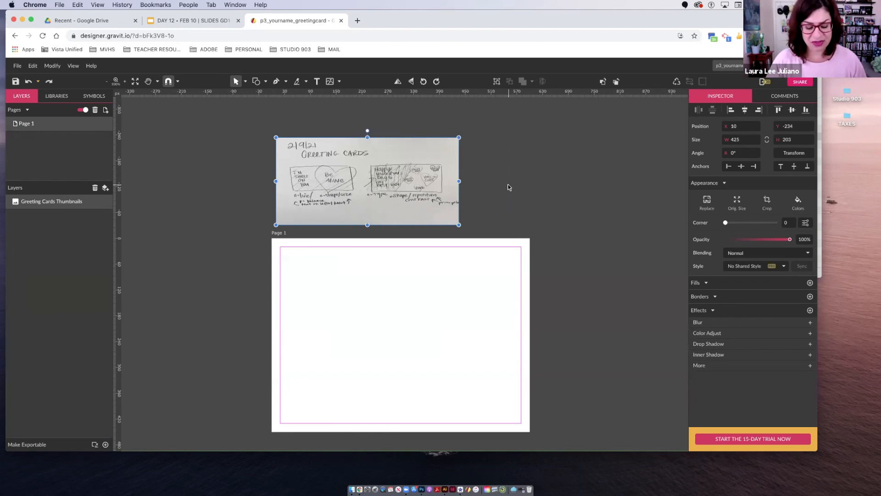
key(super+z)
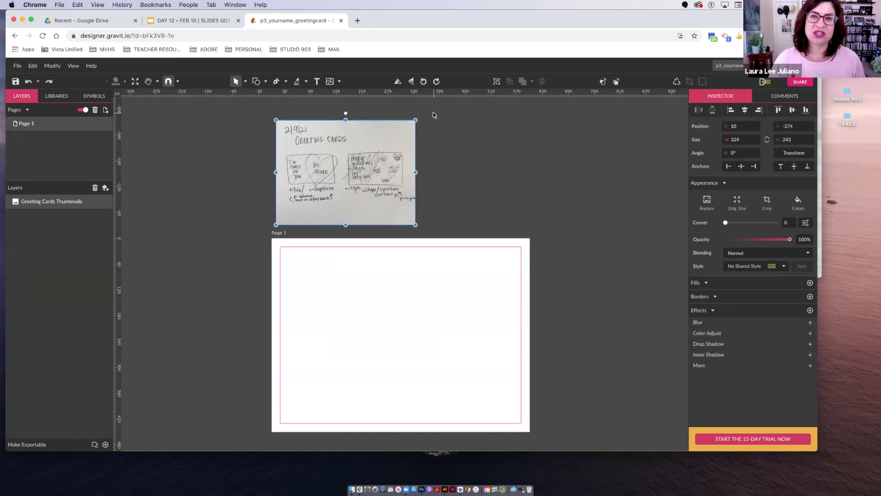
Step: Scale the thumbnails image down proportionally to about 285 by 214 px above Page 1
drag(415, 120, 398, 132)
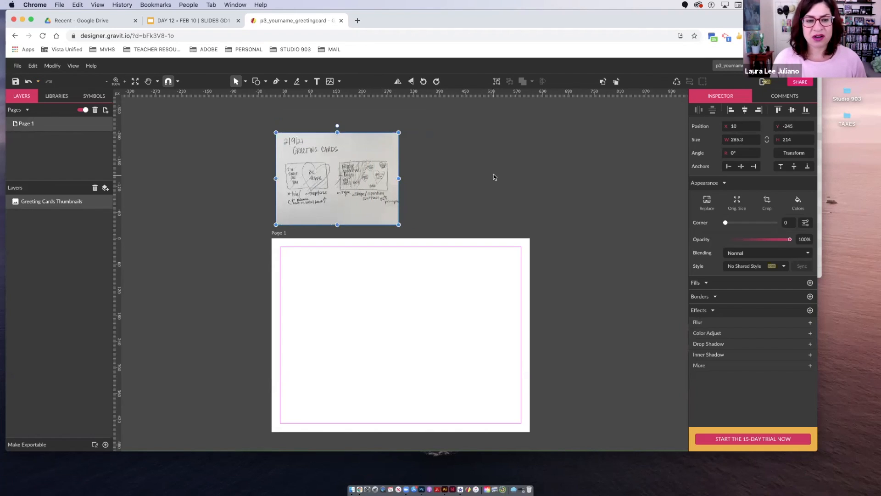
Step: Draw a diagonal line about 709 by 516 px across Page 1, from beyond its lower-left corner to beyond its upper-right corner
scroll(496, 176, down, 3)
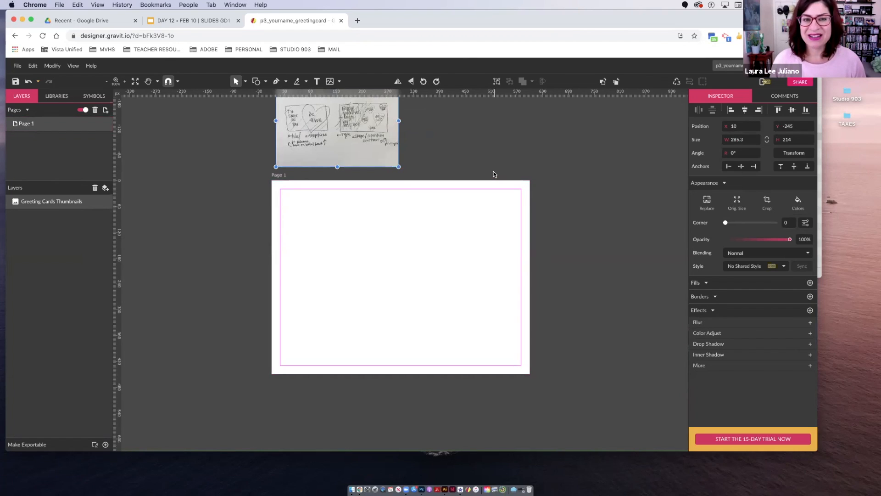
click(266, 82)
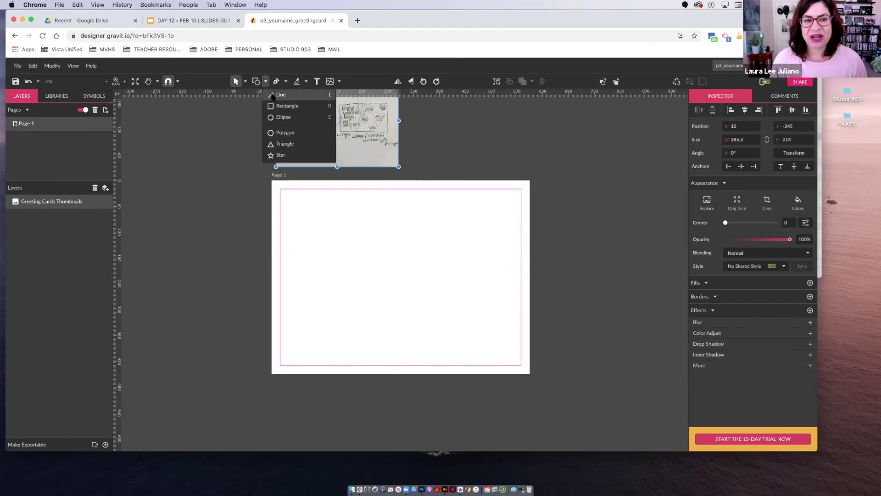
click(274, 94)
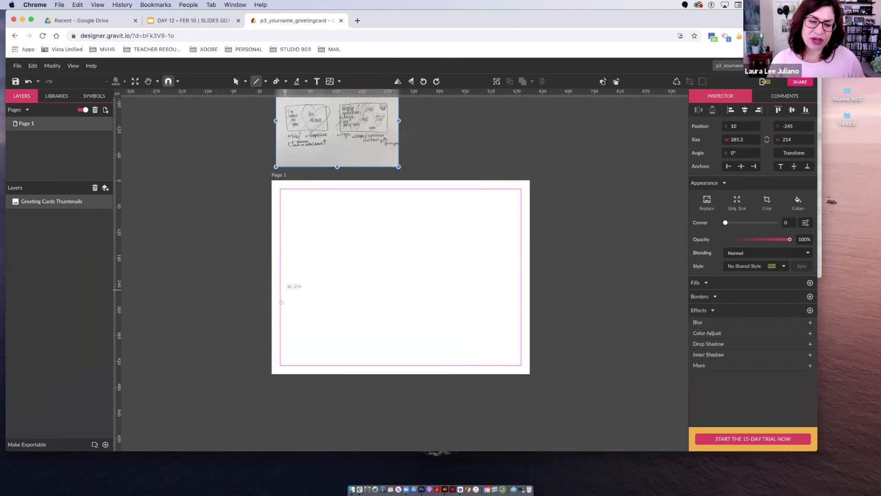
click(249, 379)
drag(258, 377, 555, 159)
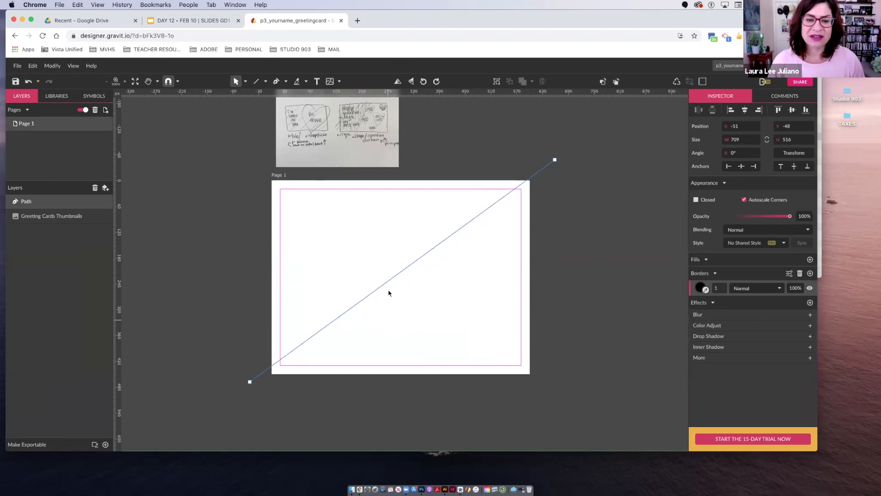
drag(396, 278, 399, 278)
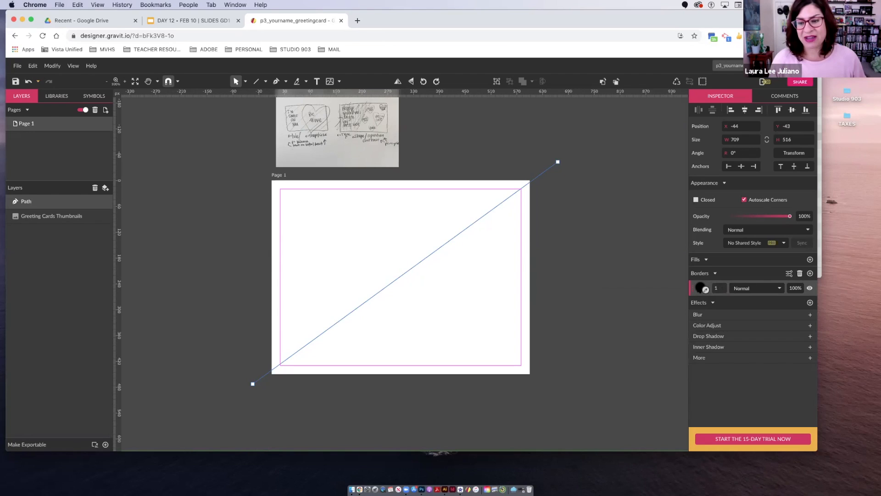
Step: Set the diagonal line's border width to 20 and its color to light pink #FFA7FF
click(720, 287)
text(20)
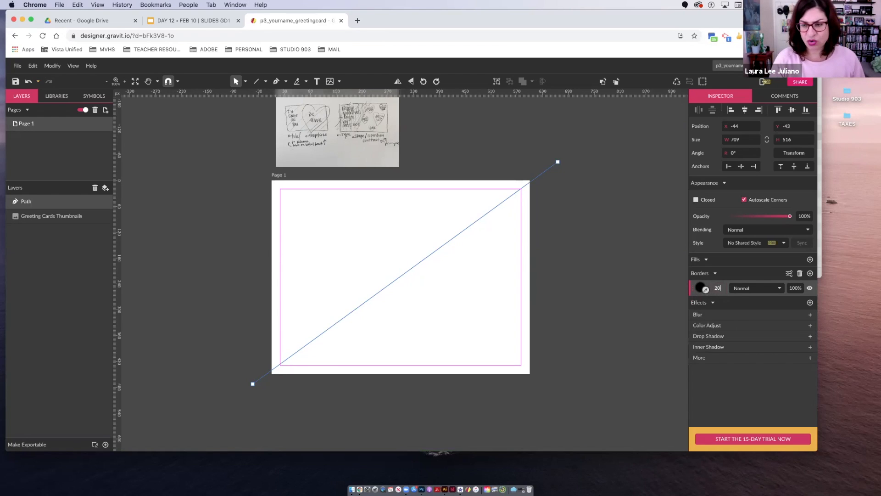
key(Return)
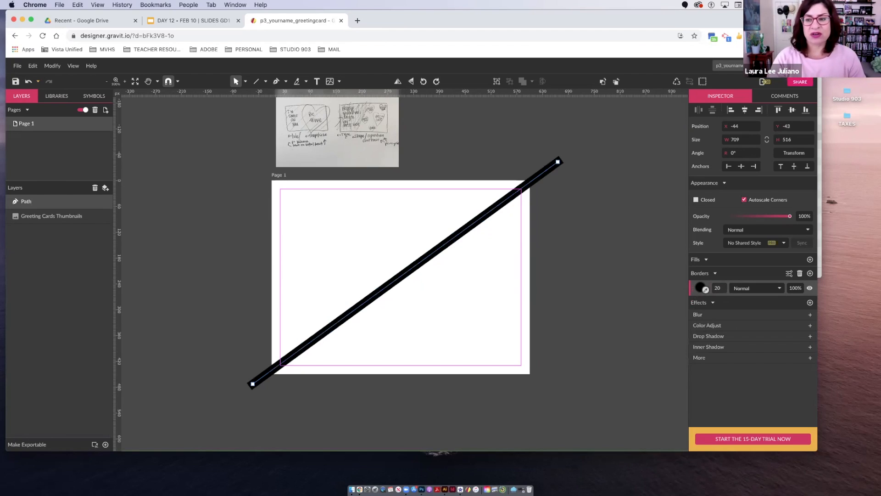
click(699, 288)
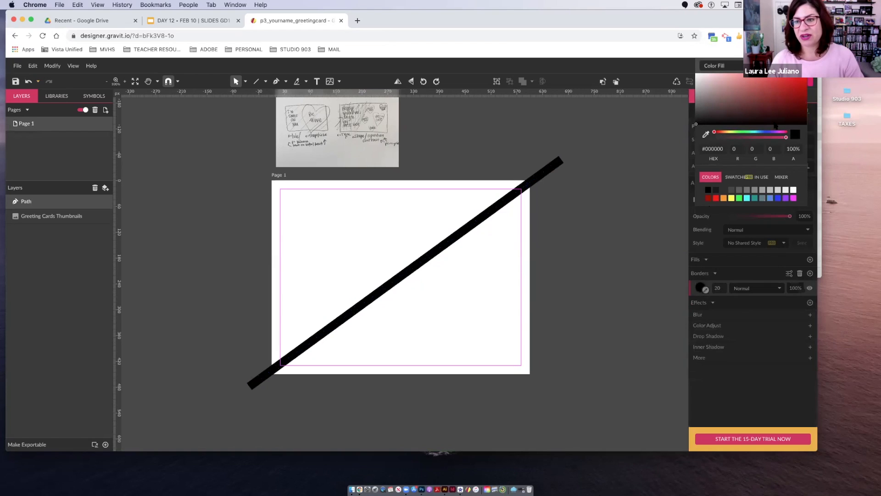
click(794, 198)
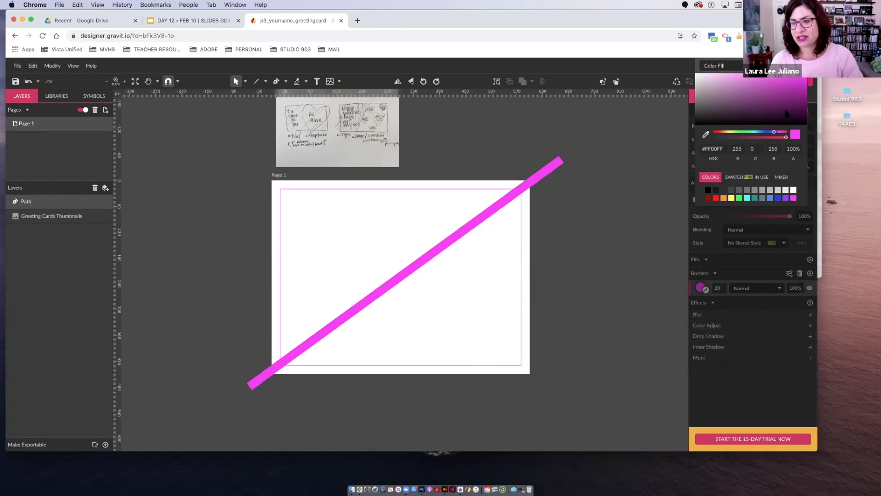
mouse_move(797, 87)
mouse_down()
mouse_move(765, 95)
mouse_move(734, 73)
mouse_up()
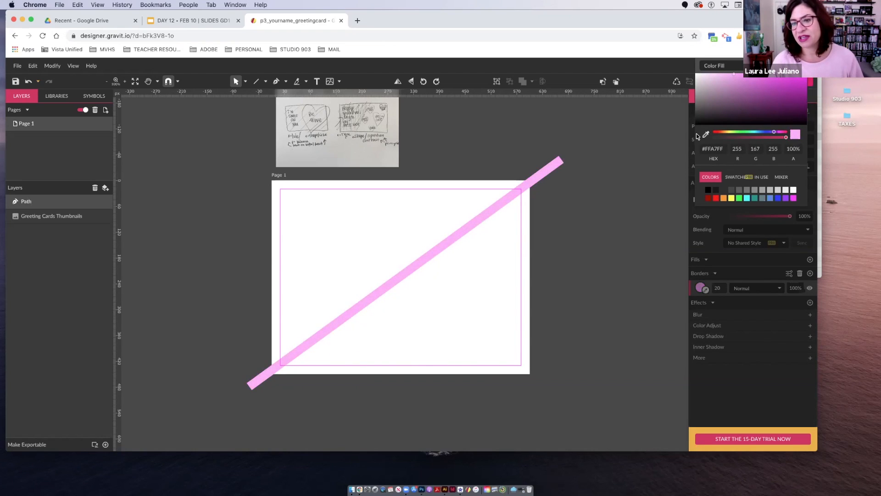
click(628, 248)
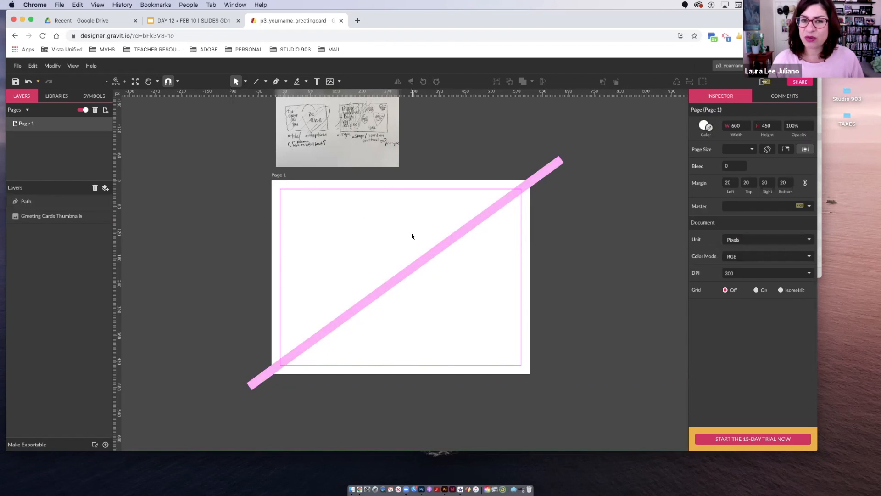
Step: Pull the pink line's end points in with the Subselect tool, making it about 622.5 by 464 px, just past the page corners
click(245, 82)
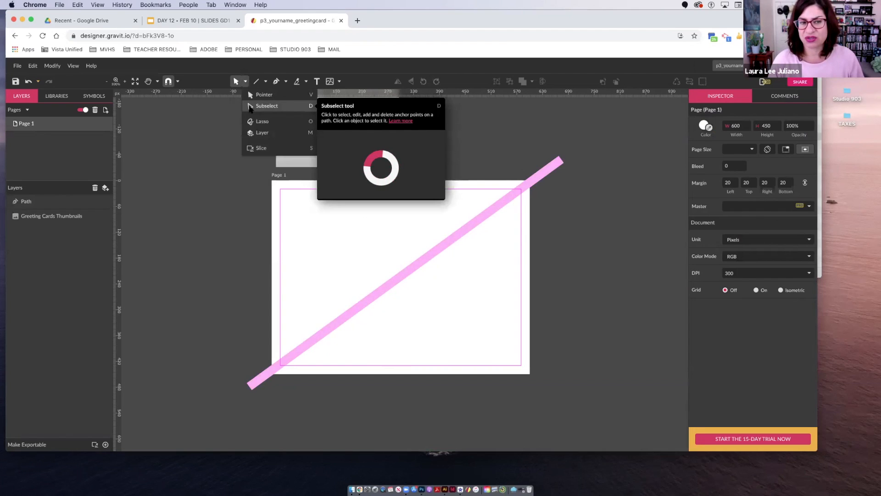
click(267, 106)
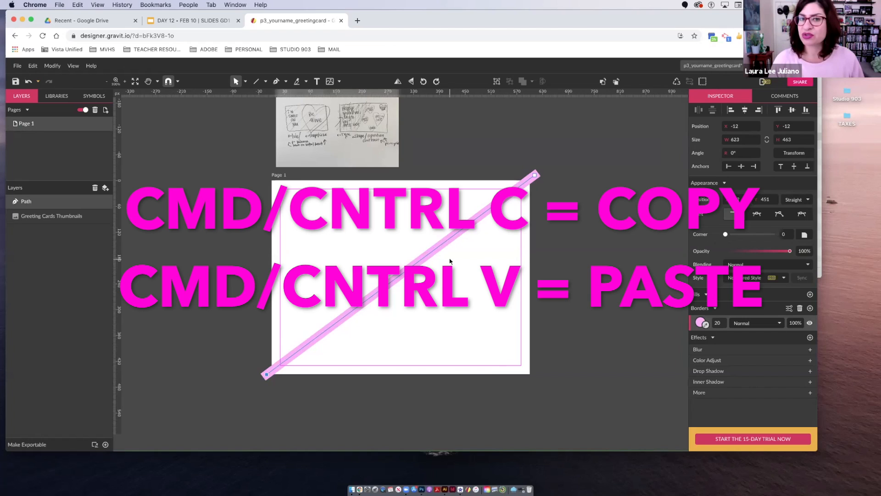
click(451, 236)
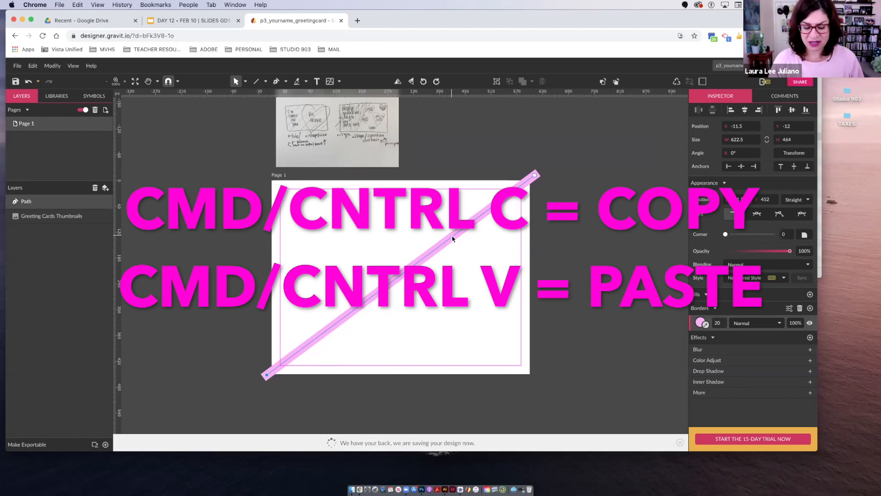
click(513, 292)
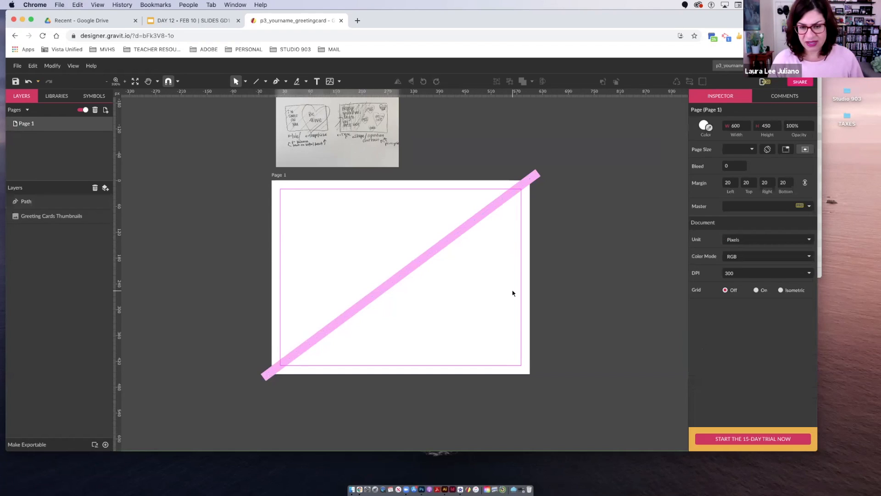
Step: Try moving a pasted copy of the pink line, undo the move and clone a parallel line just below the original
drag(432, 248, 455, 277)
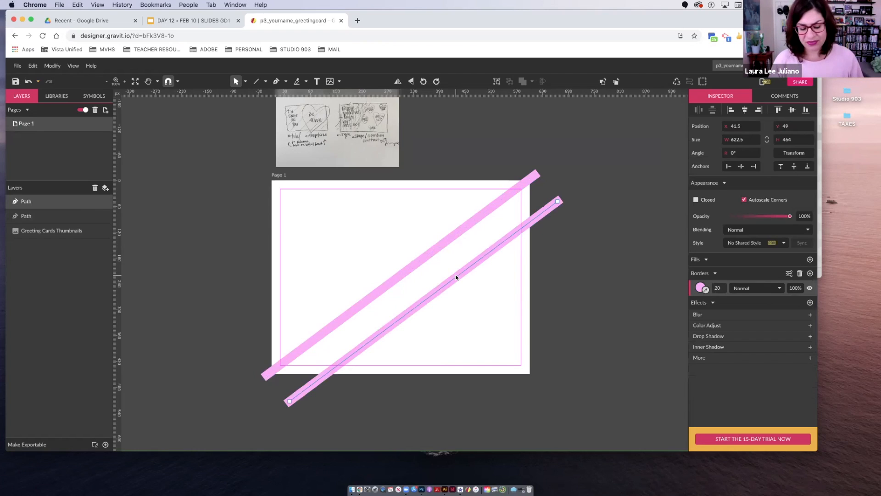
key(super+z)
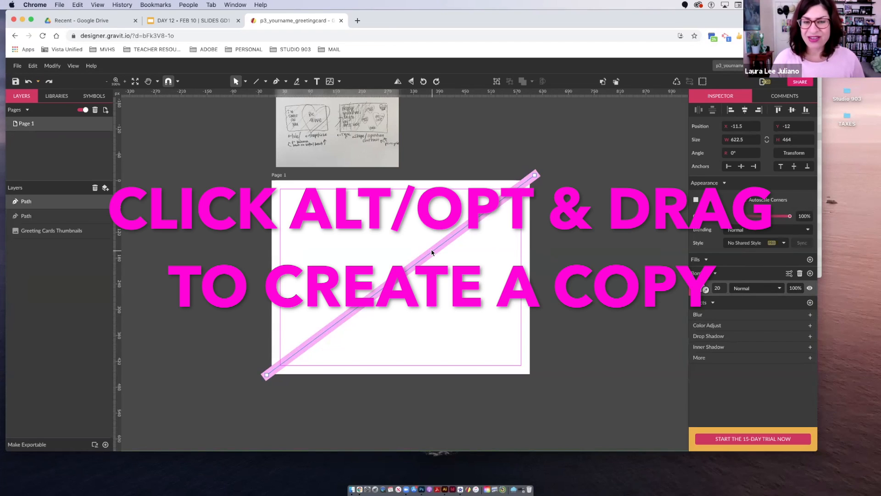
drag(432, 252, 447, 270)
drag(446, 266, 447, 267)
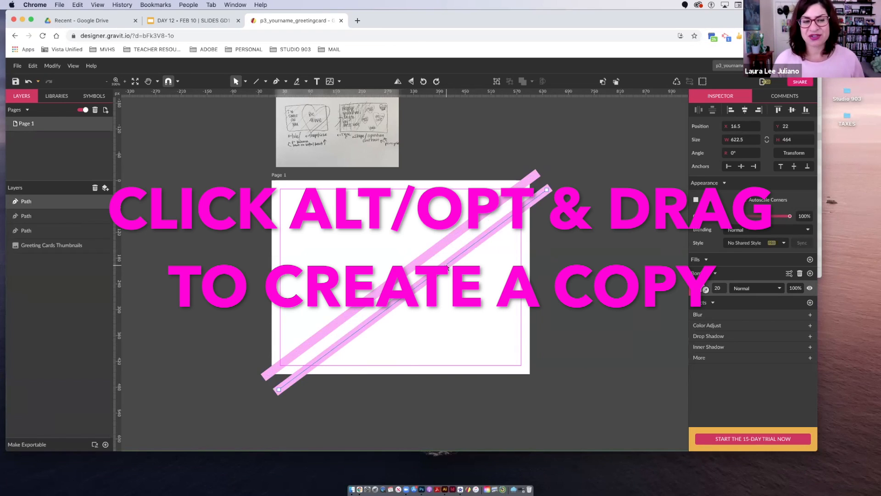
Step: Copy and paste the original pink line and move the copy parallel to it, about 24 px left and 24 px up
click(419, 261)
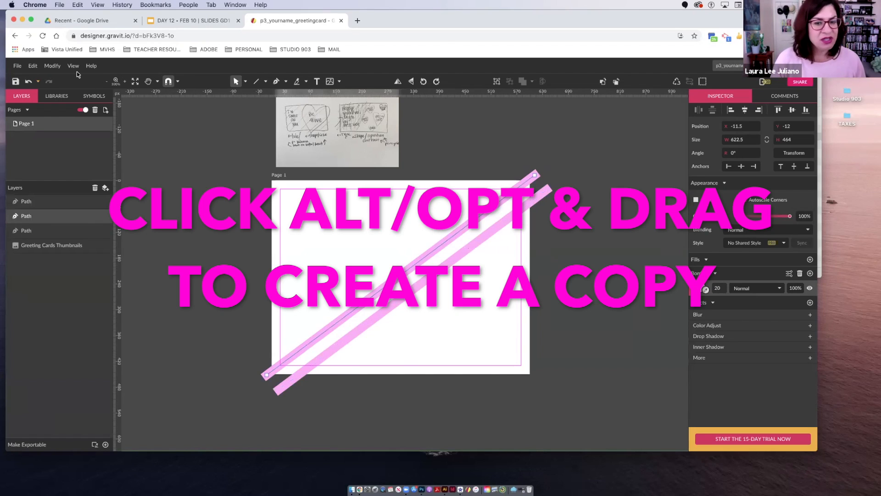
click(33, 66)
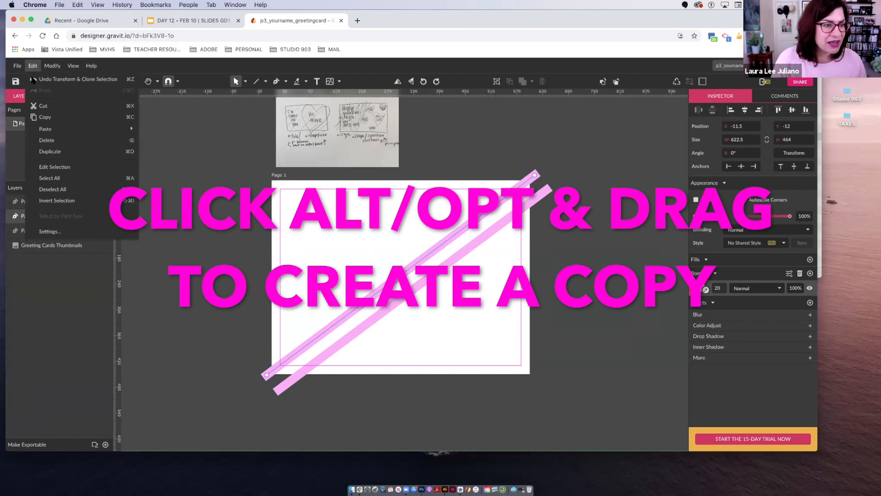
click(44, 117)
click(97, 121)
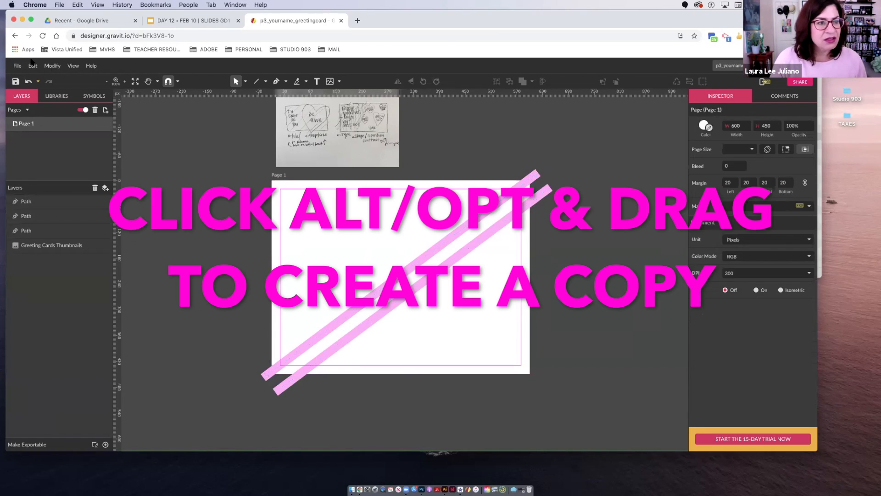
click(32, 65)
mouse_move(92, 129)
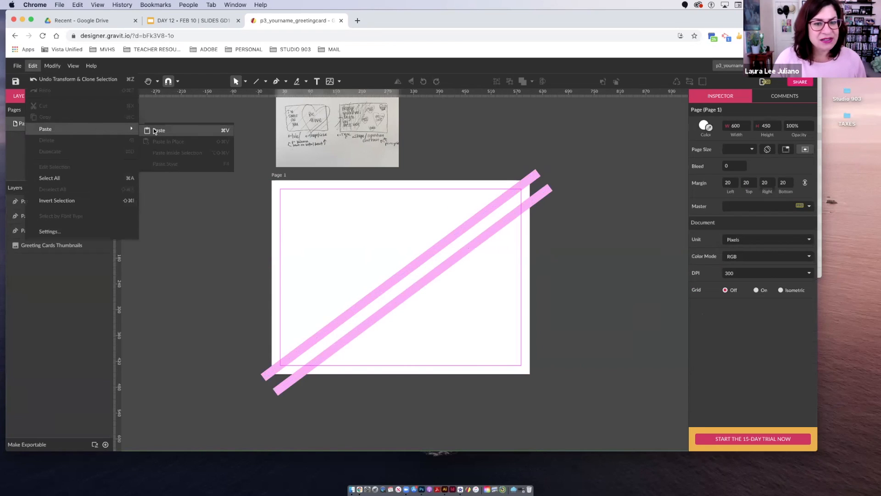
click(155, 130)
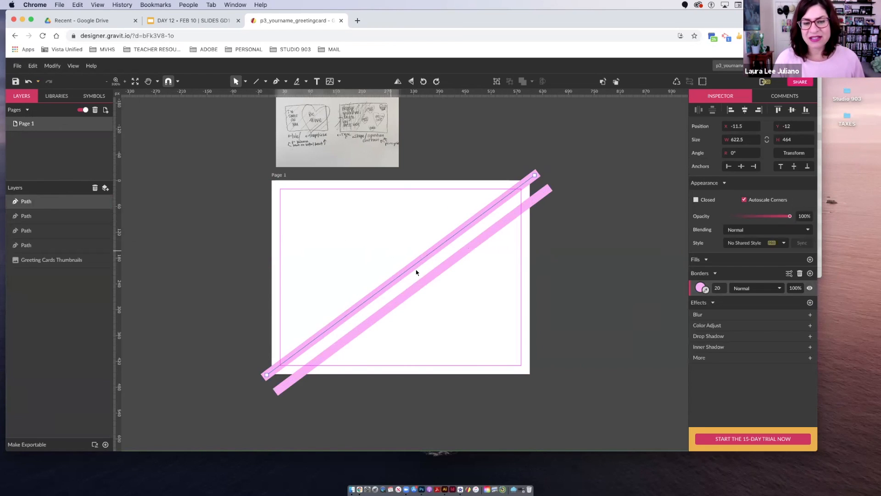
drag(409, 266, 399, 259)
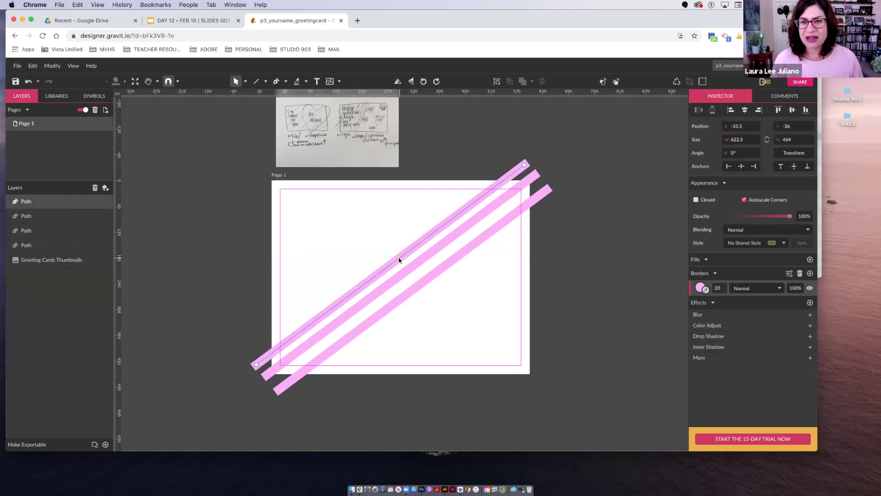
Step: Delete the parallel pink copies above and below the original diagonal line
key(Delete)
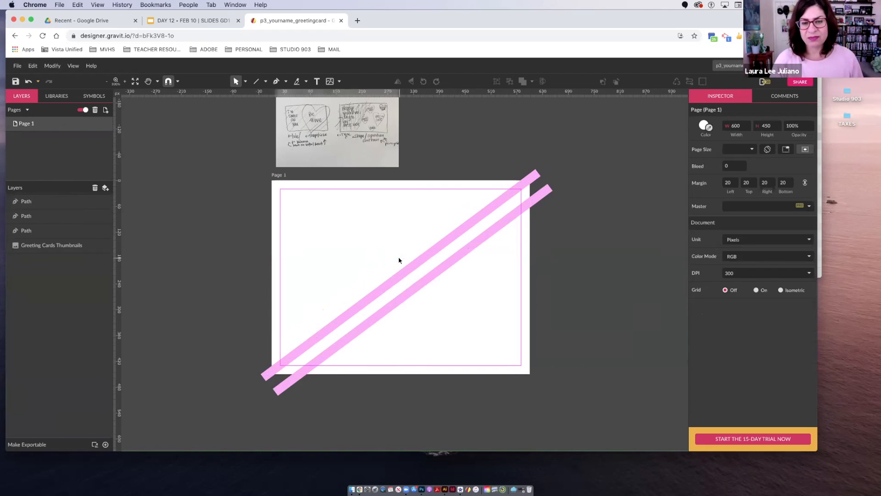
click(404, 298)
key(Delete)
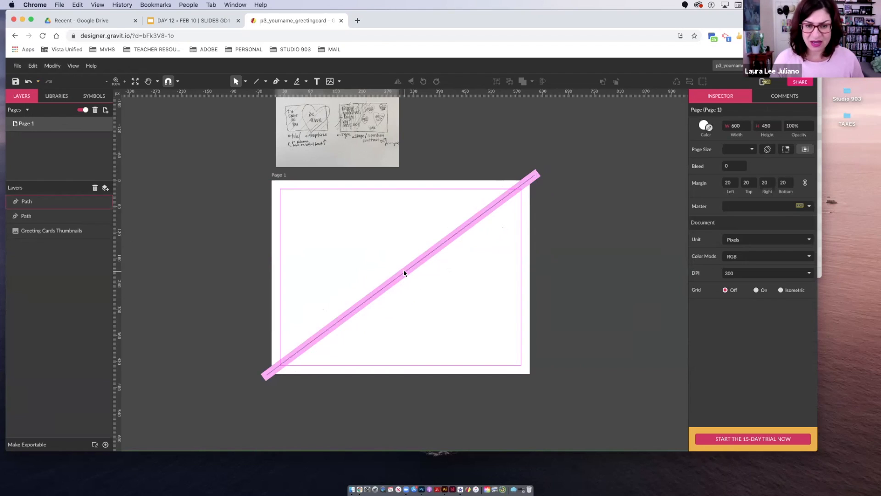
Step: Clone the pink line about 23 px right and 45 px down, and repeat the duplication six times across the page's lower-right half
click(404, 273)
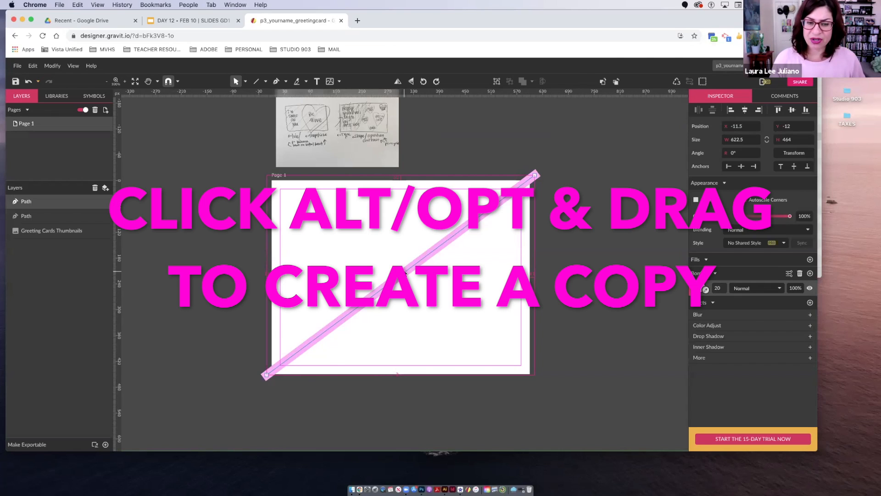
drag(405, 273, 413, 292)
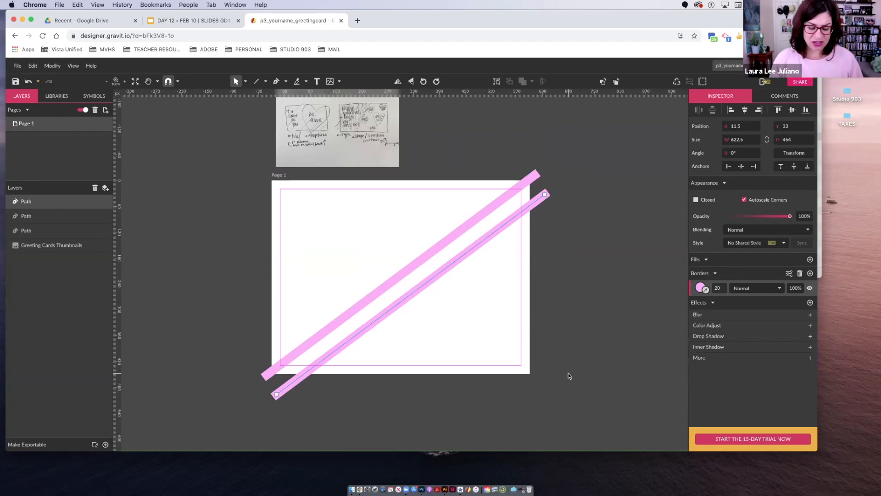
key(super+d)
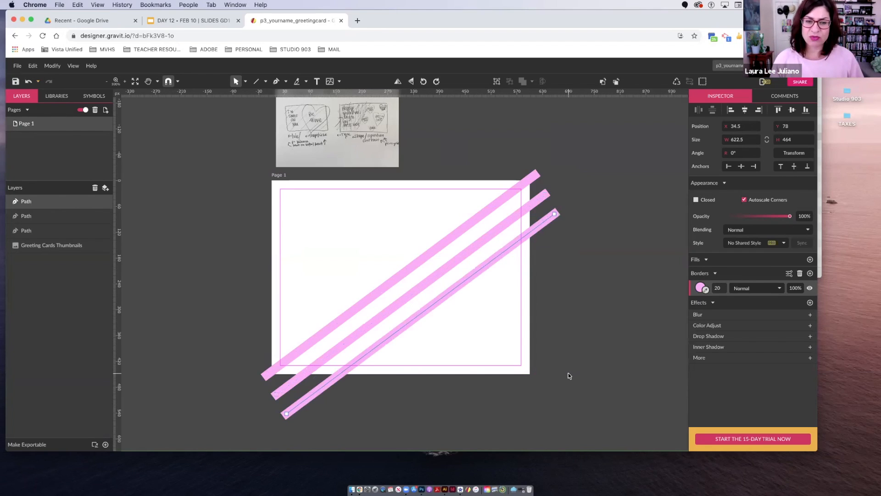
key(super+d)
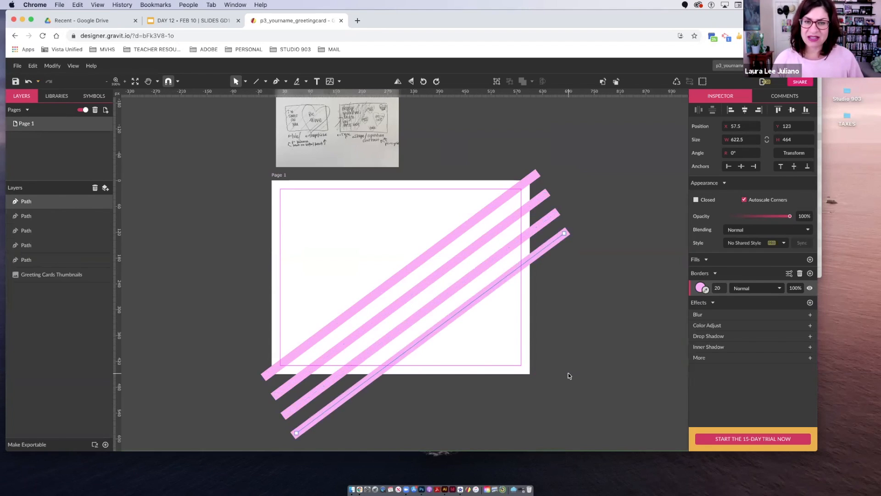
key(super+d)
key(super+d)
key(super+d)
key(super+d)
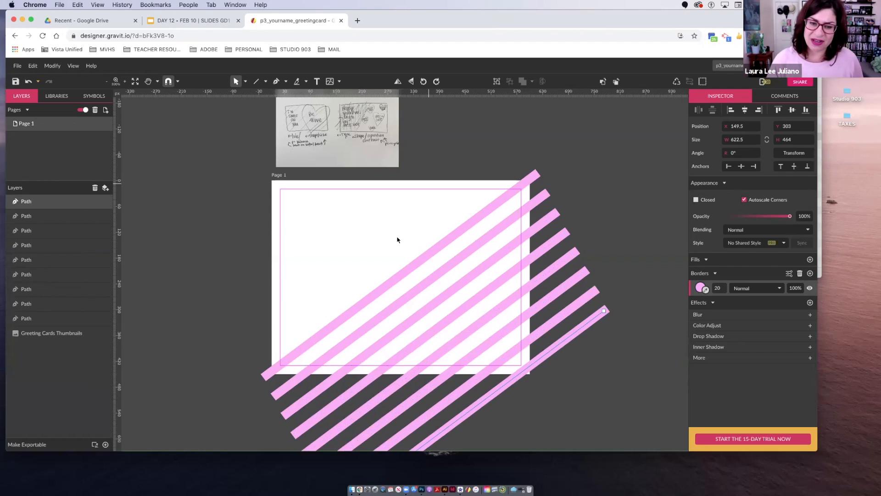
Step: Clone the original pink line about 39 px left and 39 px up, and repeat the duplication five times across the page's upper-left half
click(401, 269)
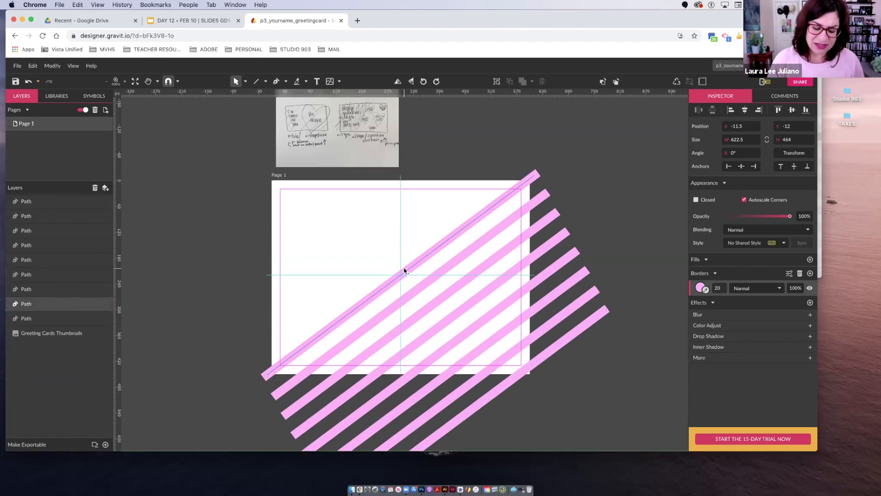
drag(398, 260, 392, 251)
key(super+d)
key(super+d)
key(super+d)
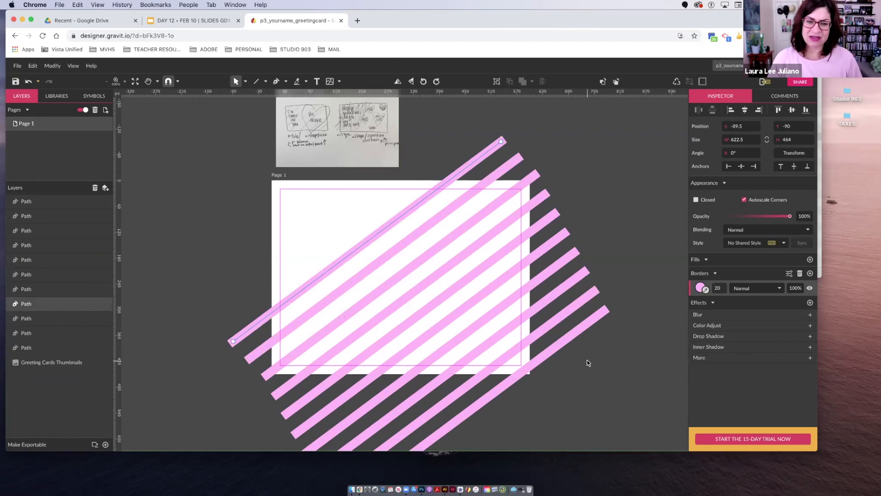
key(super+d)
key(super+d)
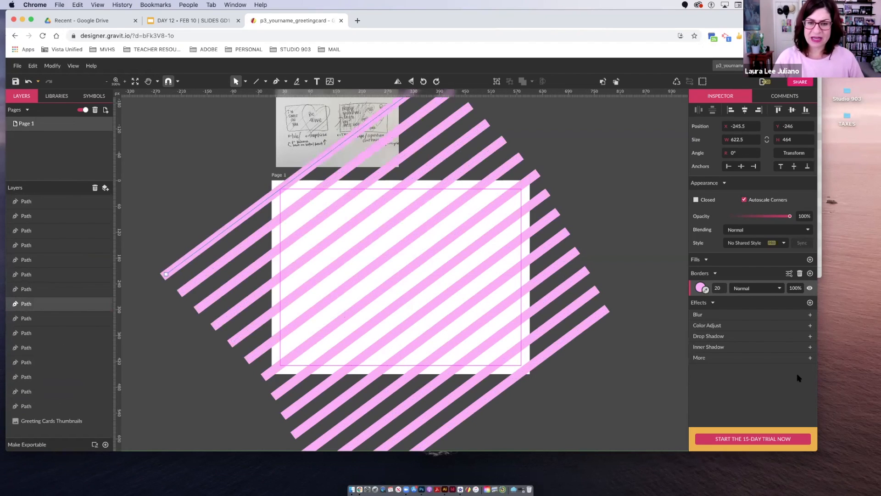
Step: Move the thumbnail sketch image left, away from most of the stripes, to about X -250.3, Y -228
key(super+minus)
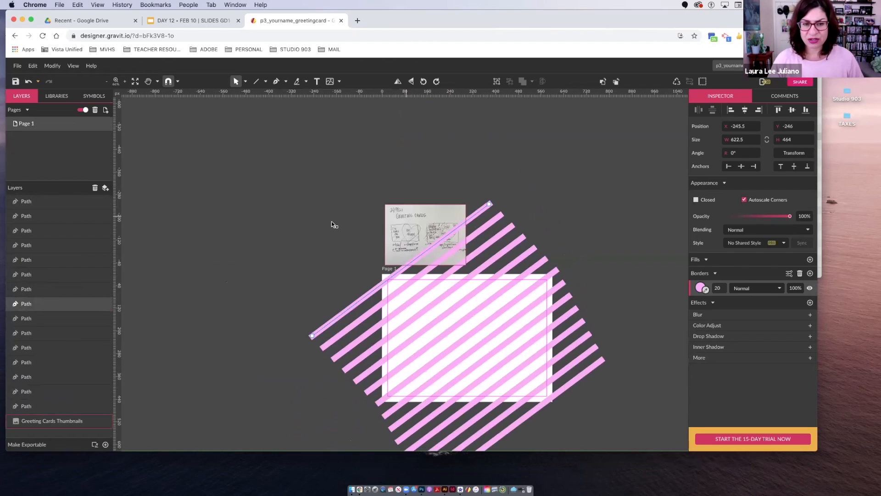
drag(408, 220, 334, 225)
scroll(629, 246, down, 2)
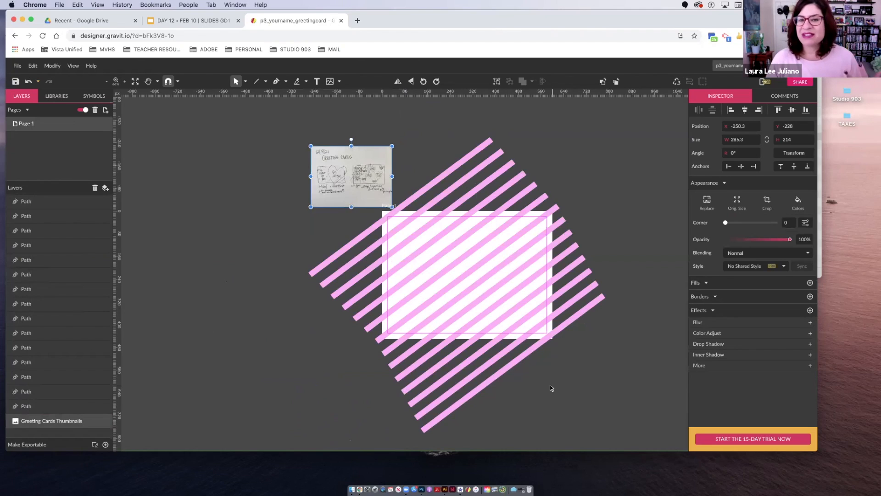
Step: Preview the card with everything outside the page hidden, and restore the display of off-page objects
click(83, 110)
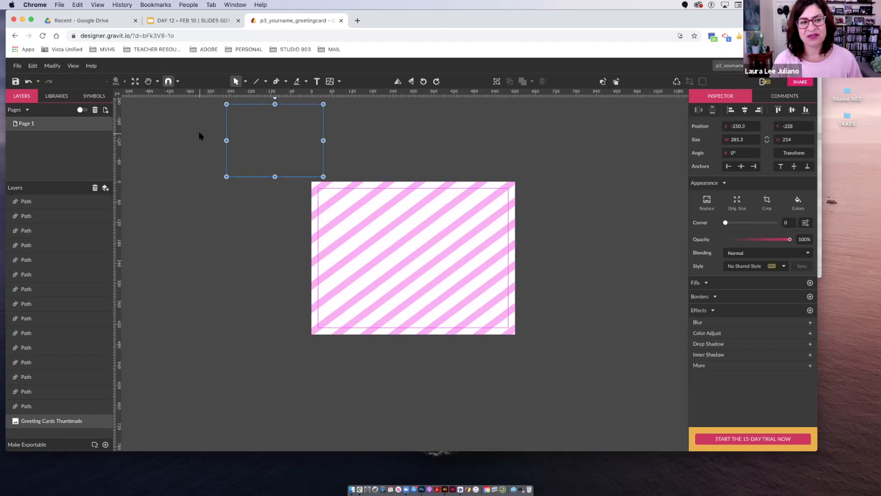
click(83, 110)
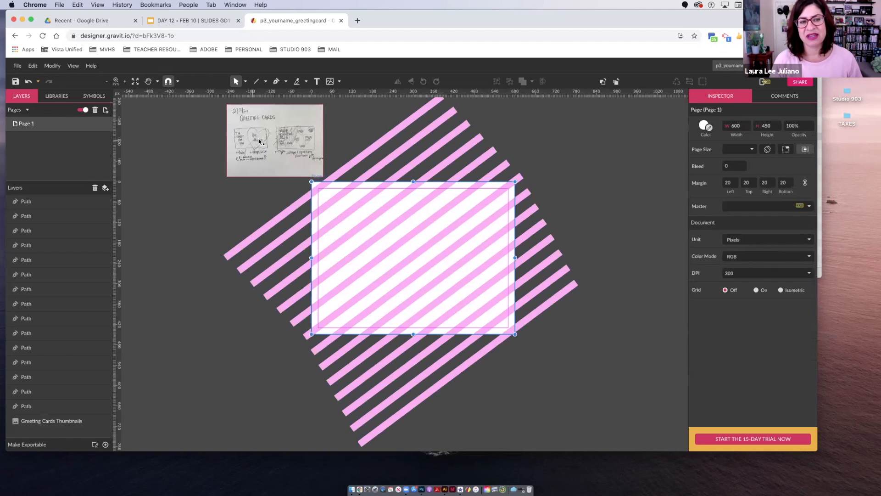
Step: Move the thumbnail sketch image right to X -153, Y -228, overlapping the outermost stripe
mouse_move(254, 133)
mouse_down()
mouse_move(252, 150)
mouse_move(313, 130)
mouse_up()
key(super+minus)
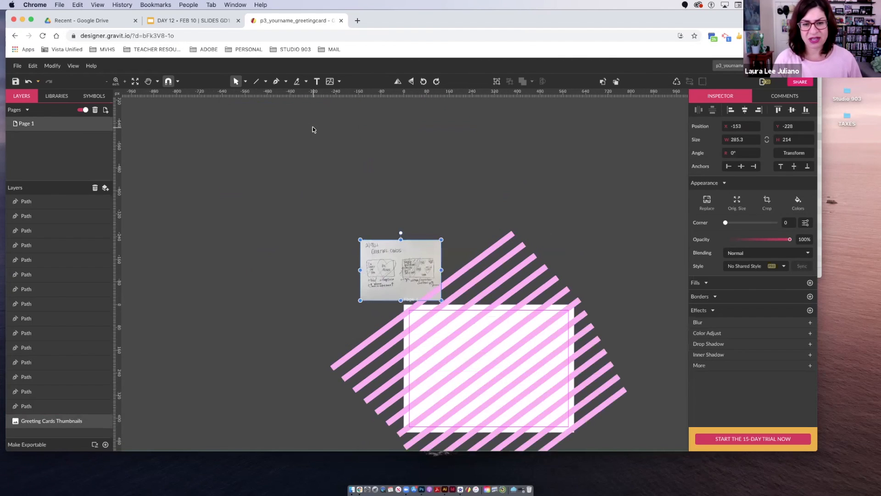
Step: Examine the thumbnail sketch at close range and compare it with the whole striped design fitted in view
key(super+plus)
key(super+plus)
key(super+plus)
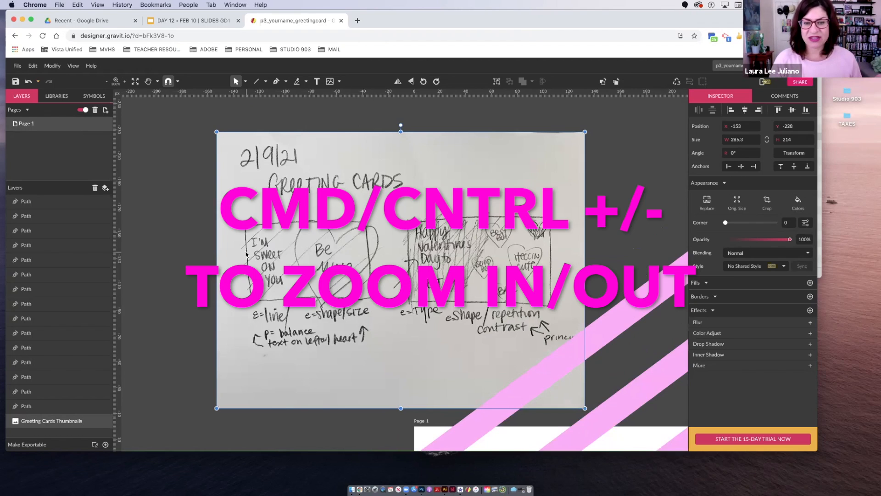
key(super+plus)
key(super+plus)
key(super+plus)
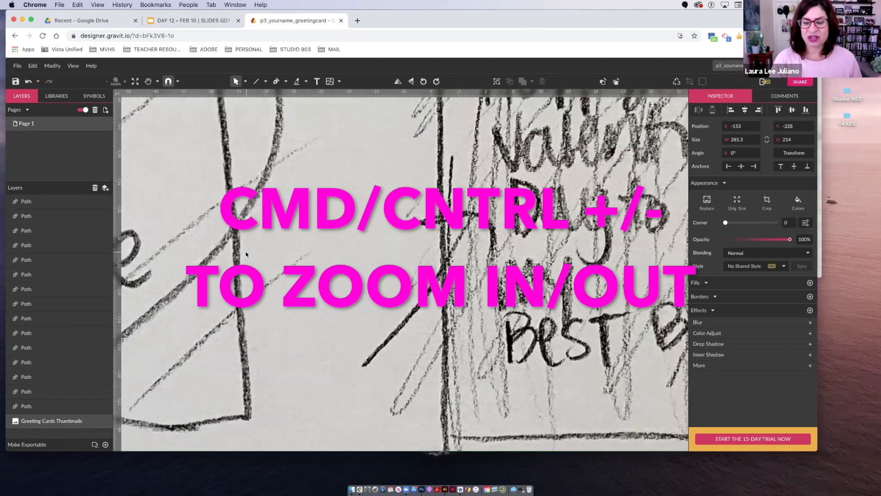
key(super+minus)
key(super+minus)
key(super+minus)
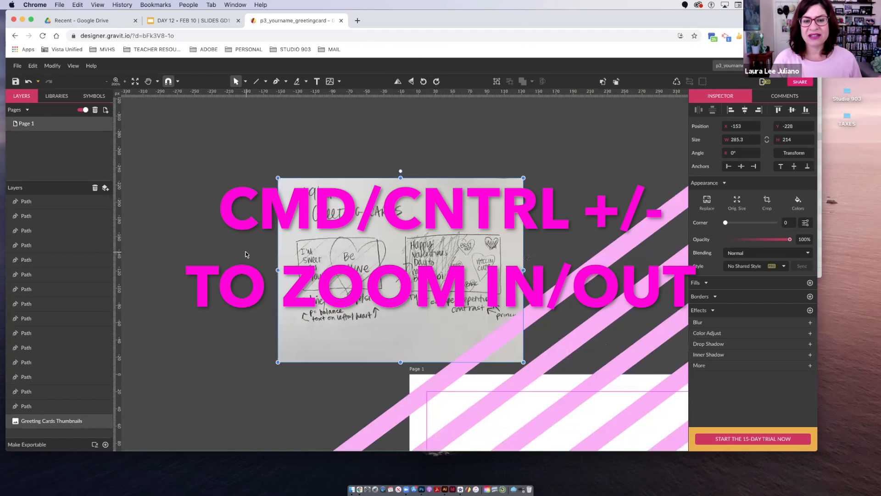
key(super+plus)
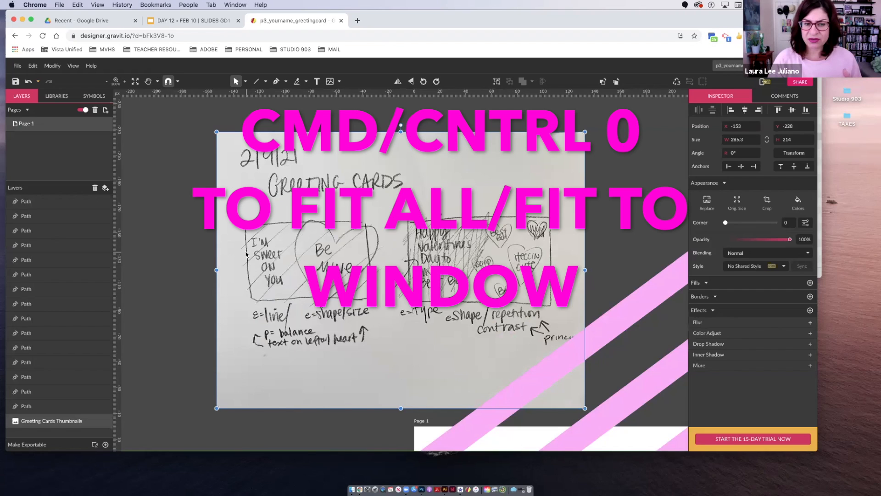
key(super+0)
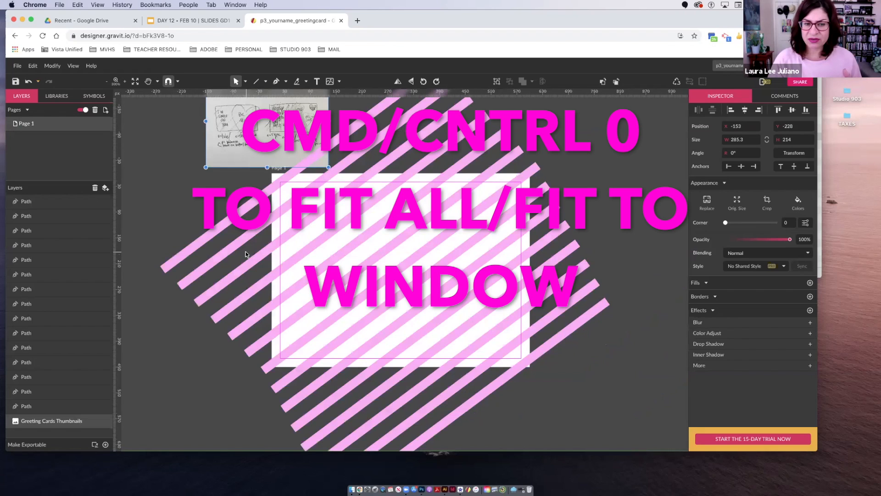
click(135, 81)
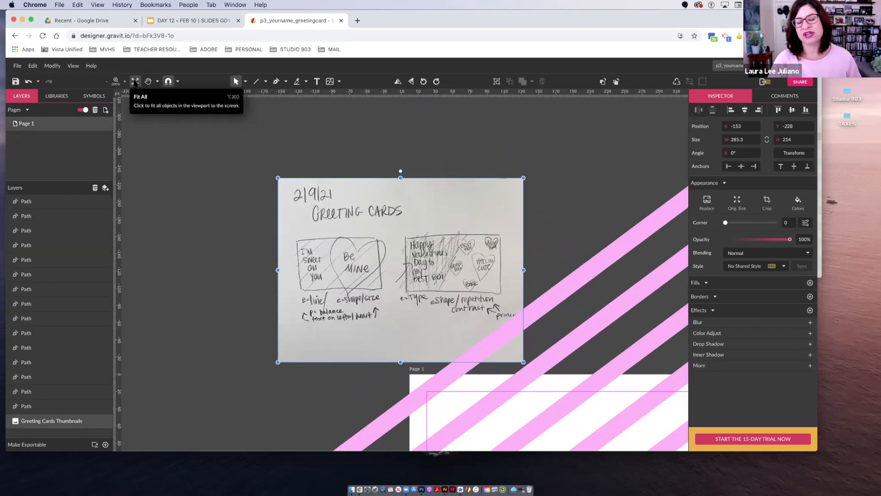
click(136, 82)
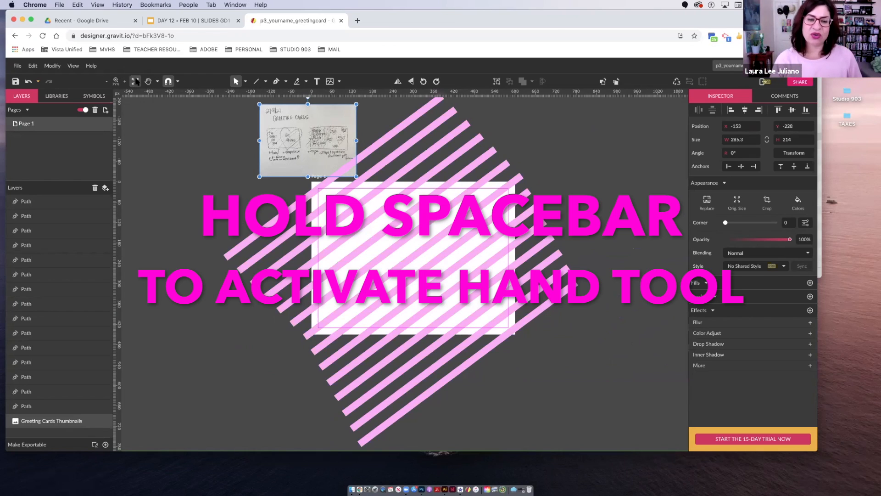
Step: Examine the two card layouts and notes in the thumbnail sketch, and the stripes across the page
key(space)
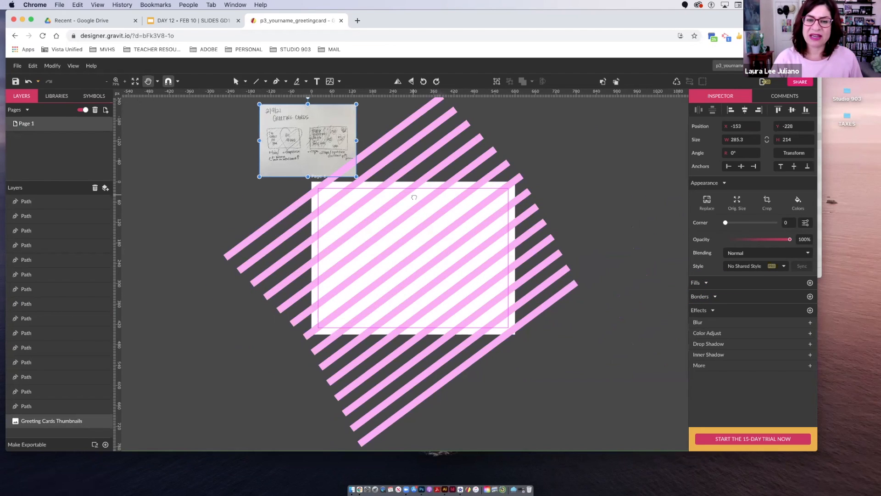
drag(310, 320, 462, 365)
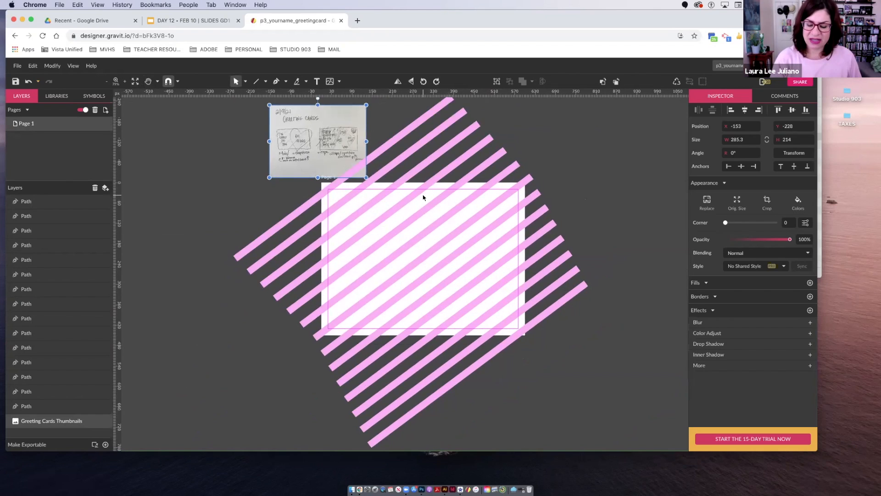
key(super+plus)
key(super+plus)
key(super+plus)
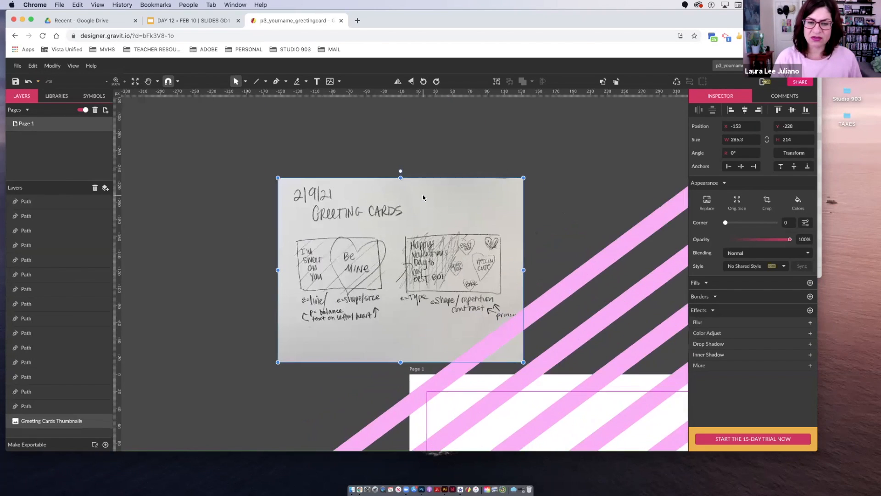
key(space)
drag(473, 308, 447, 246)
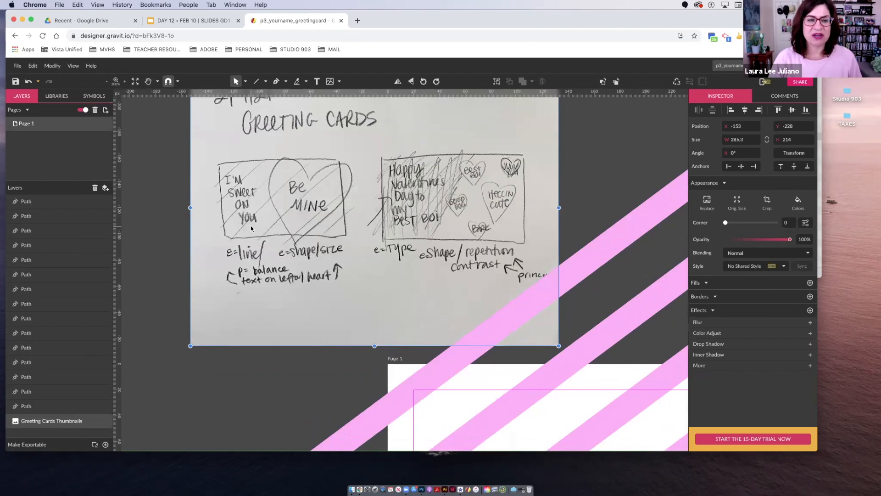
key(super+minus)
key(space)
drag(567, 274, 387, 115)
key(super+minus)
key(space)
drag(497, 220, 258, 22)
drag(417, 218, 468, 137)
key(super+minus)
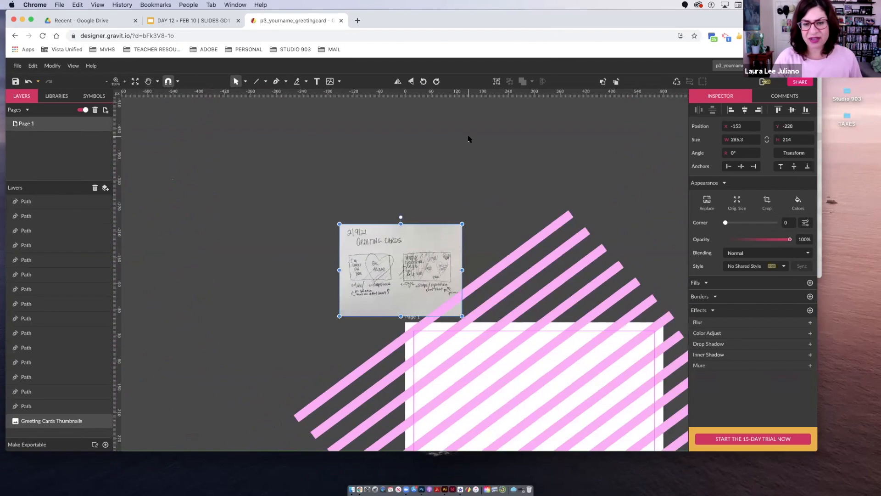
key(super+plus)
key(super+minus)
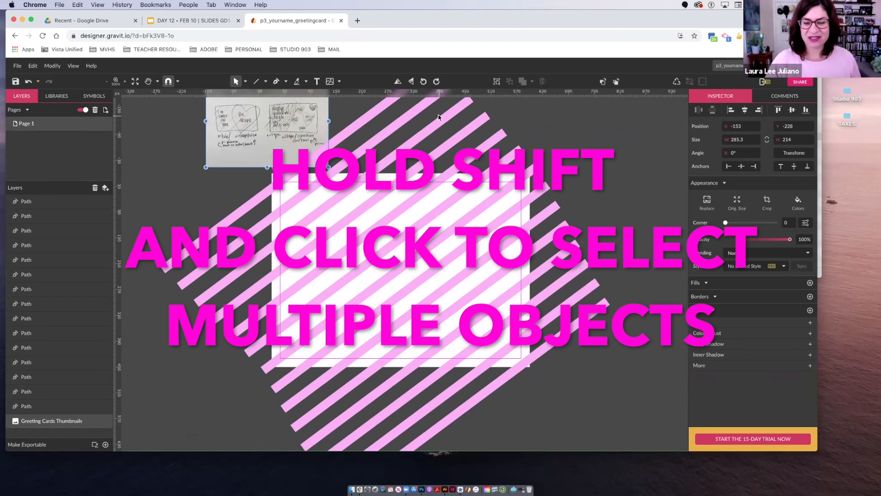
Step: Select every second diagonal stripe, including both outermost ones, and set their border colour to light blue #B5F1F4
shift+click(505, 350)
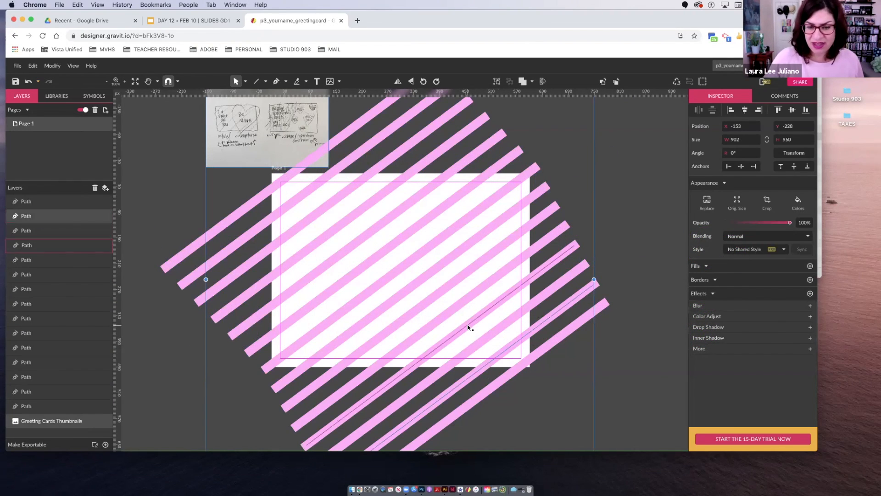
shift+click(468, 327)
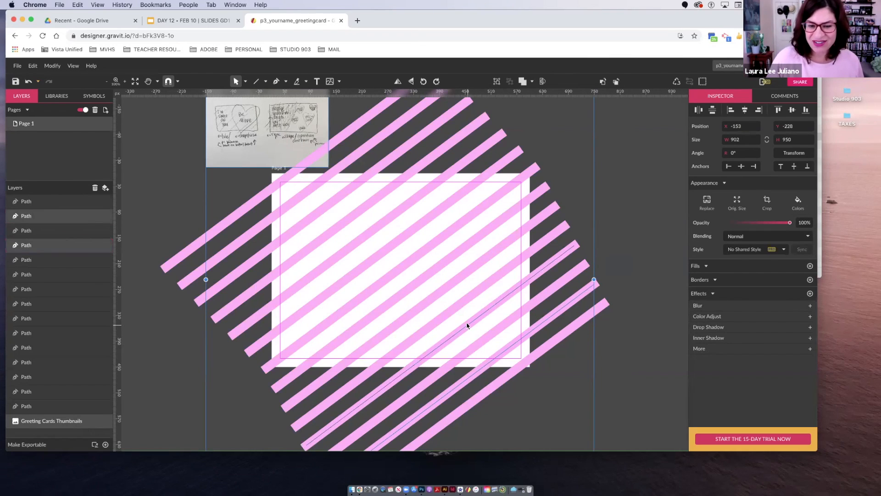
shift+click(440, 293)
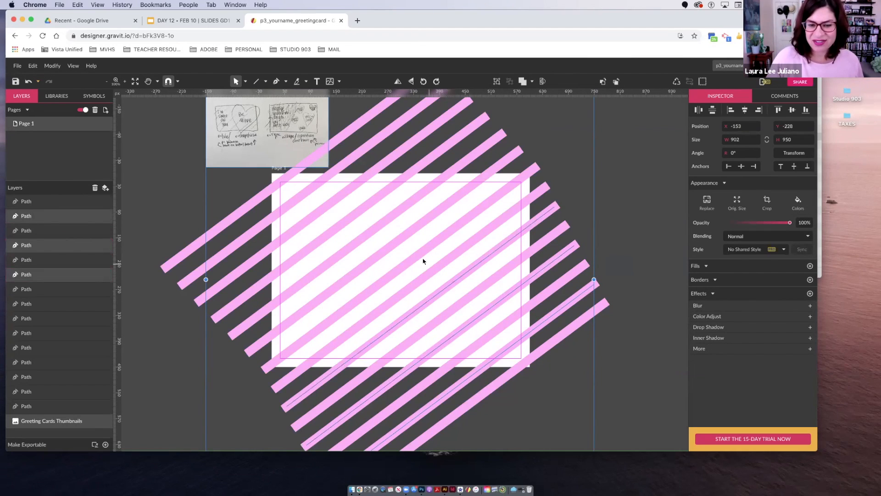
shift+click(417, 254)
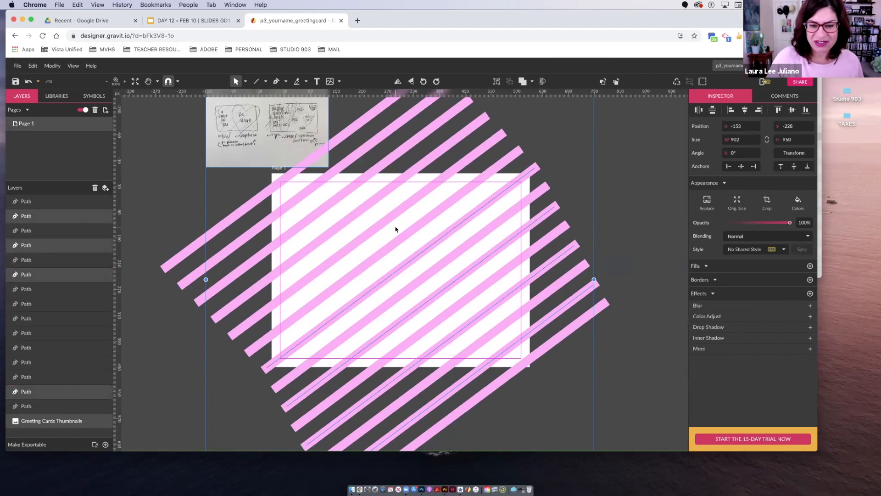
shift+click(385, 213)
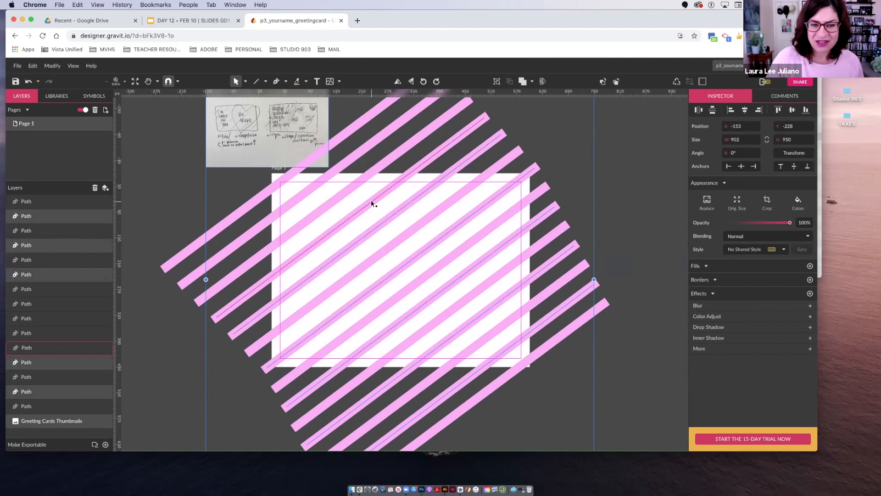
shift+click(357, 184)
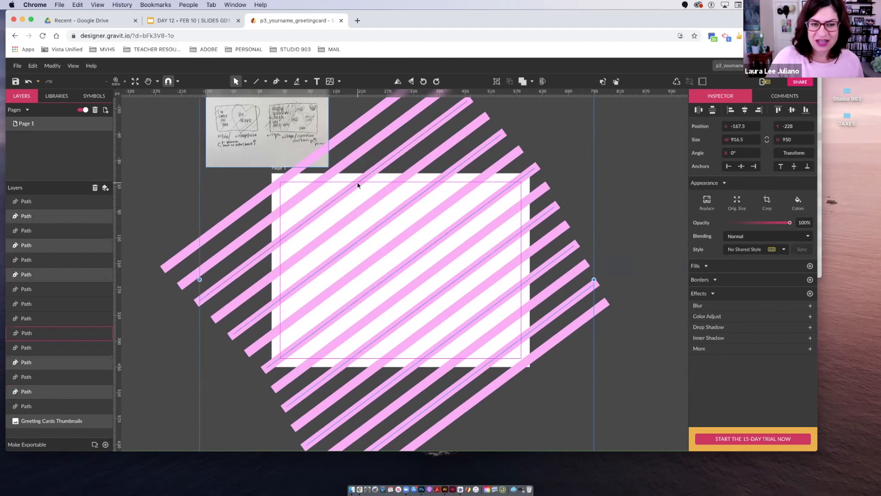
shift+click(303, 169)
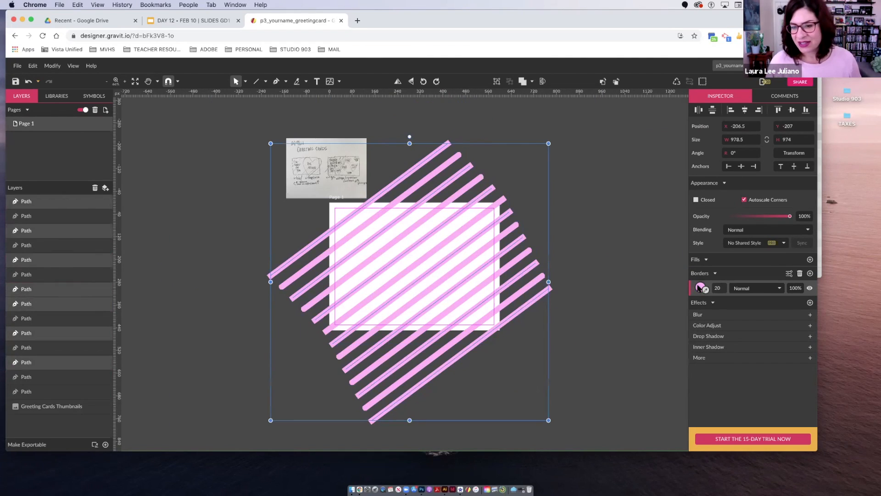
click(700, 288)
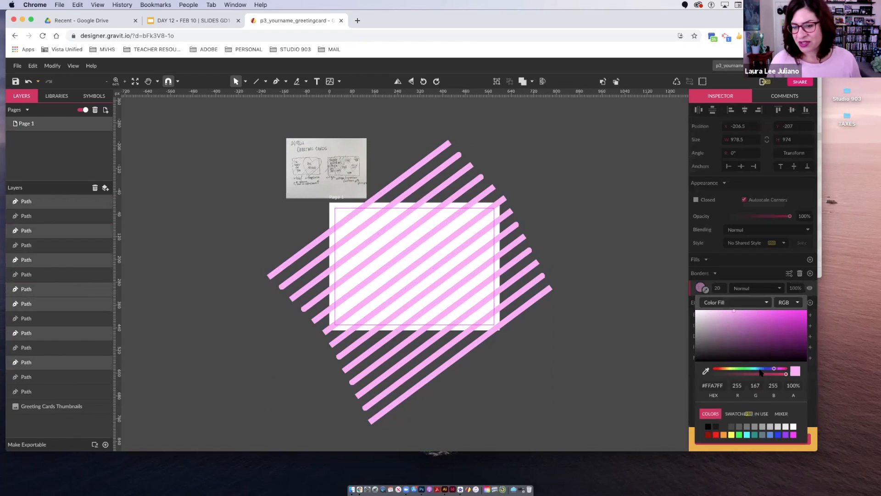
click(757, 368)
click(752, 315)
click(743, 323)
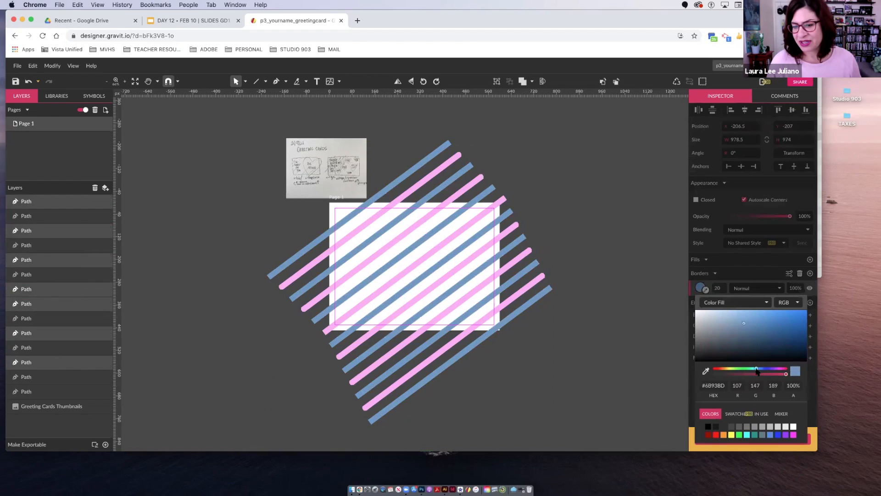
drag(755, 369, 751, 369)
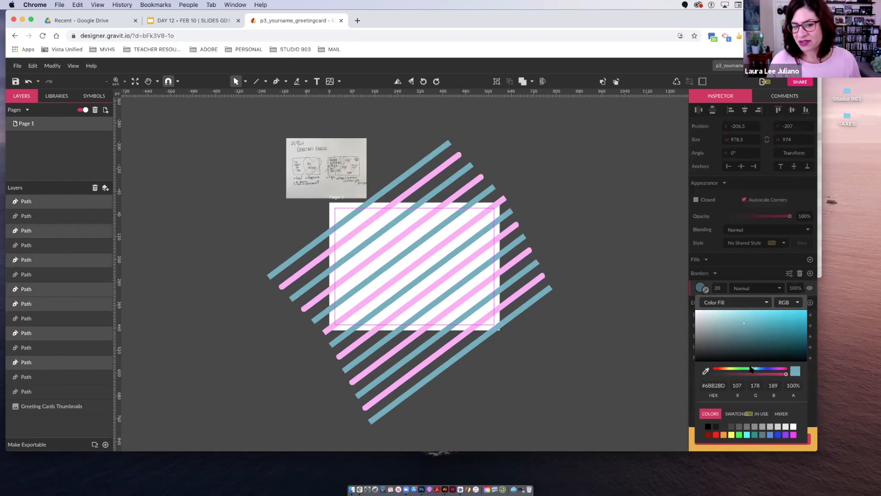
click(743, 312)
drag(744, 312, 723, 311)
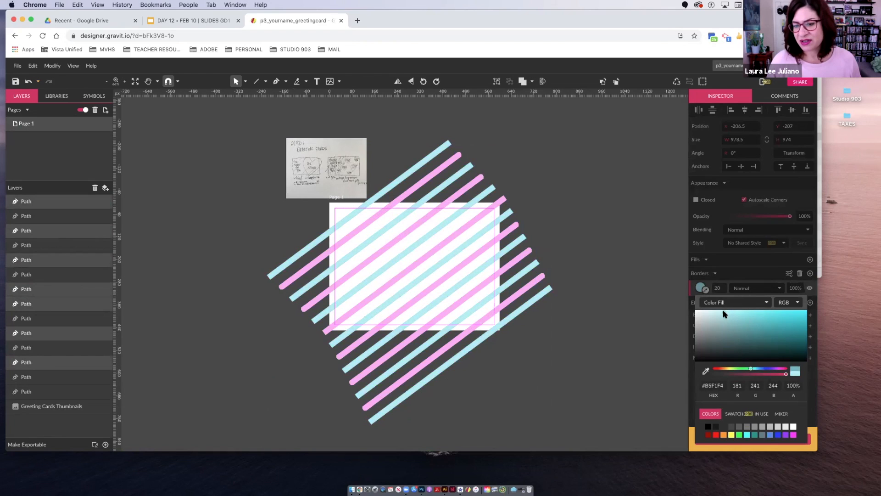
click(606, 291)
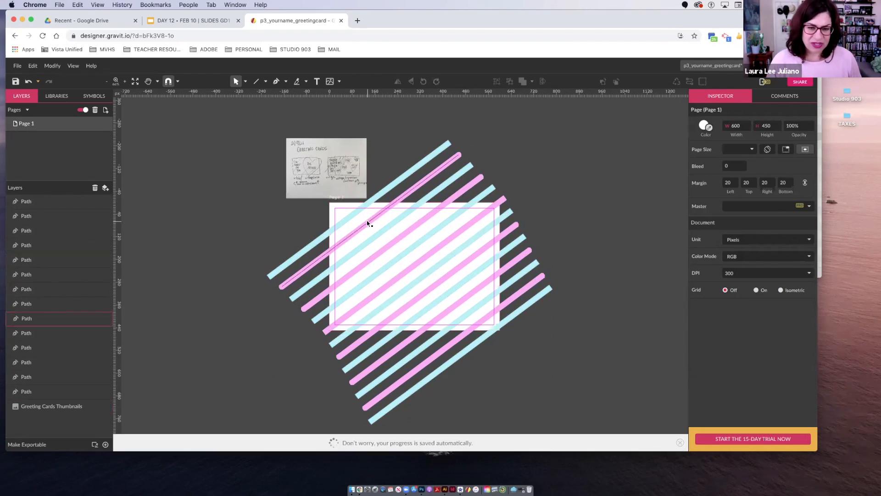
Step: Clone the pink stripe nearest the page's upper-left corner beyond the outermost blue stripe, at X -237, Y -244
click(349, 202)
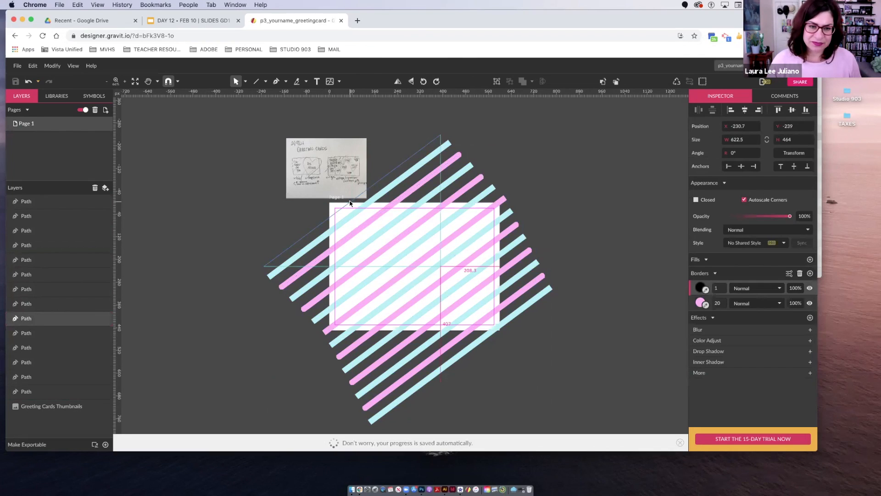
drag(347, 200, 345, 199)
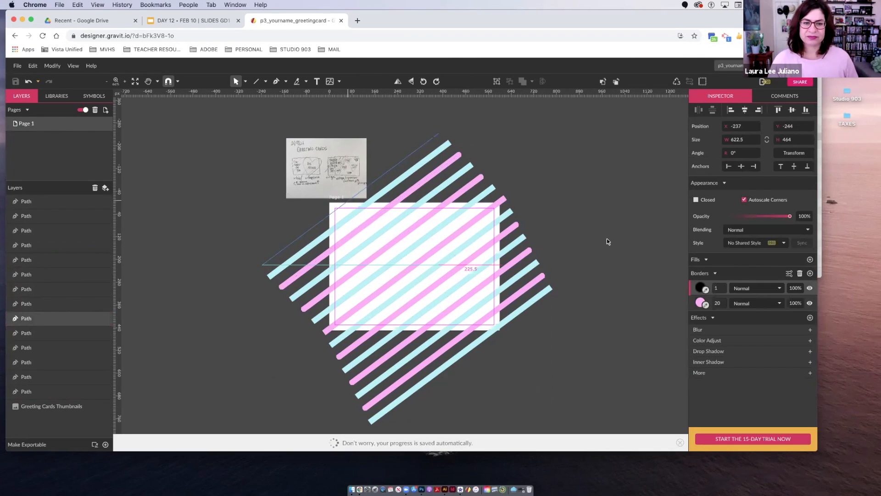
click(607, 239)
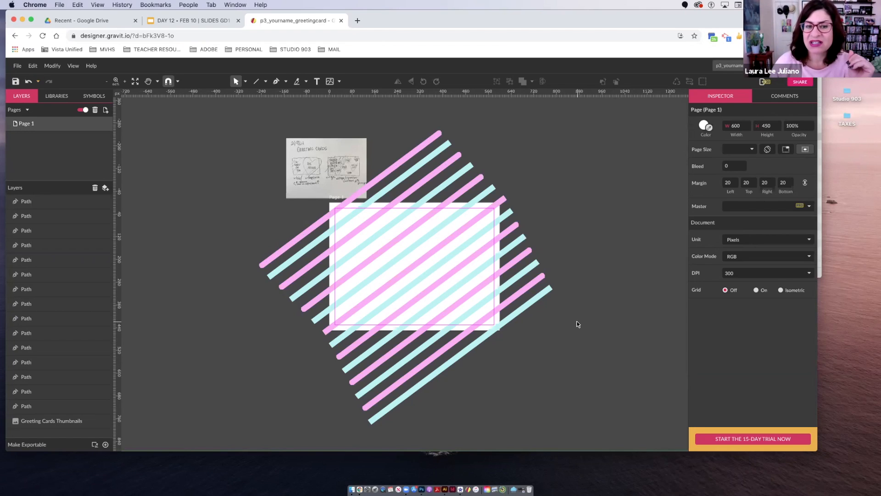
Step: Move the thumbnail sketch clear of the stripes to X -335, Y -290, and select all the stripes together
click(275, 138)
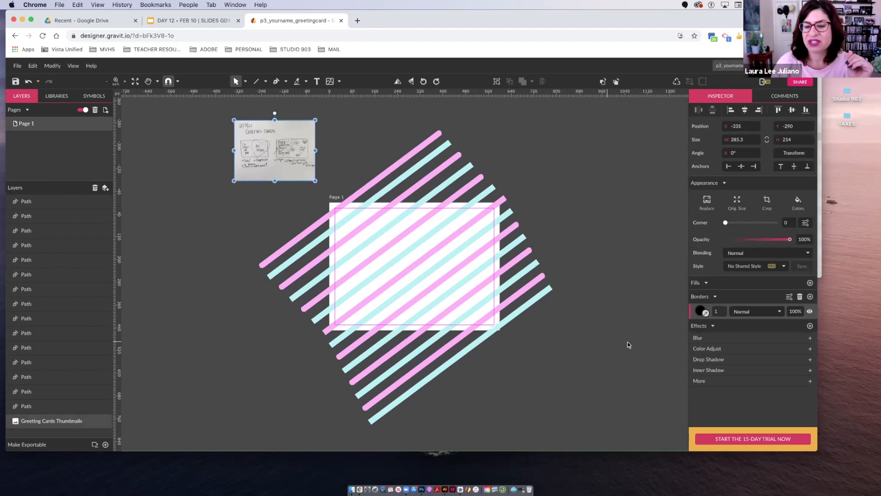
drag(629, 338, 301, 196)
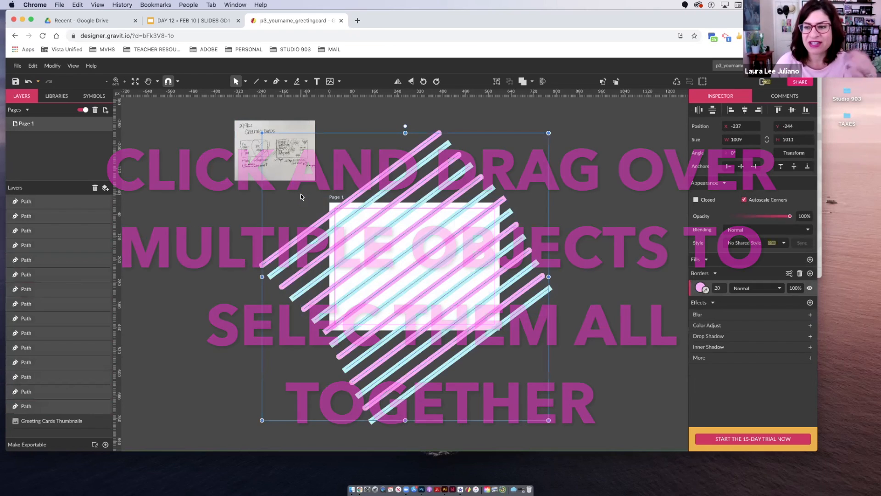
Step: Lower the opacity of all the selected stripes to 40% and group them into one object
drag(790, 216, 750, 224)
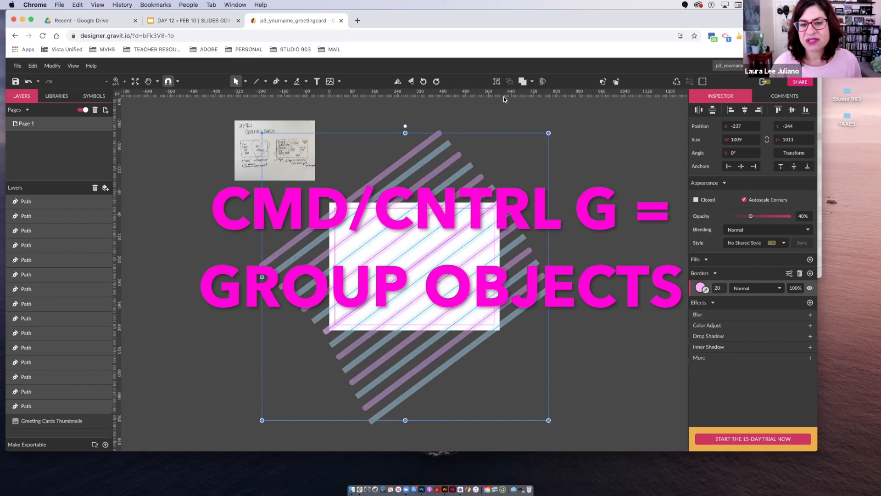
key(super+g)
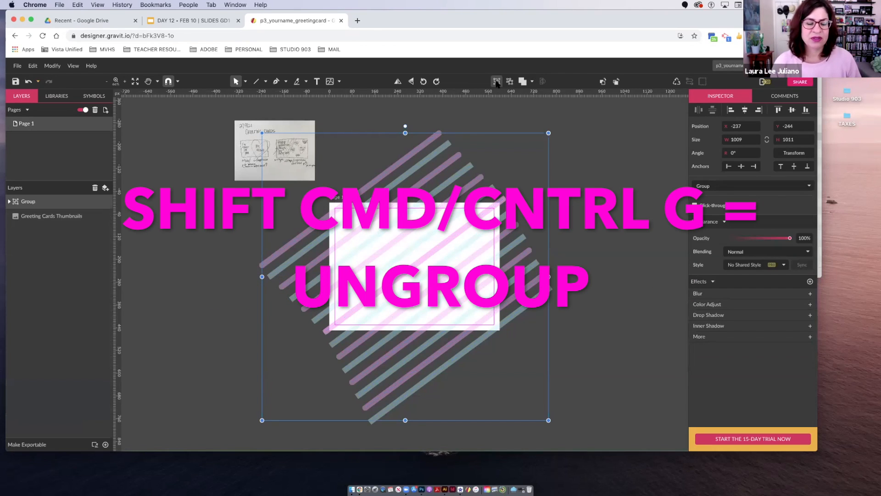
click(10, 202)
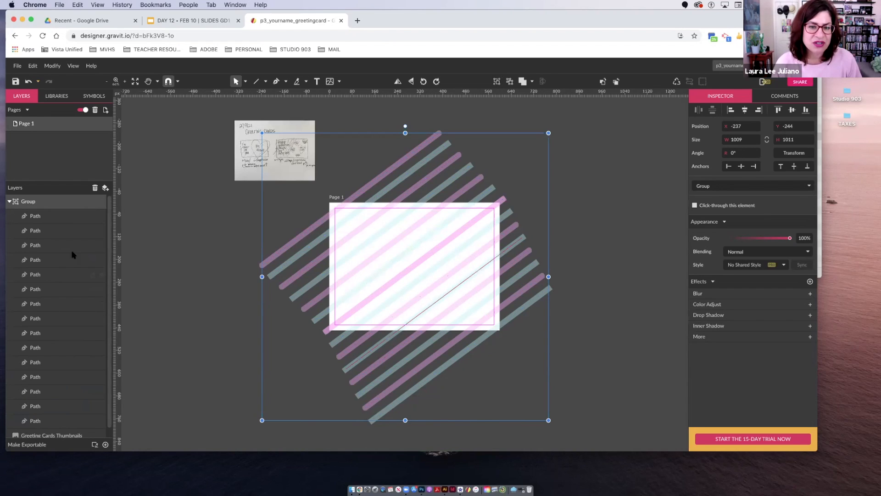
click(9, 203)
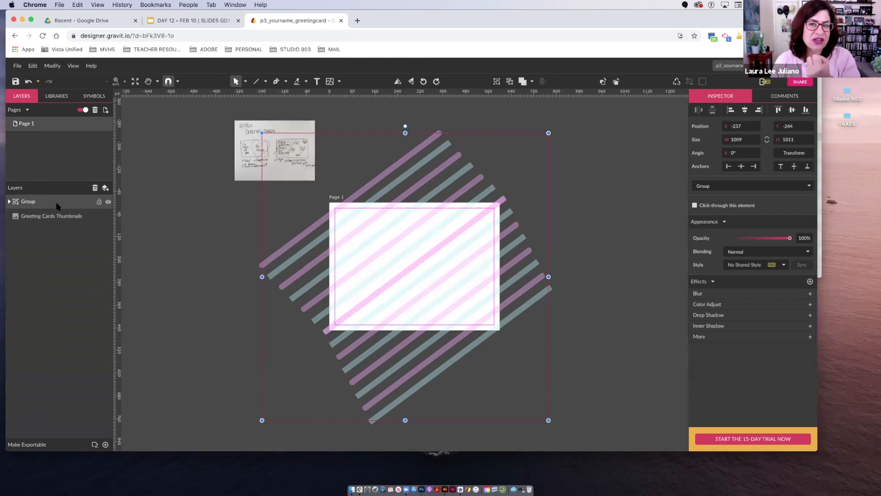
Step: Lock the stripe group and hide it so that the page is clear for drawing
click(99, 203)
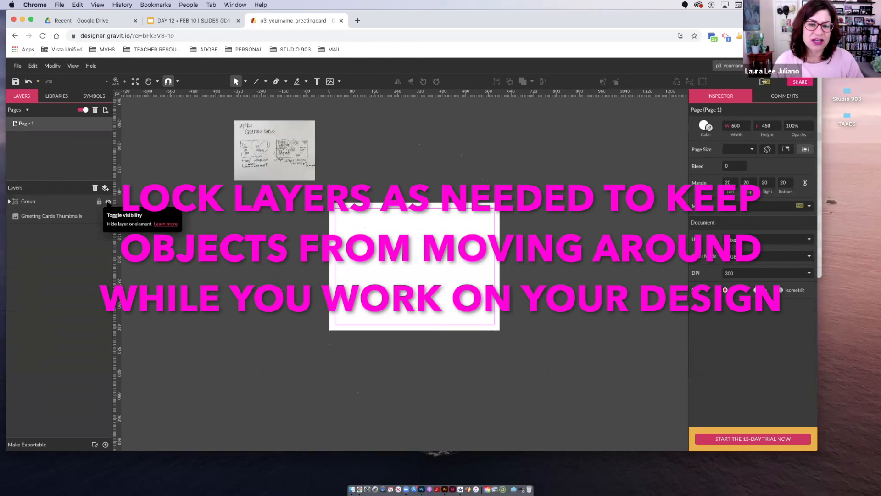
click(108, 201)
click(108, 202)
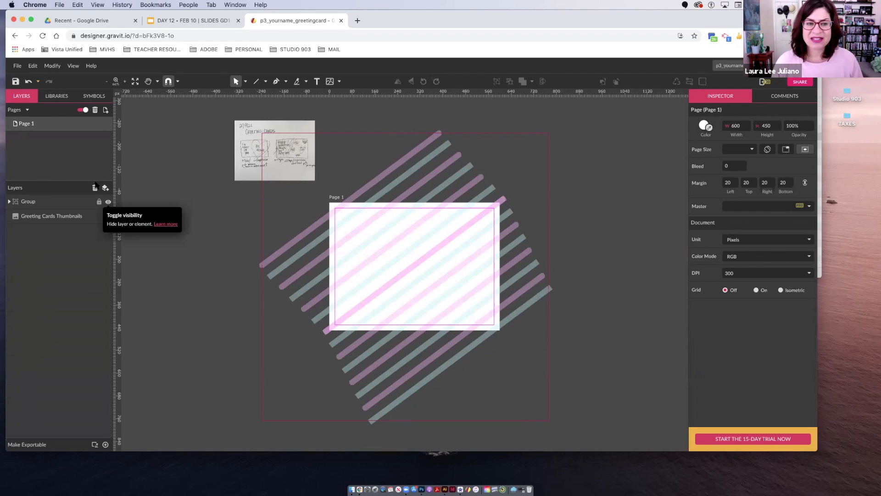
click(255, 139)
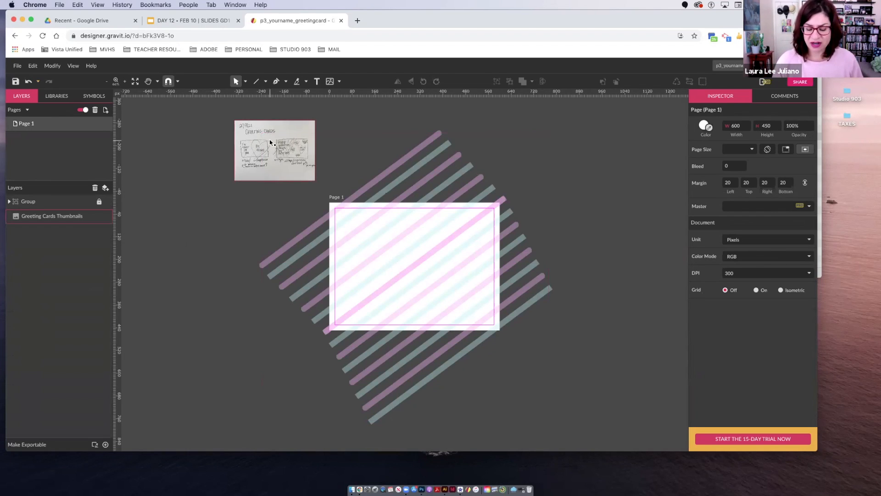
key(space)
drag(418, 155, 520, 142)
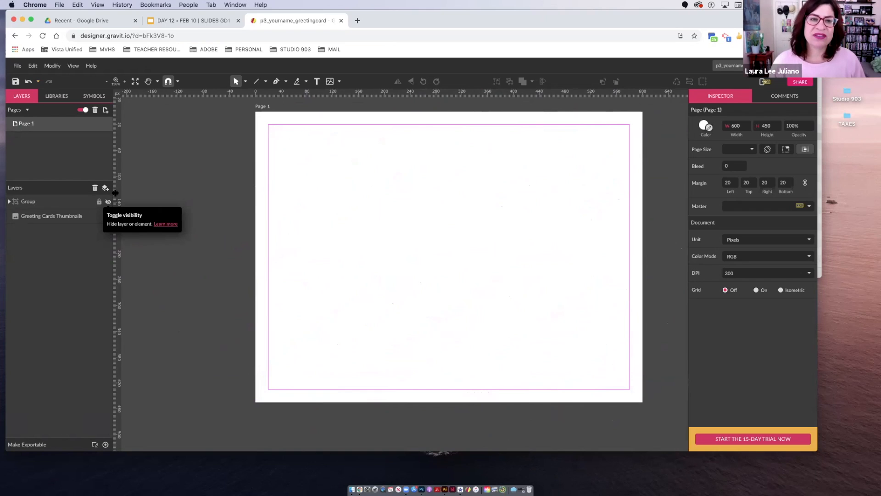
Step: Place a single Pen tool anchor on the empty canvas outside the page at X -186, Y -44
click(277, 82)
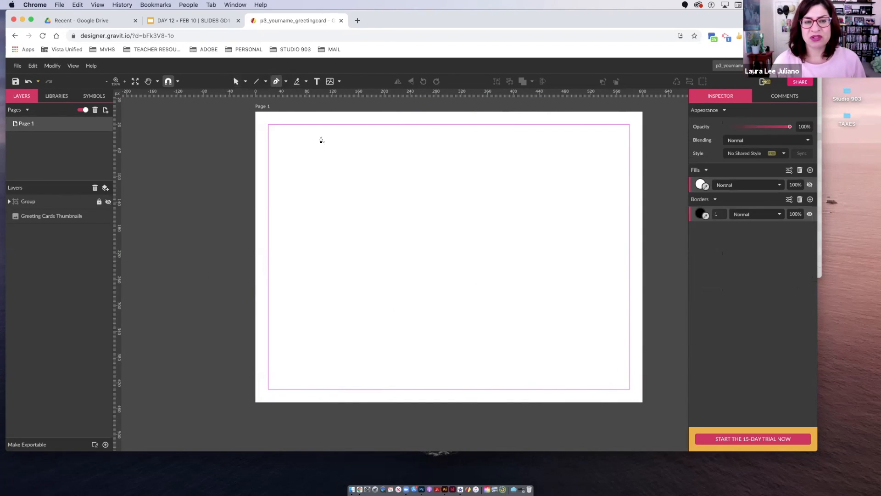
scroll(288, 94, up, 1)
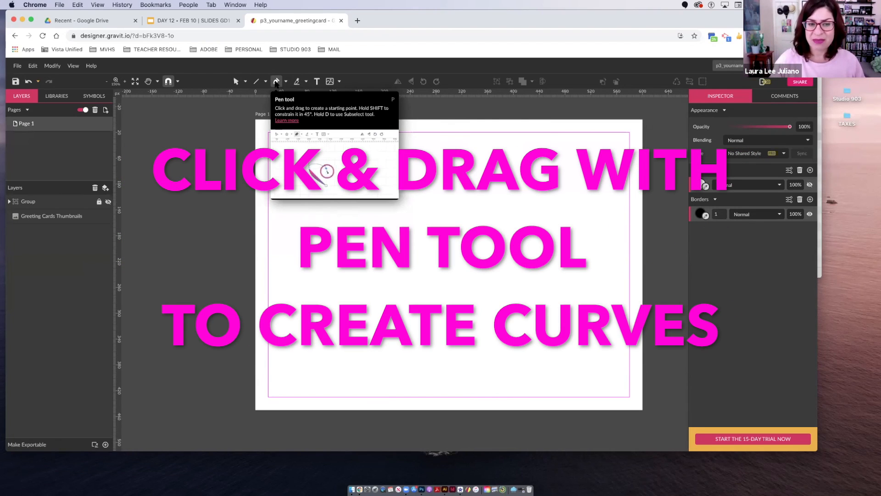
scroll(299, 106, up, 1)
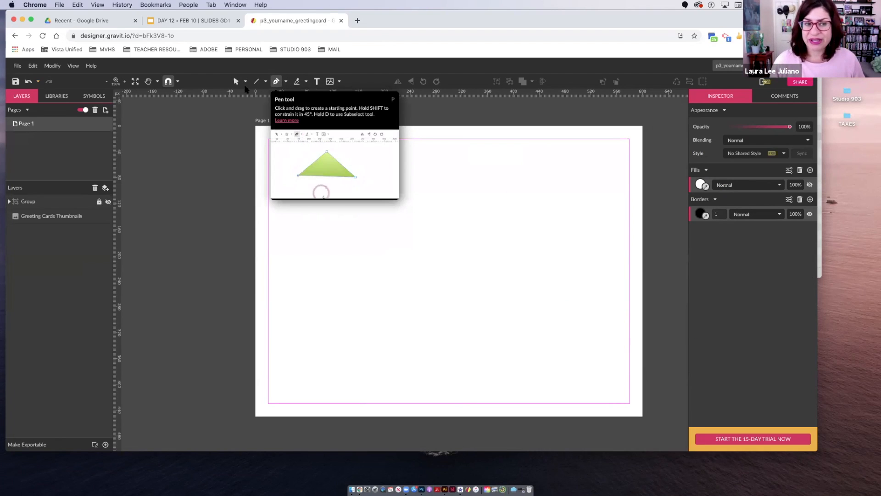
scroll(136, 119, up, 1)
scroll(142, 112, up, 1)
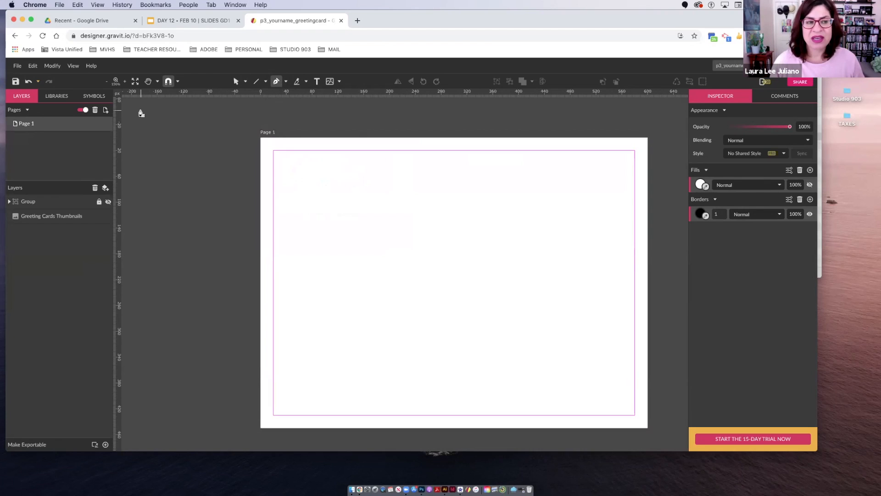
click(142, 113)
click(235, 82)
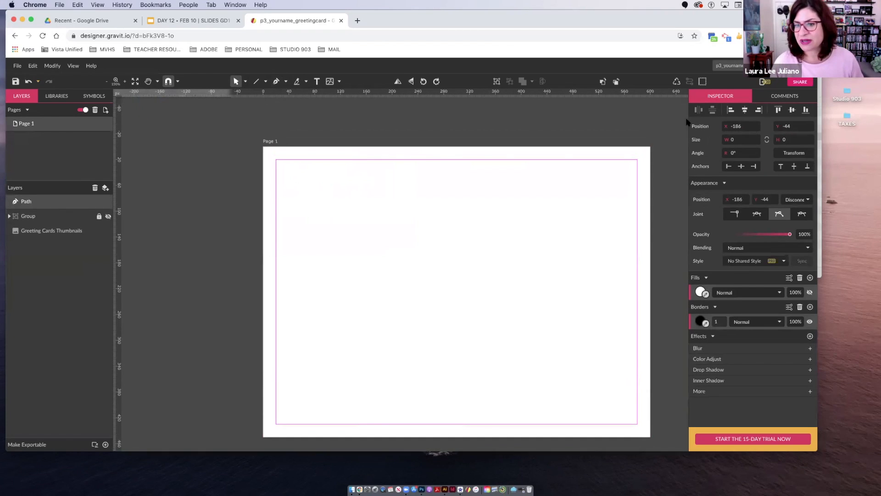
Step: Turn on the page grid and set its cell width and height to 20 px
click(614, 171)
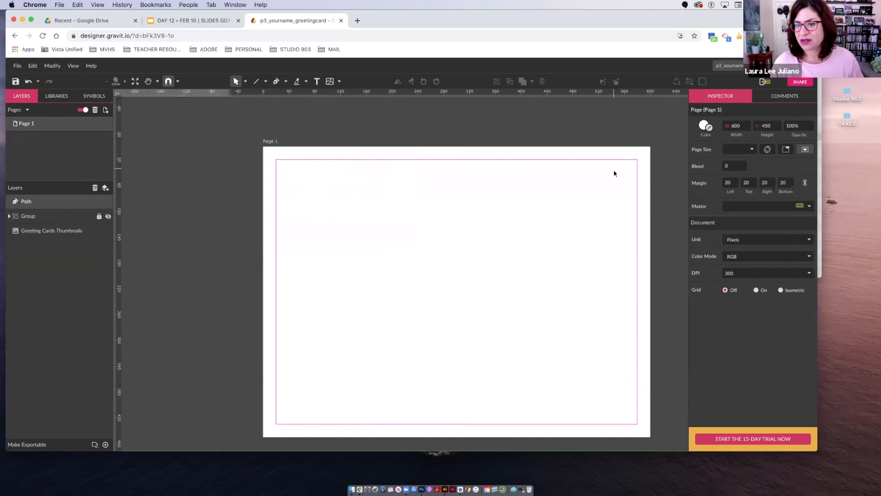
click(757, 290)
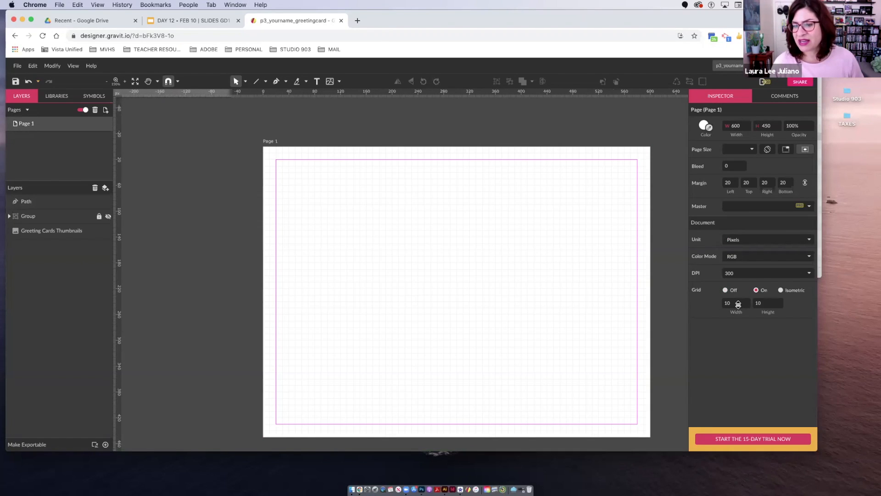
scroll(522, 303, down, 2)
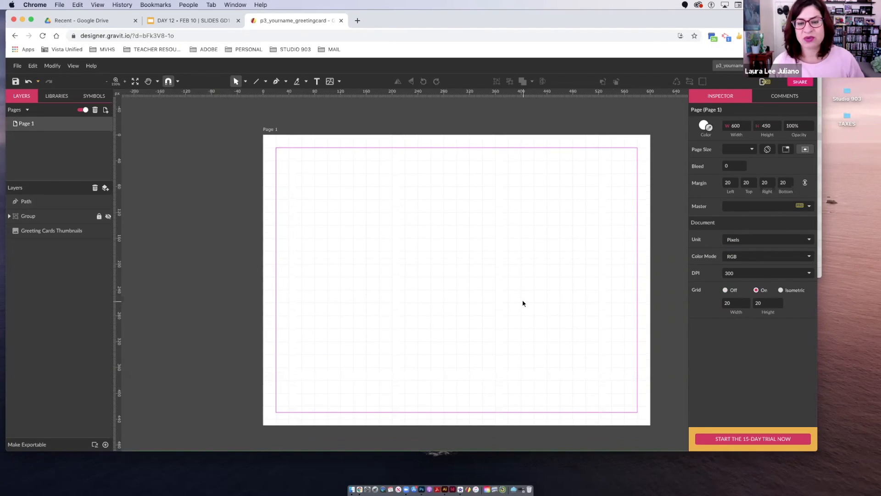
key(super+plus)
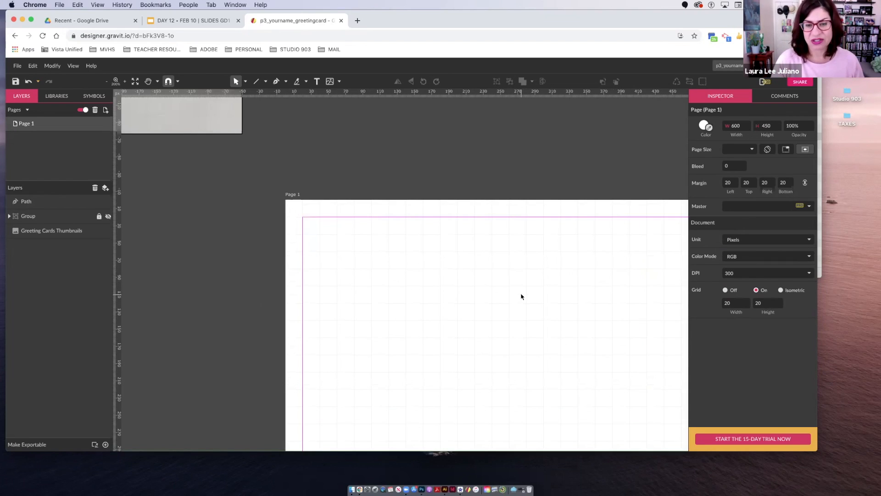
drag(482, 289, 398, 184)
scroll(398, 184, right, 5)
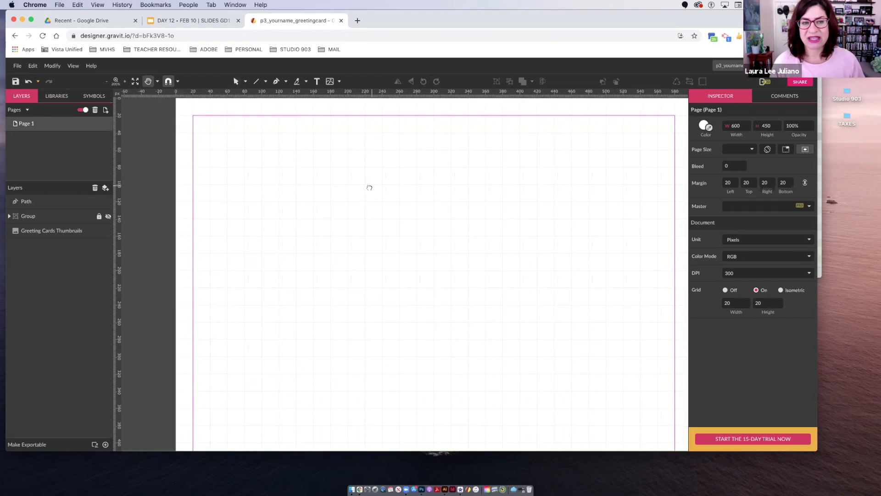
key(v)
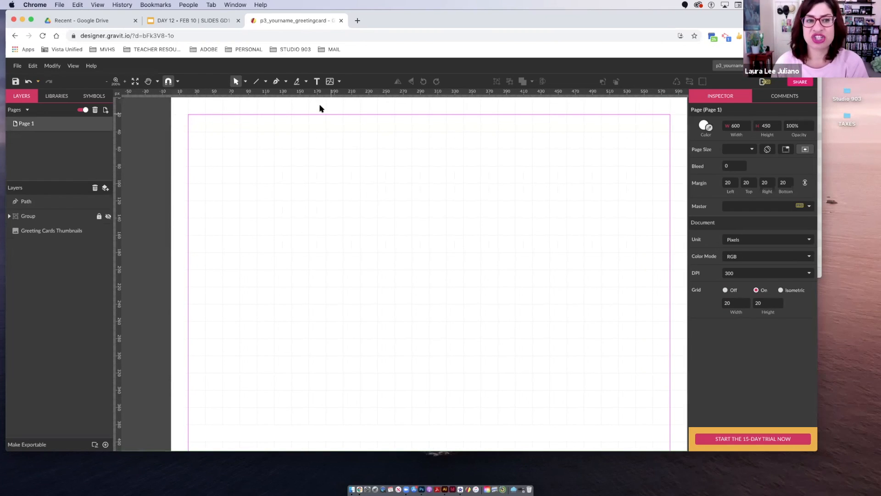
Step: Draw a closed, straight-sided 80 x 80 px heart on the grid with the Pen tool at X 60, Y 40
click(277, 81)
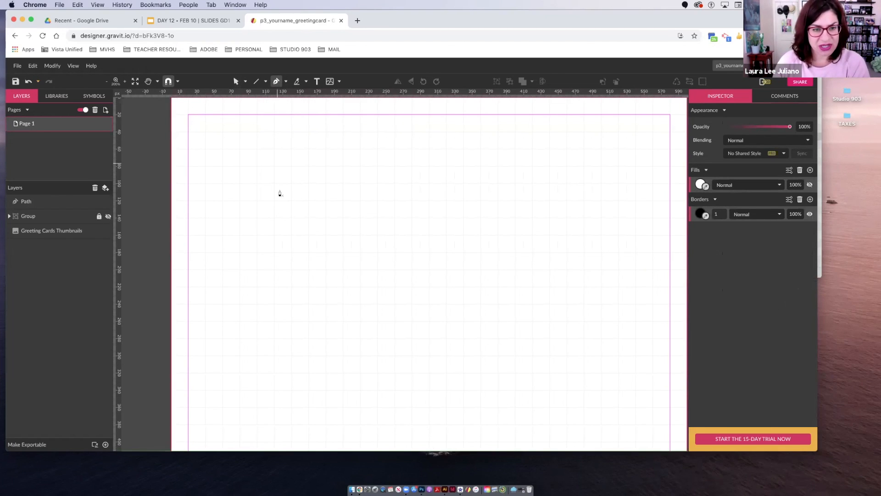
click(257, 200)
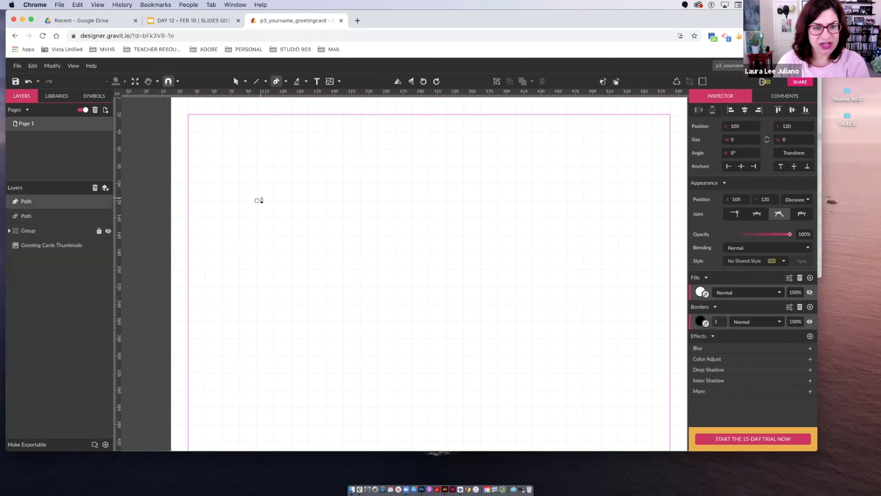
click(291, 167)
drag(292, 168, 291, 151)
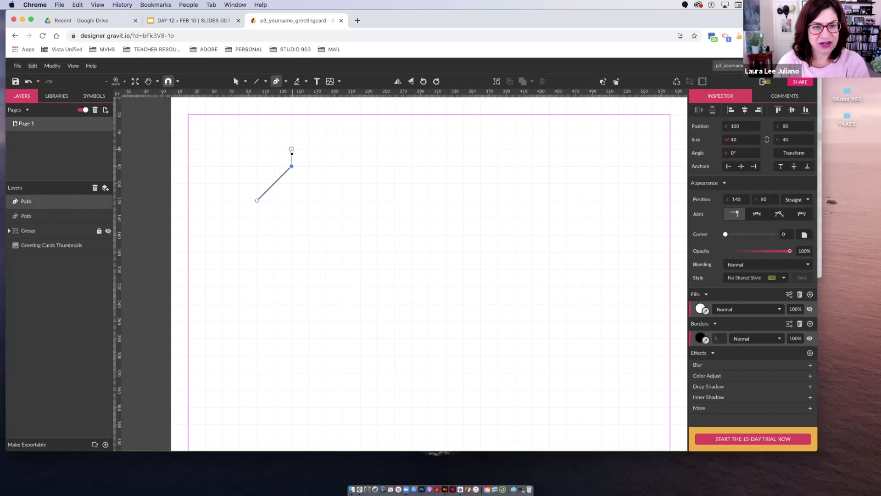
click(274, 132)
click(257, 148)
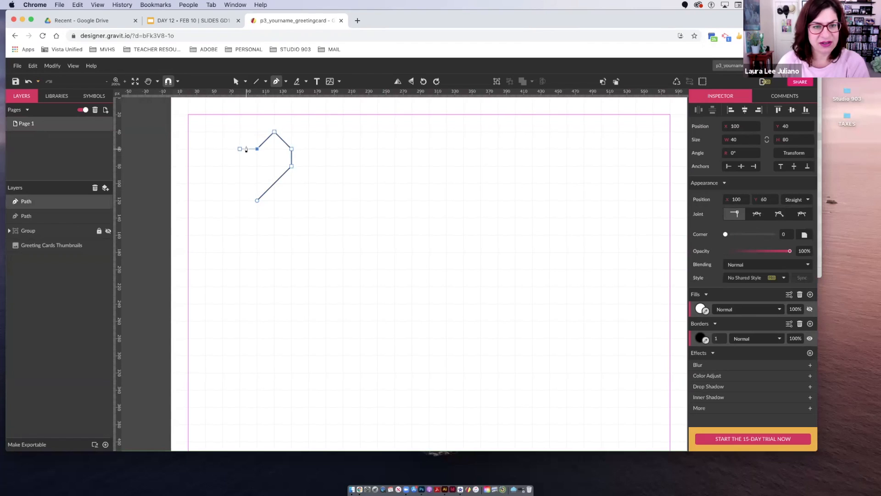
click(239, 131)
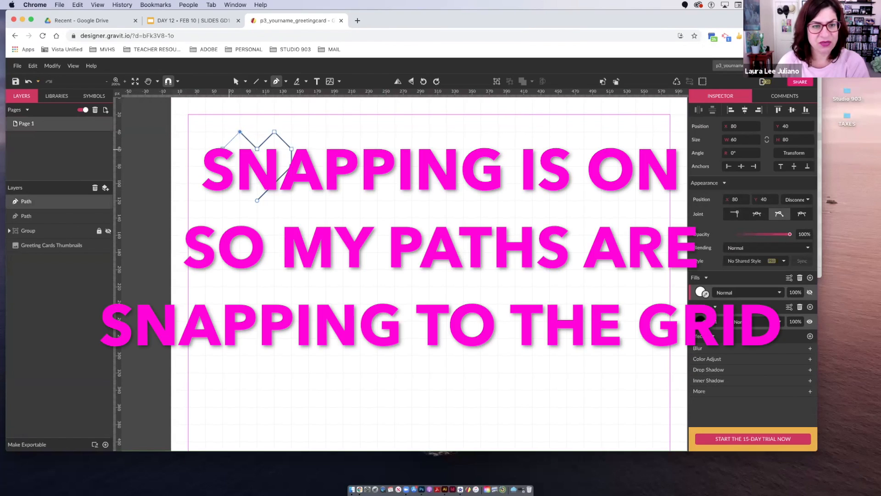
click(222, 149)
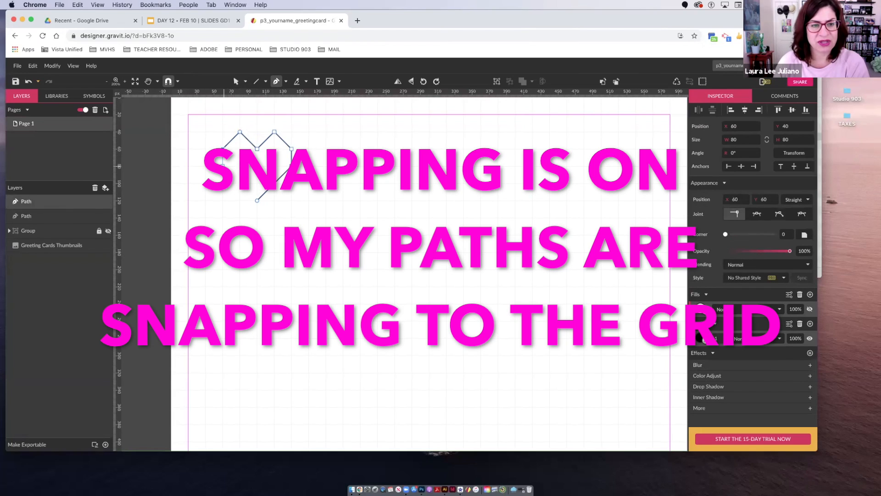
click(257, 201)
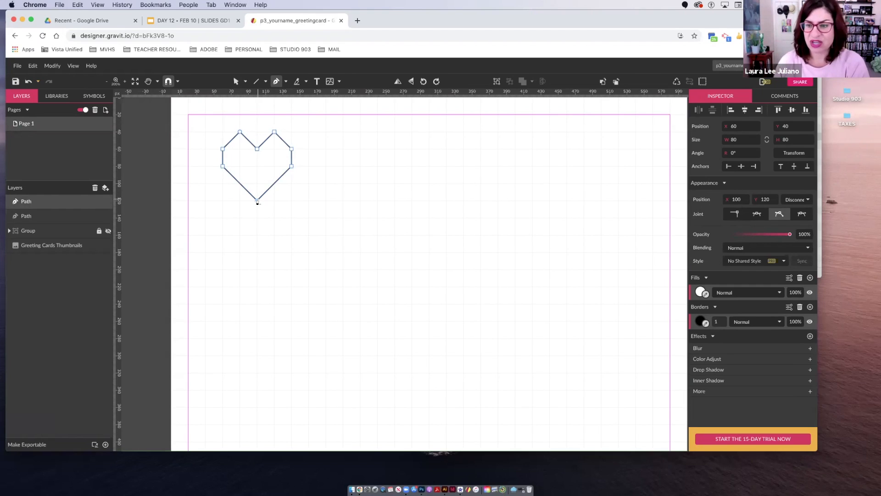
Step: Fill the heart with red #E85E5E
click(701, 292)
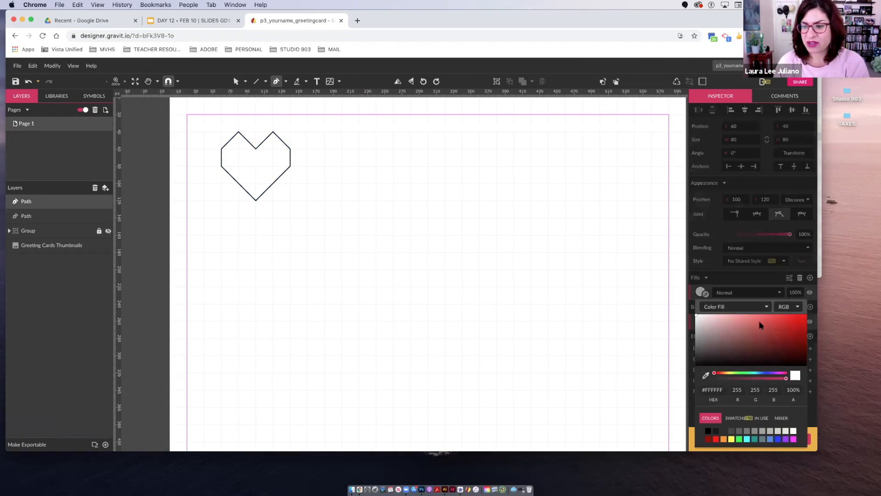
click(761, 319)
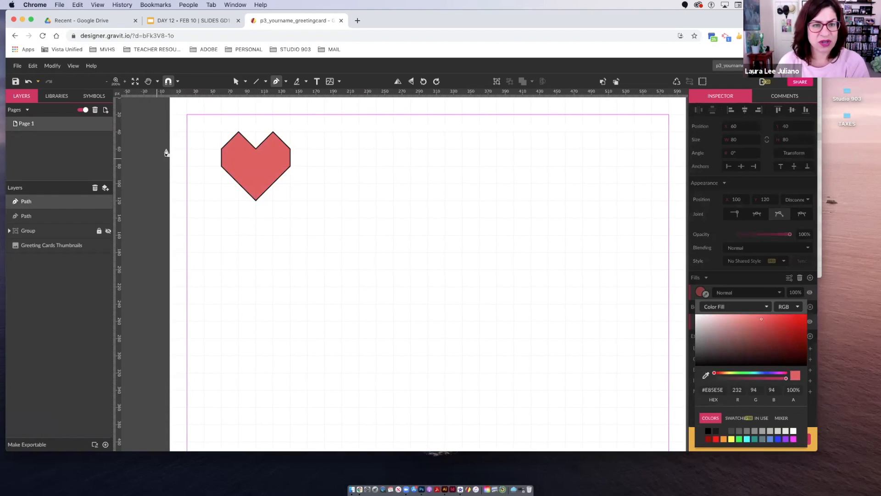
click(236, 82)
Step: Enlarge the heart to 120 x 120 px and move it to X 40, Y 20
click(446, 201)
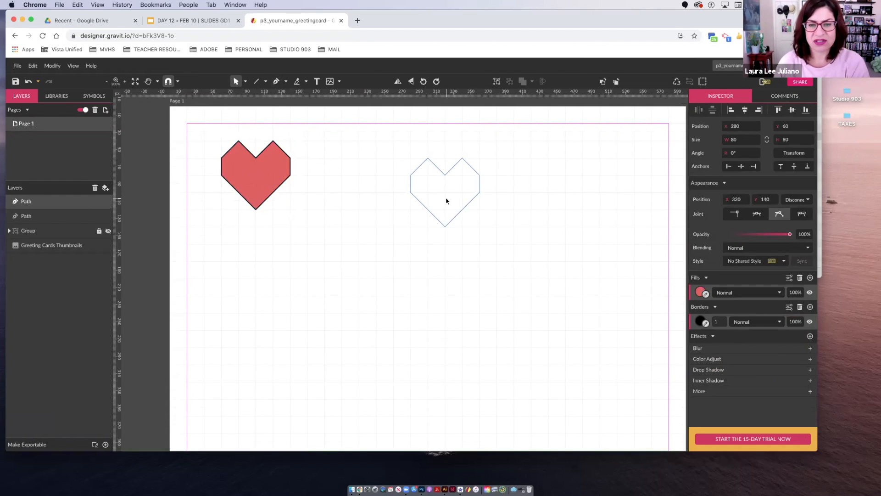
drag(446, 201, 452, 203)
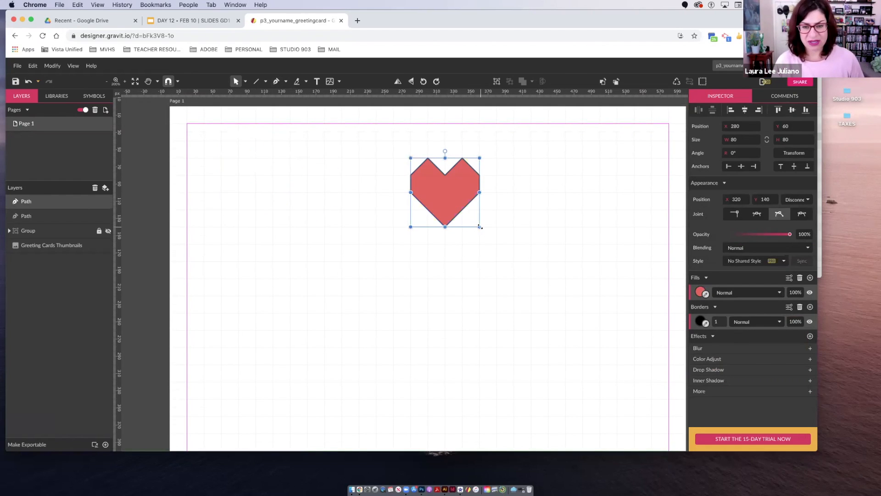
drag(566, 304, 506, 233)
drag(491, 170, 285, 135)
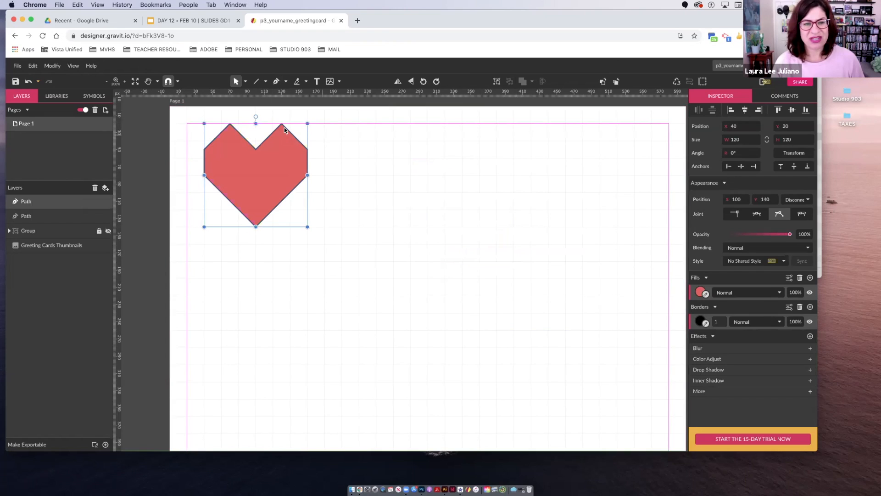
Step: Draw the straight-sided right half of a larger heart with the Pen tool, from the notch at X 320, Y 80 to the tip at X 320, Y 260
key(p)
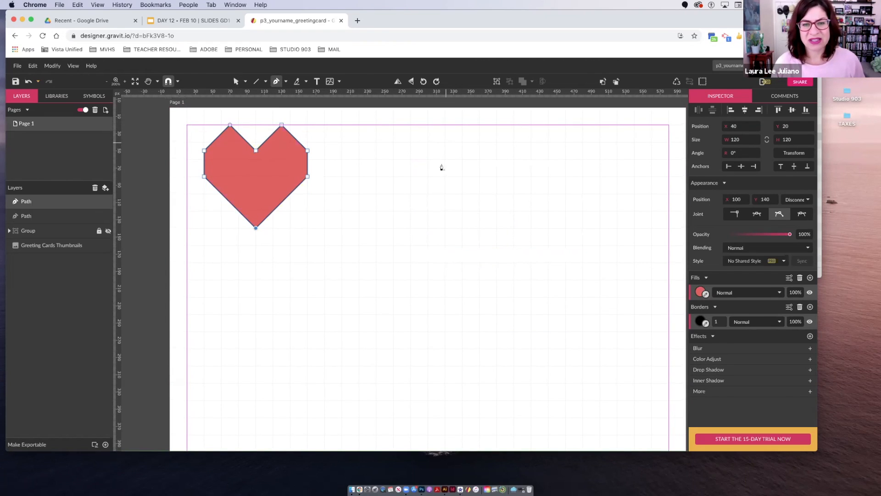
drag(443, 177, 465, 159)
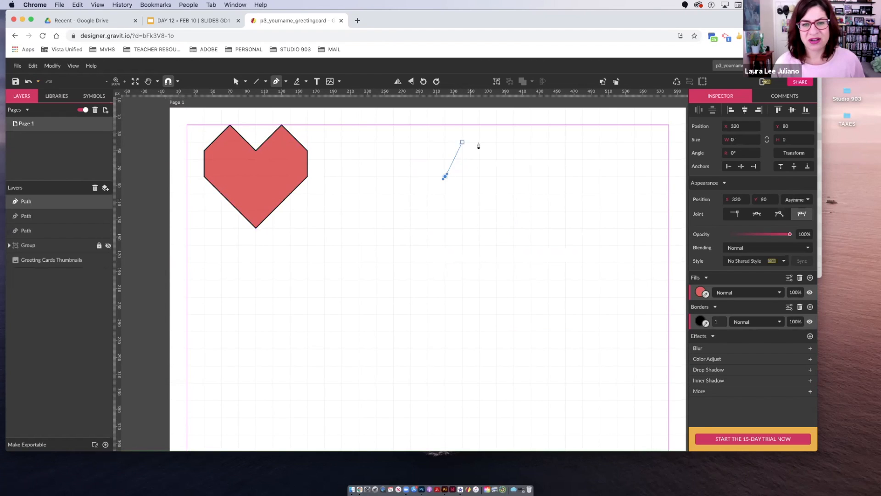
click(479, 142)
click(530, 141)
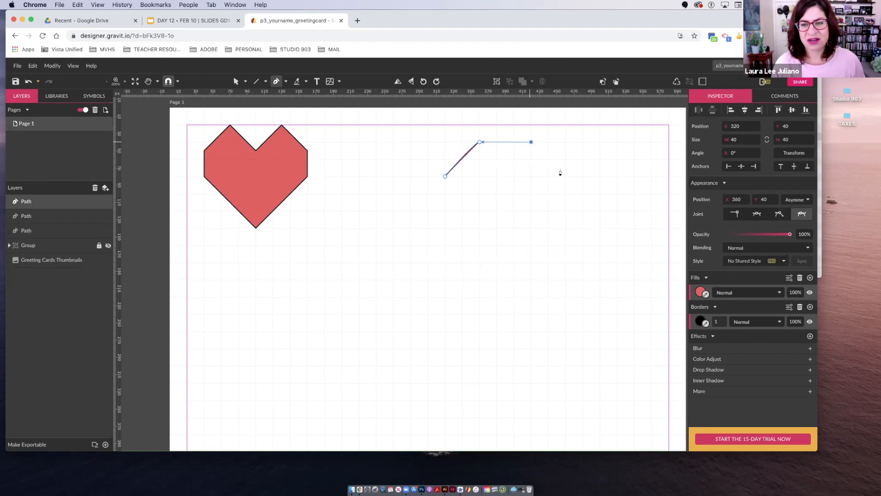
click(565, 176)
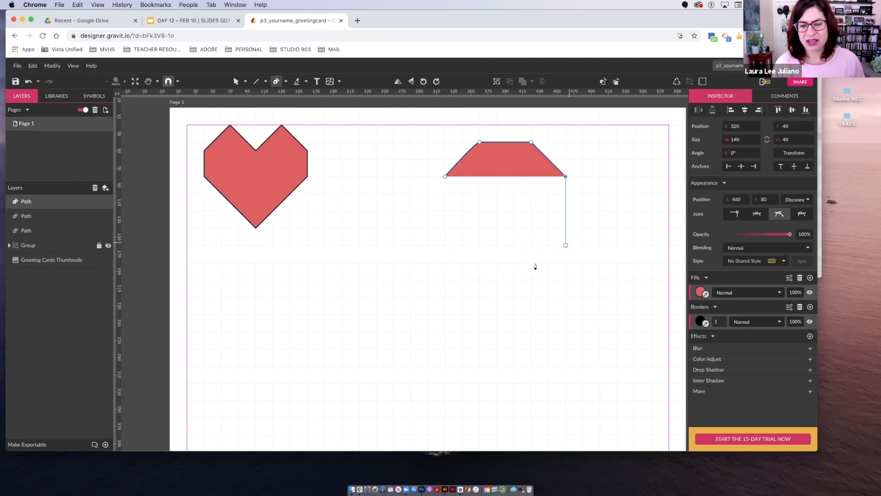
click(565, 245)
click(445, 331)
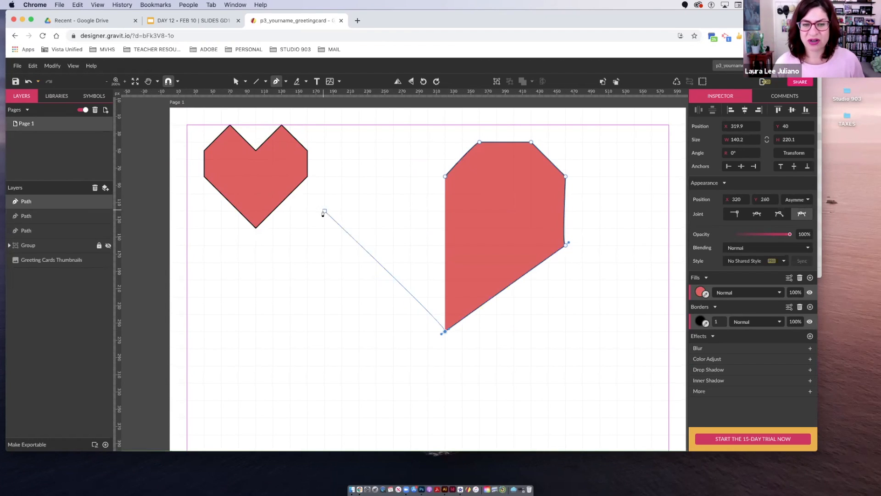
Step: Add the heart's left half with straight segments and close the path at the notch, making it about 280 x 221 px
drag(324, 245, 361, 143)
key(super+z)
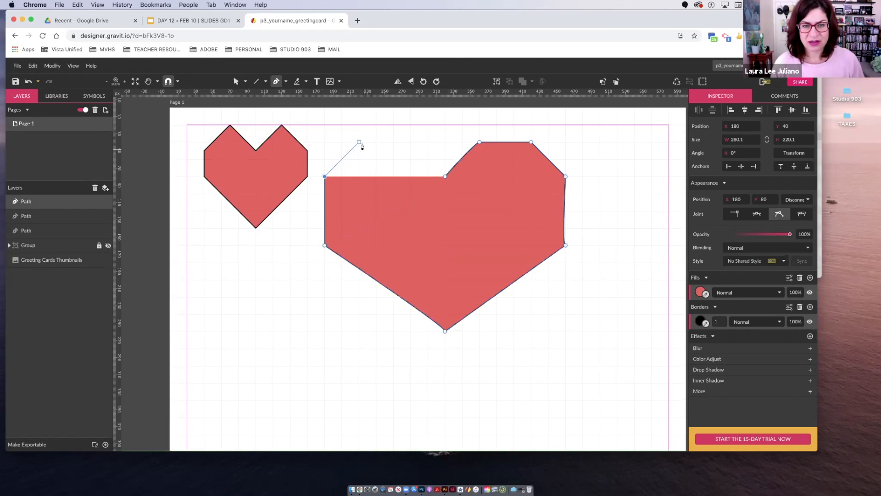
click(360, 143)
click(411, 142)
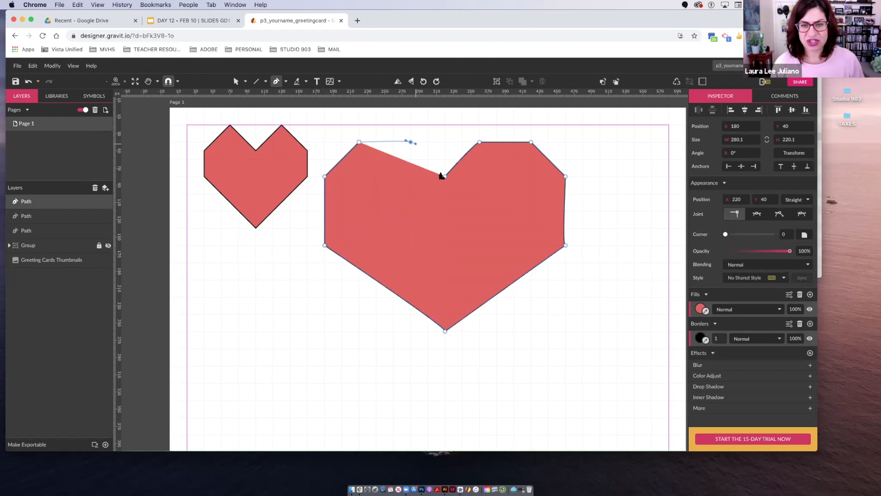
click(445, 176)
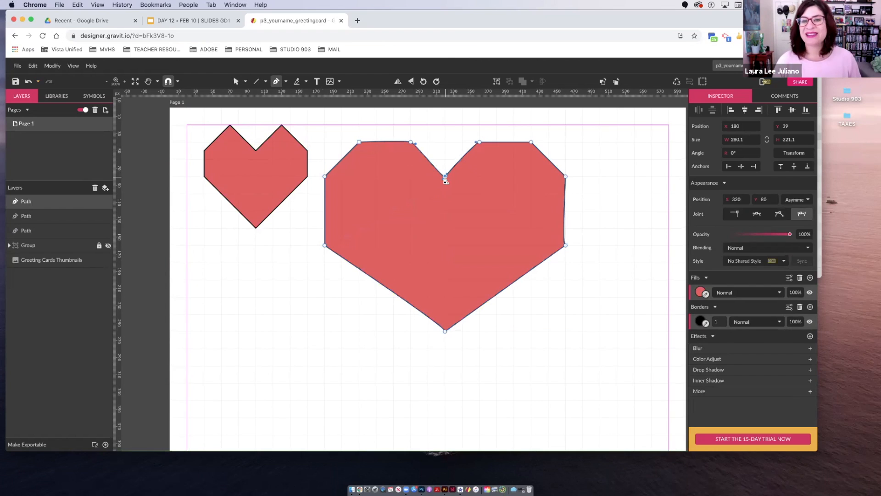
scroll(156, 92, up, 1)
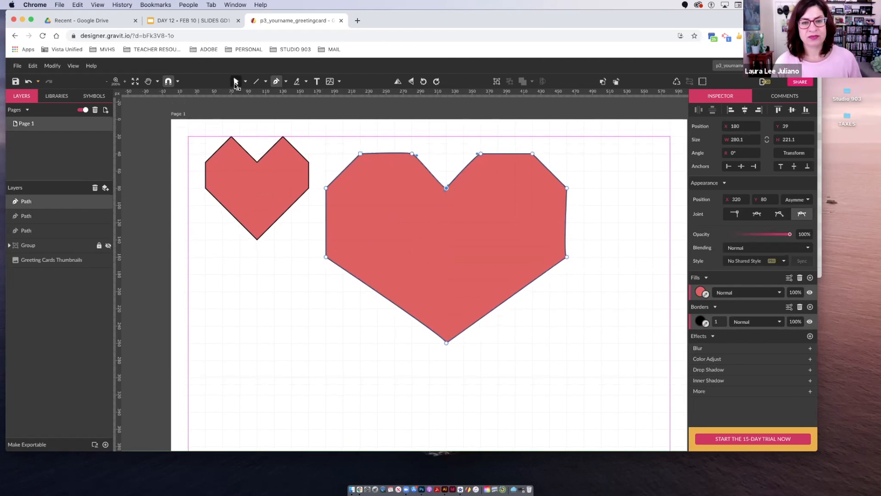
Step: Shrink the large heart to about 127 x 100 px and place it under the first heart at about X 33, Y 140
click(236, 82)
drag(569, 154, 379, 258)
drag(395, 298, 282, 274)
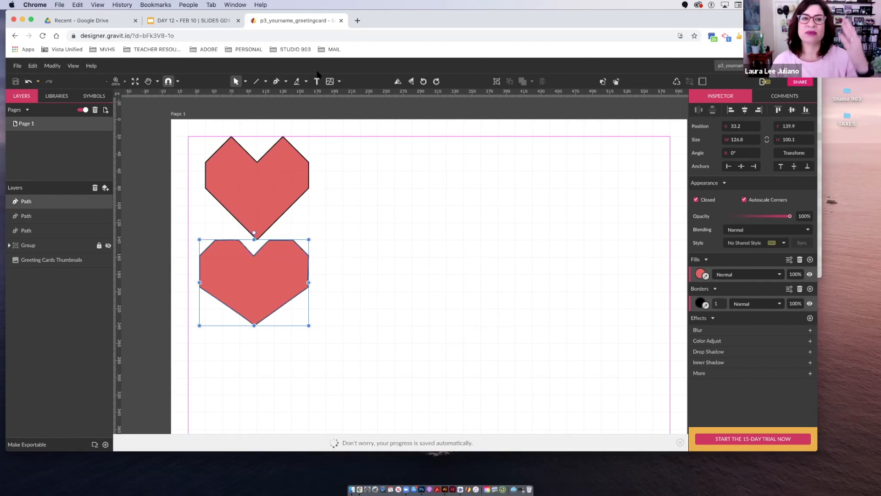
Step: Start a curved heart with the Pen tool at X 8, Y 6 in and add a left-side point with vertical handles at X 6, Y 4
click(276, 81)
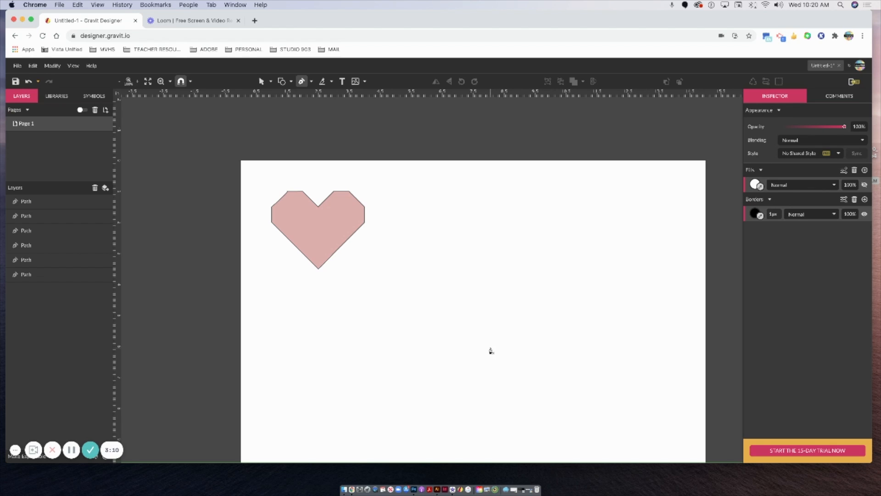
click(489, 347)
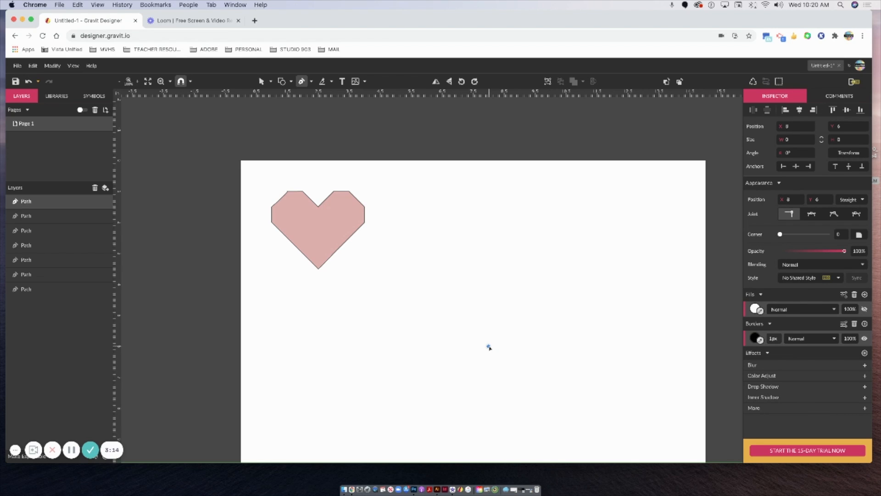
drag(488, 348, 486, 344)
click(426, 285)
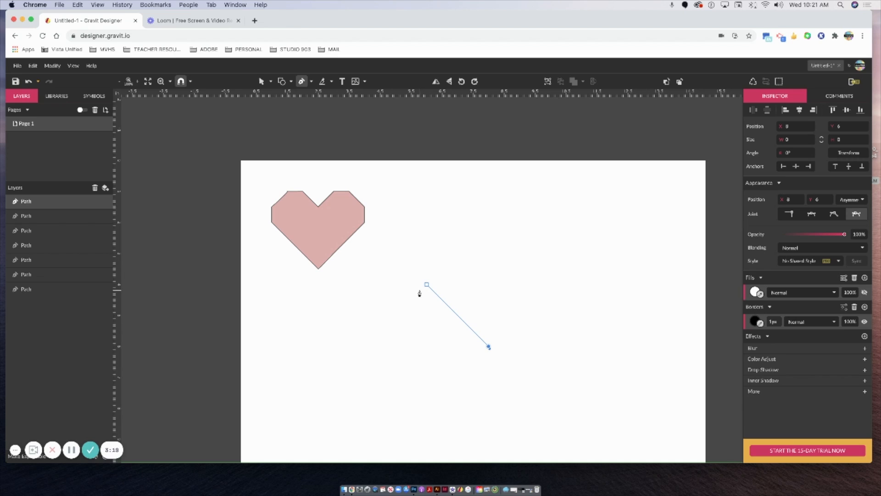
click(427, 284)
drag(427, 285, 427, 249)
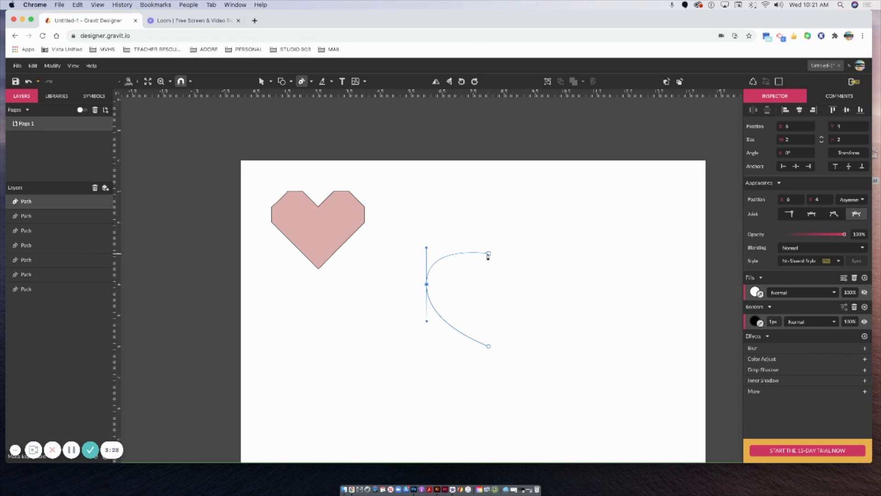
Step: Add the notch at X 8, Y 3 with a sharply angled handle, curve through X 10, Y 4, and close the heart at its bottom tip
drag(488, 253, 519, 291)
drag(520, 291, 521, 292)
drag(521, 292, 514, 216)
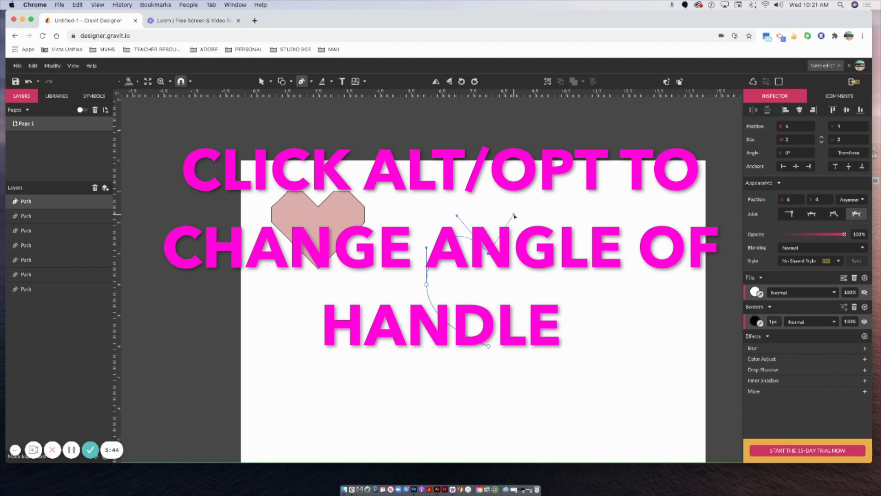
drag(515, 215, 514, 215)
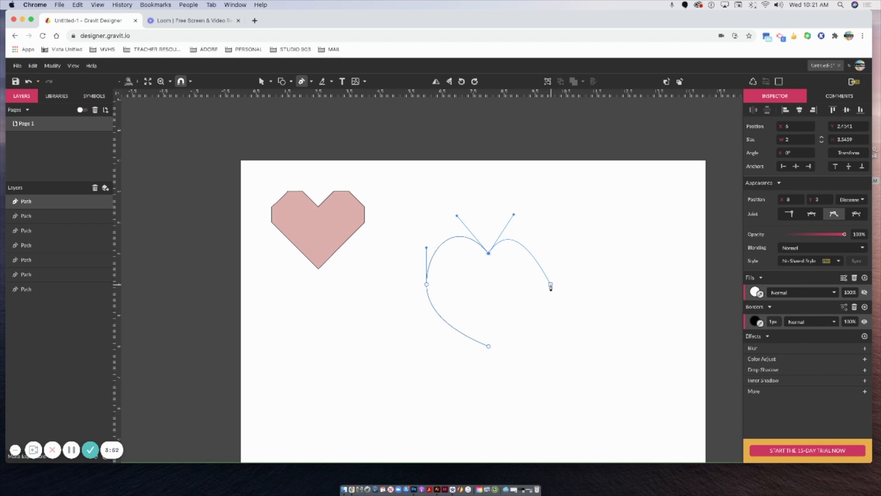
drag(551, 284, 551, 320)
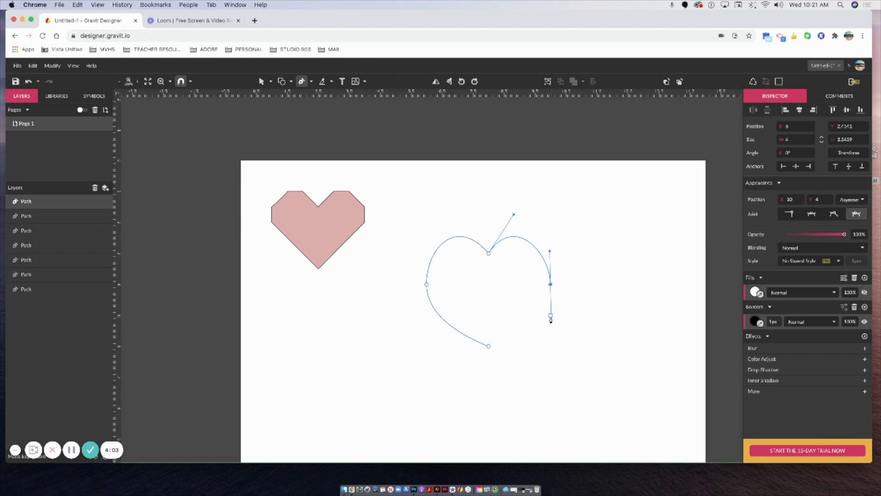
click(489, 347)
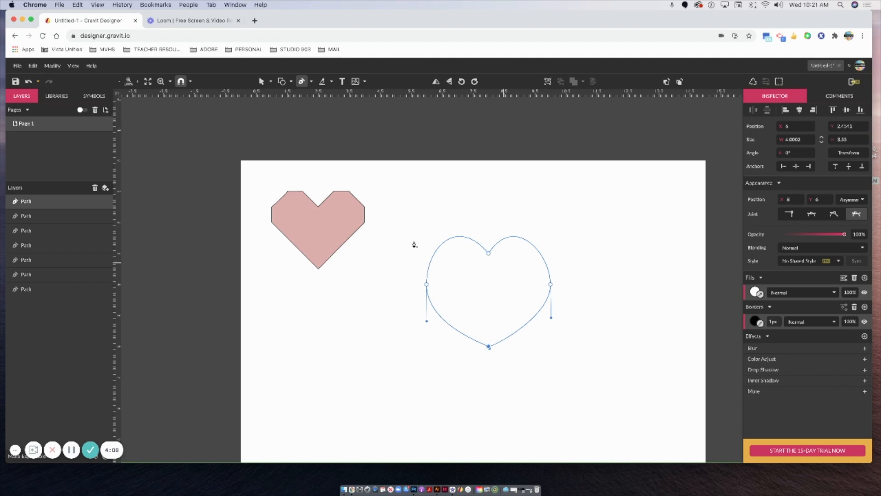
Step: Lower the curved heart's notch to Y 4 in with Subselect and steepen its handles to make the lobes rounder
scroll(278, 96, up, 1)
click(271, 81)
click(278, 106)
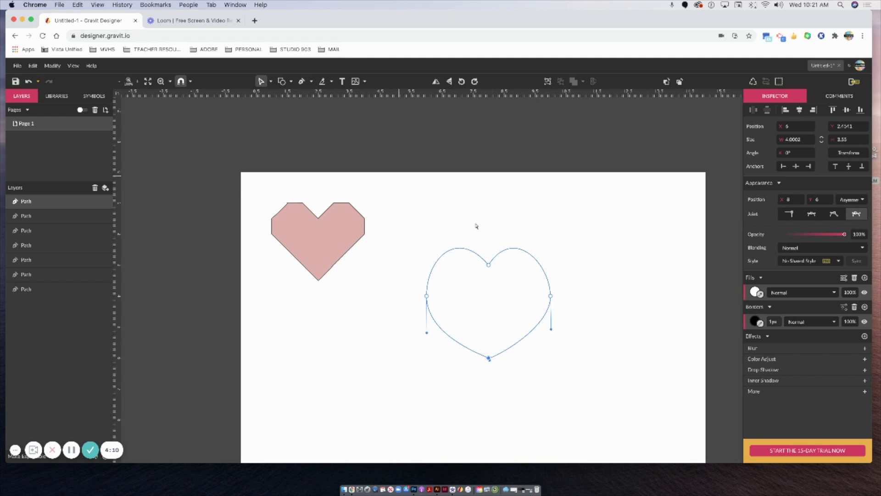
click(488, 265)
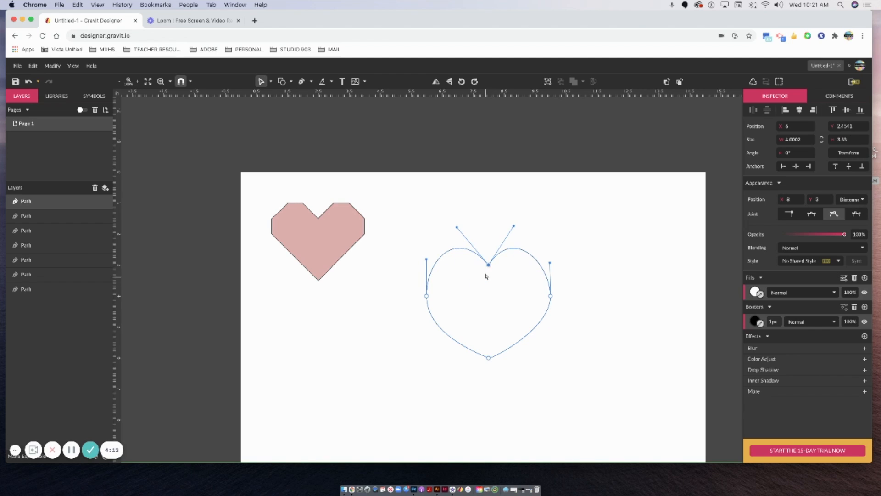
drag(486, 268, 482, 286)
drag(456, 258, 504, 254)
Step: Select the curved heart's points and fill the shape with a muted dark red
click(551, 369)
drag(551, 371, 380, 260)
click(759, 295)
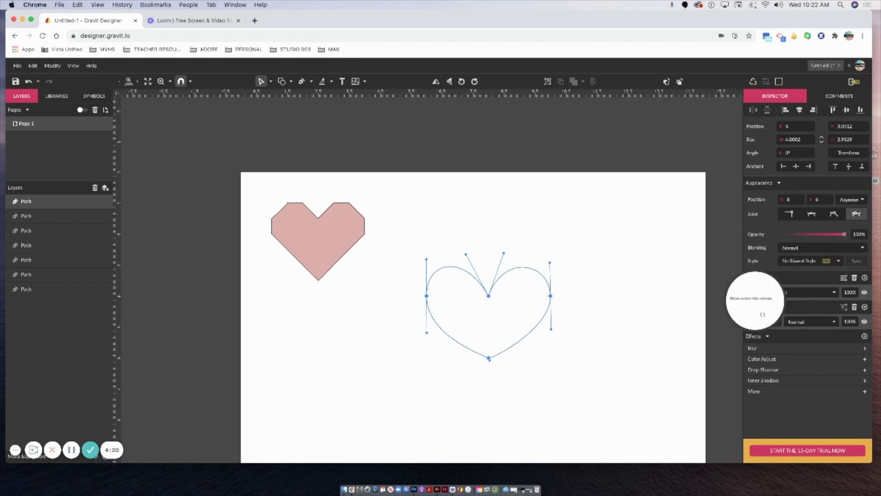
click(750, 295)
click(755, 293)
click(765, 335)
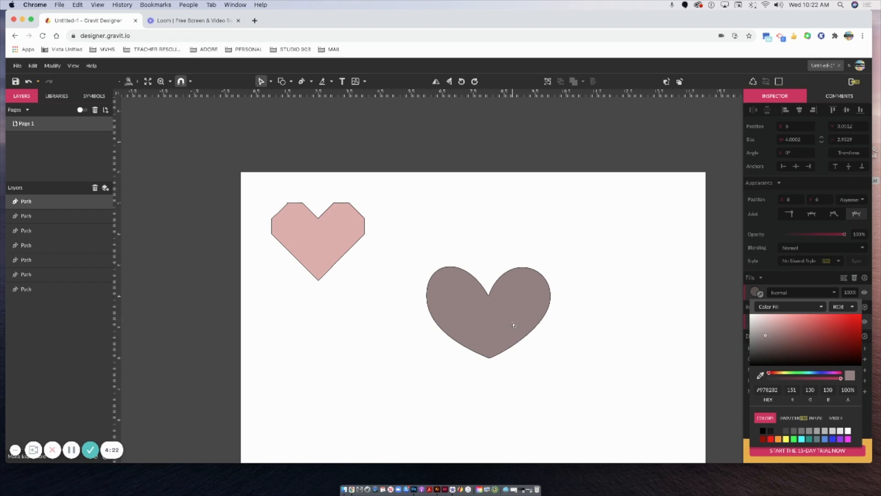
click(798, 334)
click(492, 336)
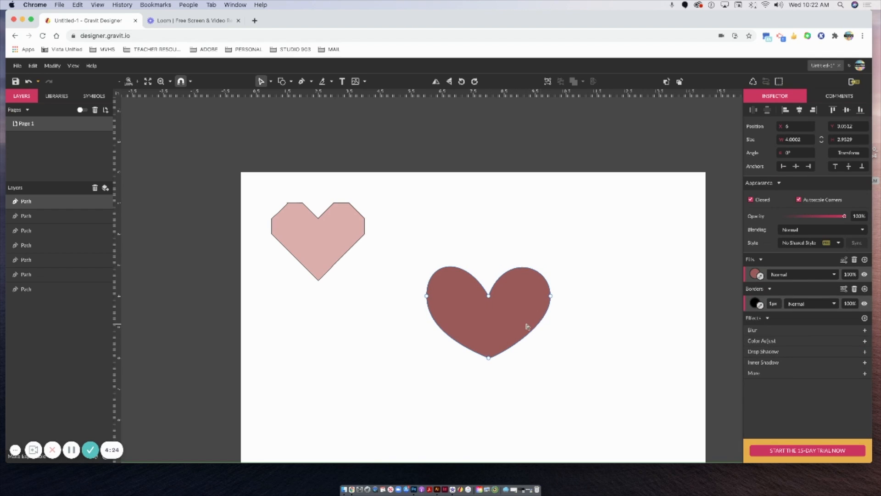
Step: Move the curved heart beneath the straight-sided heart, at about X 0.5, Y 3.05 in
click(270, 85)
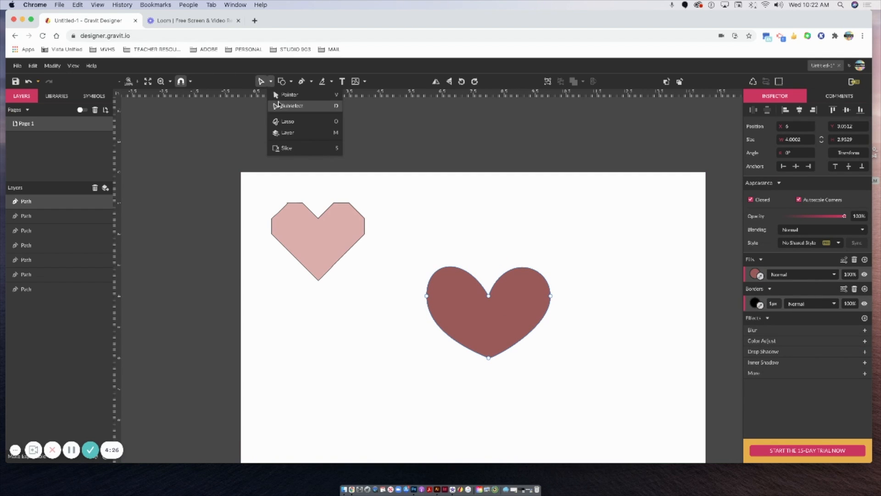
click(281, 92)
drag(503, 331, 334, 331)
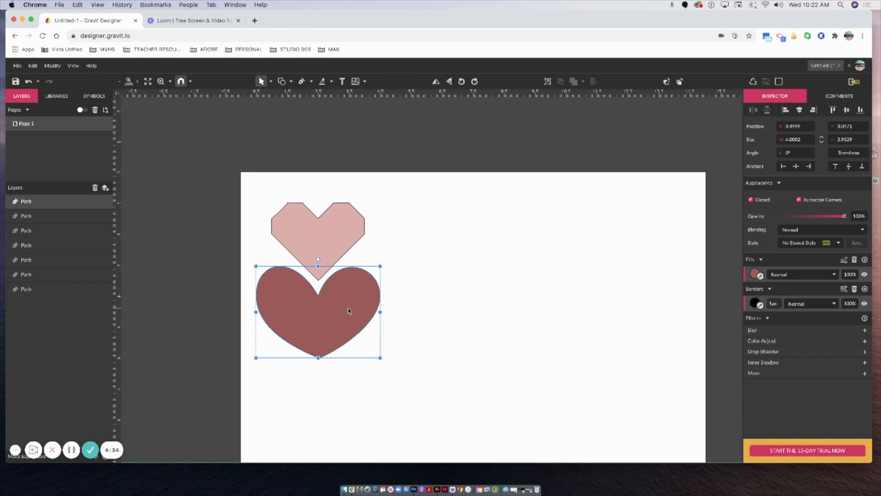
Step: Draw a curved right half-heart about 2.04 x 3.51 in with the Pen tool, from X 9, Y 3 to X 9, Y 6
click(302, 81)
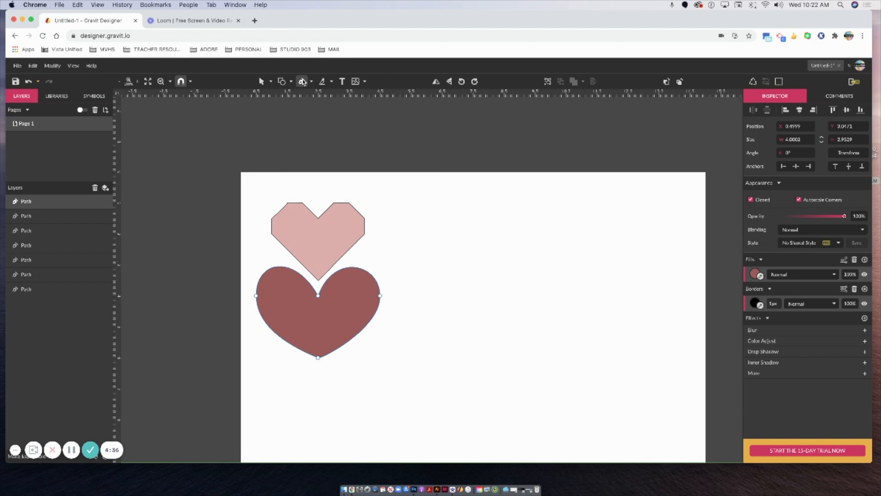
scroll(566, 248, up, 1)
drag(519, 267, 551, 217)
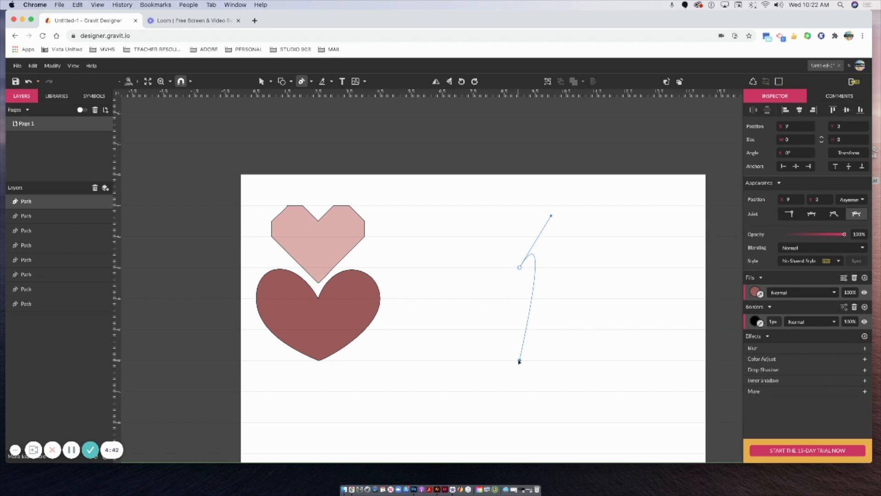
drag(519, 360, 395, 419)
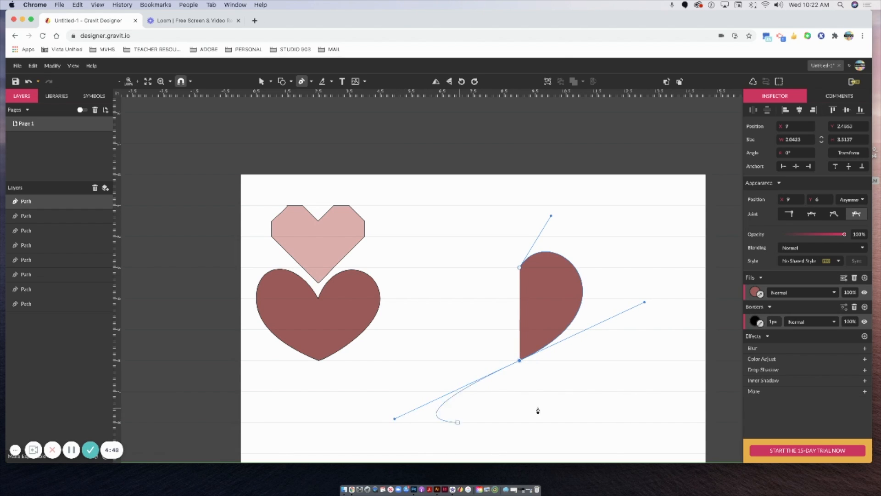
click(519, 360)
click(262, 82)
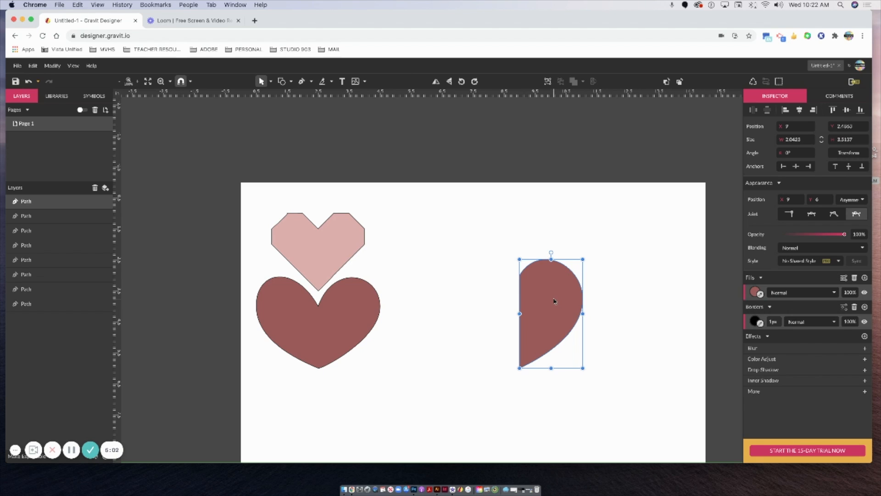
key(super+z)
key(super+z)
key(super+z)
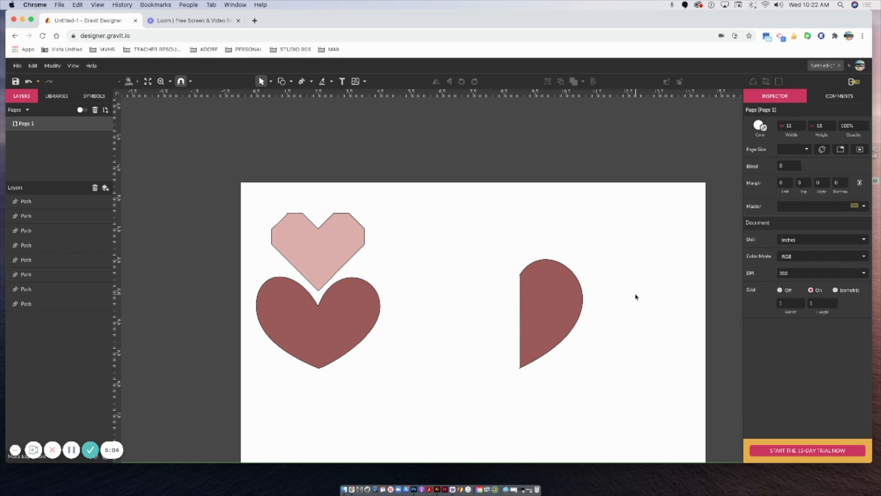
Step: Place a copy of the half-heart edge to edge on its left side, at about X 6.96, Y 2.49 in
drag(561, 304, 501, 302)
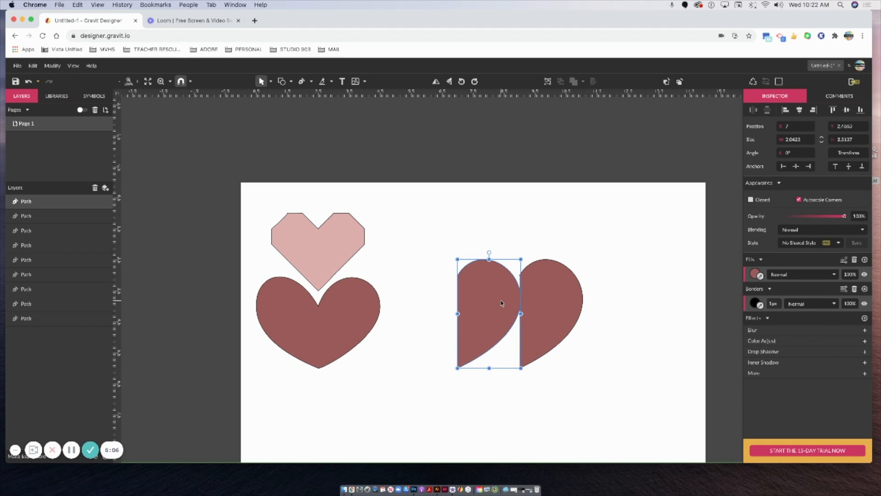
key(BackSpace)
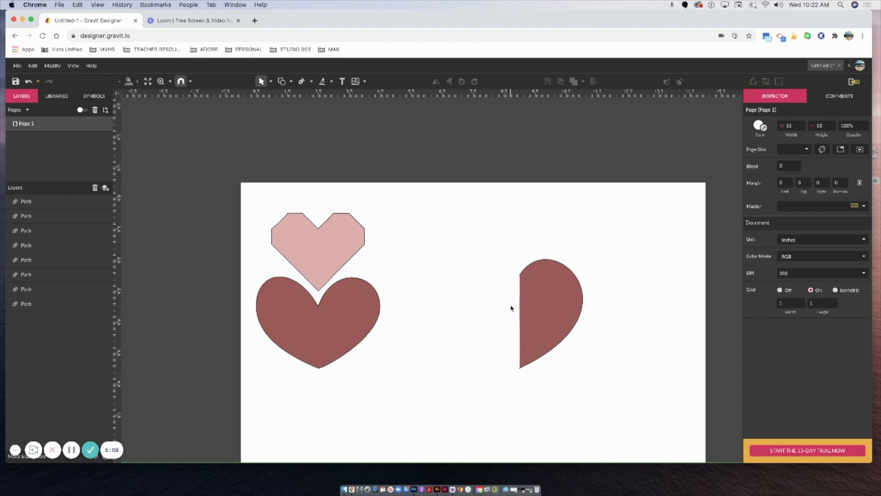
drag(563, 307, 500, 305)
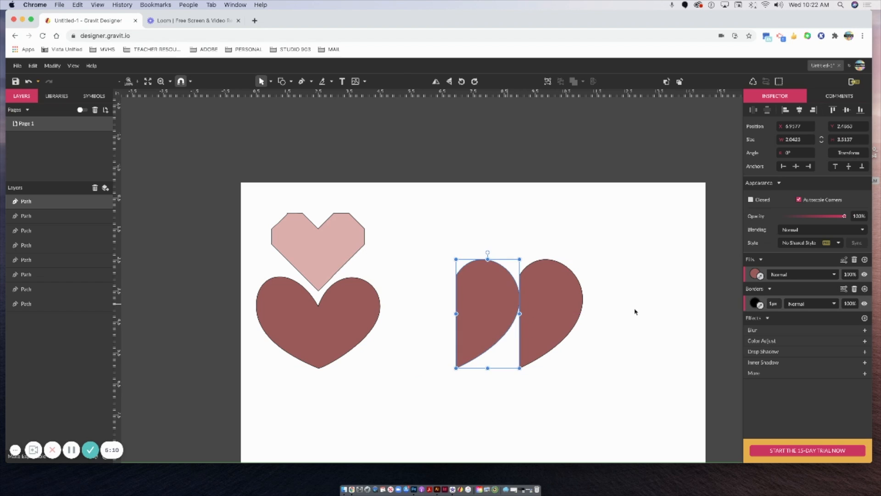
Step: Flip the copied half-heart horizontally so it mirrors the right half
right_click(475, 290)
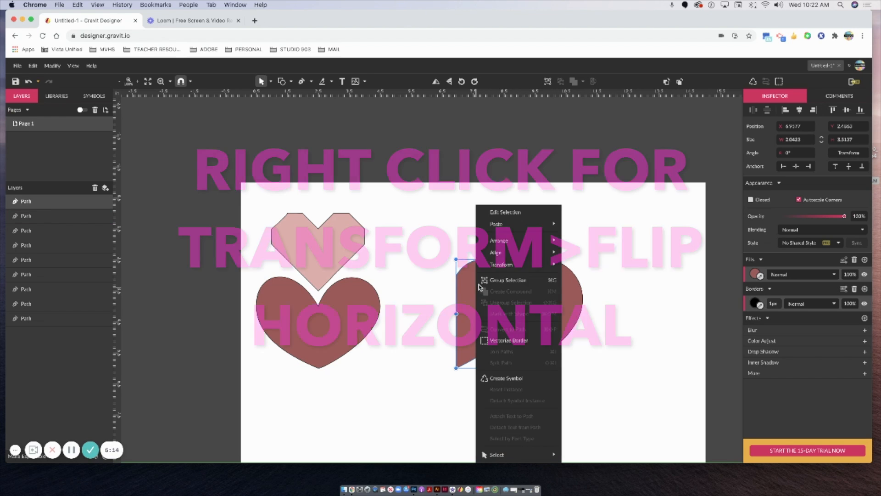
mouse_move(495, 270)
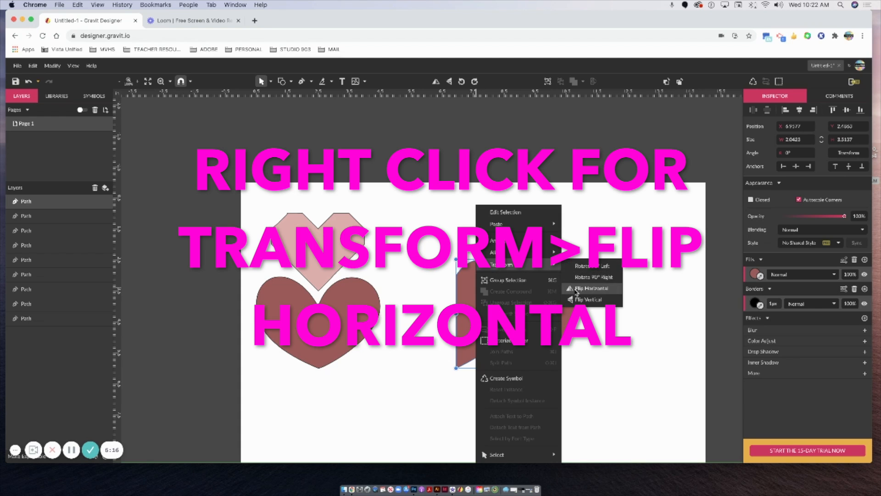
click(579, 289)
click(647, 304)
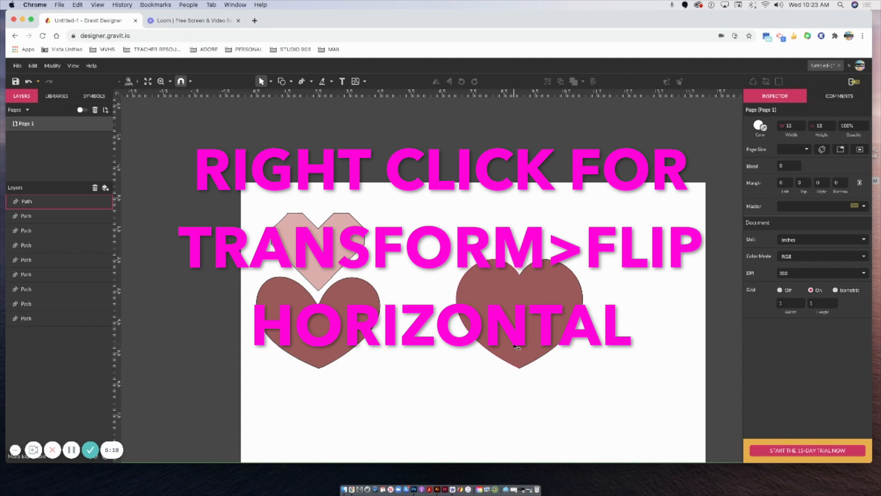
Step: Nudge the mirrored half-heart into line against the right half, at about X 6.97 in
key(super+minus)
click(454, 317)
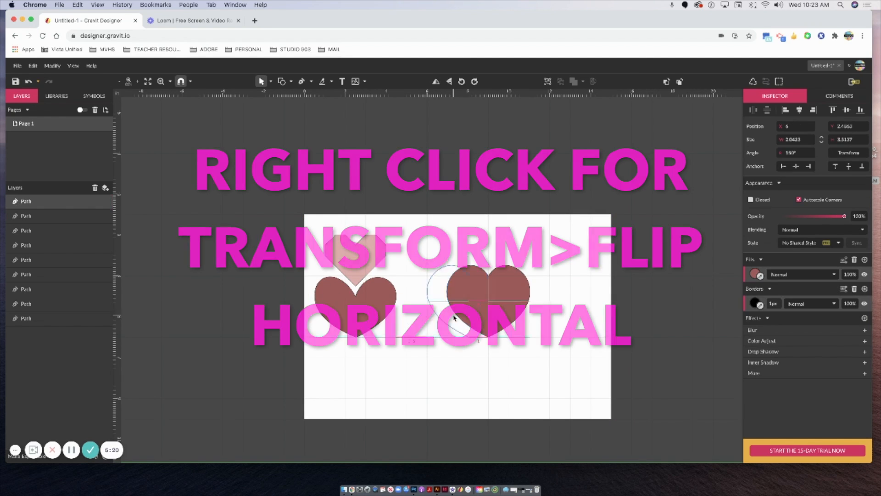
key(Left)
key(super+plus)
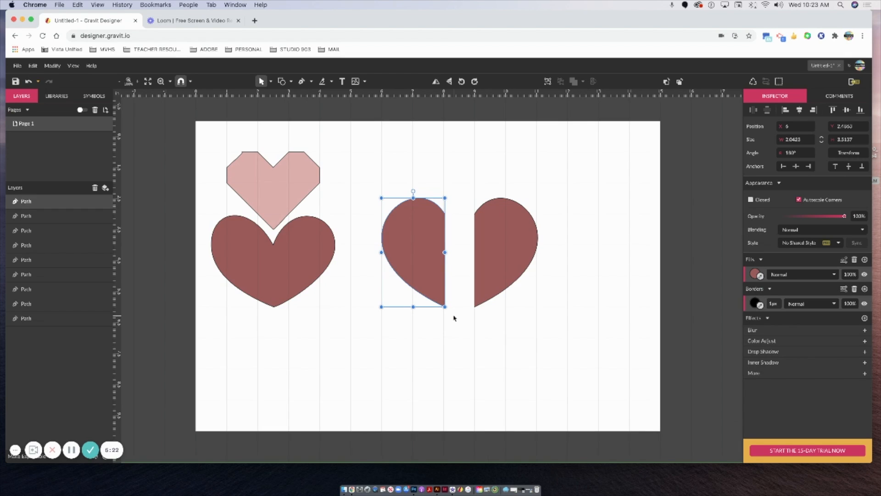
key(super+plus)
key(super+plus)
drag(453, 318, 496, 307)
key(Right)
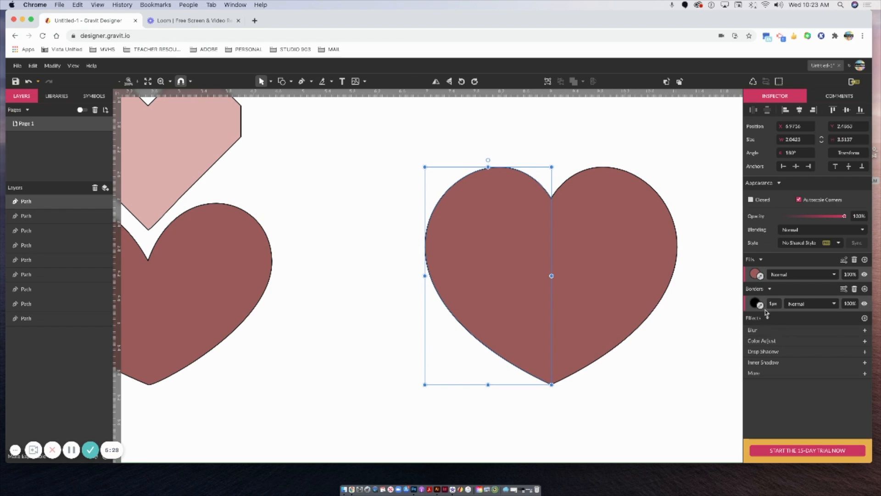
Step: Remove the borders from both half-hearts and group the two halves into one heart
click(855, 290)
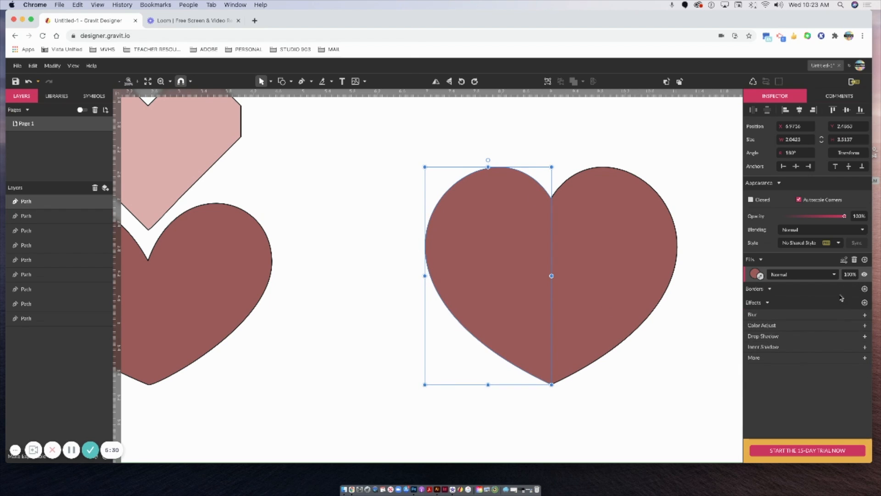
click(642, 303)
click(854, 288)
click(647, 410)
drag(402, 158, 628, 288)
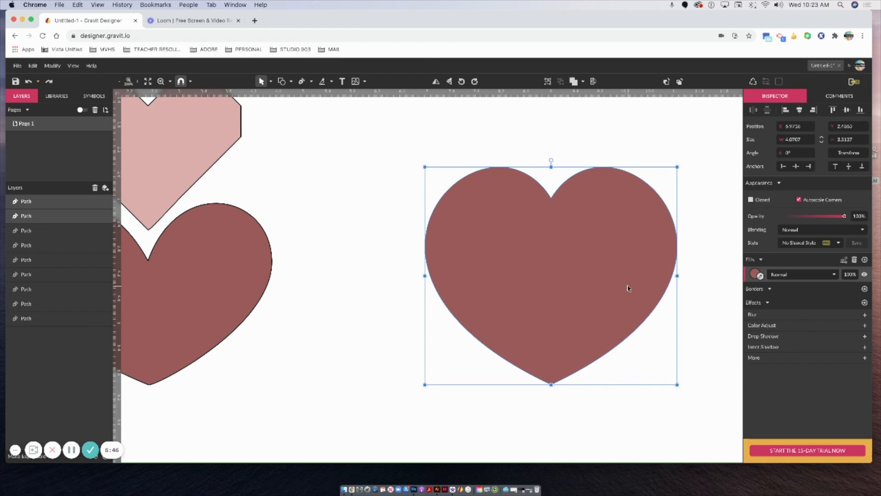
key(super+g)
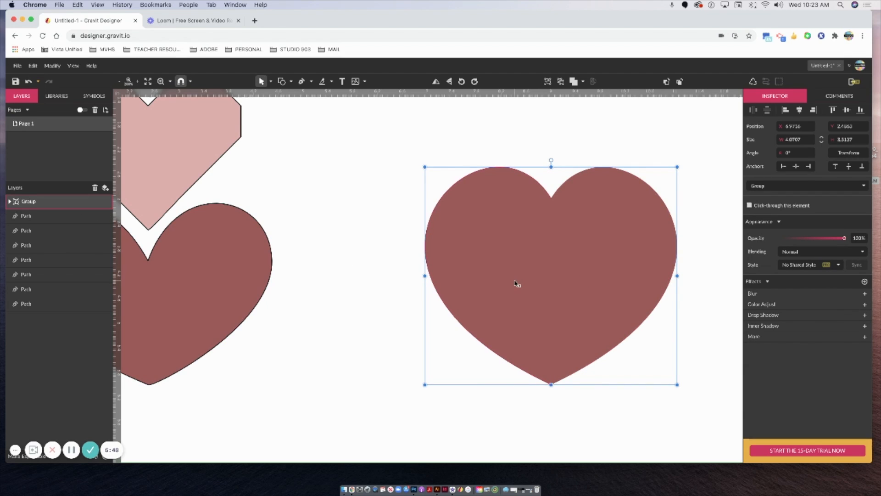
Step: Scale the grouped heart to about 3.04 x 2.61 in and place it beneath the curved heart, at about X 0.97, Y 6.37 in
key(super+minus)
key(super+minus)
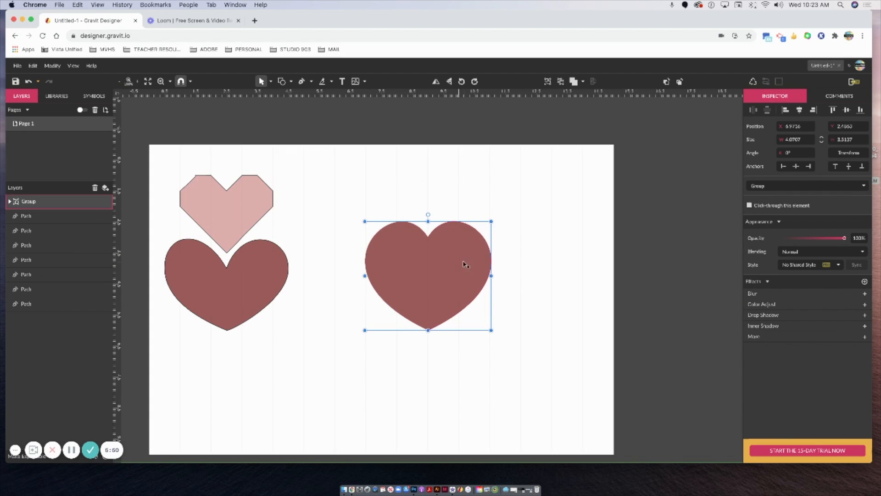
drag(491, 221, 459, 250)
drag(431, 277, 227, 374)
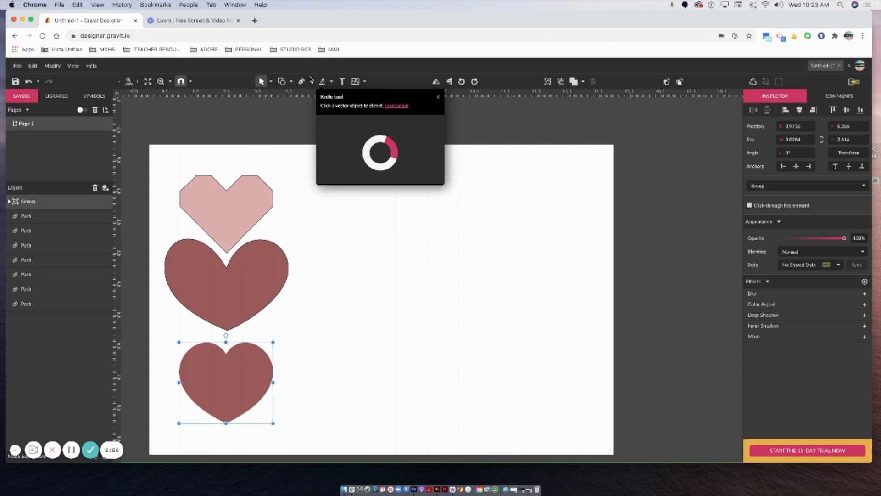
Step: Search the library for HEART and place the pink heartbeat heart on the page
click(52, 97)
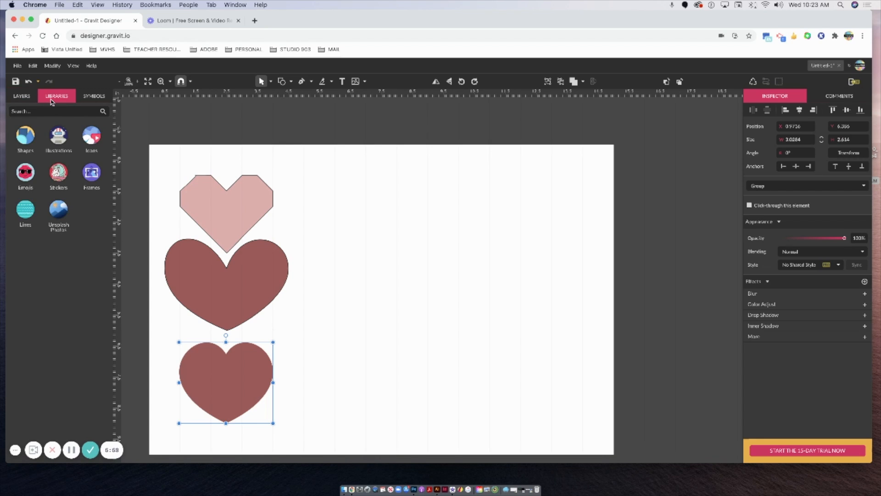
click(44, 113)
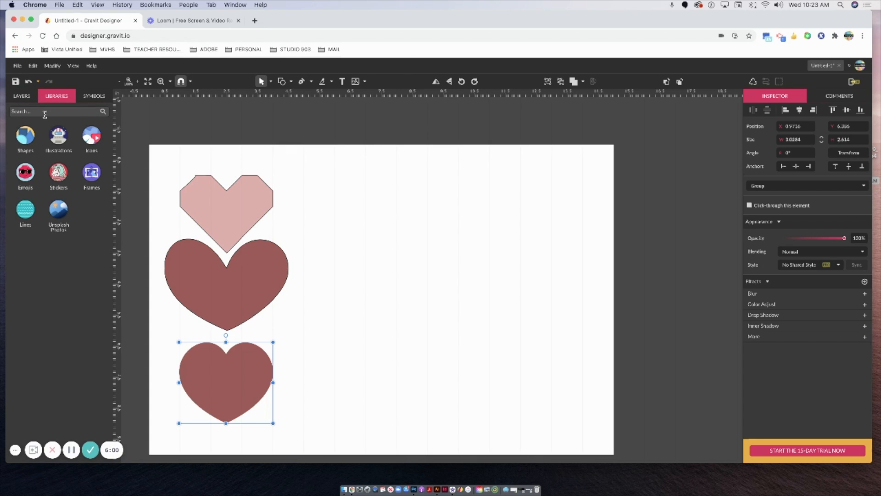
key(Return)
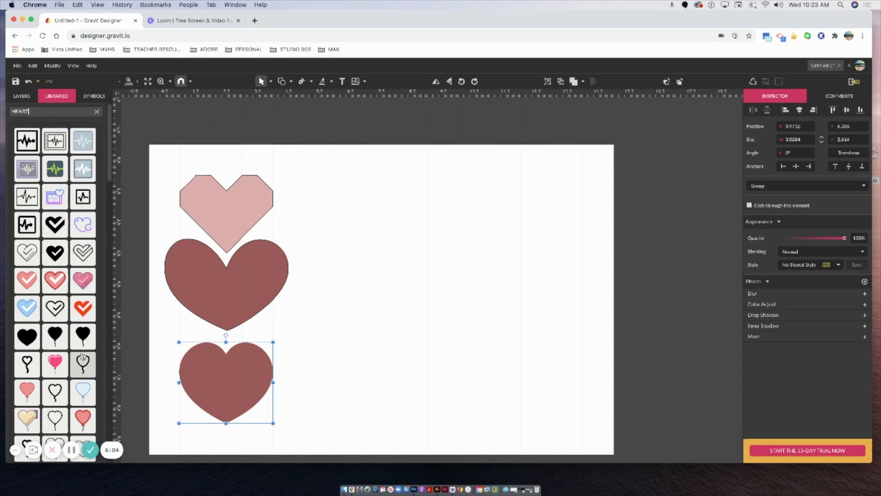
scroll(80, 362, down, 10)
scroll(36, 282, up, 5)
scroll(34, 289, down, 5)
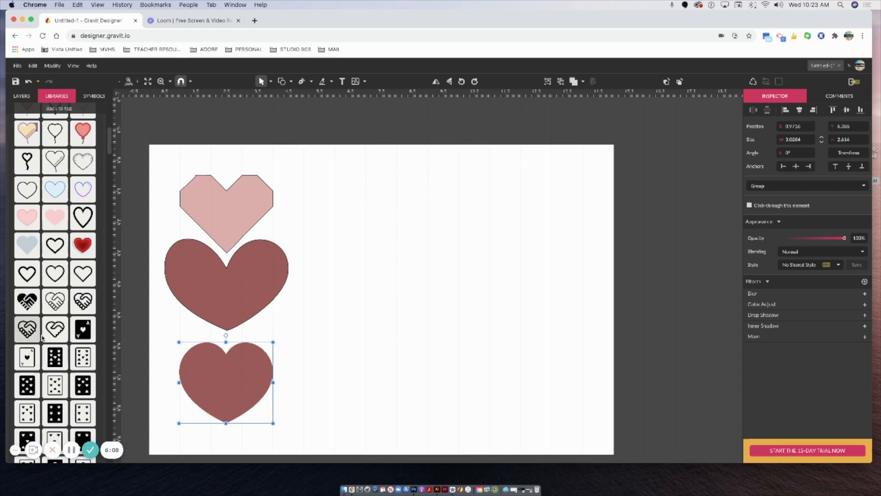
drag(26, 218, 494, 373)
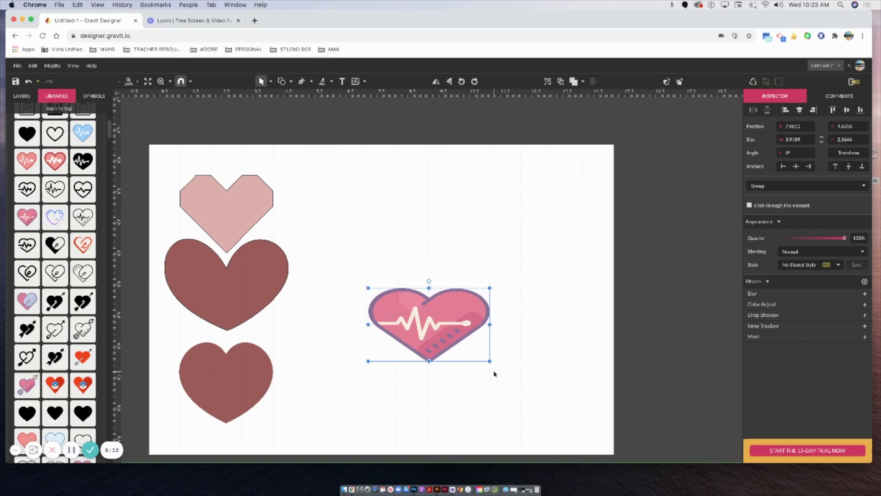
Step: Try resizing the pink heartbeat heart to about 4.92 x 4.28 in, and delete it from the page
key(super+z)
drag(394, 309, 500, 423)
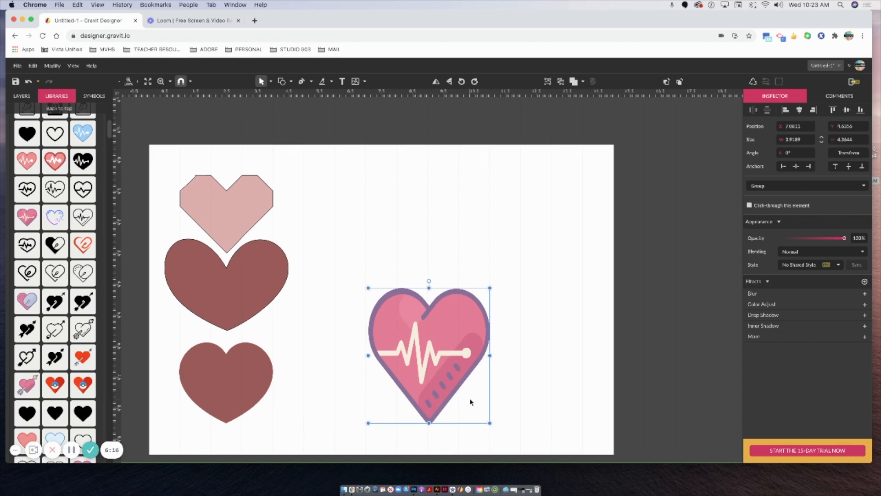
key(super+z)
drag(394, 311, 510, 400)
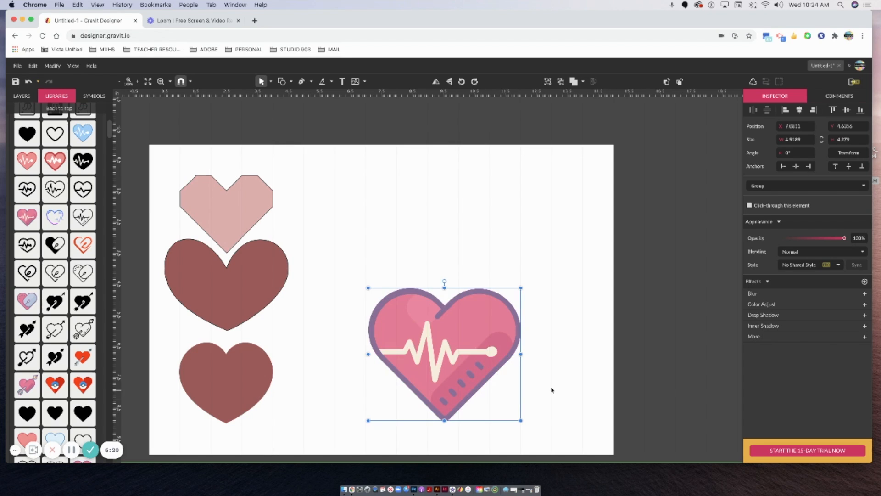
drag(453, 361, 389, 239)
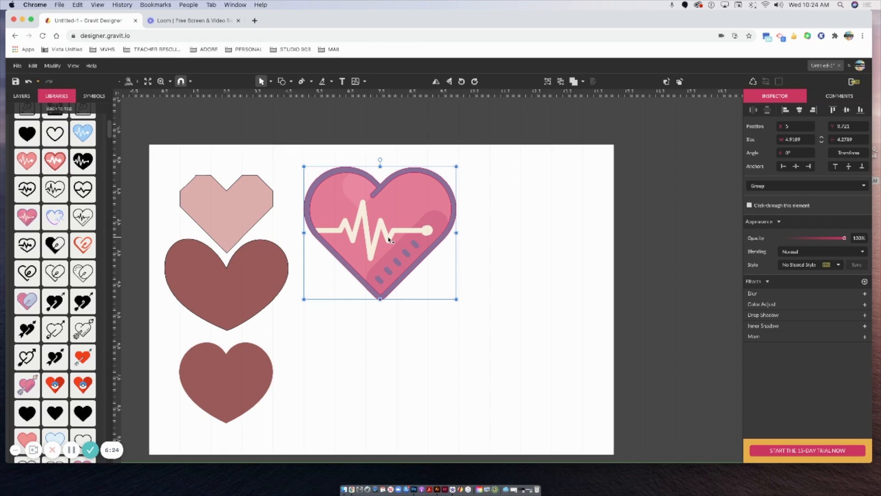
key(BackSpace)
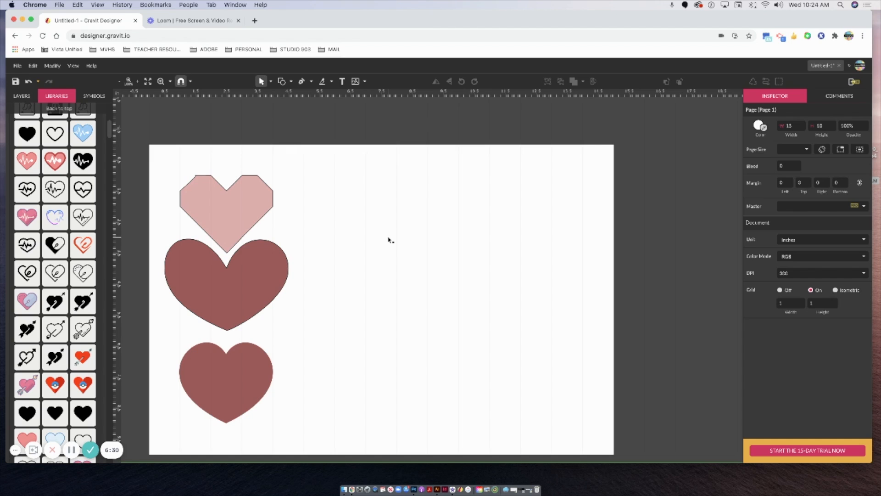
Step: Draw a 2 x 2 in circle at X 9, Y 2 in on the empty part of the page
click(291, 83)
click(310, 118)
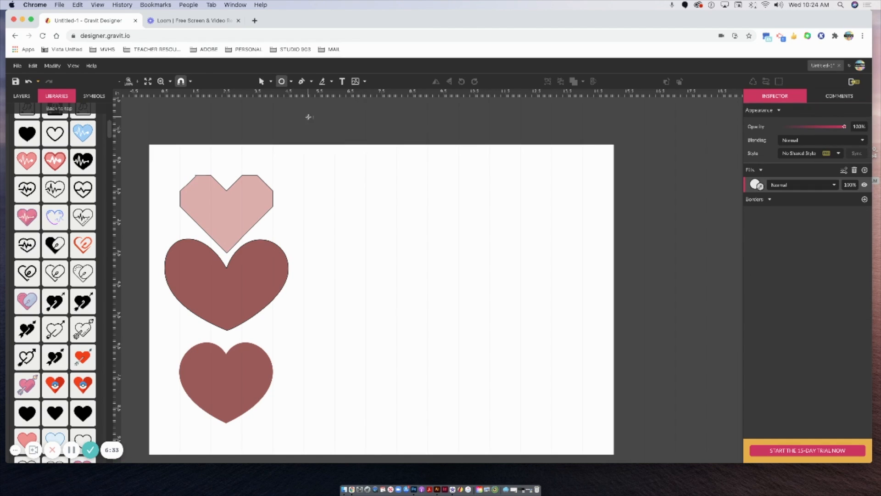
click(459, 236)
drag(469, 241, 502, 267)
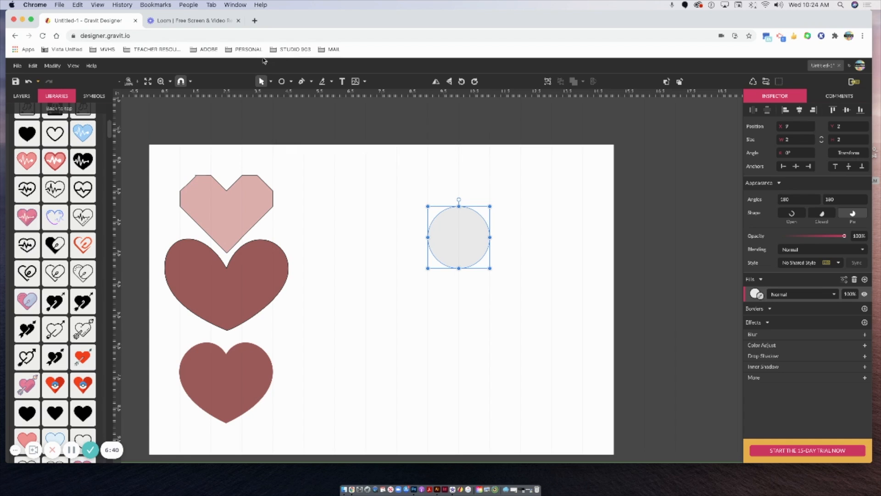
Step: Draw a 2 x 2 in square directly beneath the circle, at X 9, Y 4 in
click(290, 82)
click(317, 107)
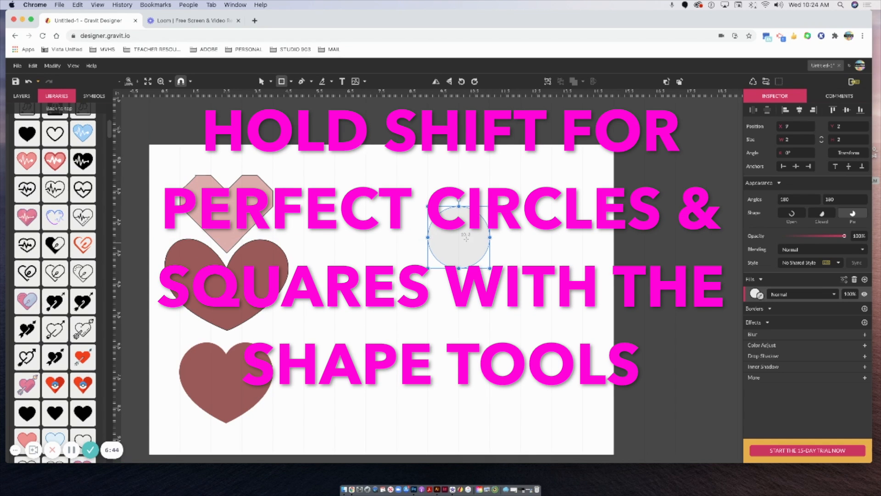
drag(459, 237, 469, 302)
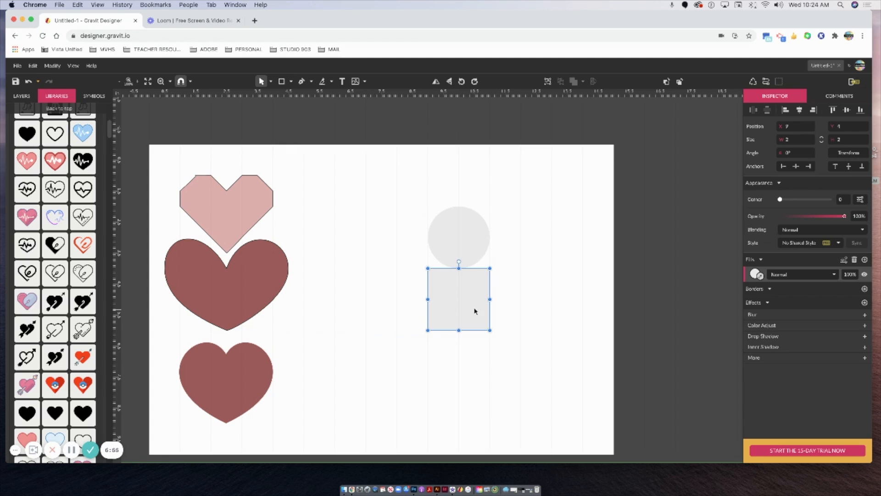
Step: Fill the square with pale pink #CEABAB and the circle with a darker dusty pink
click(756, 274)
click(850, 357)
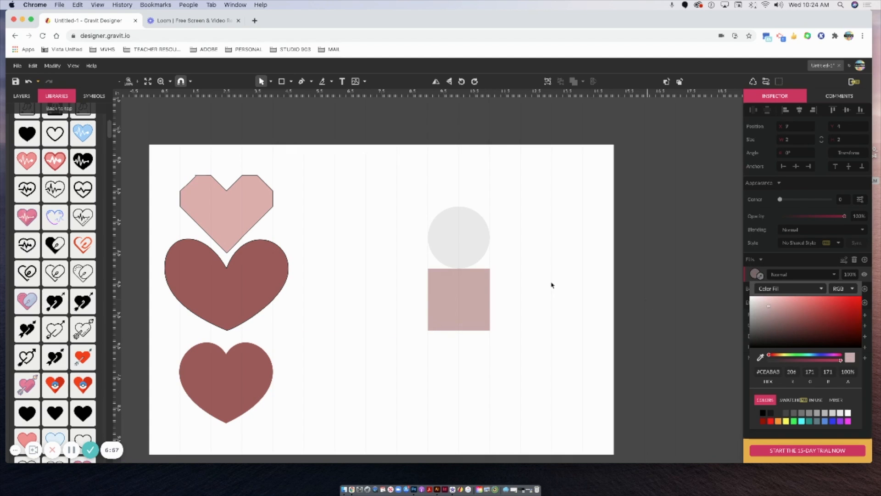
click(530, 265)
click(466, 239)
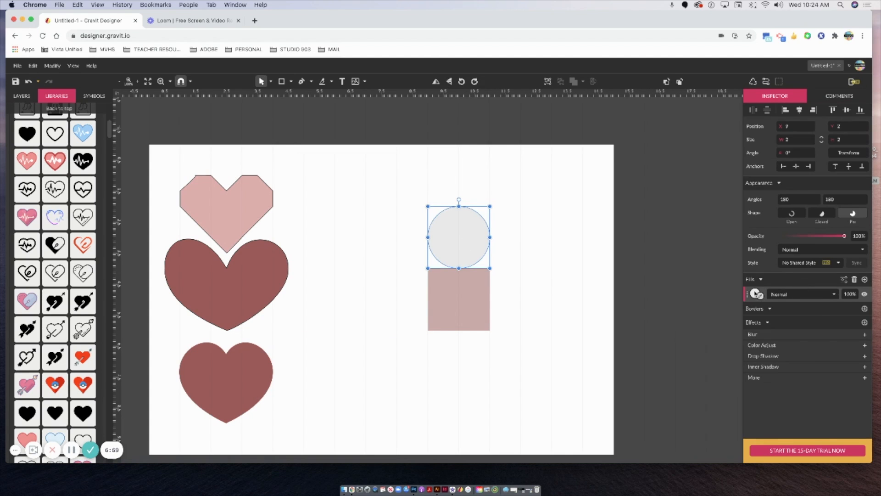
click(756, 294)
click(786, 332)
click(587, 309)
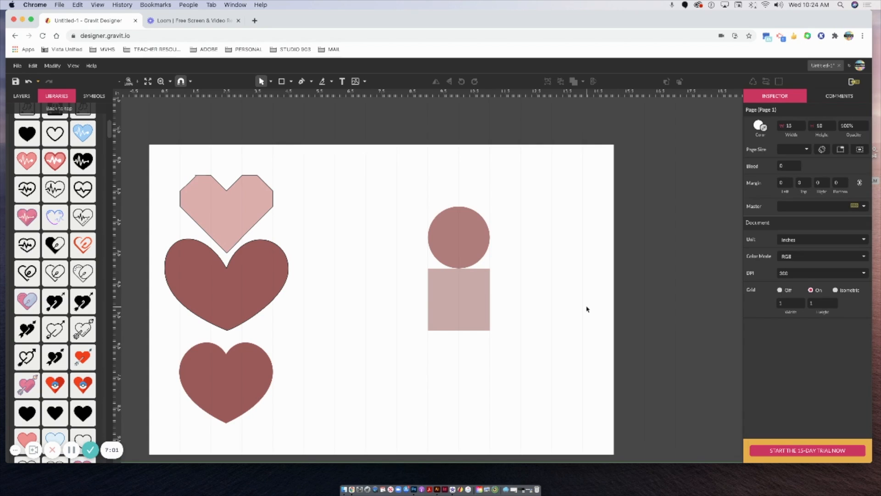
Step: Move the square down, clear of the circle, to X 9, Y 6 in
key(super+minus)
key(super+equal)
key(super+equal)
key(super+equal)
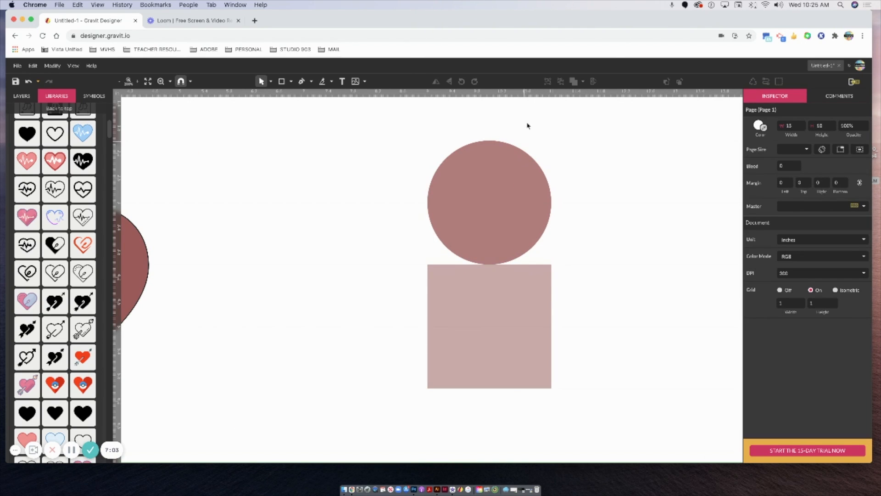
click(502, 183)
click(489, 297)
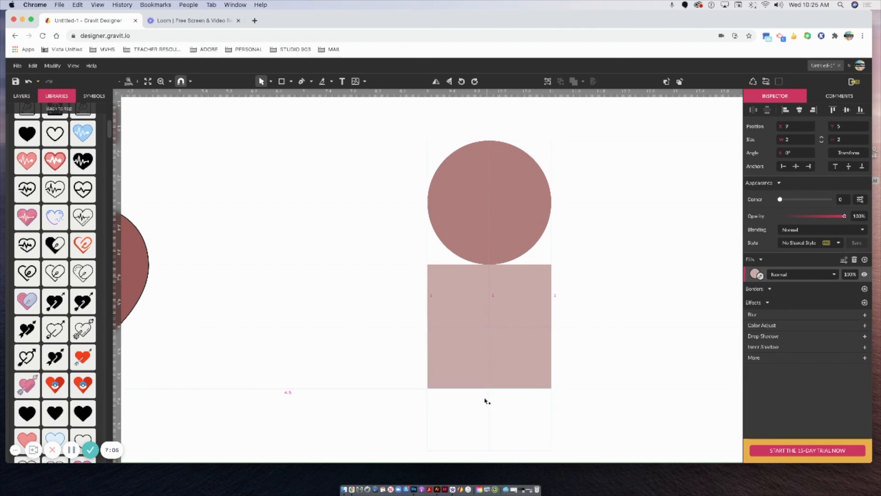
drag(486, 400, 487, 402)
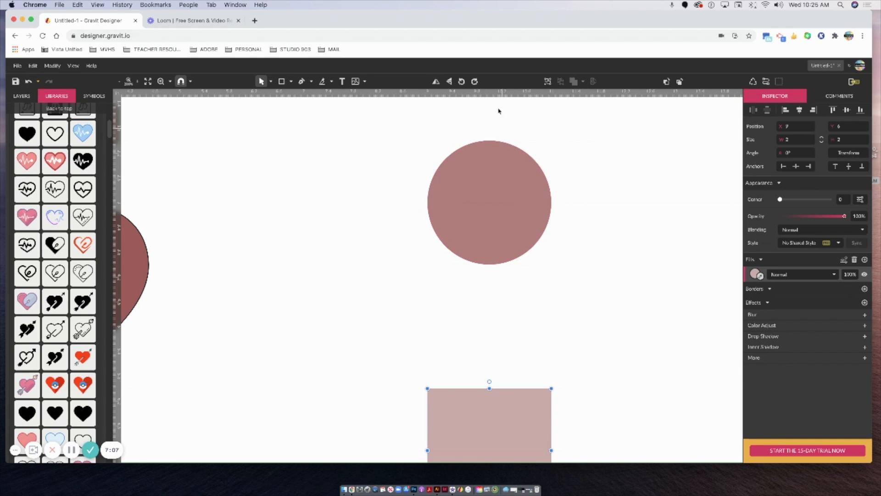
Step: Slice the circle in half with a vertical Knife tool cut through its centre
click(322, 82)
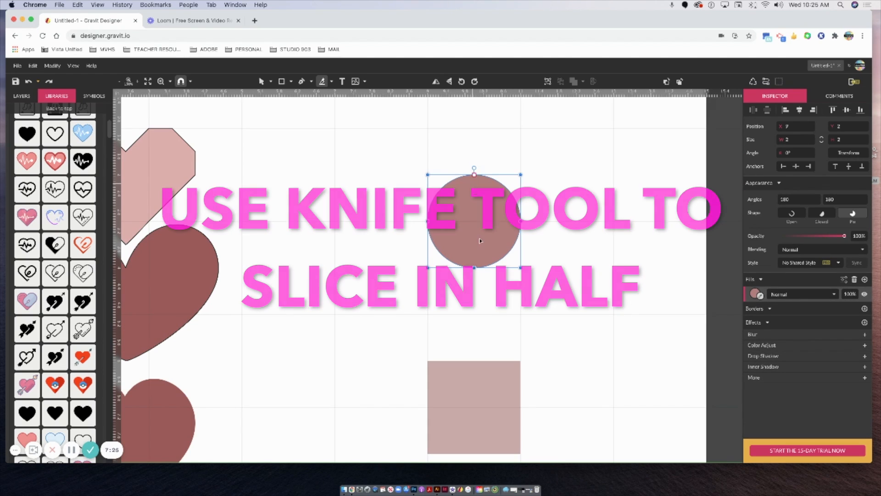
drag(474, 174, 481, 312)
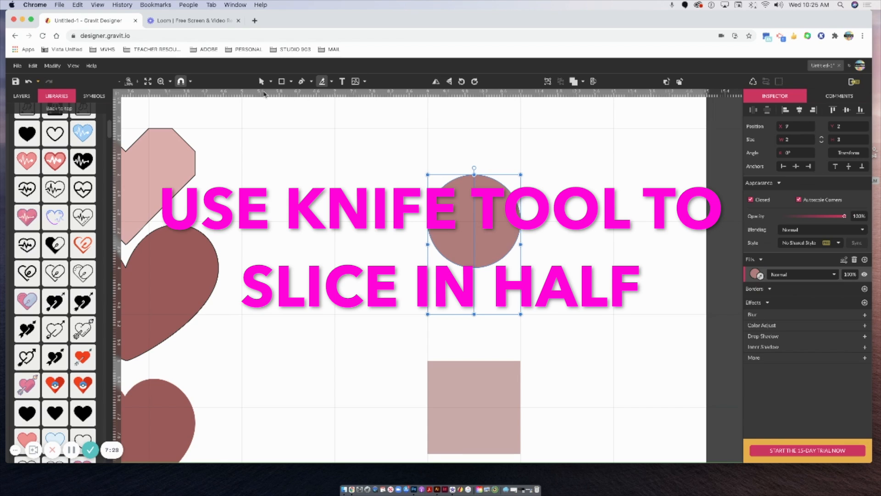
click(261, 81)
Step: Move the two half-circles apart, the right one to X 11 in, and tilt their tops inward toward each other
drag(456, 222, 409, 222)
click(501, 222)
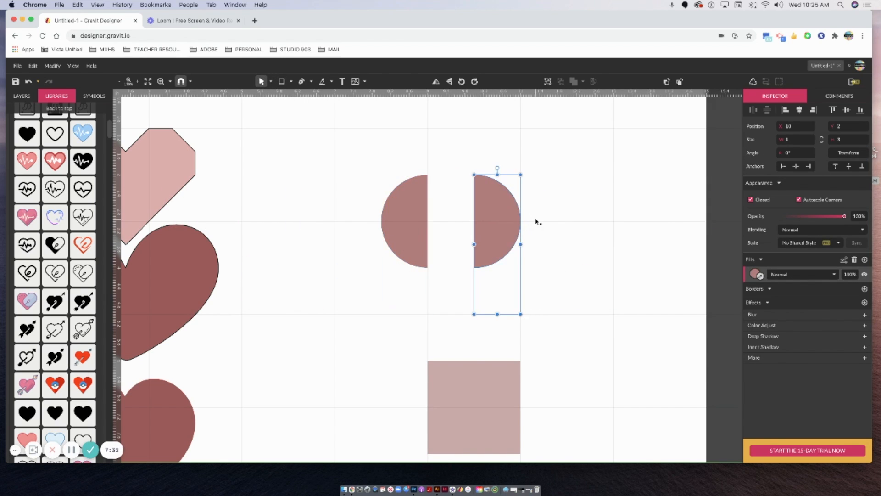
key(Right)
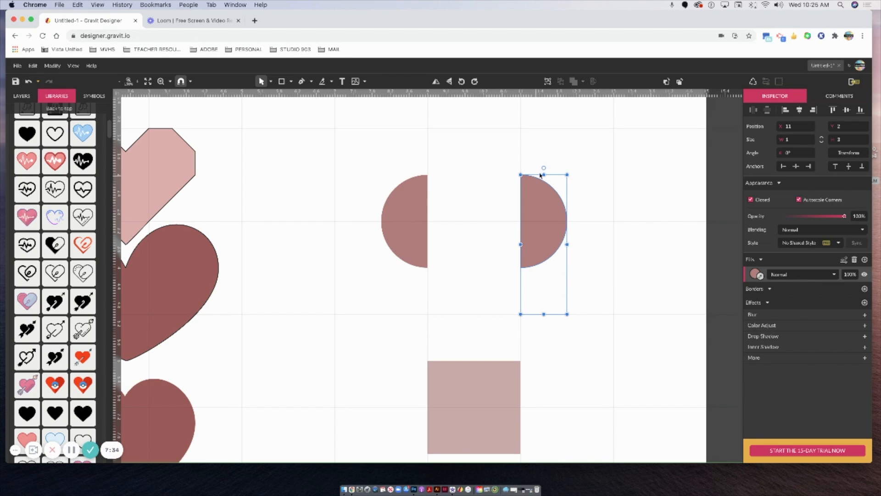
drag(543, 167, 529, 169)
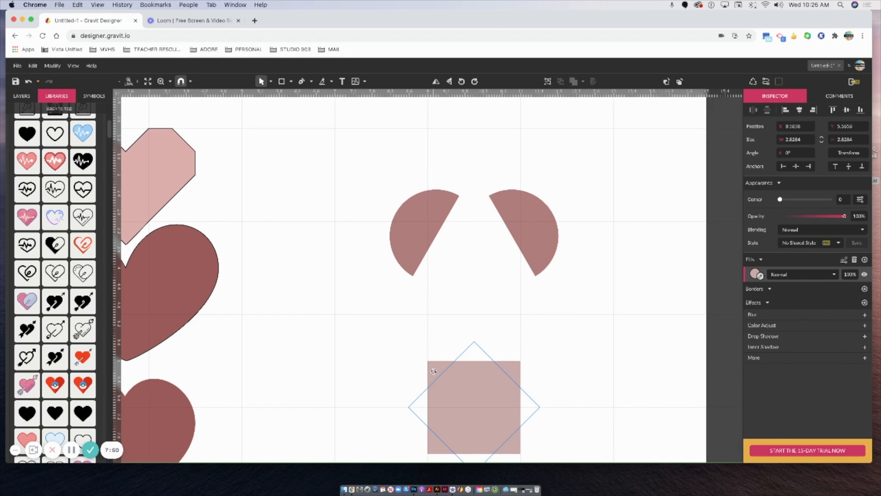
Step: Move the square, turned as a diamond, up beneath the half-circles and place the left half-circle at X 7, Y 4 in, tilted -42.5°
drag(433, 371, 463, 303)
drag(429, 237, 402, 283)
drag(412, 232, 418, 271)
mouse_move(419, 275)
mouse_down()
mouse_move(409, 277)
mouse_move(412, 288)
mouse_up()
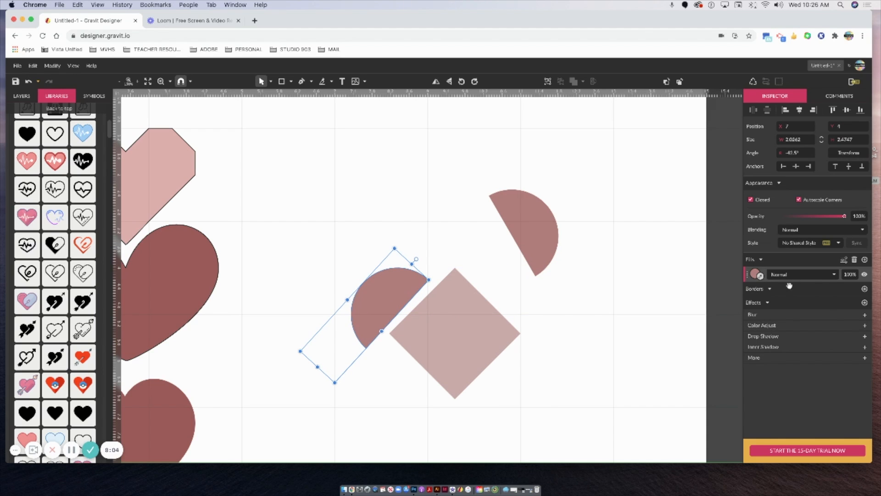
Step: Turn off the page grid and fit the left half-circle flush against the diamond's upper-left edge
click(650, 240)
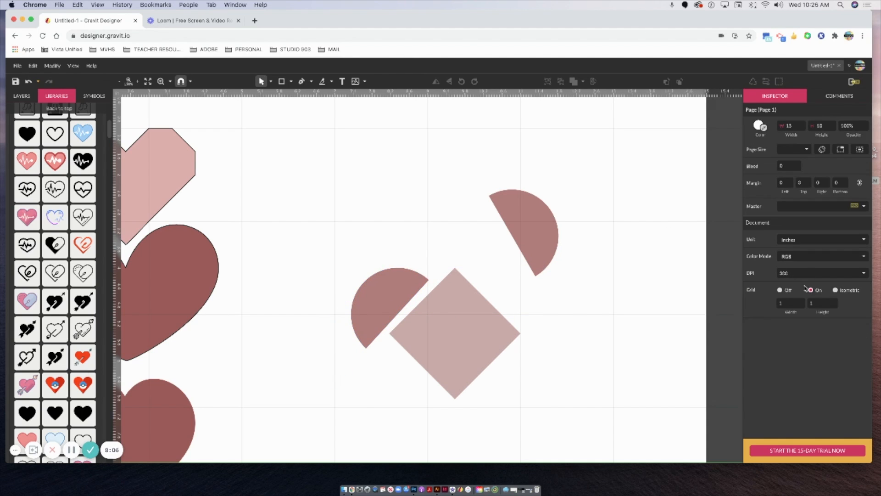
click(780, 290)
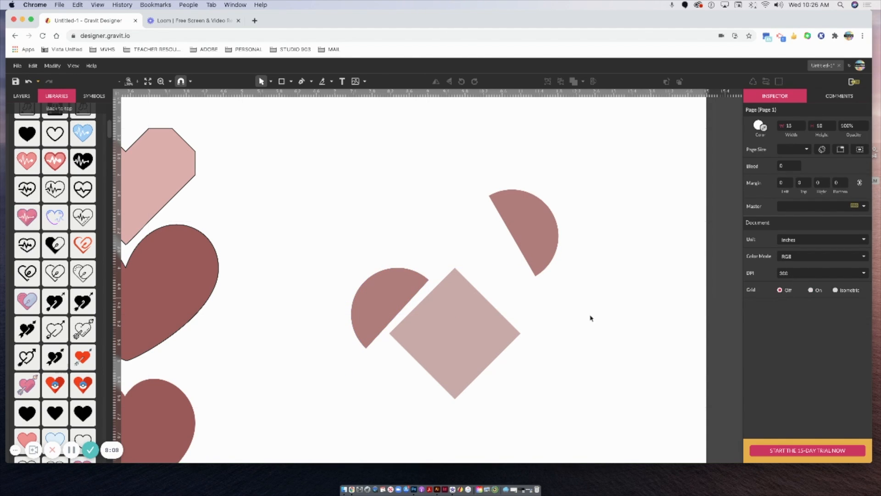
click(400, 303)
drag(400, 303, 422, 290)
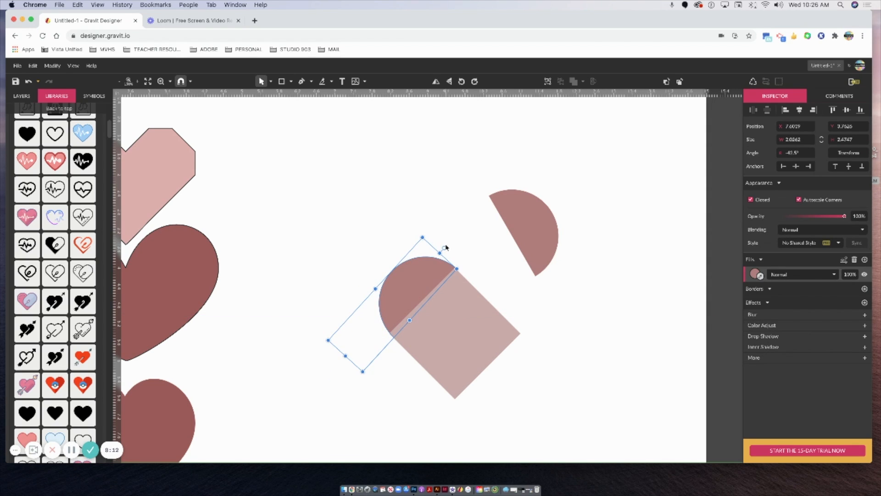
drag(445, 247, 470, 247)
Step: Rotate and move the right half-circle against the diamond's upper-right edge to complete the heart shape
click(521, 236)
drag(531, 262, 498, 266)
click(574, 257)
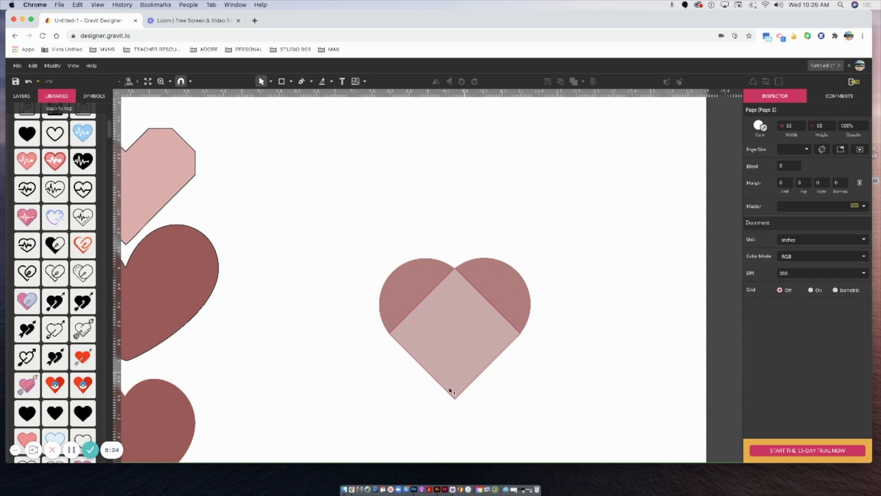
Step: Fill the diamond and both half-circles with the same medium red
drag(339, 233, 597, 415)
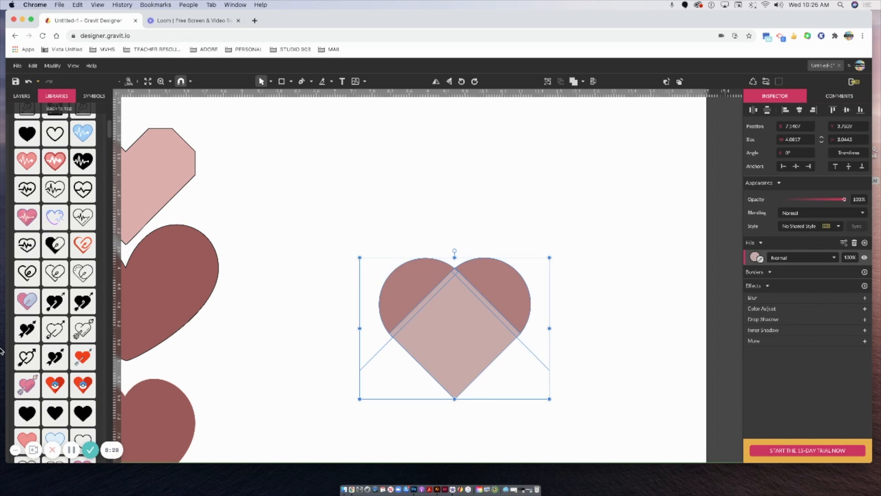
click(755, 257)
click(827, 289)
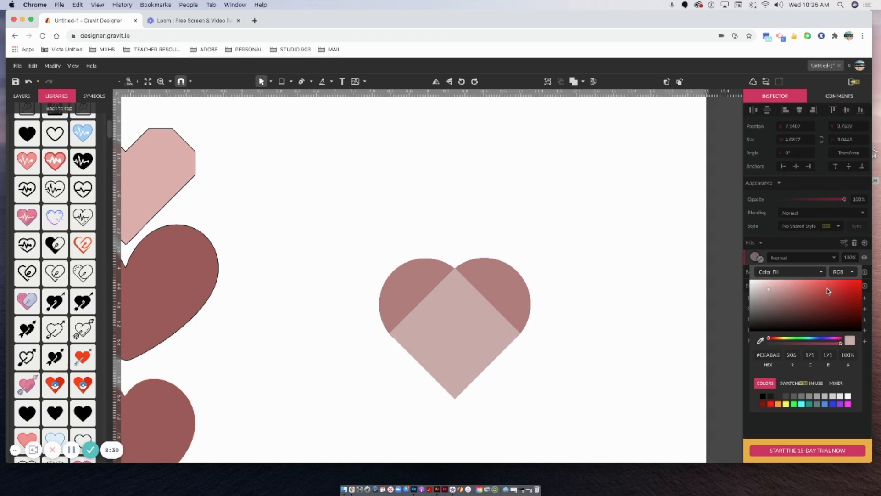
click(586, 279)
Step: Combine the three red shapes into one compound heart with Union and move it up toward the page's top edge
drag(318, 224, 589, 408)
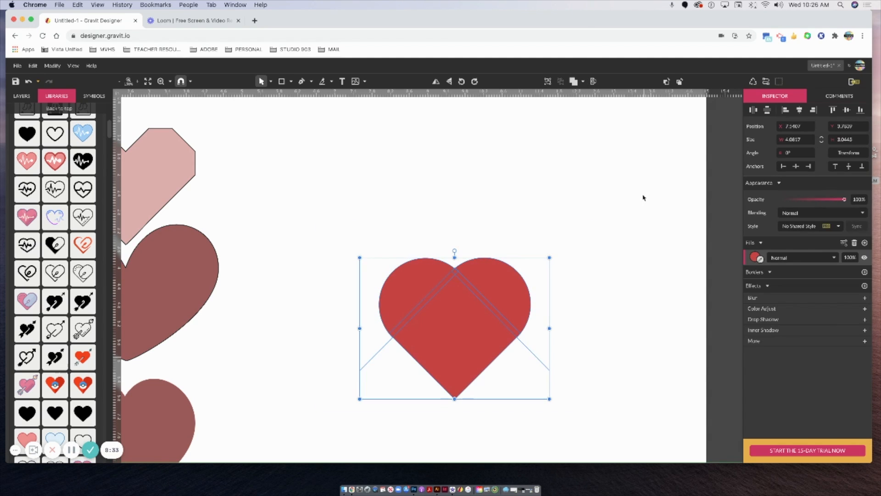
click(583, 82)
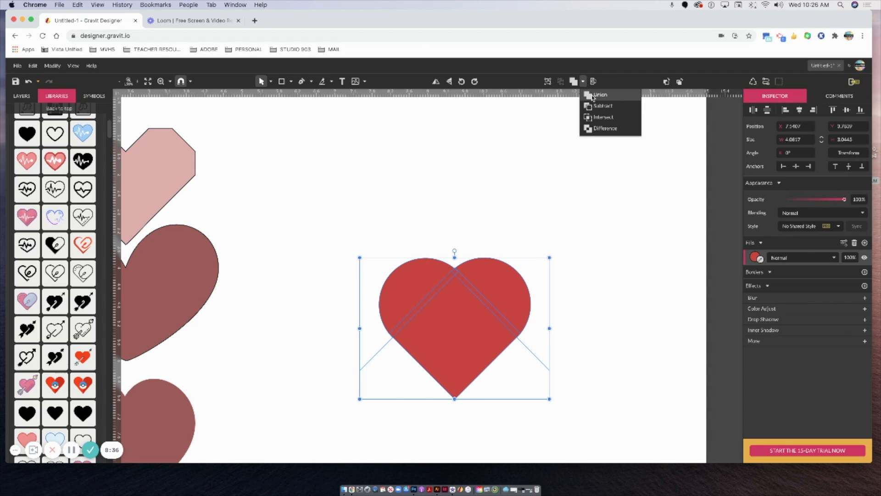
click(592, 95)
click(555, 178)
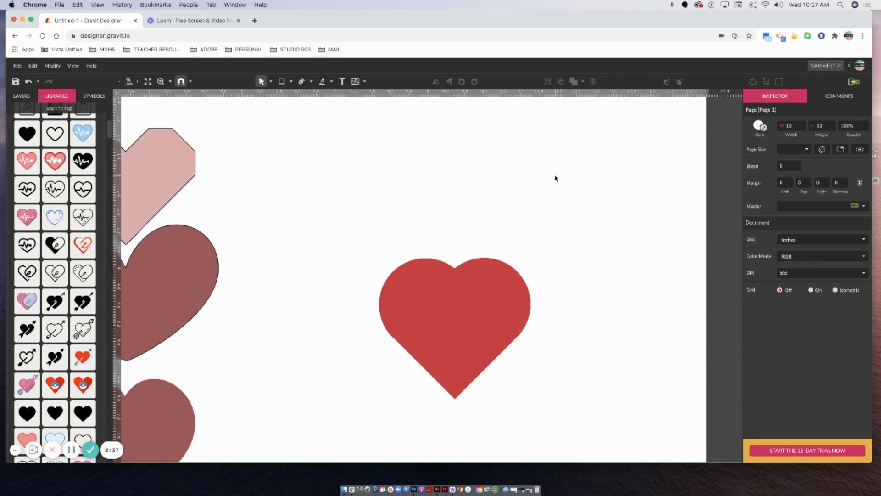
click(504, 320)
drag(466, 293, 500, 252)
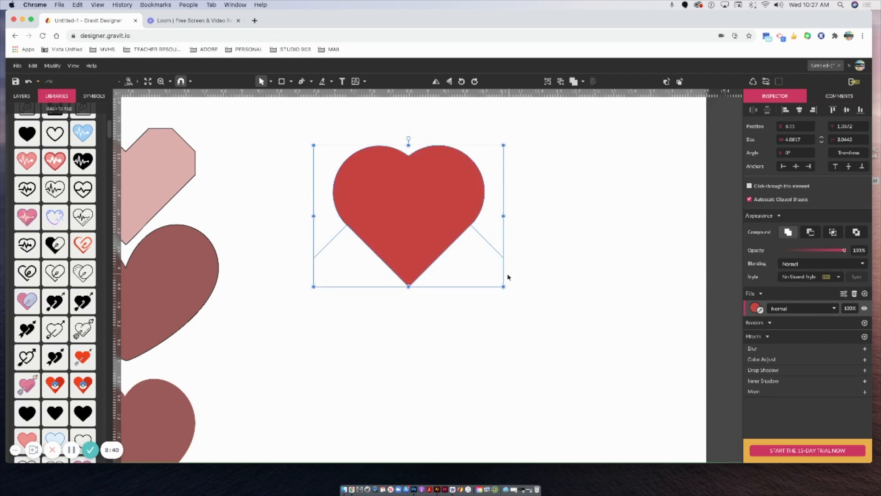
Step: Select individual parts inside the compound heart with the Subselect tool, try deleting the right half-circle, and undo the deletion
click(271, 82)
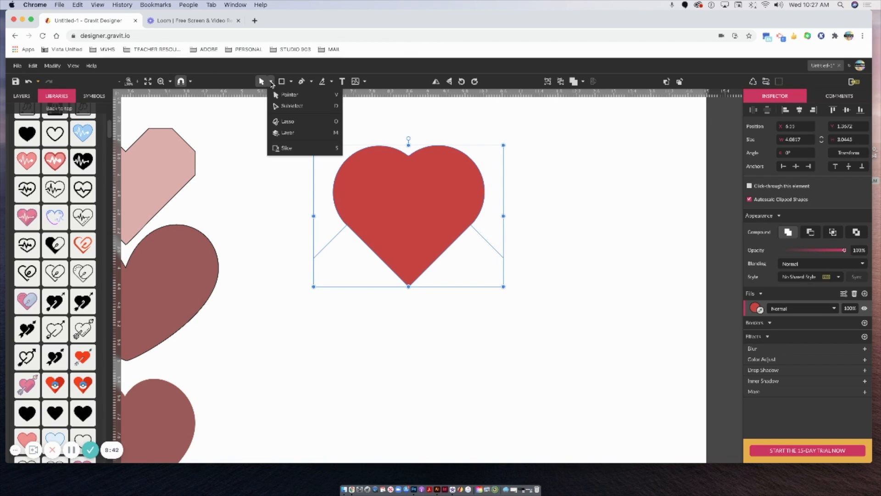
click(277, 106)
click(317, 264)
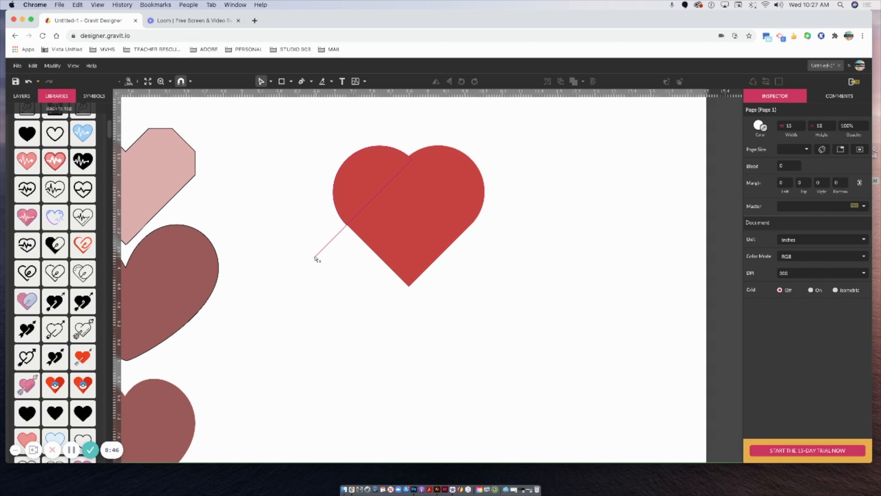
click(315, 259)
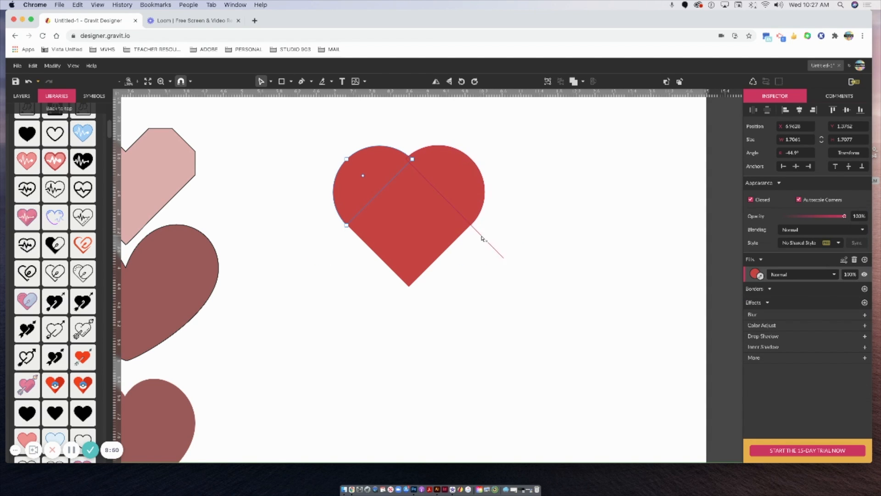
click(504, 260)
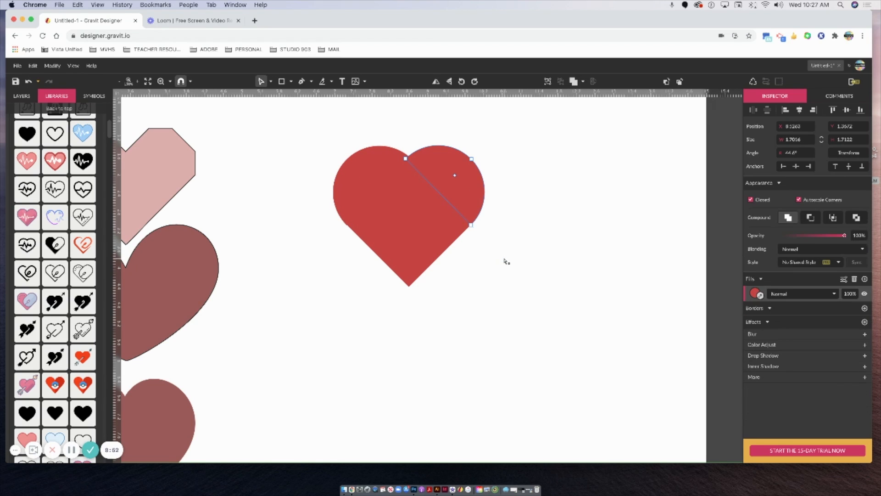
key(Delete)
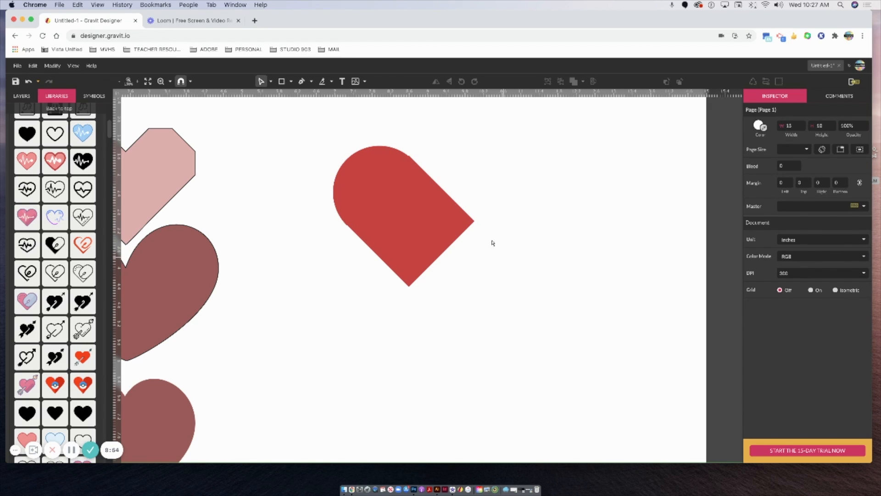
key(super+z)
click(241, 114)
Step: Scale the red compound heart down to about 1.74 × 1.64 in and place it beside the pale pink heart
click(272, 81)
click(278, 94)
click(417, 203)
drag(422, 205, 333, 299)
drag(372, 352, 301, 287)
drag(295, 274, 257, 160)
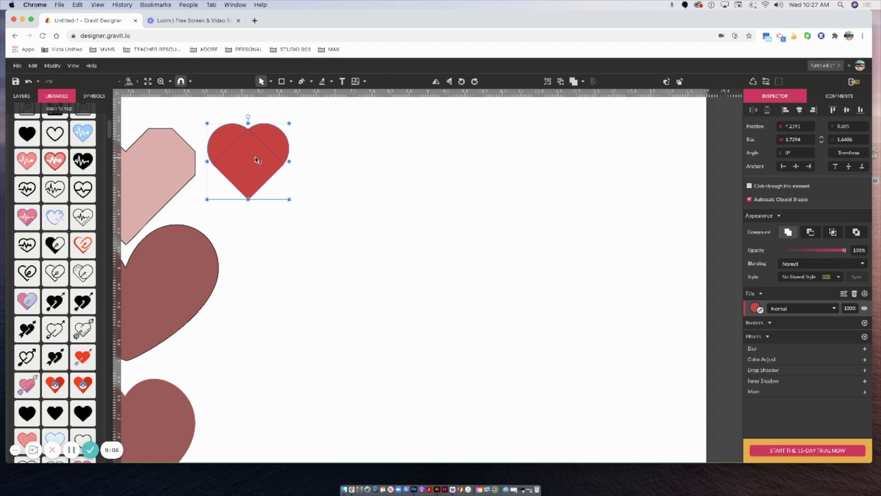
Step: Search Google for a heart icon in a new browser tab and show the image results
click(255, 21)
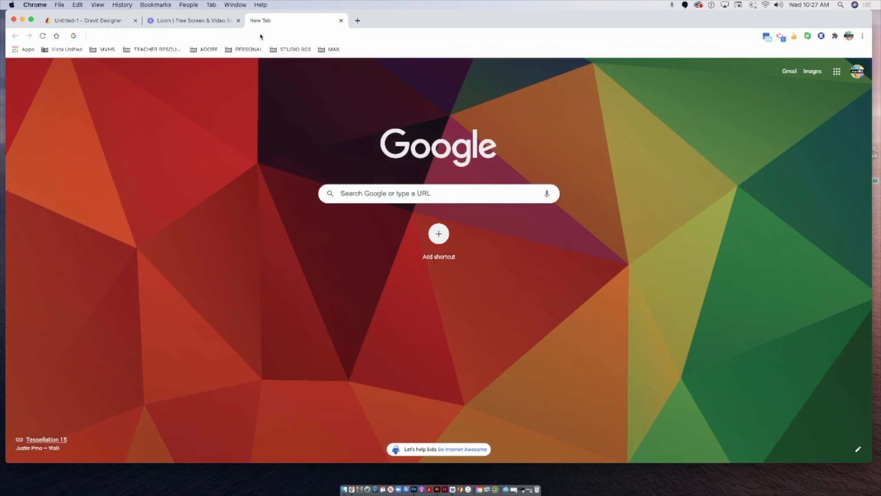
click(259, 34)
text(HEARTICON)
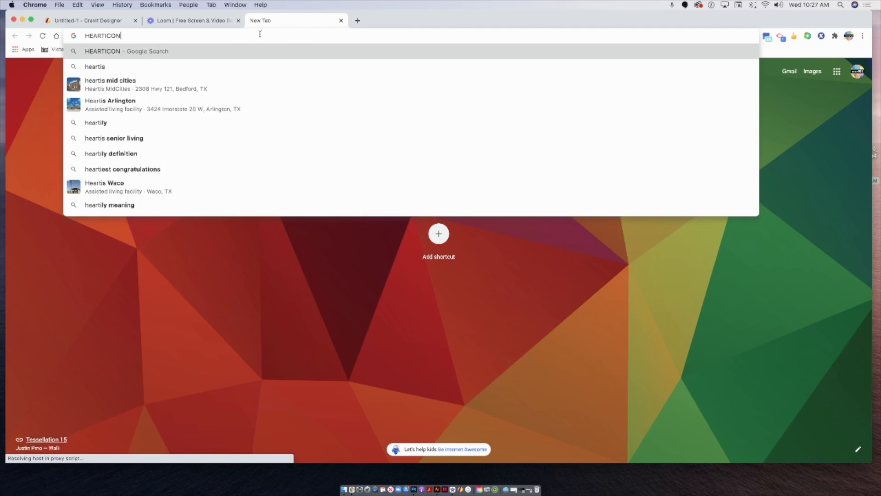
key(Return)
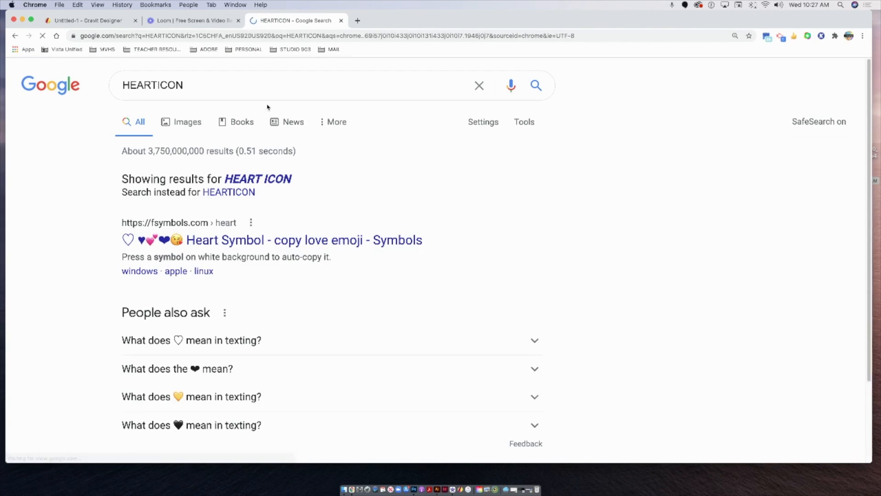
click(159, 85)
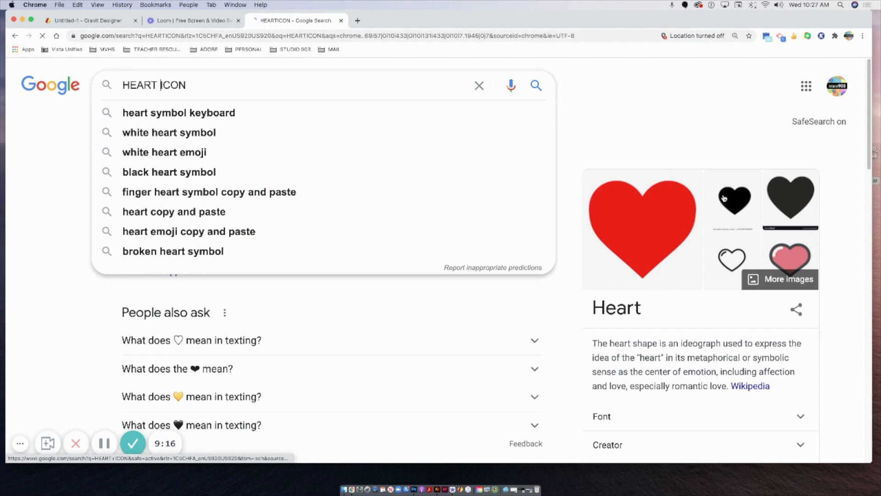
click(653, 255)
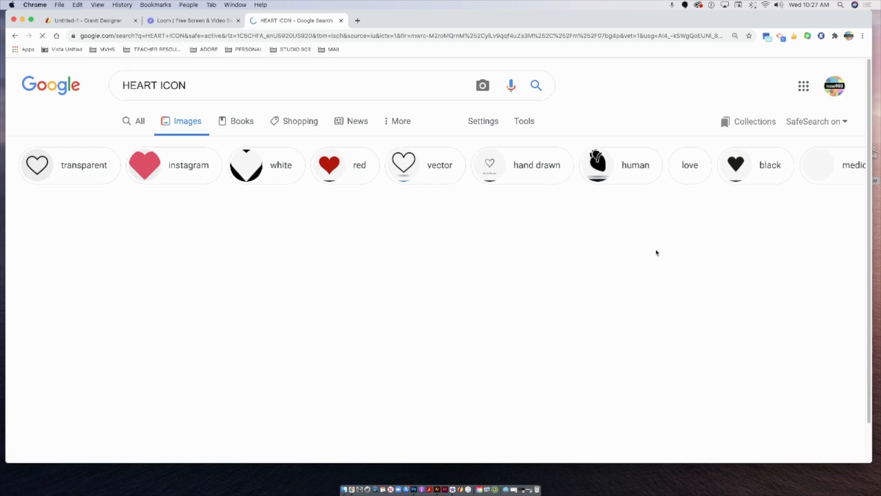
Step: Open the red Heart symbol image from Wikipedia and bring it onto the Gravit Designer page
click(69, 250)
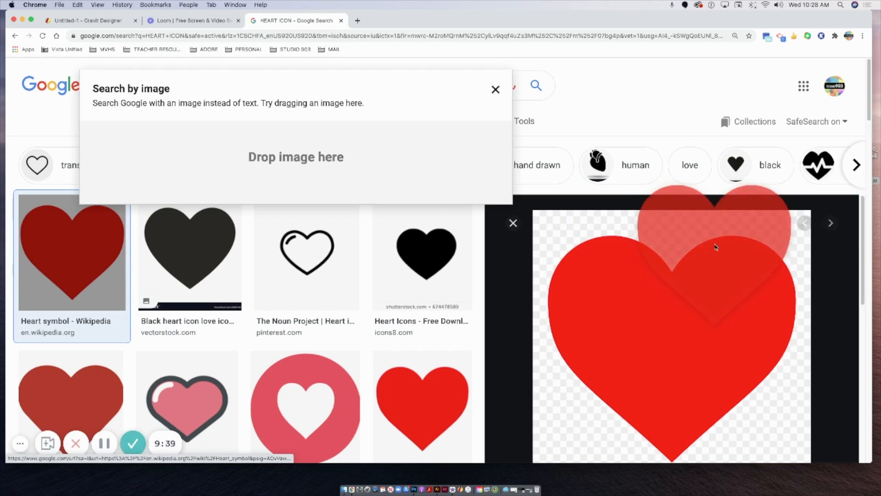
drag(769, 255, 200, 24)
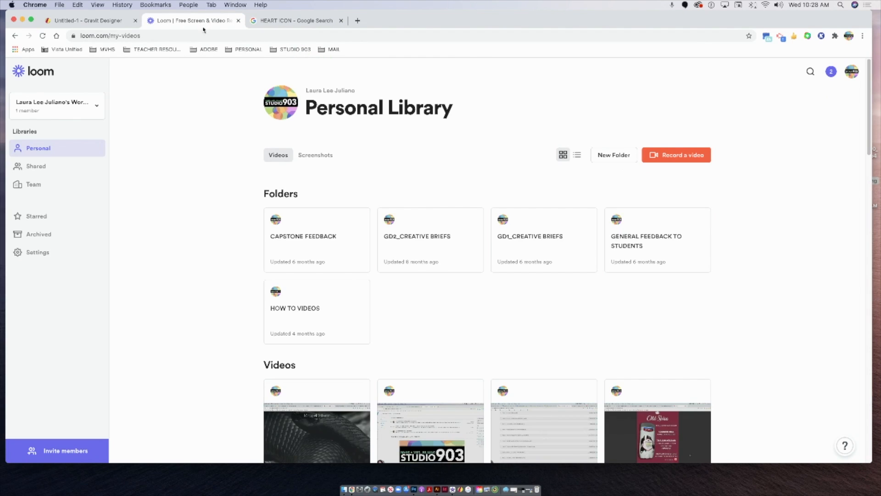
click(78, 22)
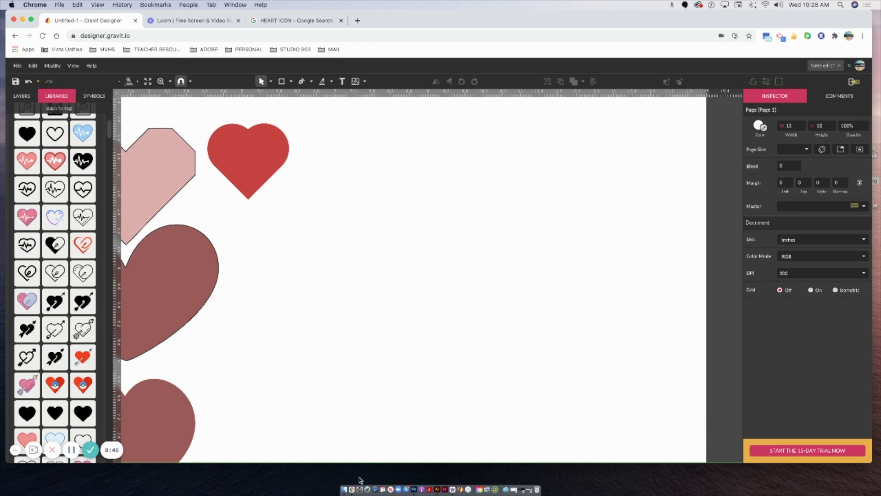
click(345, 490)
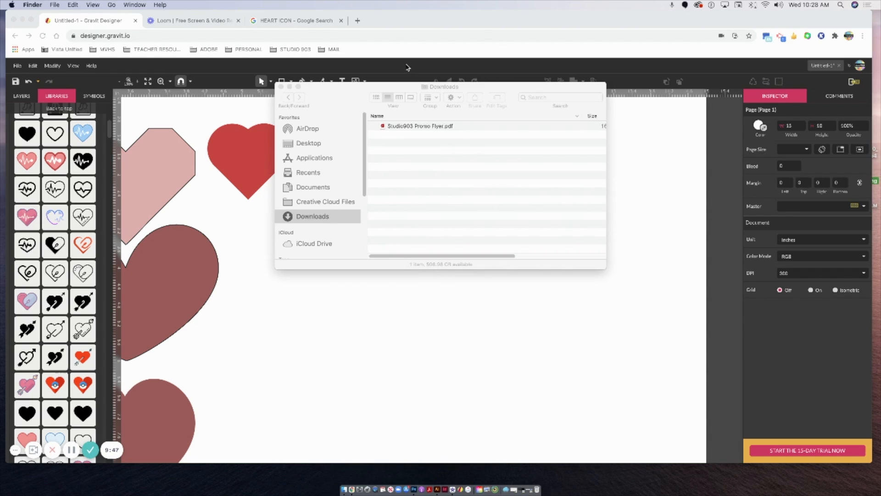
drag(382, 91, 456, 243)
click(684, 99)
click(594, 145)
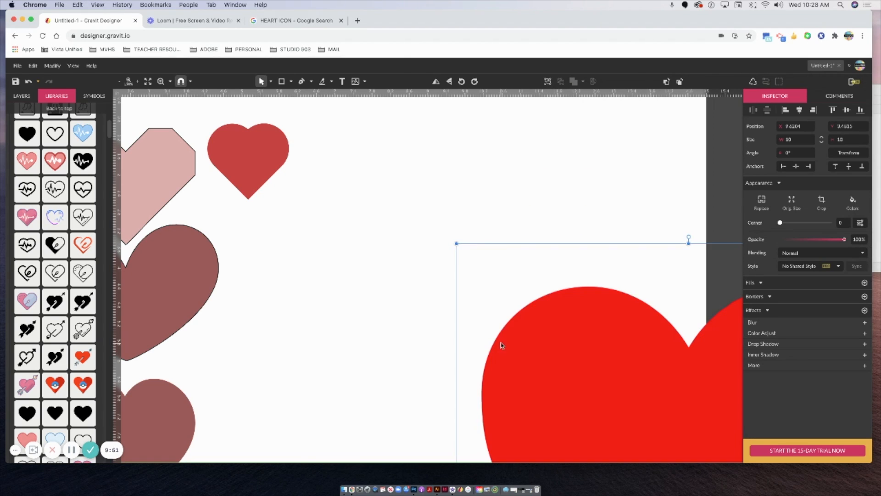
Step: Resize the imported heart image to about 6.47 × 5.99 in and move it to about X 7.23, Y 2.61 in
scroll(388, 262, down, 6)
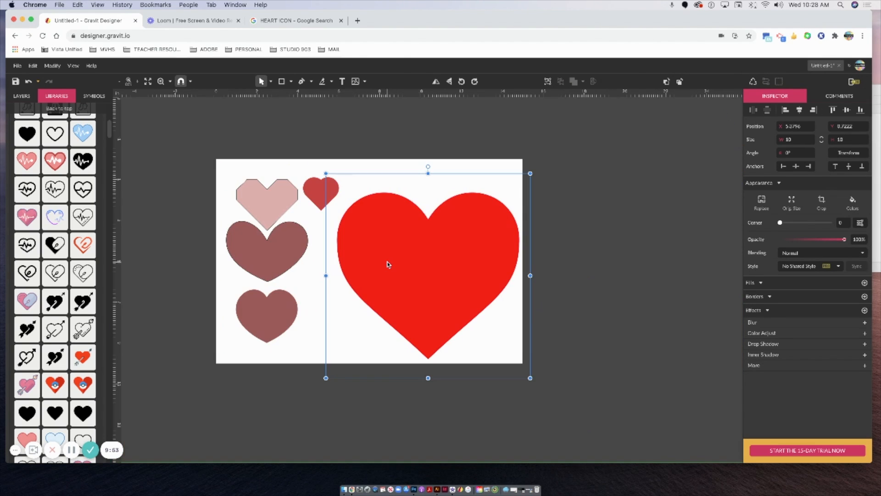
drag(326, 173, 380, 219)
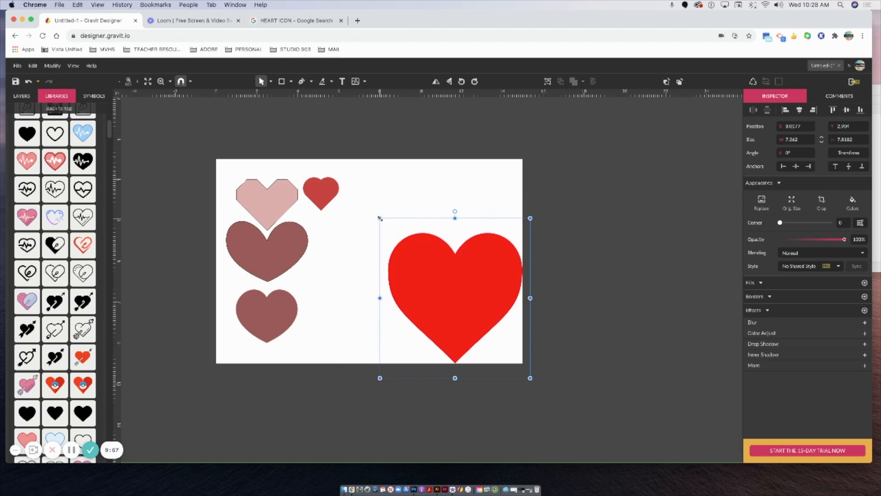
drag(442, 276, 414, 248)
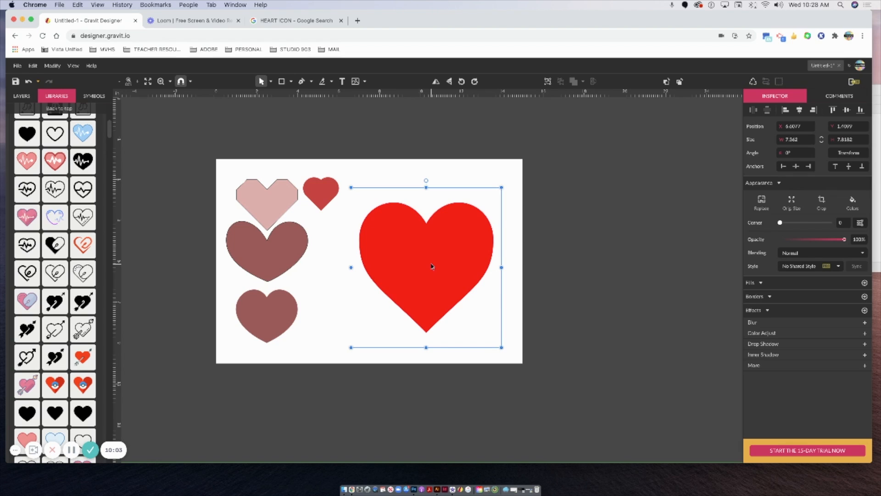
drag(352, 188, 396, 220)
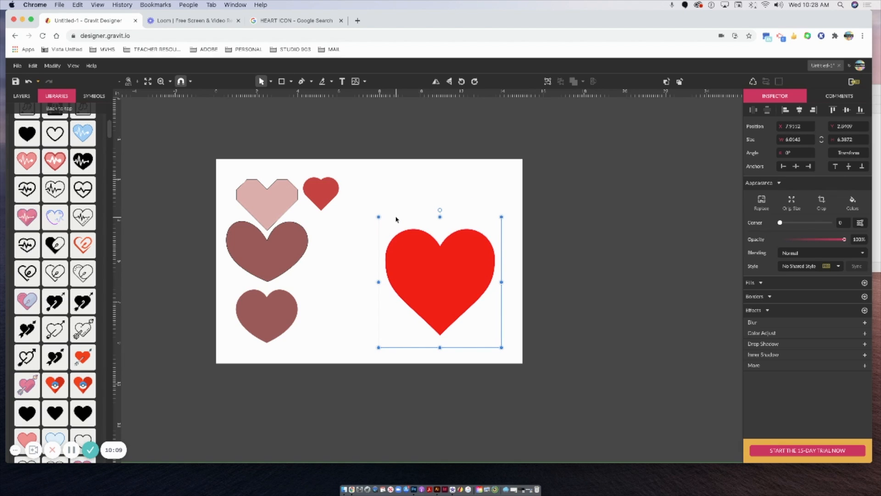
drag(378, 217, 411, 258)
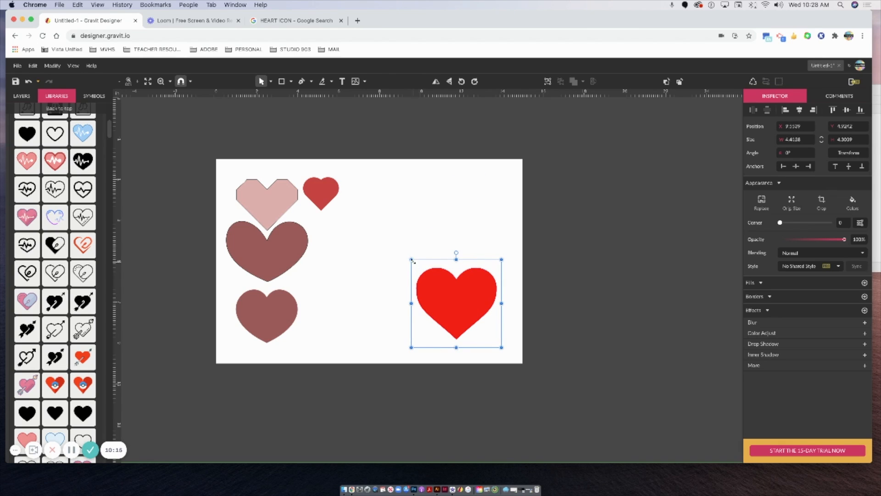
drag(394, 244, 369, 225)
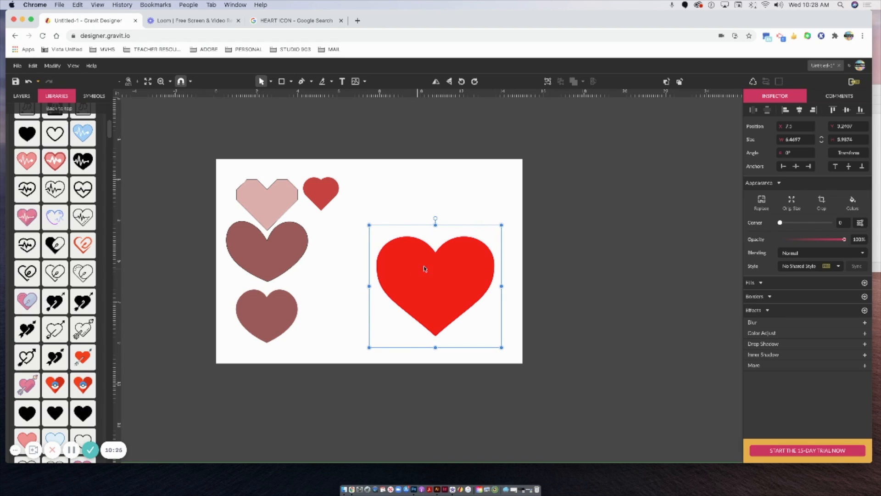
drag(439, 269, 433, 256)
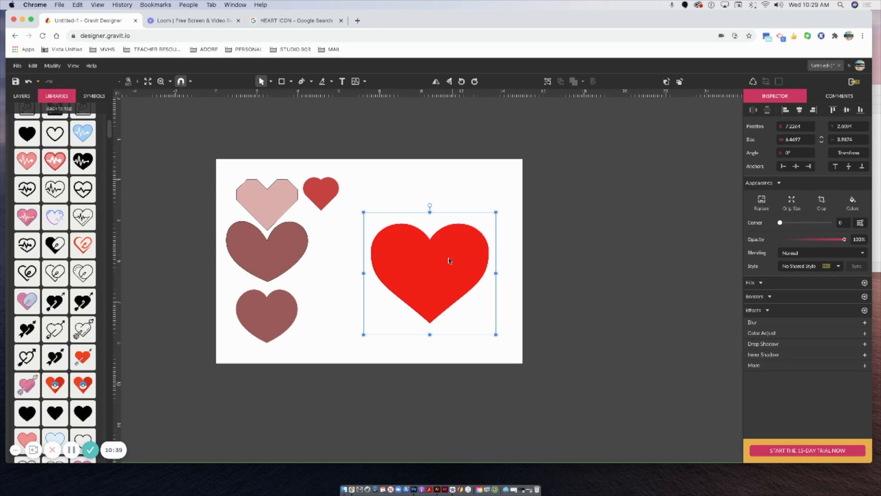
Step: Vectorize the imported red heart image and move the resulting group to about X 6.32, Y -1.50 in
click(52, 67)
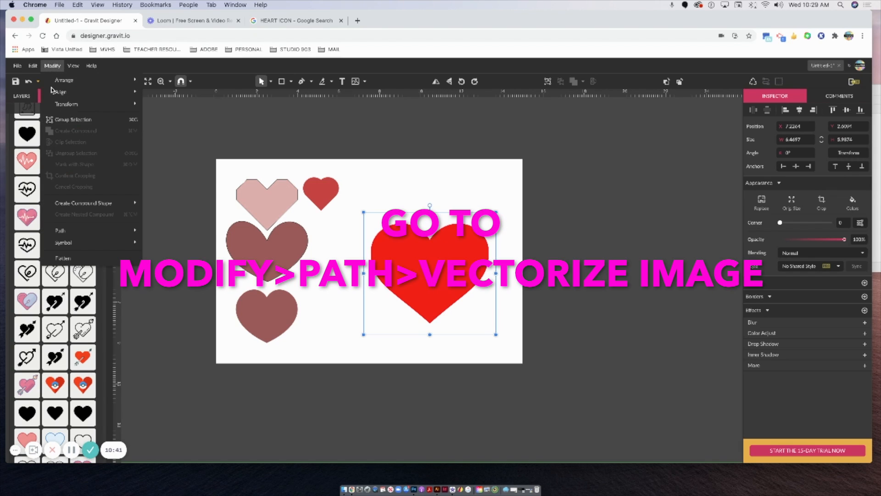
mouse_move(71, 236)
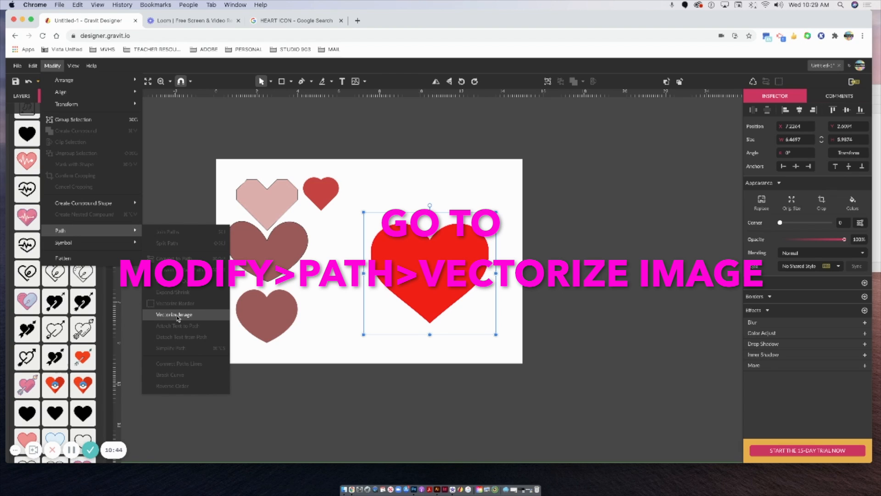
click(178, 316)
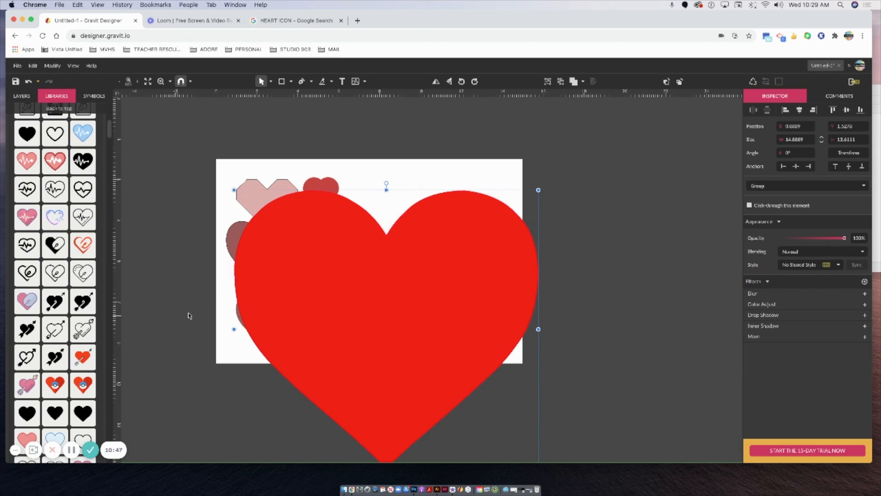
drag(413, 295, 569, 265)
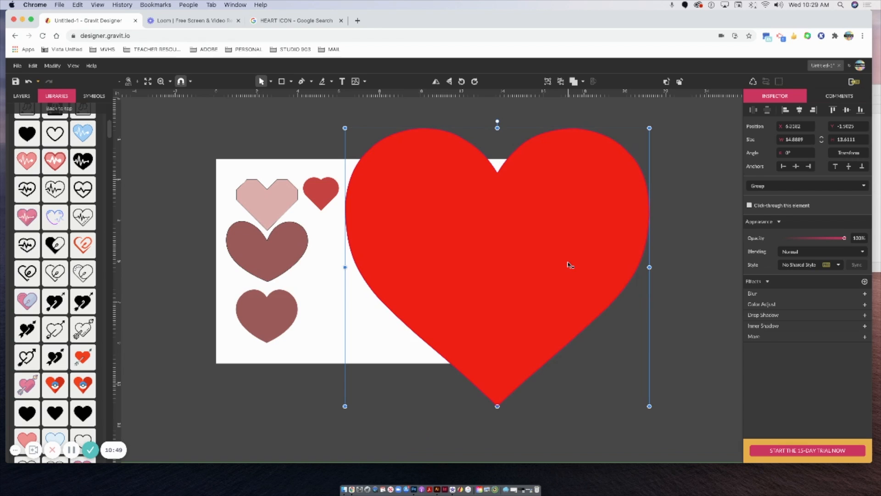
Step: Deselect the vectorized heart group and pick the red heart path inside it with the Subselect tool
click(270, 81)
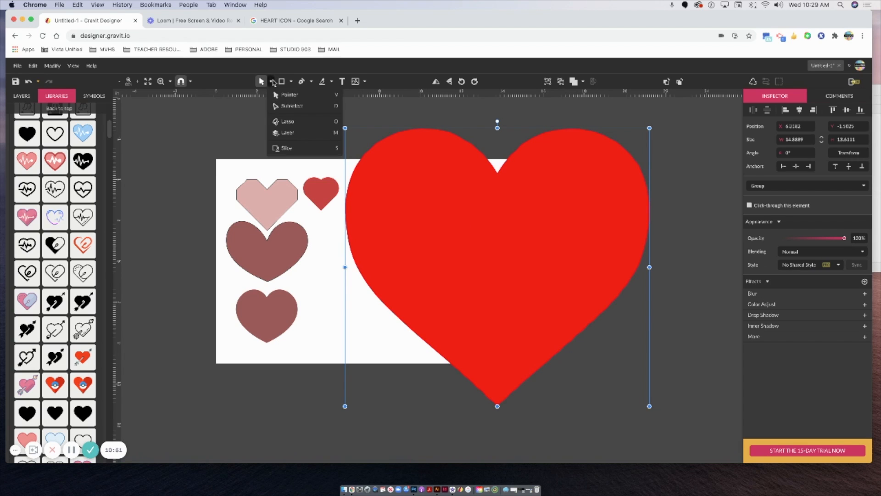
click(278, 105)
click(709, 153)
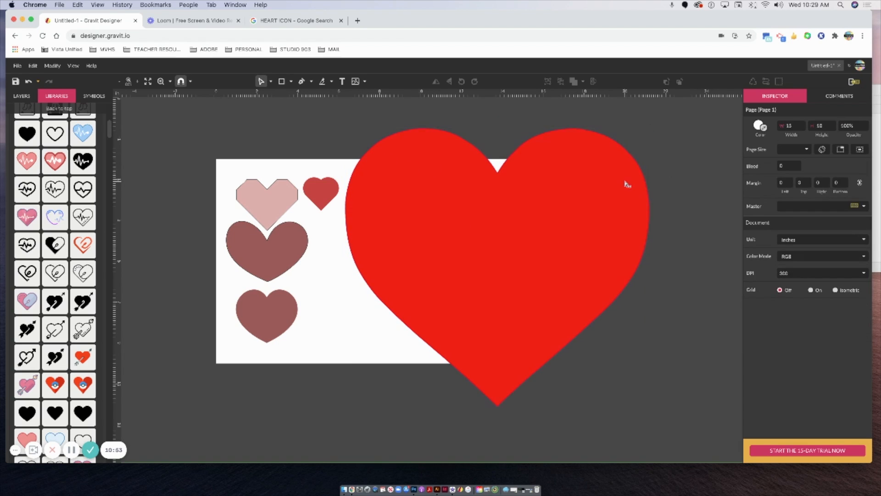
click(609, 139)
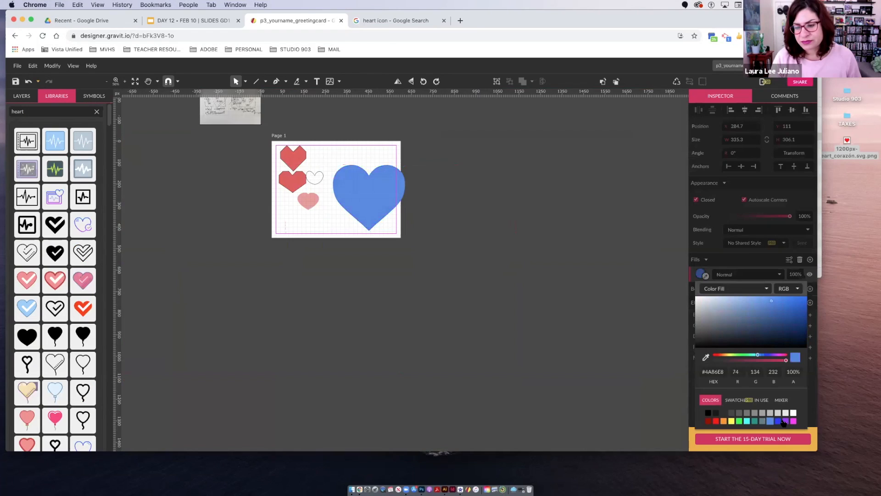
Step: Fill the large heart with magenta #FF00FF and display its anchor points with the Subselect tool
click(793, 421)
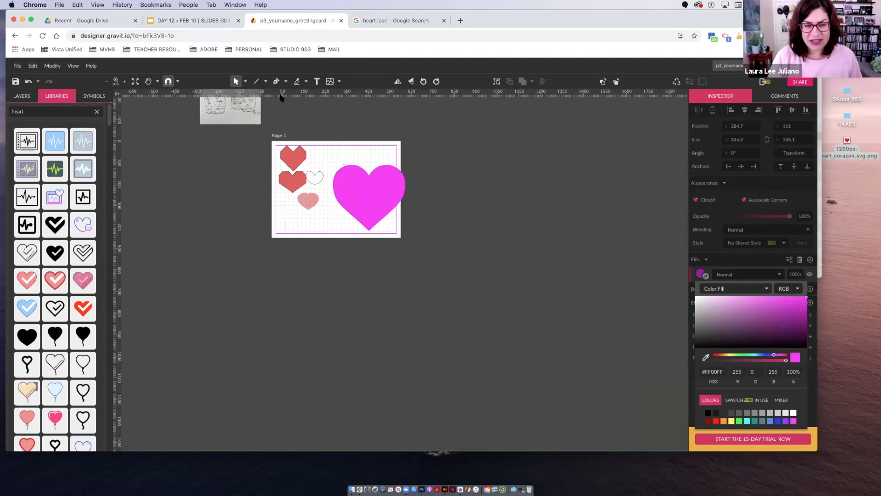
key(super+plus)
key(super+plus)
key(super+plus)
click(246, 81)
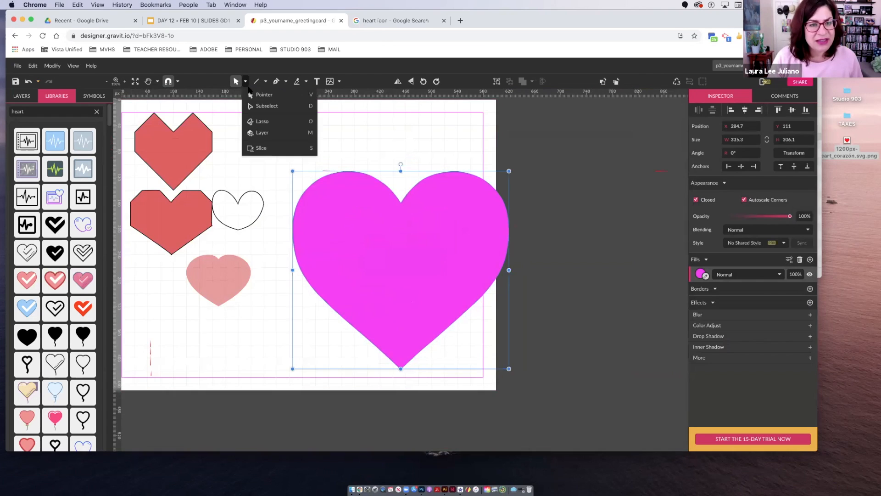
click(264, 106)
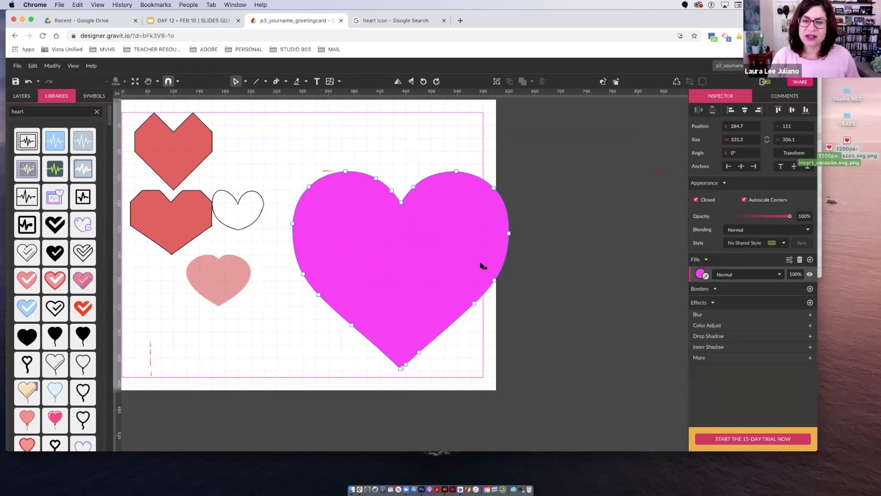
Step: Try placing the heart PNG from the desktop beside the page as a bitmap image
key(super+v)
drag(561, 278, 557, 255)
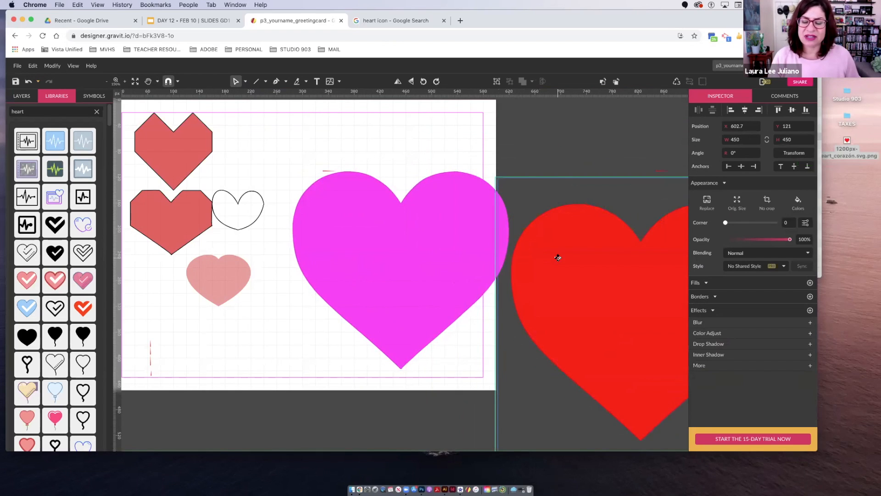
click(594, 202)
click(593, 229)
key(Delete)
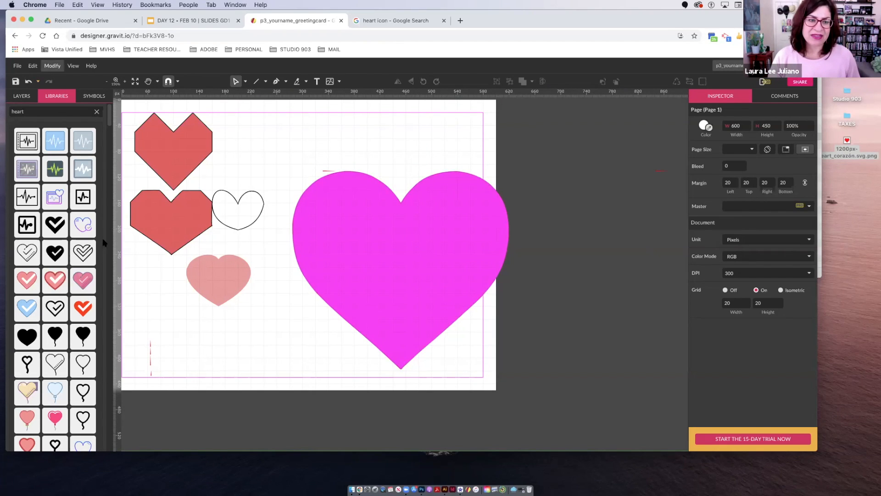
mouse_move(92, 230)
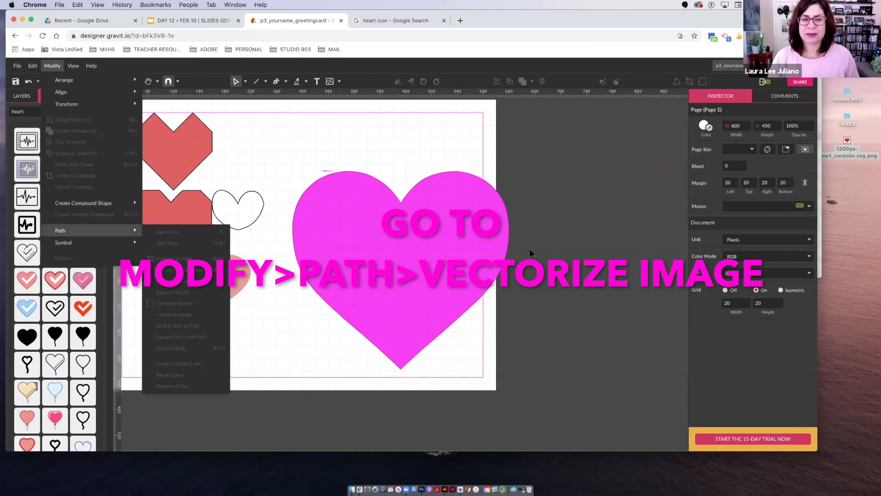
click(327, 172)
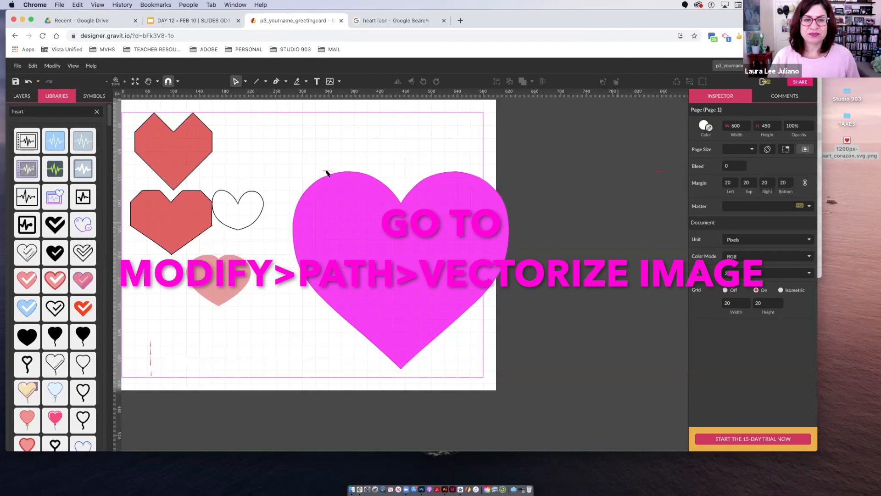
Step: Move the small red, white and pink hearts off the page into the empty canvas to its left
click(406, 236)
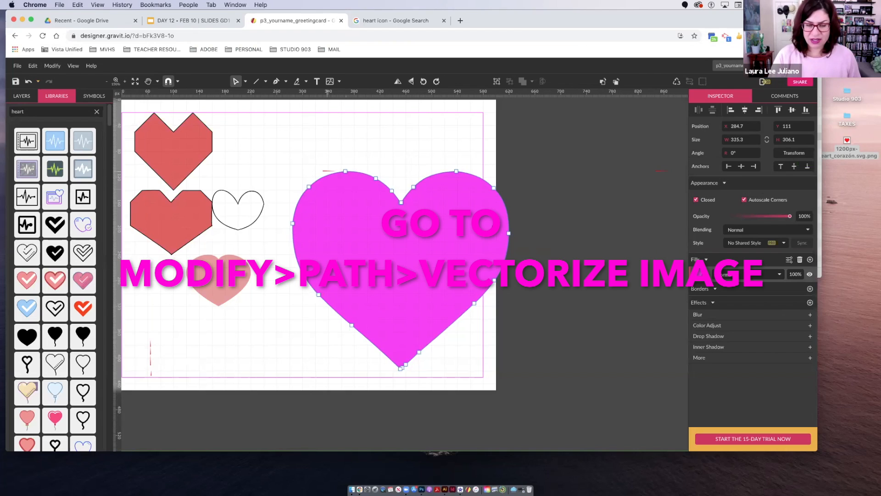
key(super+minus)
key(super+minus)
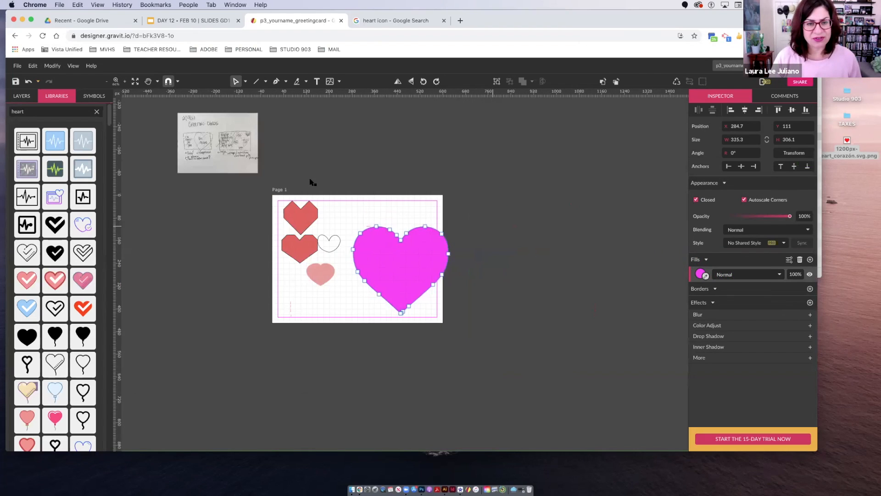
click(327, 286)
drag(327, 292, 278, 196)
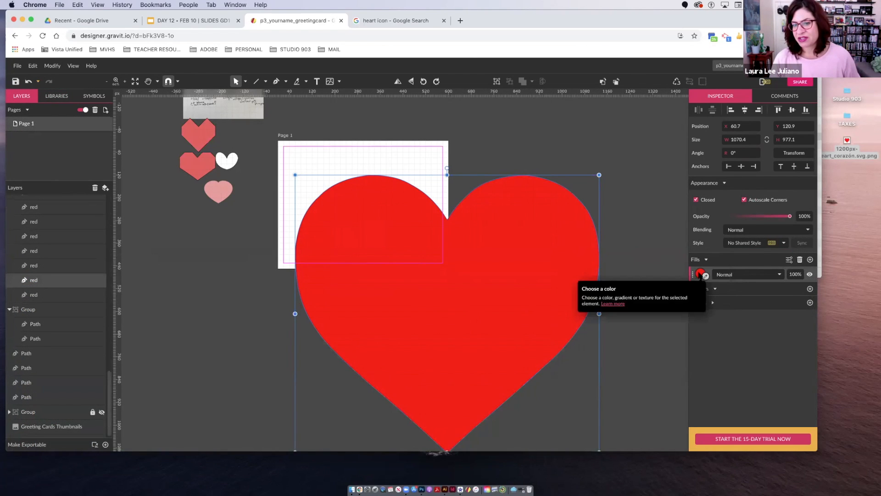
Step: Recolour the large red heart pale aqua and move it up so its group sits at X 88, Y -20
click(700, 275)
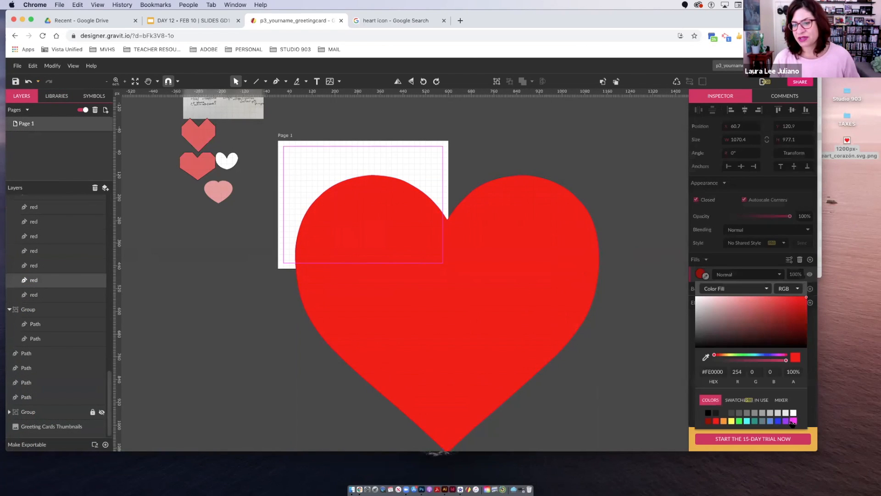
drag(756, 302, 725, 302)
click(598, 306)
drag(367, 285, 370, 246)
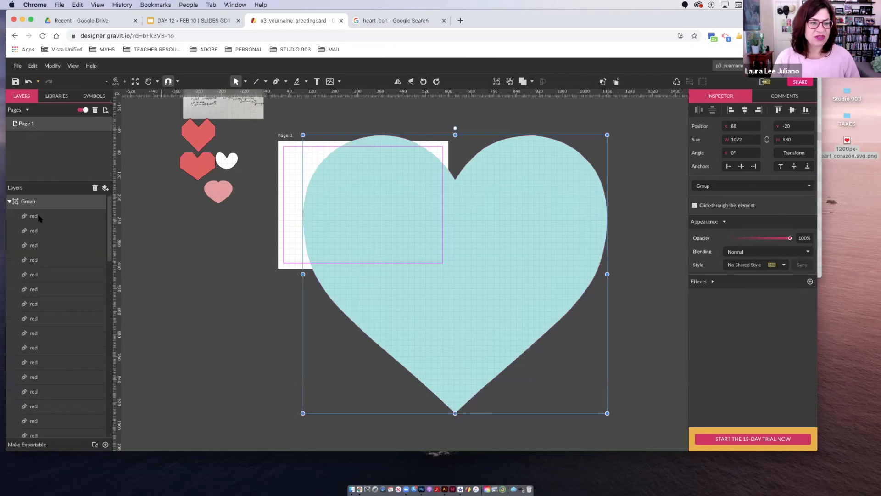
Step: Toggle the visibility of the selected red path in the traced group to identify the one forming the full heart
click(9, 202)
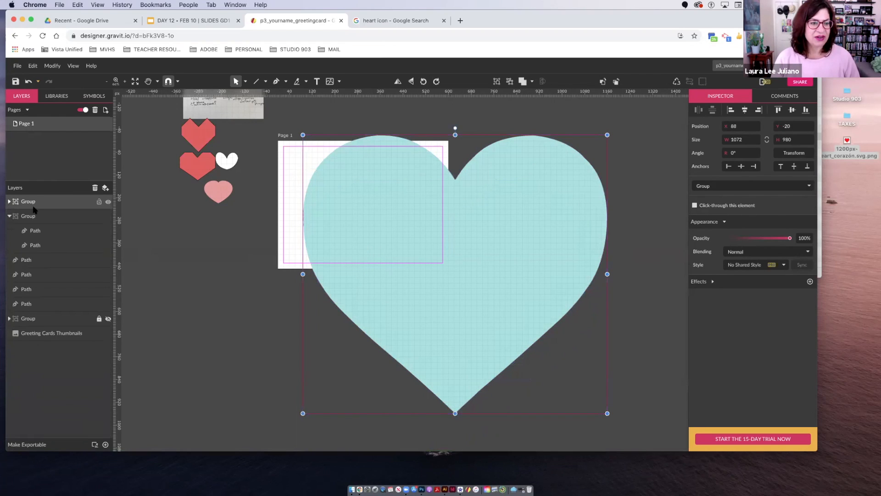
click(10, 201)
double_click(440, 220)
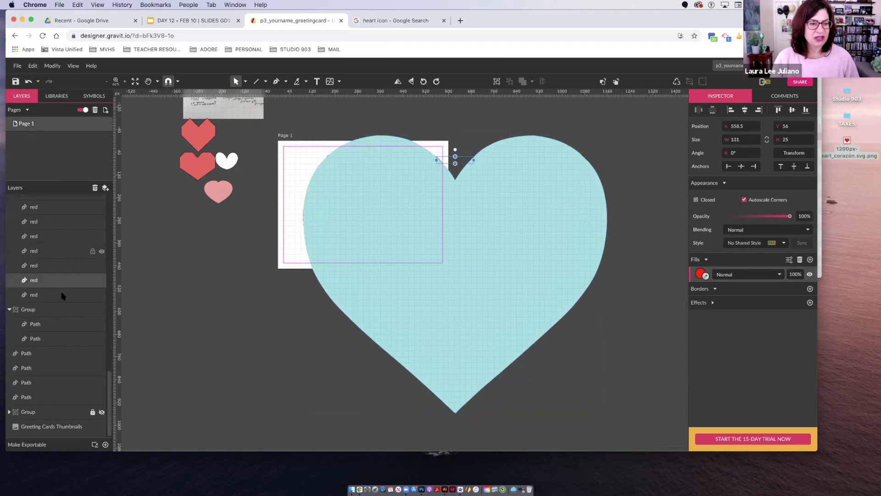
click(102, 279)
click(102, 280)
click(102, 280)
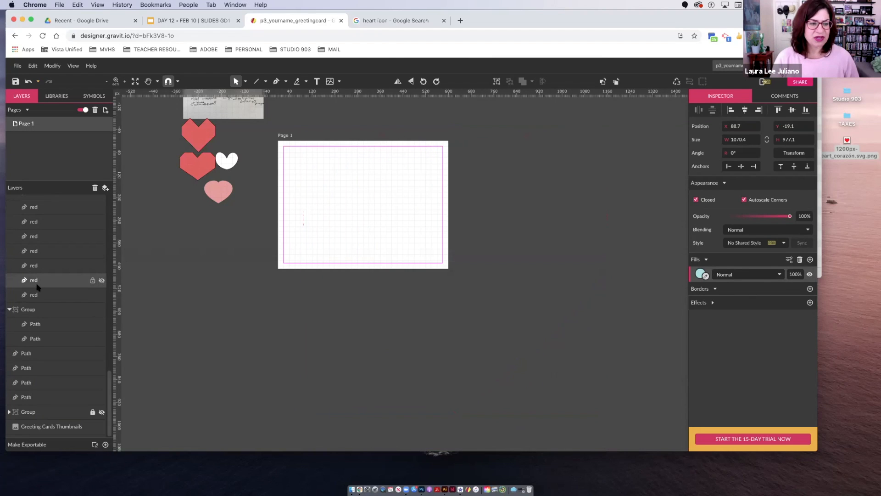
Step: Move the full heart path out of the traced group so it stands alone, and make it visible again
drag(38, 308, 45, 303)
scroll(45, 299, up, 10)
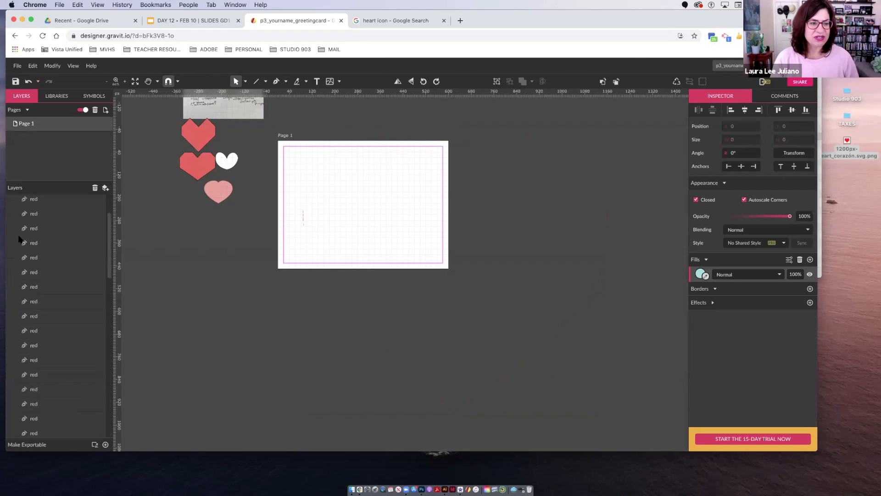
click(11, 203)
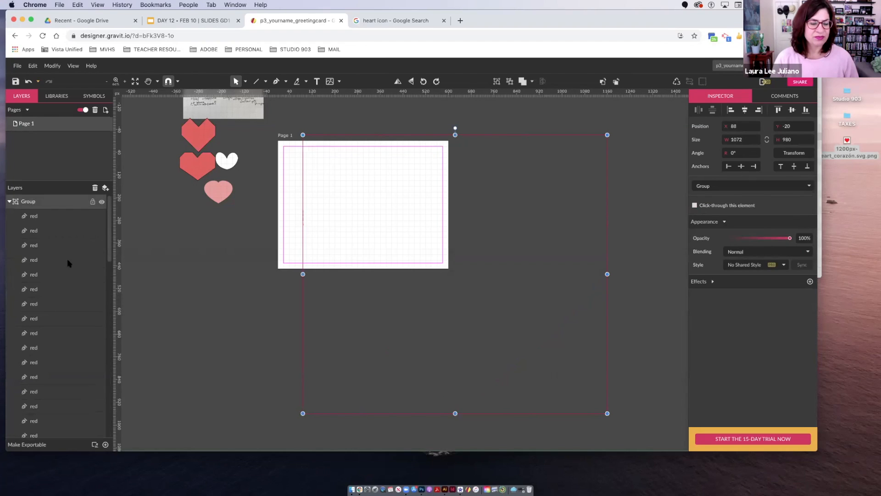
scroll(73, 275, down, 10)
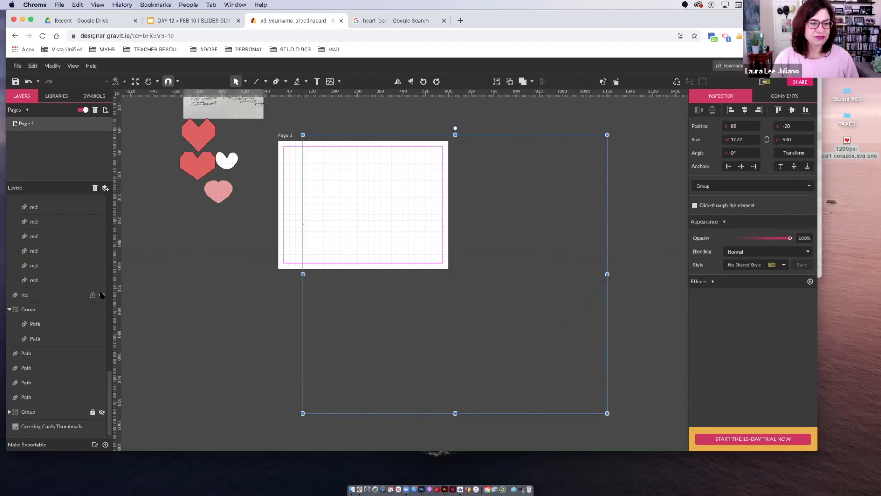
click(101, 292)
Step: Delete the traced group containing the leftover red path fragments
scroll(78, 248, up, 10)
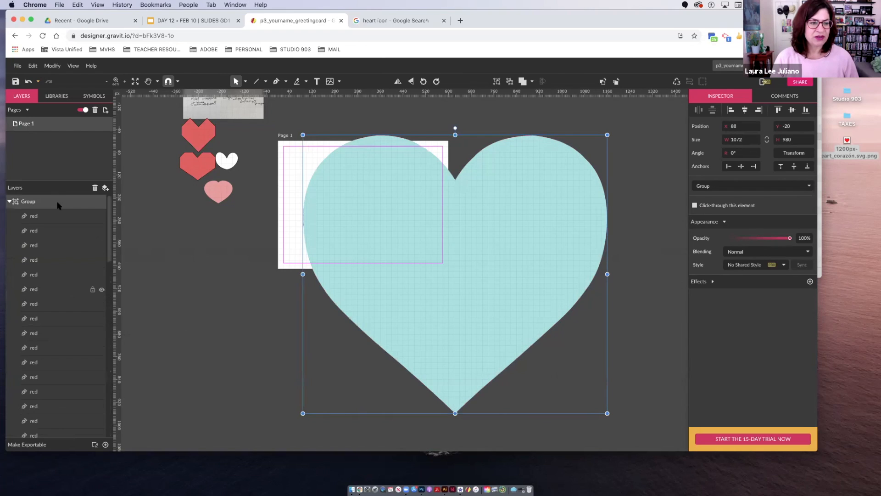
click(32, 202)
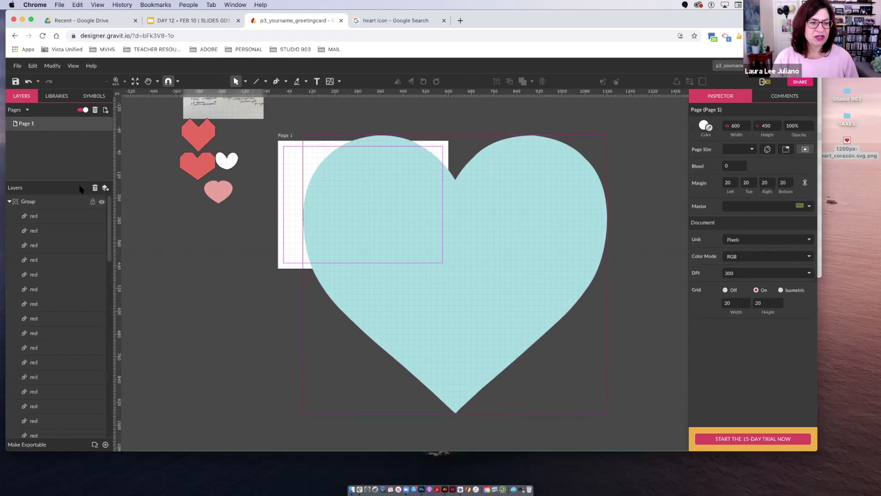
click(95, 188)
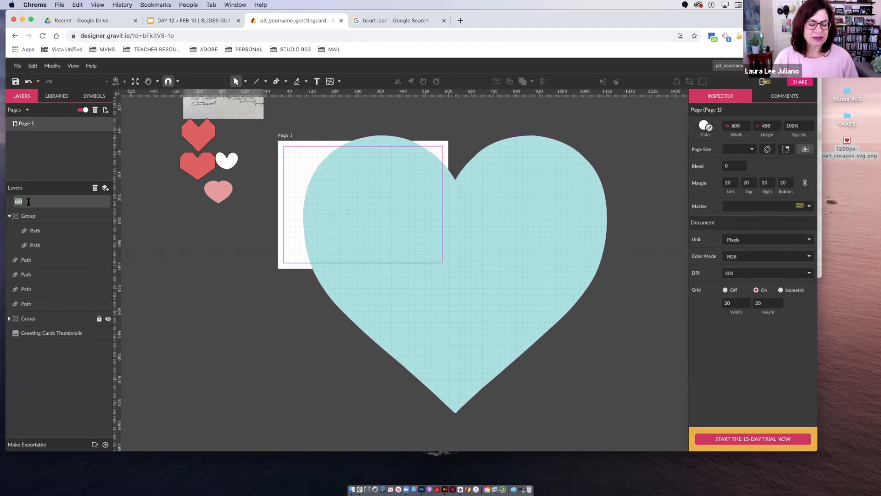
Step: Rename the remaining red path layer as heart
double_click(25, 202)
text(heart)
key(Return)
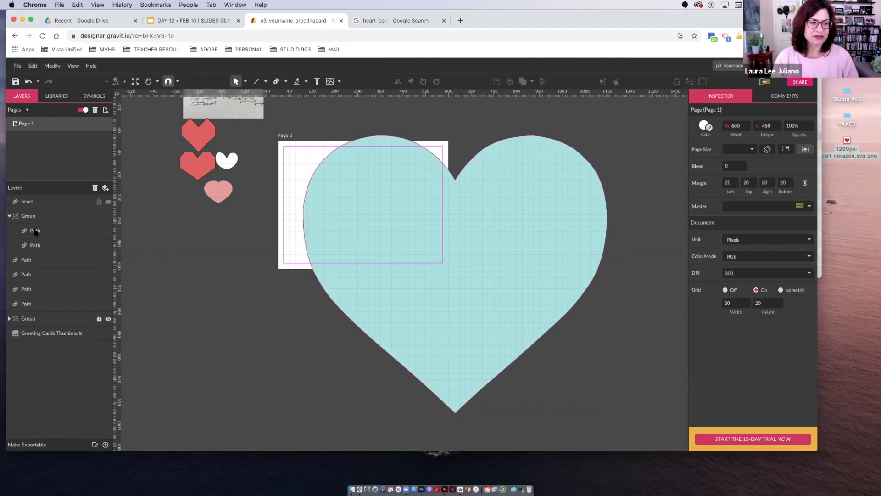
Step: Collapse the small pink heart's group and rename it as other hearts
click(9, 215)
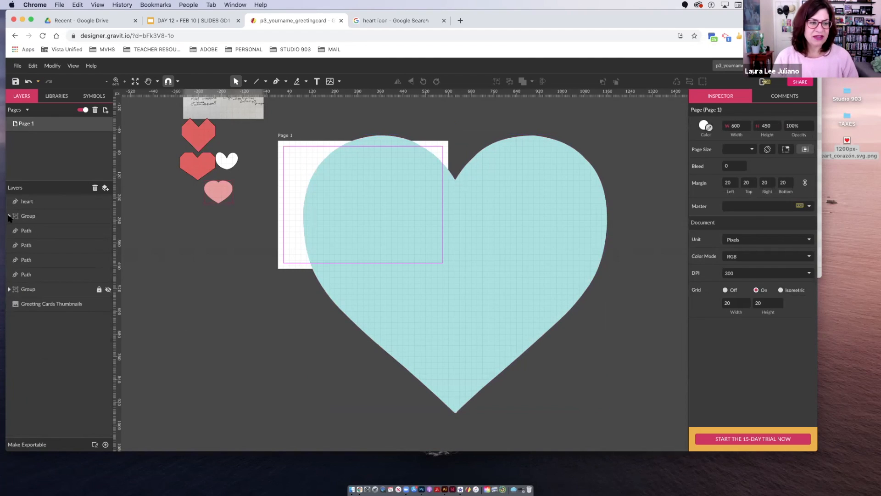
click(101, 221)
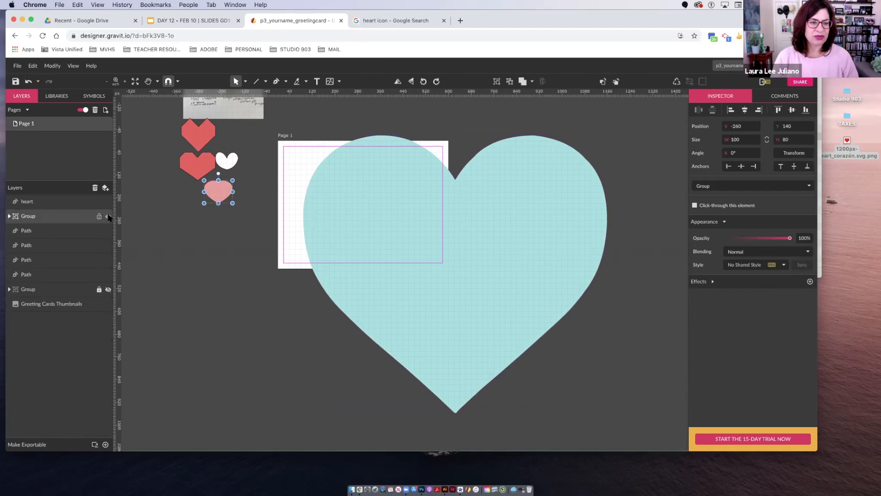
double_click(28, 216)
text(other)
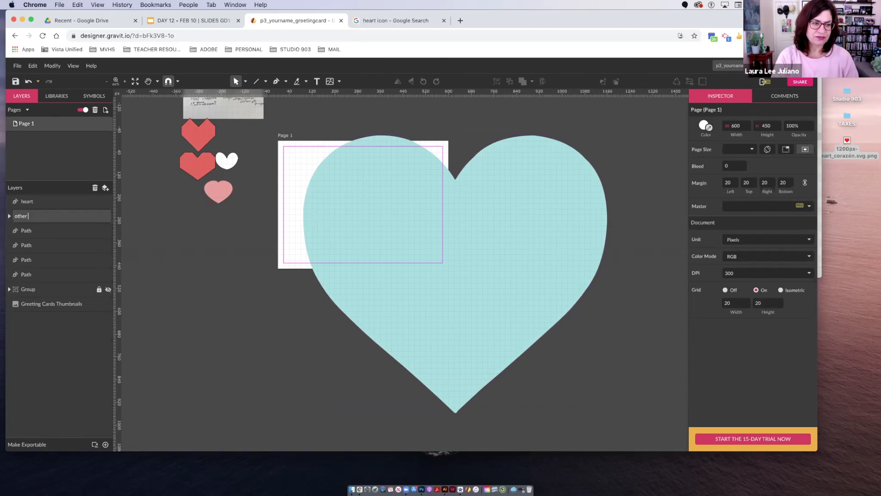
text( hearts)
key(Return)
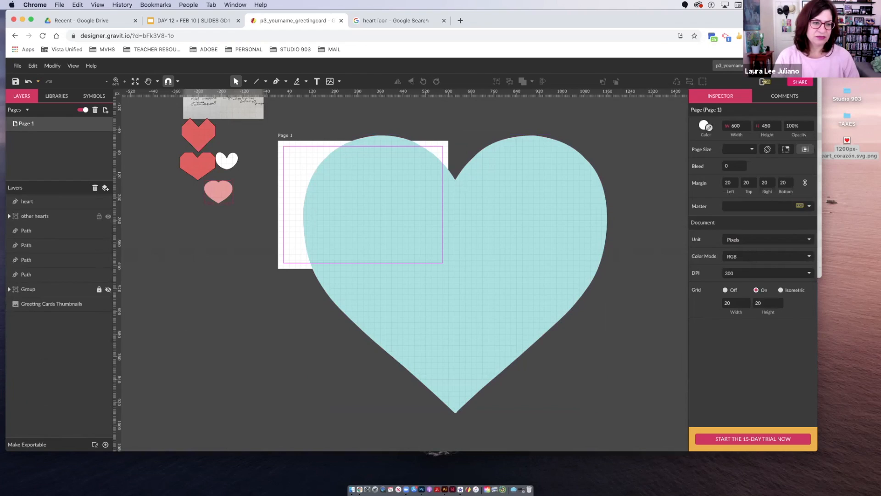
Step: Move the four loose Path layers into the other hearts group, with the group hidden and locked
click(108, 216)
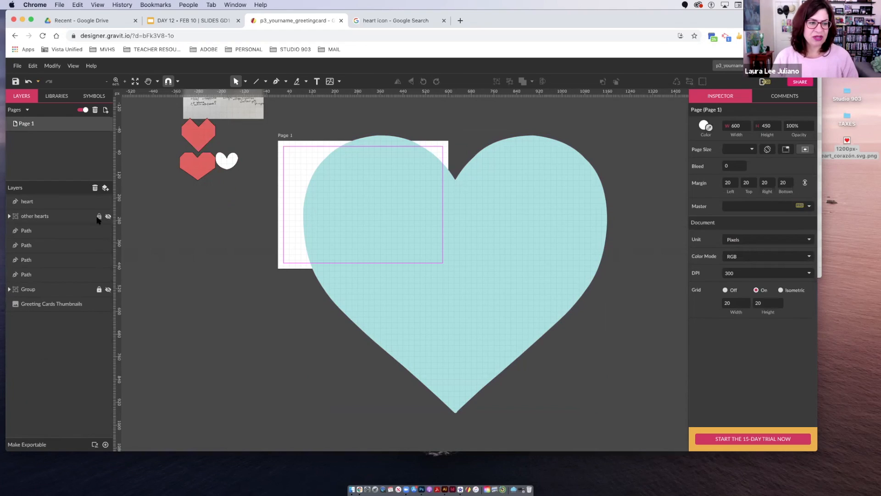
click(39, 232)
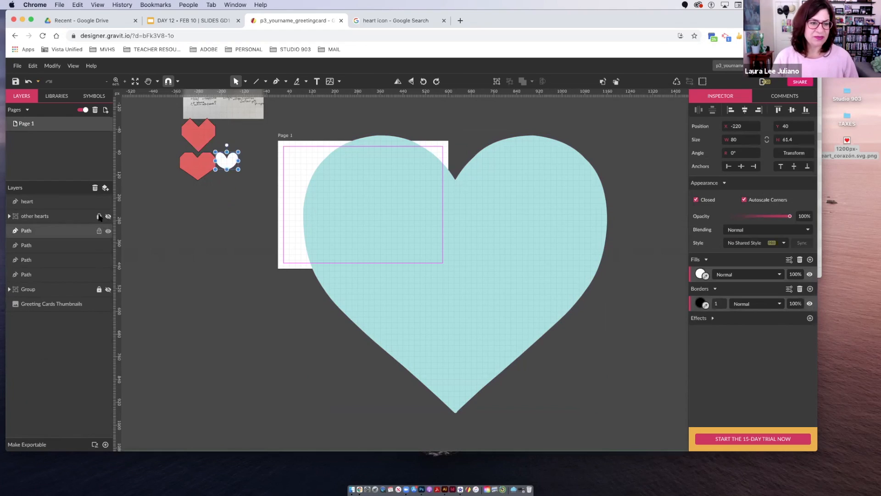
shift+click(42, 274)
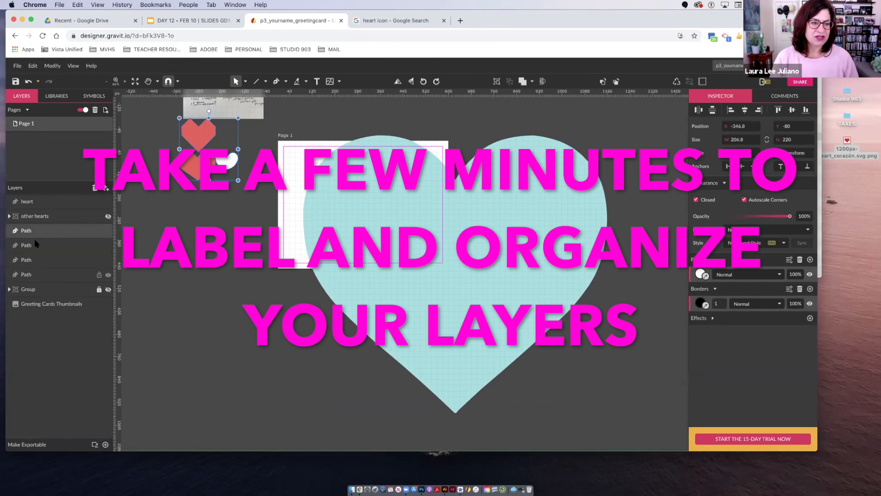
mouse_move(30, 233)
mouse_down()
mouse_move(34, 221)
mouse_move(35, 237)
mouse_up()
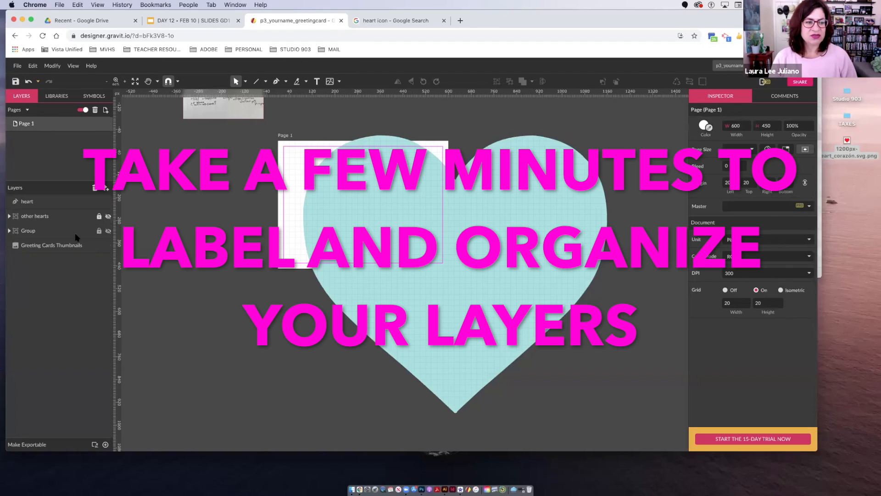
Step: Show the hidden group of diagonal stripes and rename it as Lines
click(108, 231)
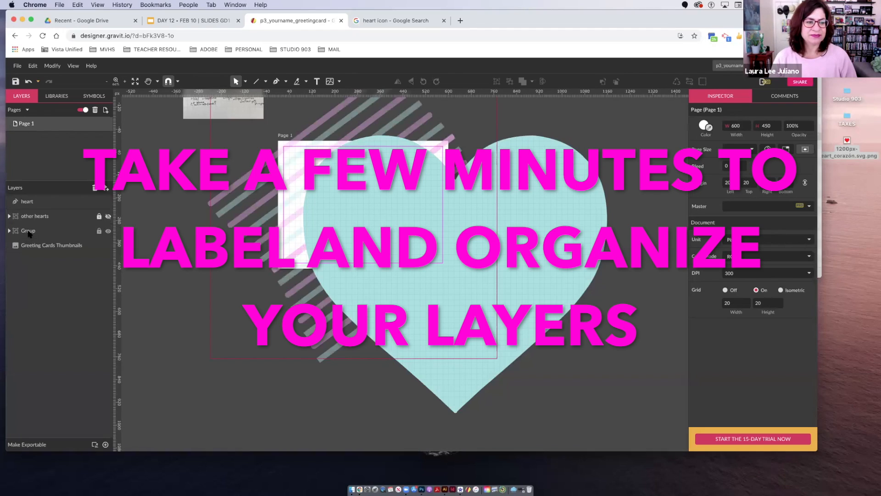
double_click(27, 233)
text(Lines)
key(Return)
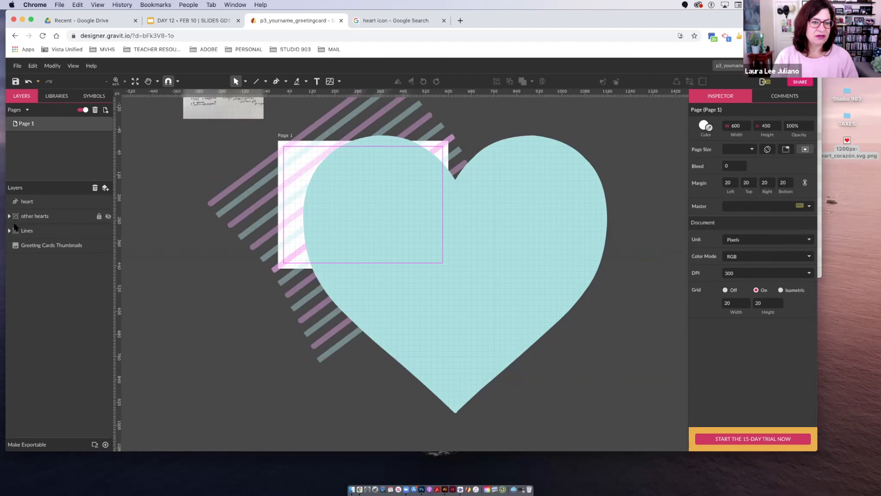
Step: Place the other hearts group below Lines in the layer order and lock both groups
drag(39, 217, 40, 240)
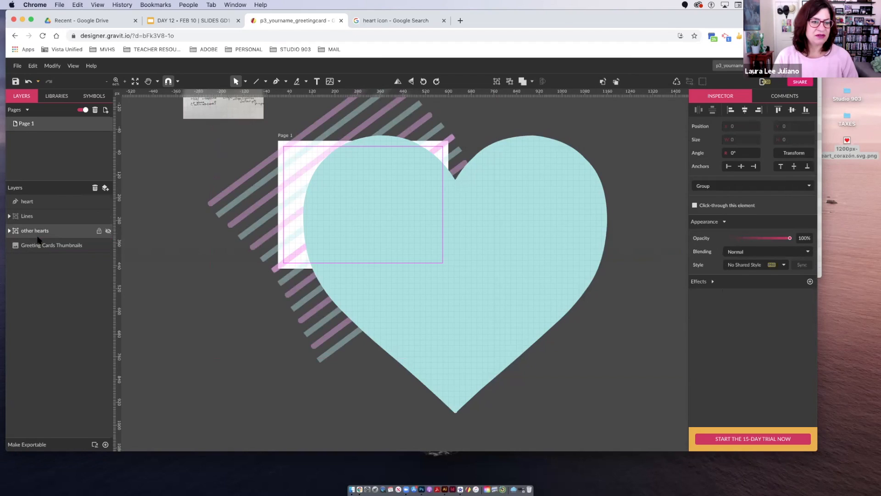
click(99, 230)
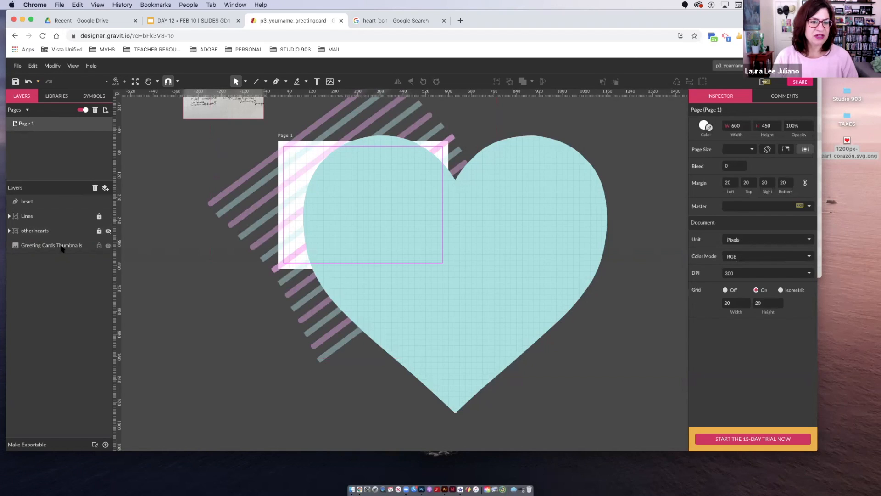
key(super+minus)
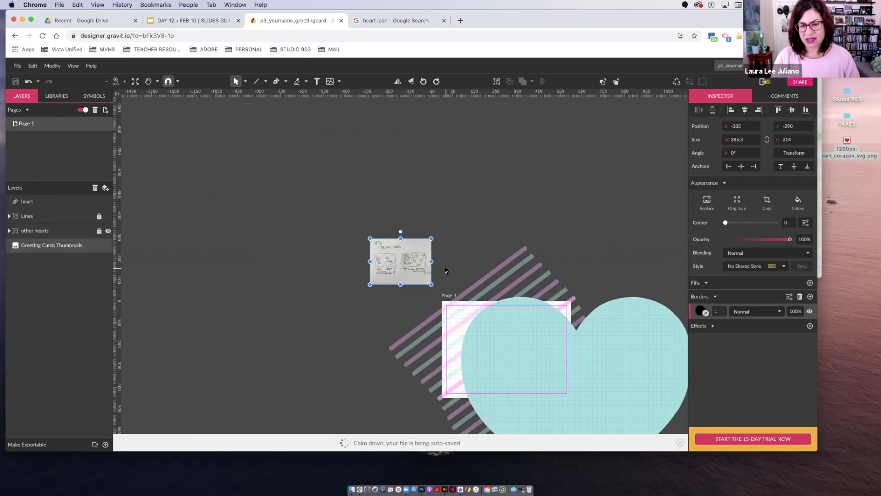
Step: Scale the large heart down to about 451 by 412 px and place it at about X 180, Y 28 on the page
key(super+plus)
key(space)
drag(492, 252, 331, 137)
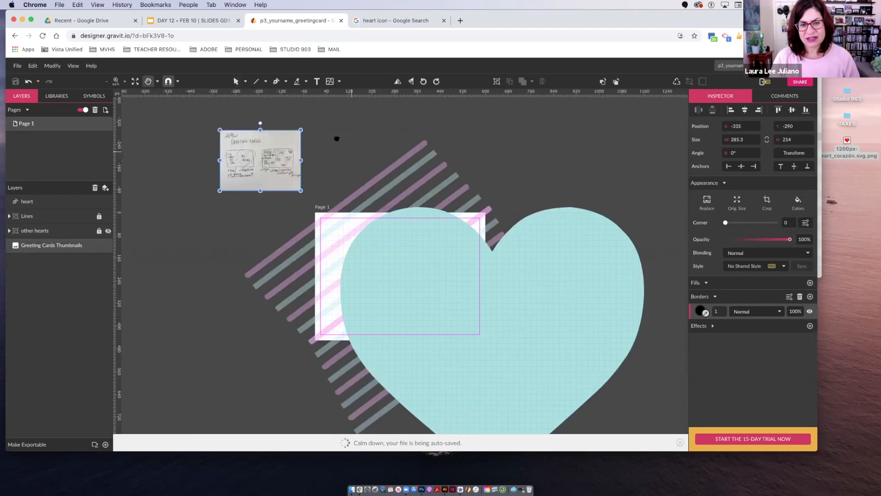
click(552, 268)
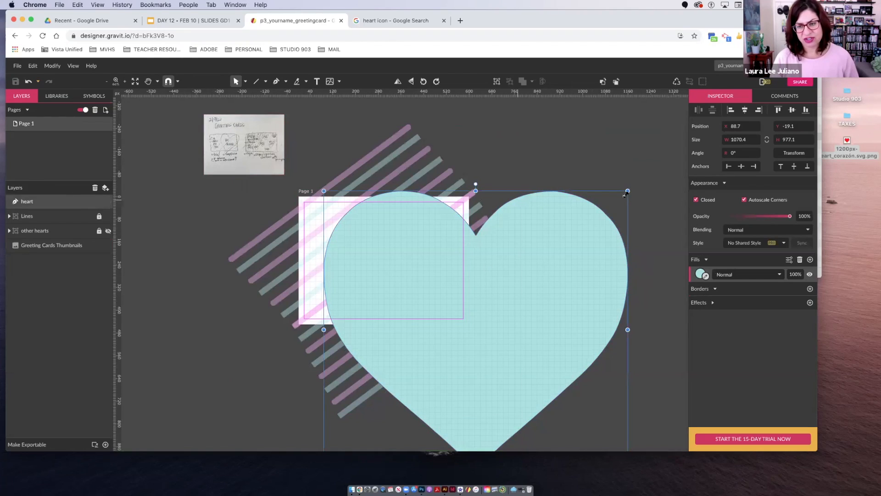
drag(512, 321, 468, 359)
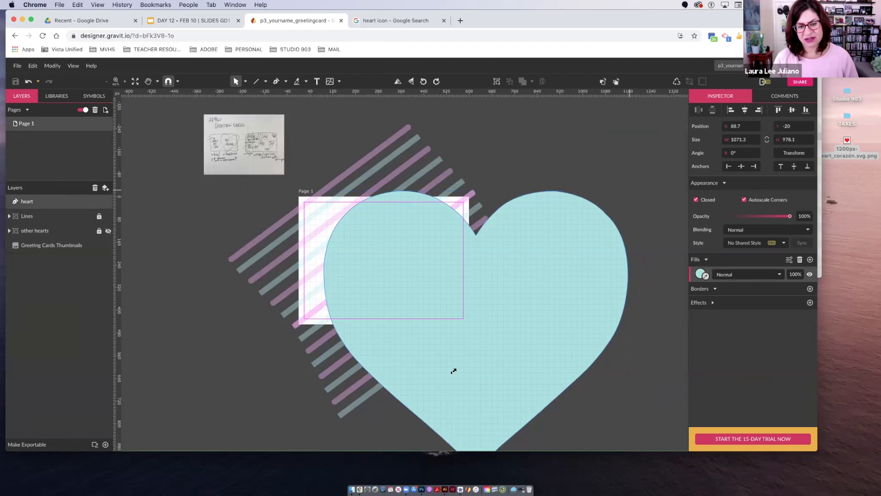
drag(435, 383, 458, 237)
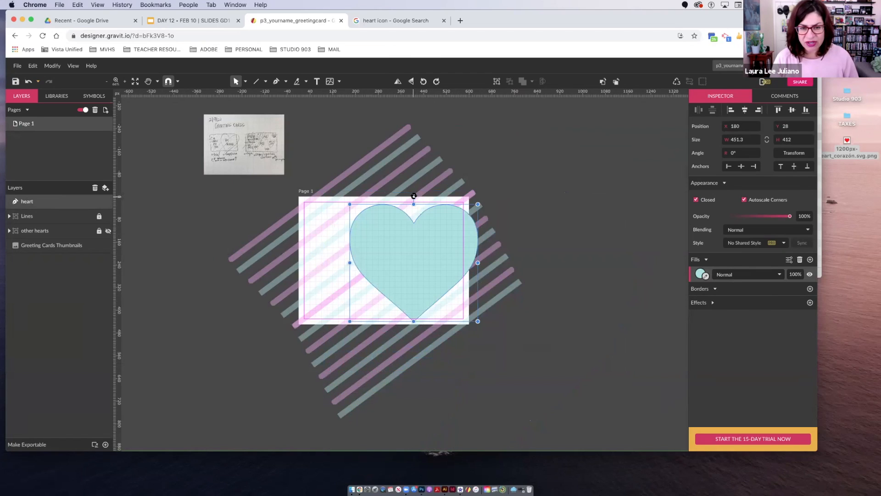
Step: Rotate the heart to about -16° so it tilts clockwise on the page
drag(428, 197, 454, 269)
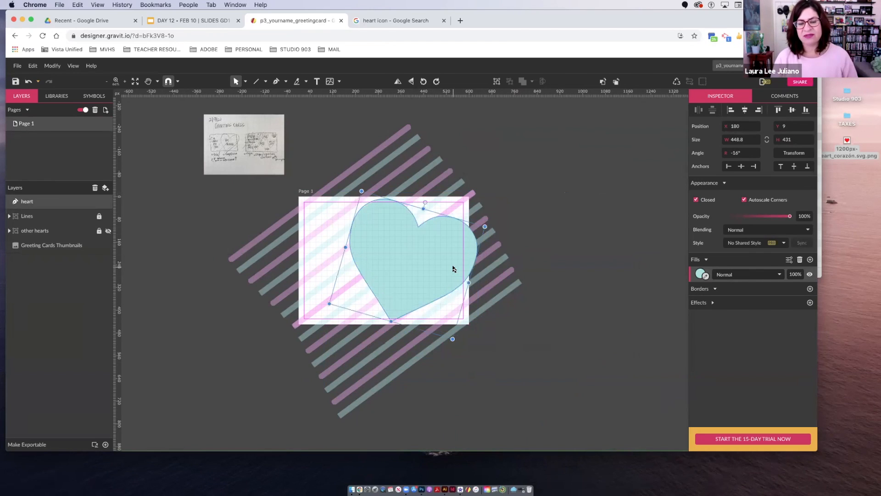
scroll(454, 269, down, 2)
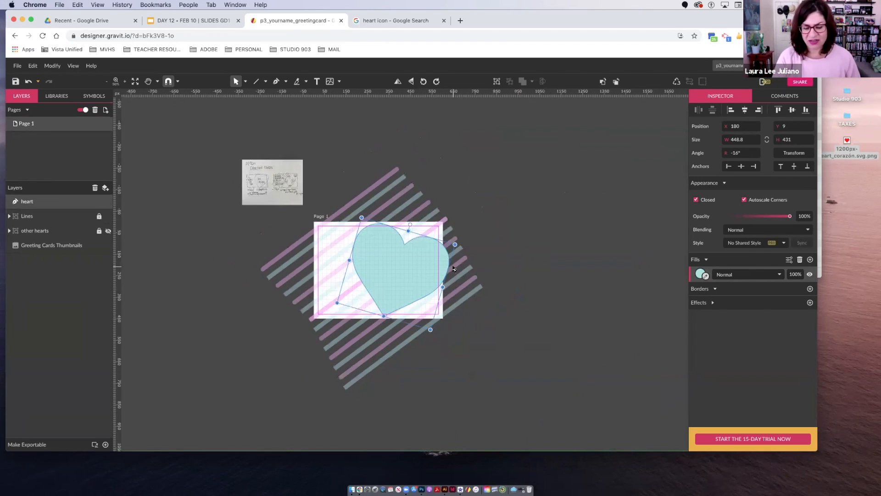
scroll(454, 269, up, 5)
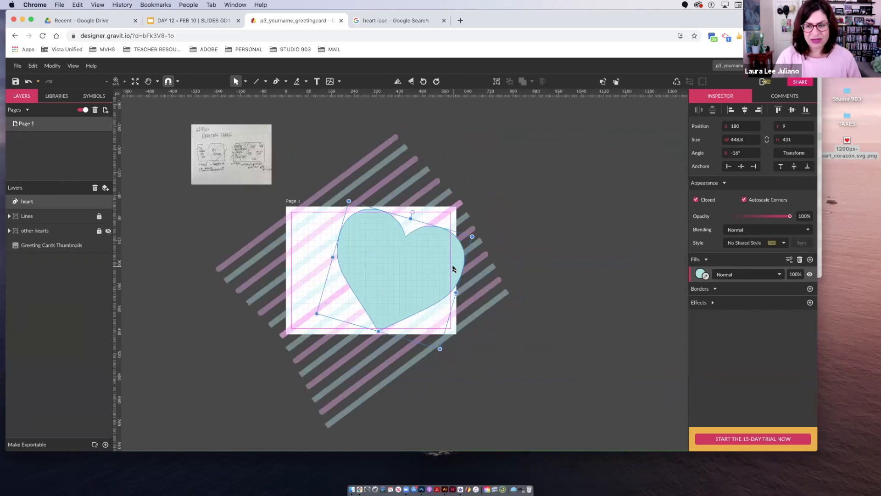
Step: Turn off the grid for Page 1
click(28, 124)
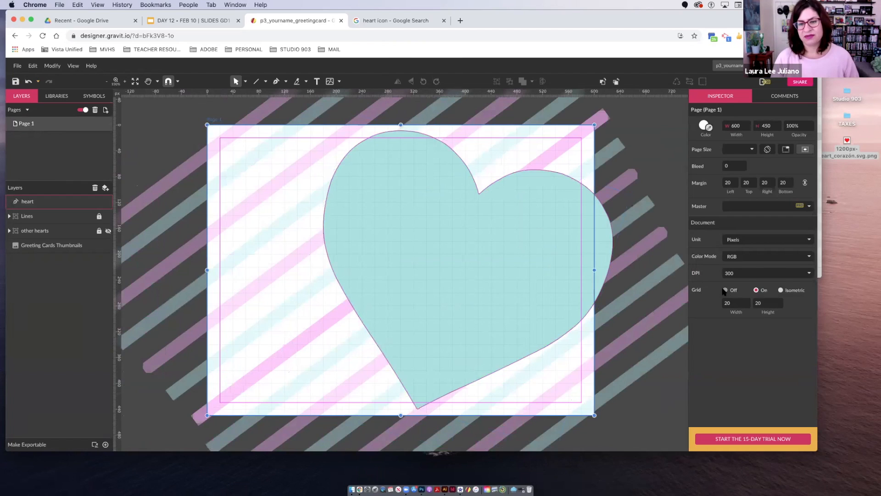
click(724, 290)
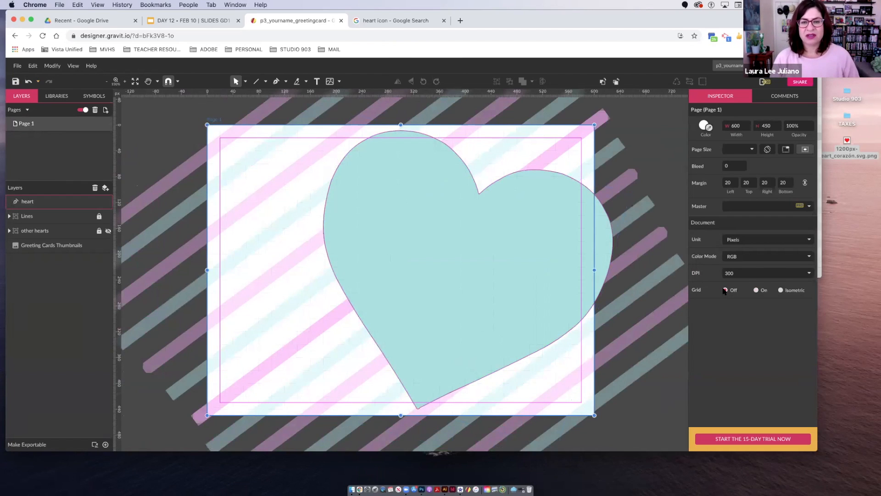
click(480, 228)
click(669, 141)
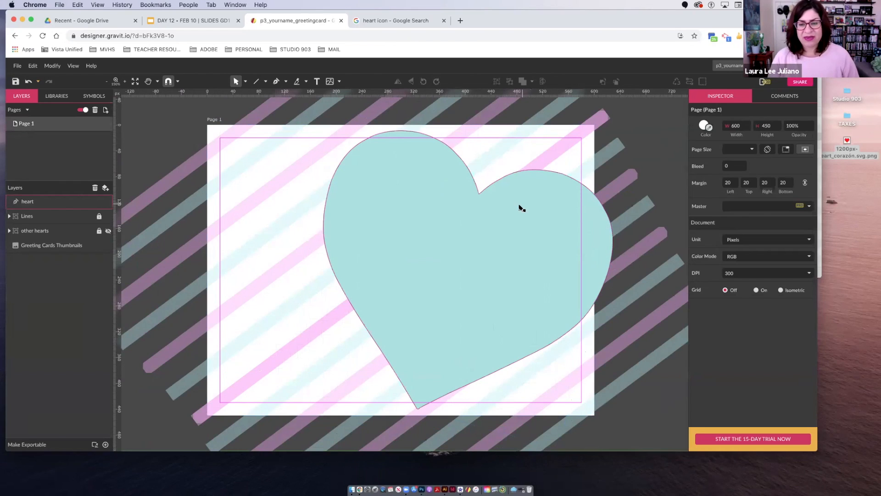
Step: Add a drop shadow effect to the large heart
click(504, 230)
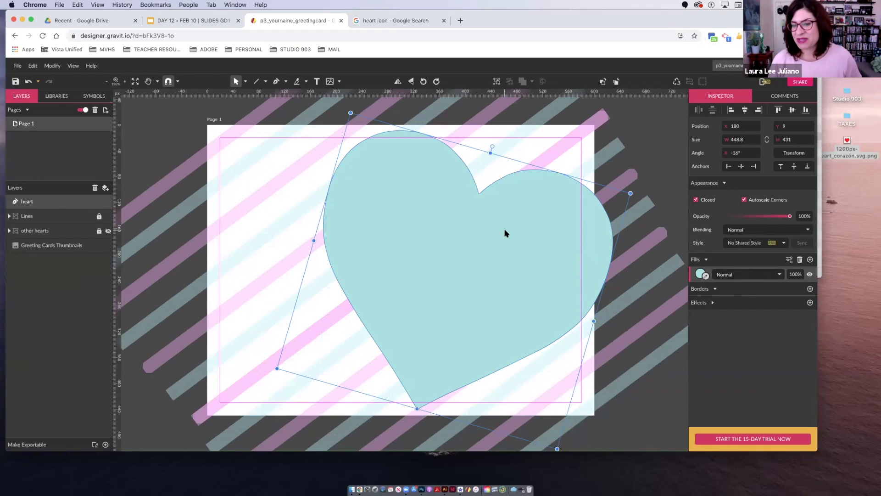
click(713, 303)
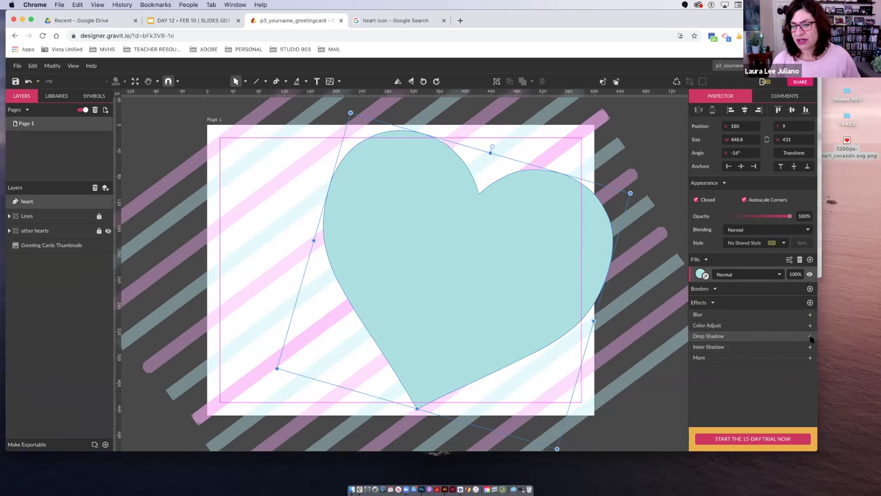
click(809, 336)
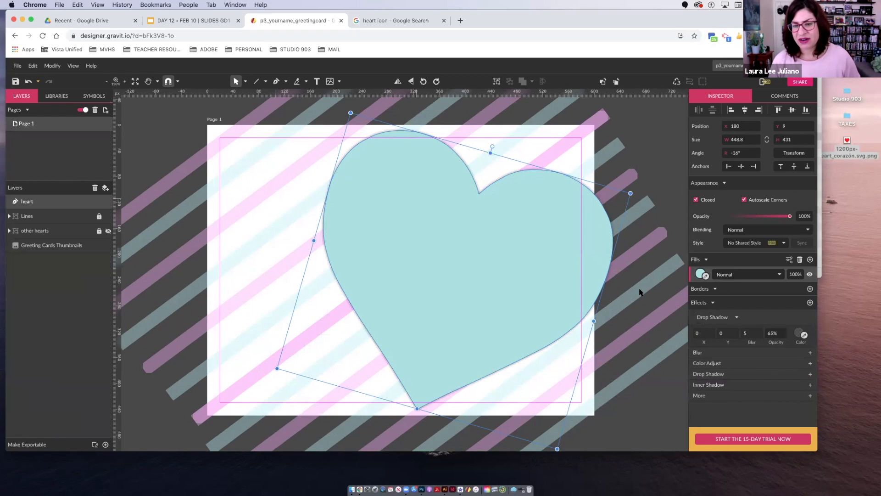
Step: Set the drop shadow's X and Y offsets to 5 and lock the heart layer
click(706, 330)
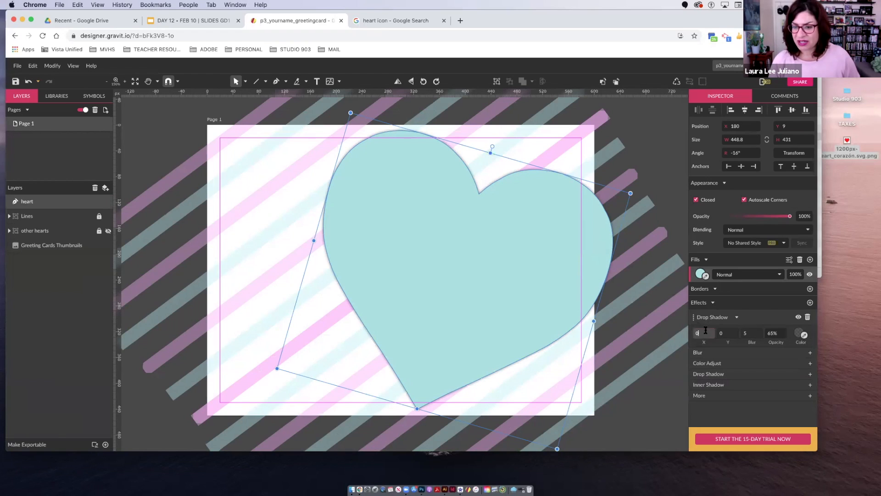
double_click(705, 331)
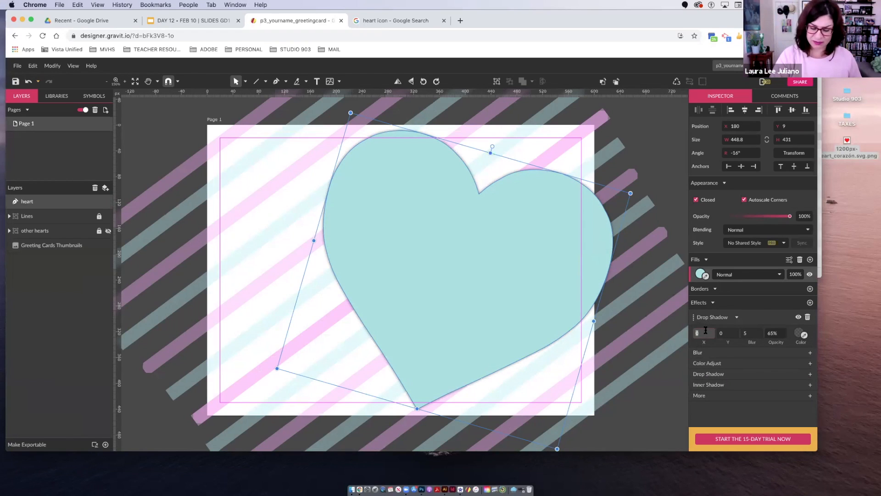
text(5)
key(Return)
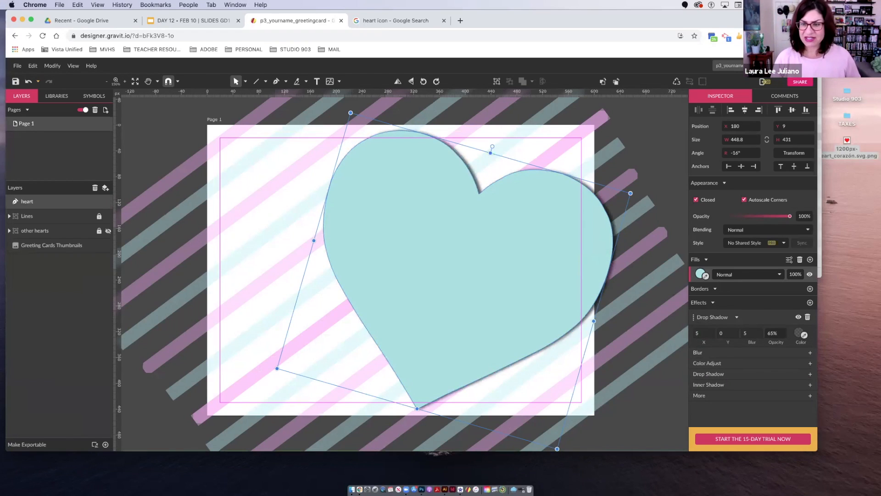
double_click(727, 333)
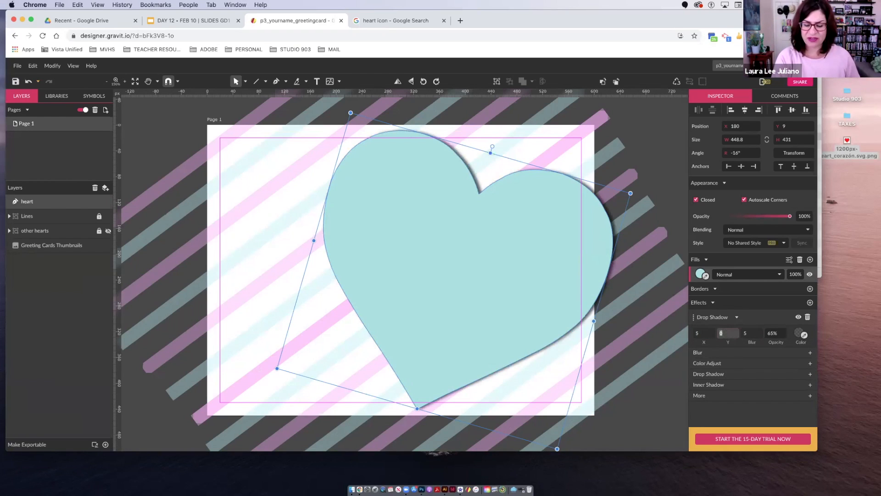
key(Return)
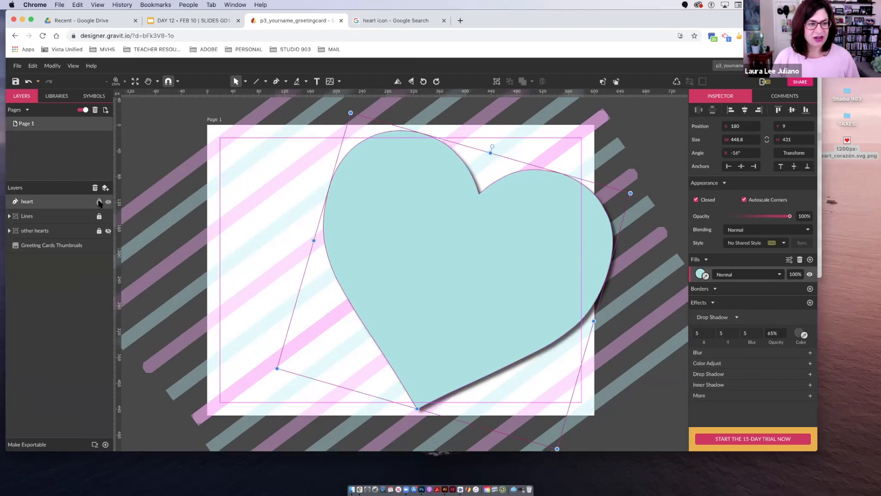
click(99, 202)
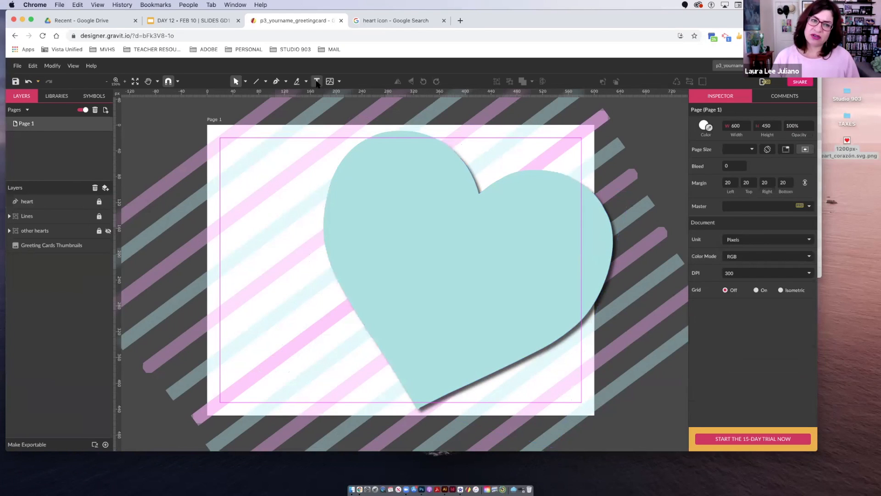
Step: Add a text object reading BE MINE in the middle of the heart
click(317, 82)
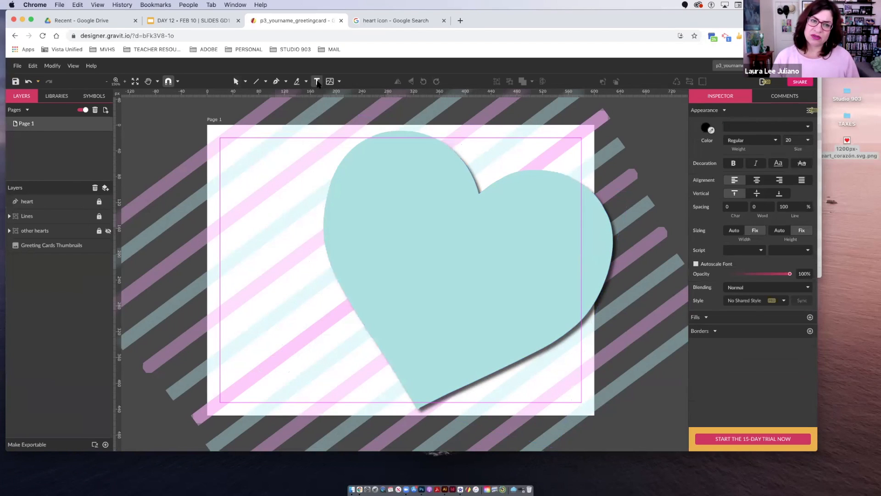
click(401, 239)
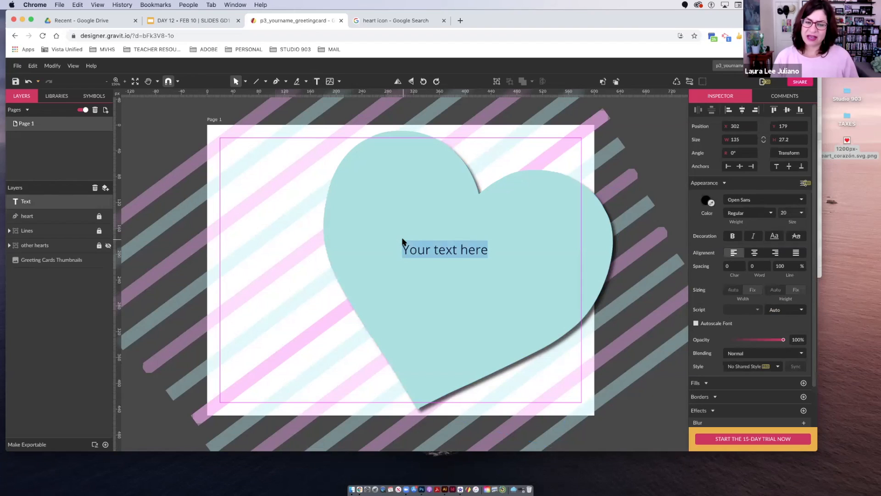
text(be)
key(BackSpace)
key(BackSpace)
text(BE IN)
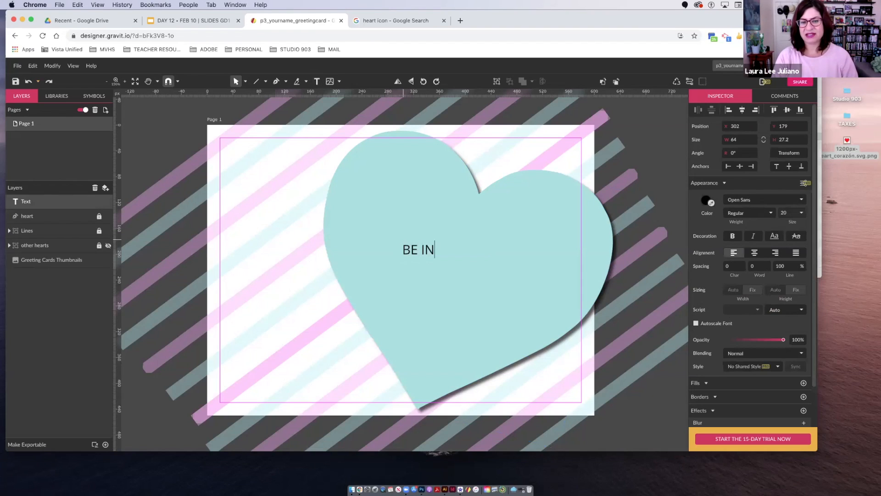
key(BackSpace)
key(BackSpace)
key(BackSpace)
text(MIN)
key(BackSpace)
key(BackSpace)
key(BackSpace)
text(MINE)
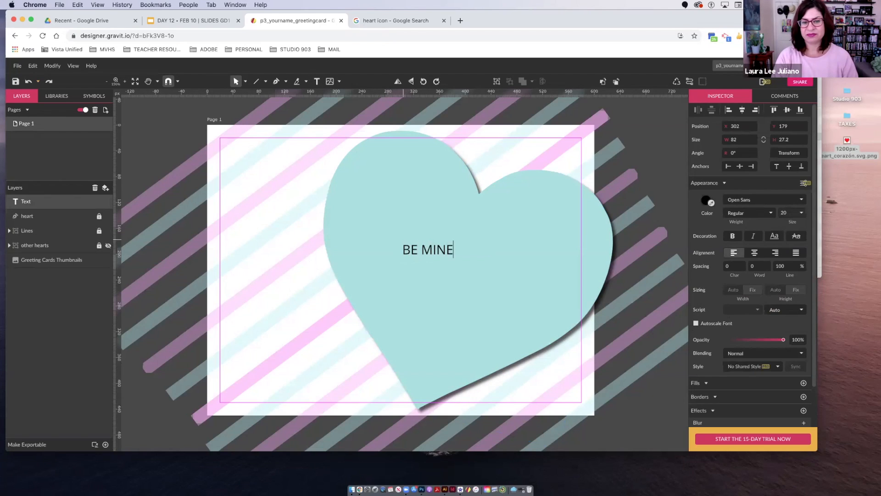
Step: Break BE MINE into two lines and center-align them
click(422, 250)
key(Return)
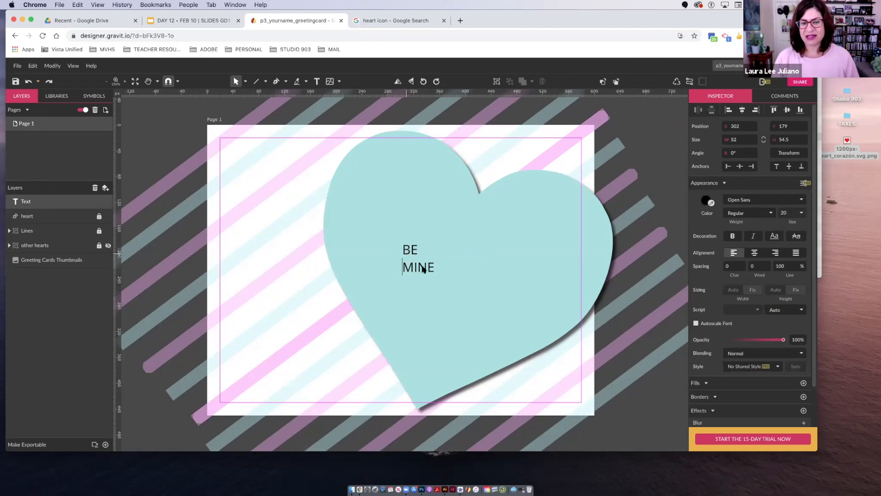
triple_click(401, 247)
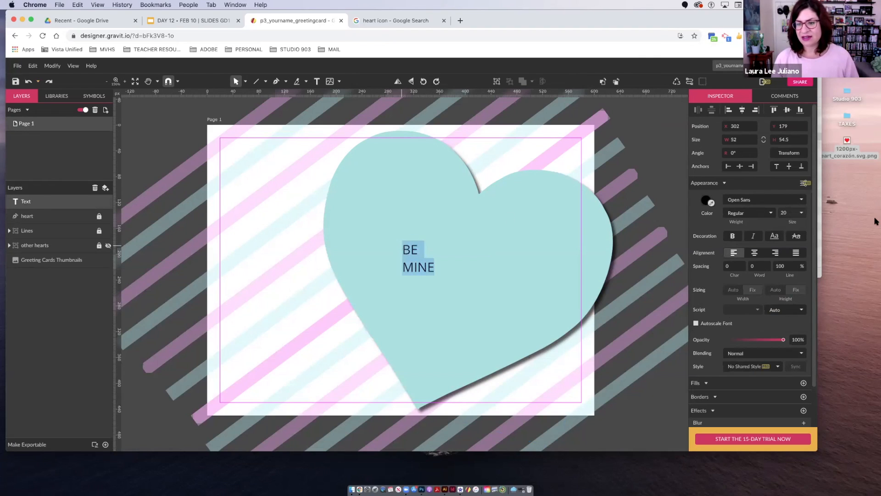
click(753, 253)
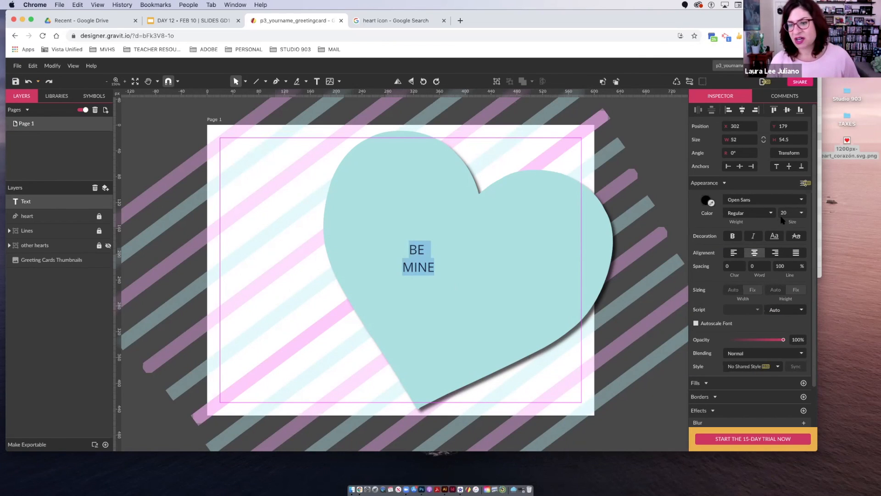
Step: Set the font of the BE MINE text to Paytone One
click(783, 198)
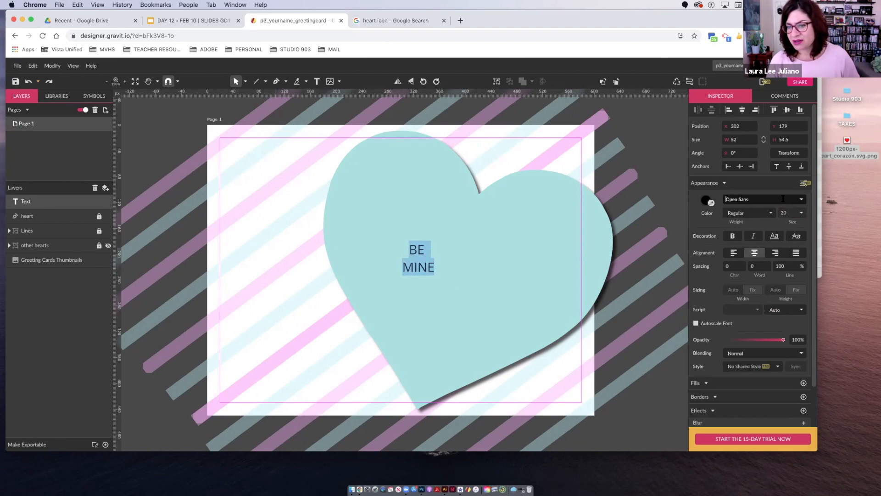
click(783, 199)
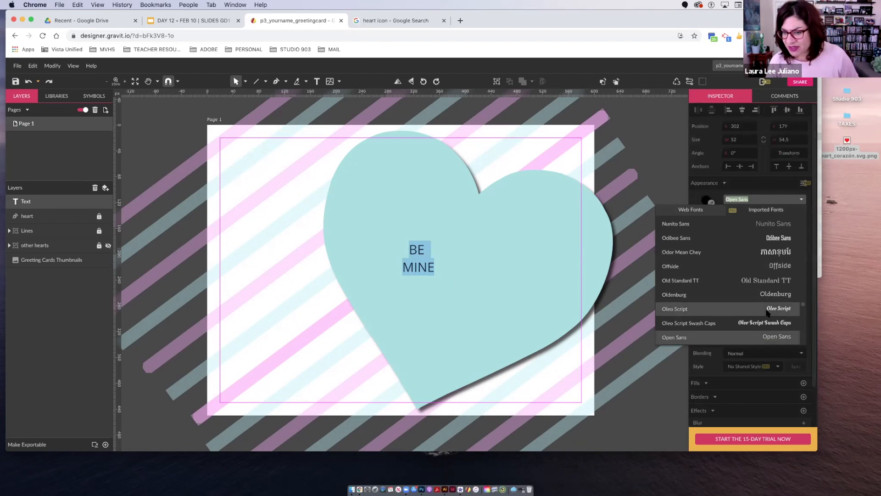
scroll(767, 313, down, 10)
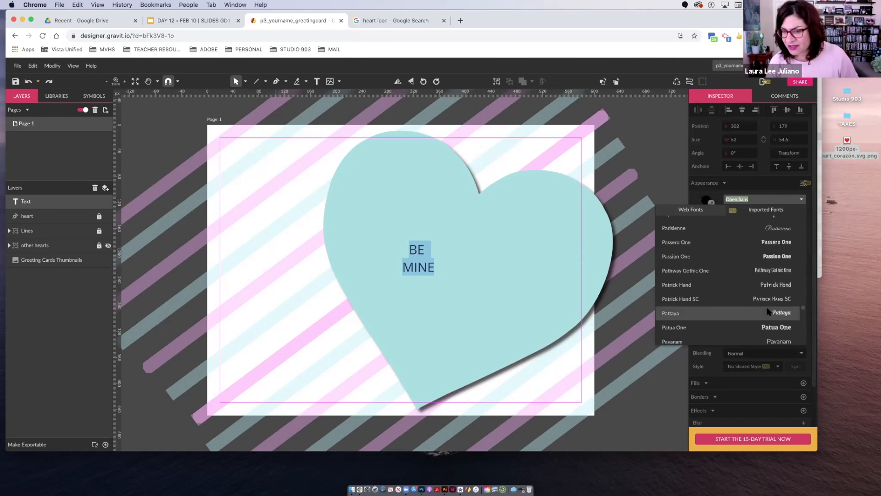
click(775, 285)
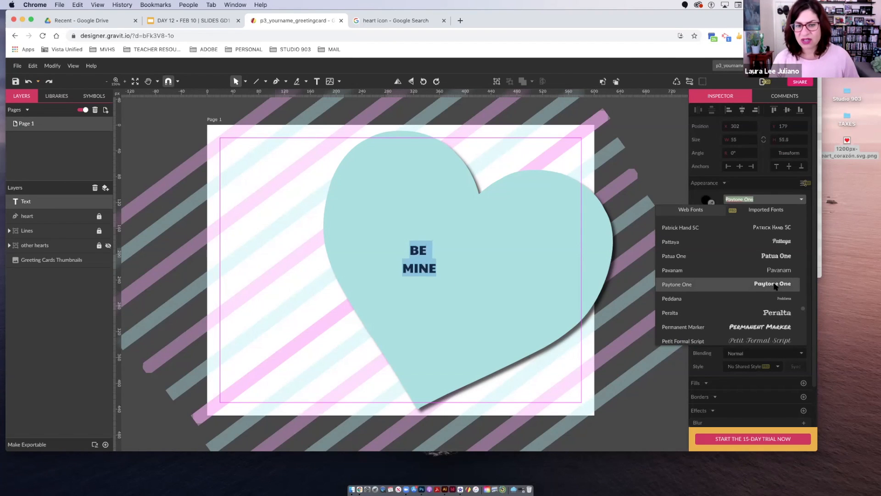
click(782, 194)
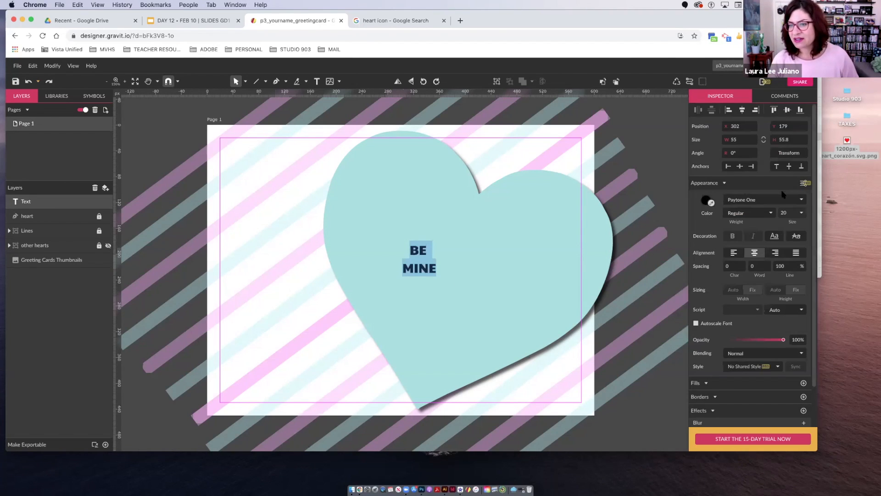
Step: Set the BE MINE text's size to 70 px and its font to Patua One
click(793, 212)
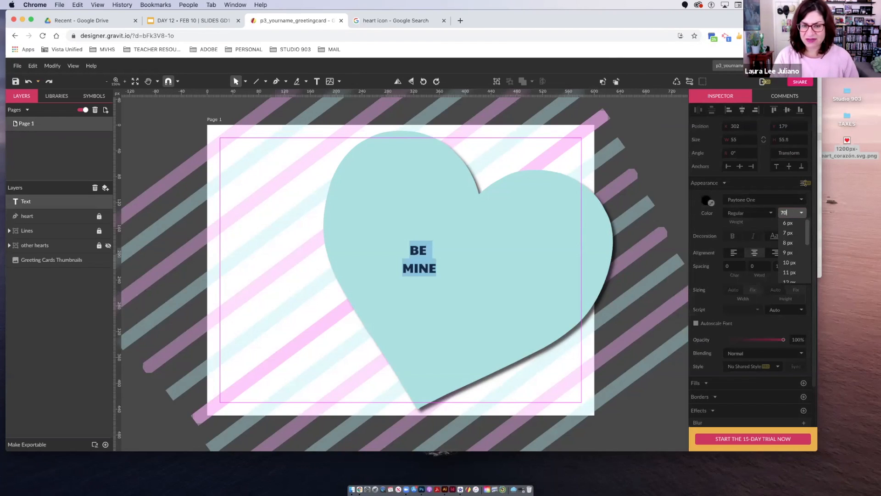
key(Return)
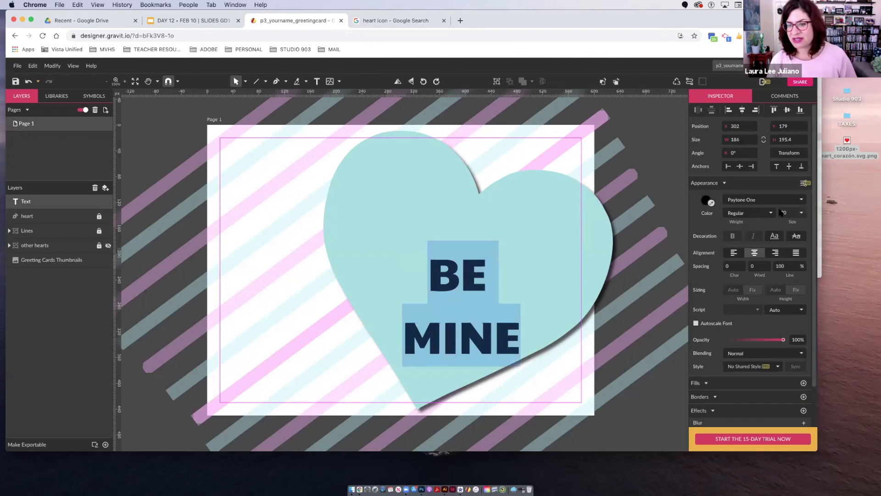
click(758, 199)
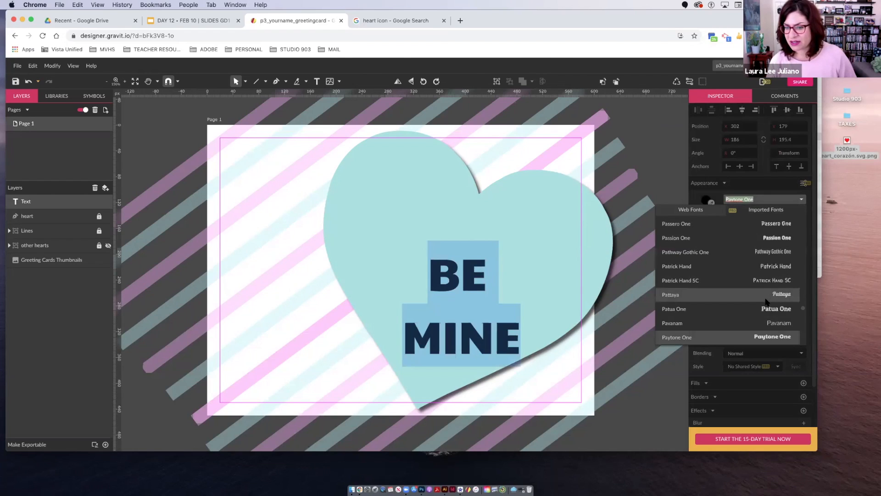
scroll(766, 301, down, 1)
click(774, 288)
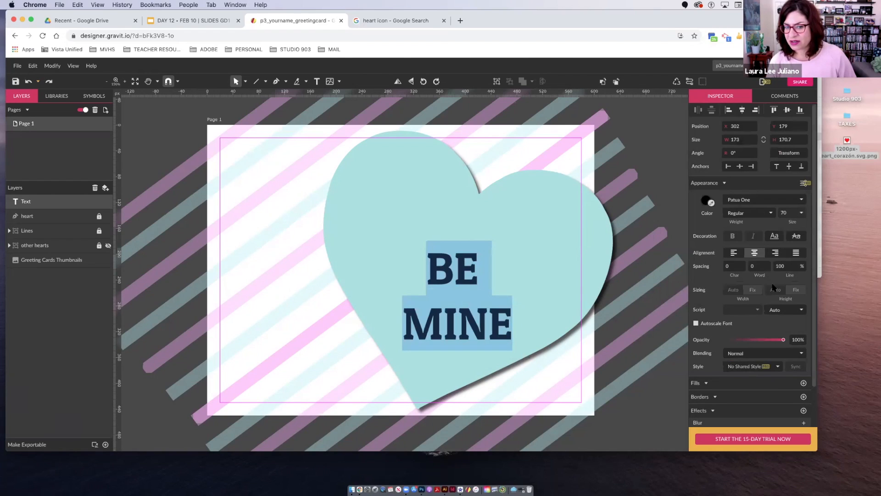
Step: Change the font of the BE MINE text to Rammetto One
click(785, 200)
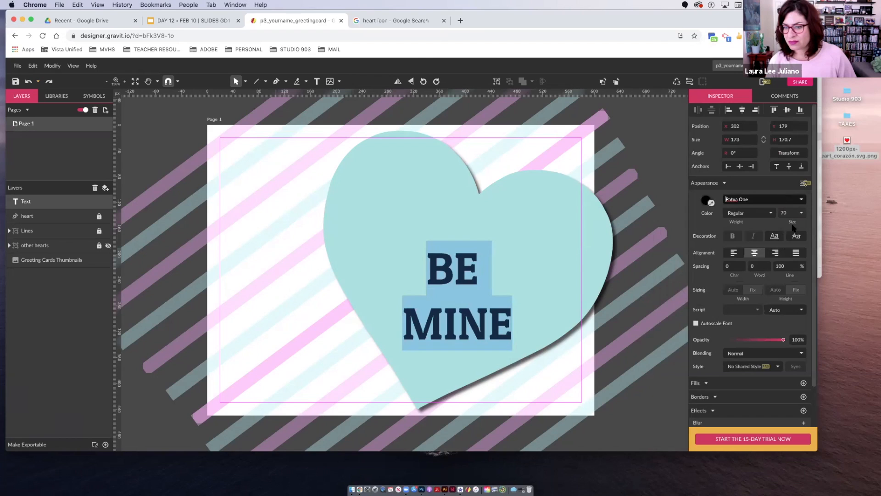
scroll(778, 254, down, 5)
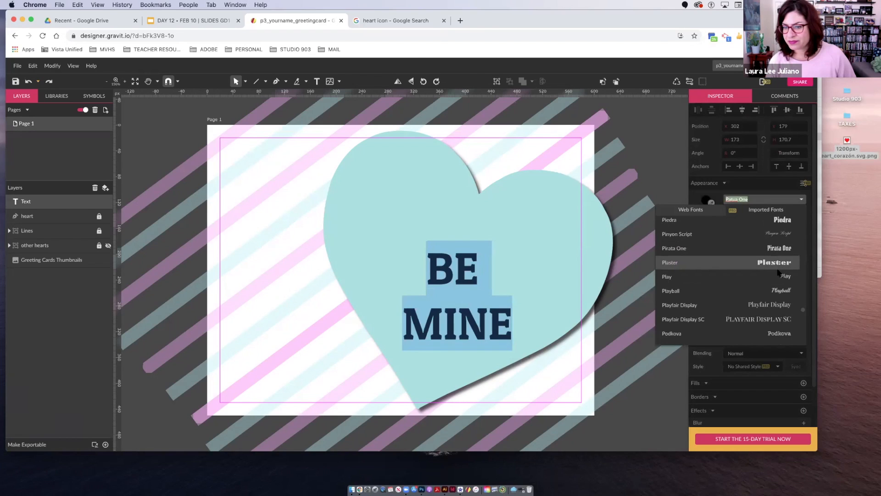
scroll(776, 280, down, 4)
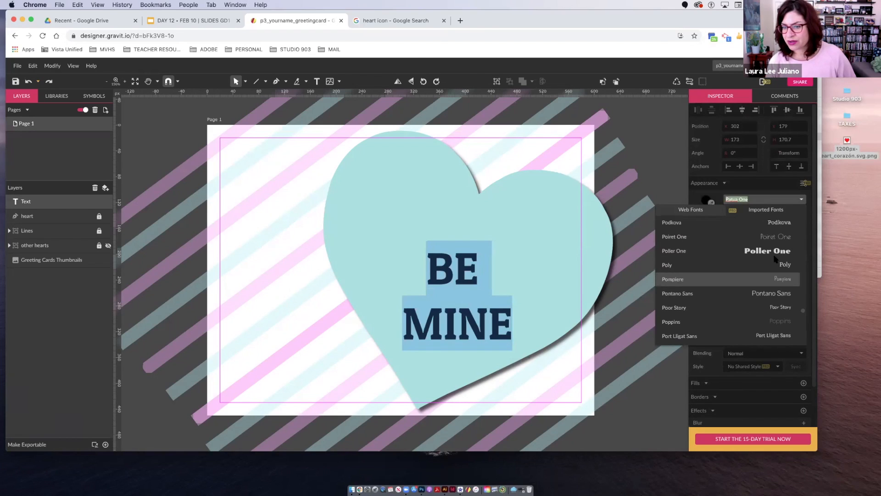
scroll(764, 299, down, 10)
click(764, 301)
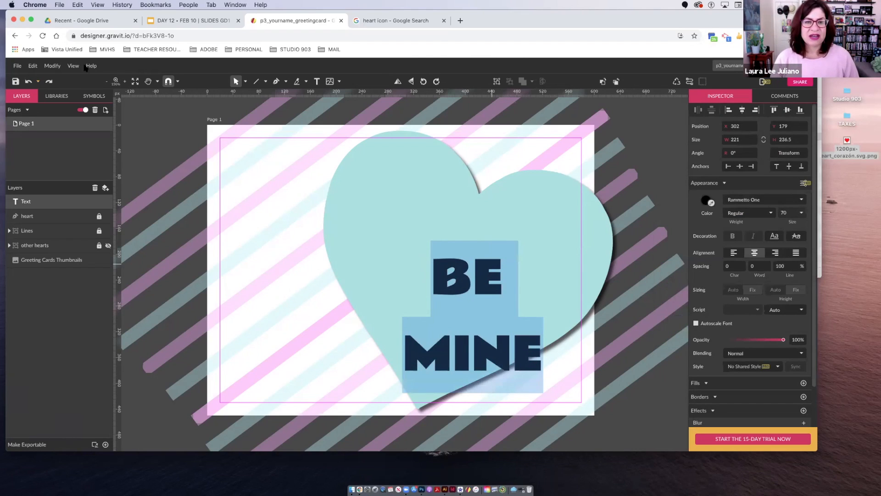
Step: Tighten the line spacing of the whole BE MINE text to 70%
click(315, 100)
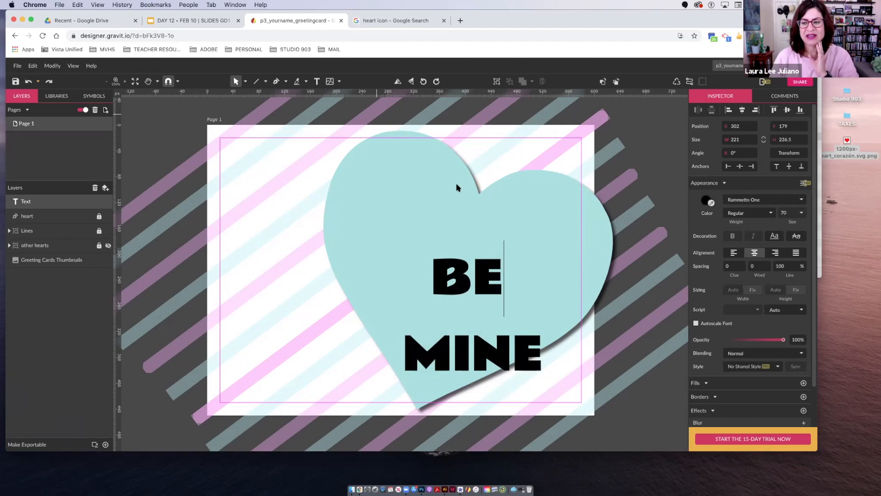
key(super+a)
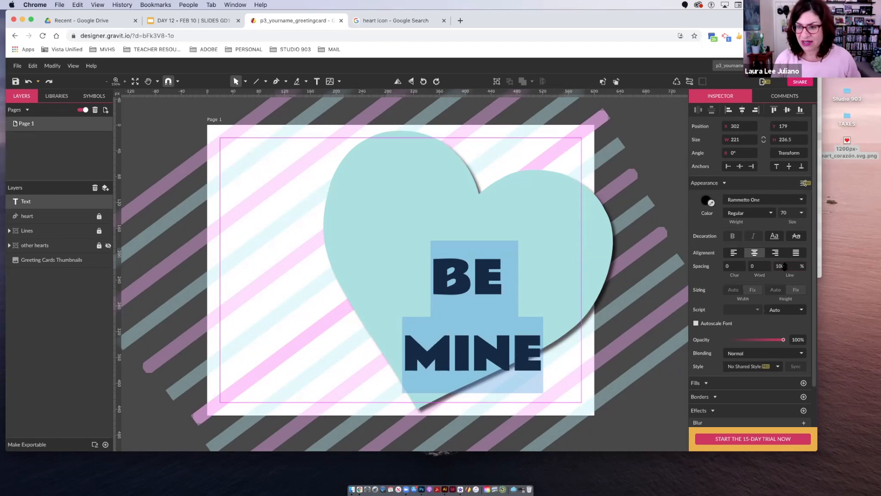
double_click(784, 266)
text(70)
key(Return)
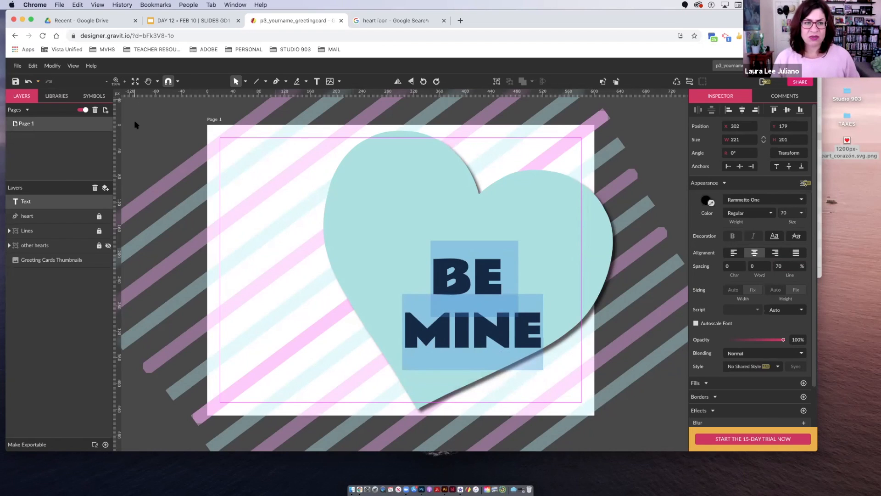
Step: Rotate the BE MINE text to about -18.7° to match the heart's tilt and position it inside the heart
click(245, 82)
mouse_move(490, 244)
mouse_down()
mouse_move(475, 211)
mouse_move(538, 234)
mouse_up()
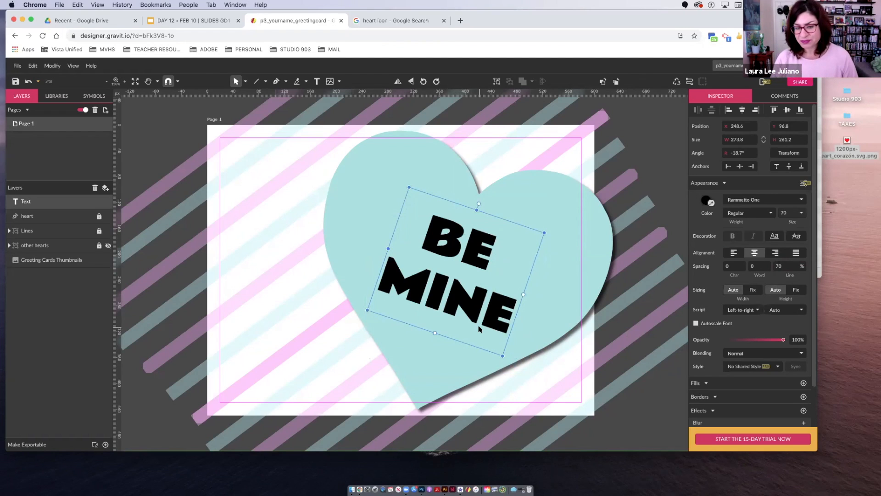
drag(482, 302, 484, 303)
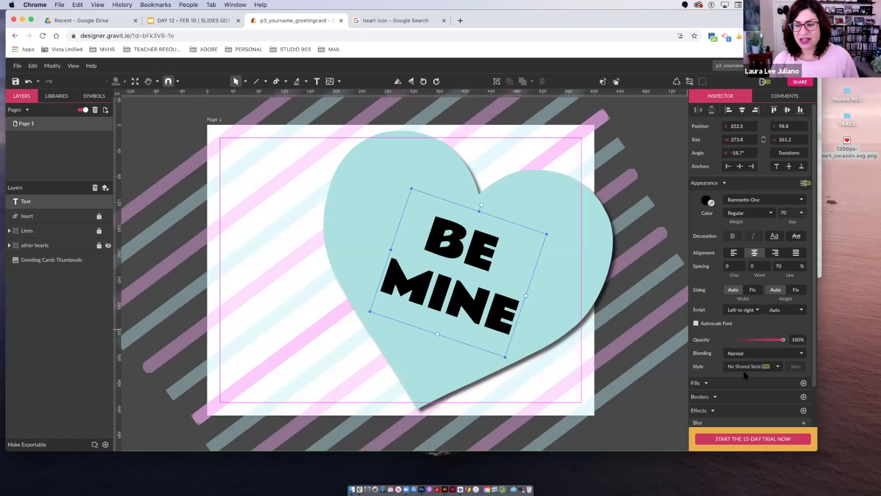
Step: Add an inner shadow to the BE MINE text and color the text dusty pink (#C89494)
scroll(716, 374, down, 2)
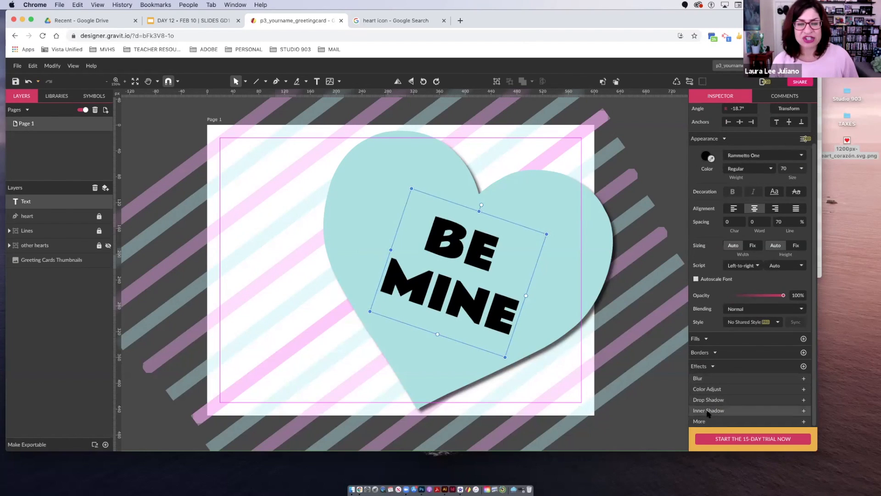
click(803, 411)
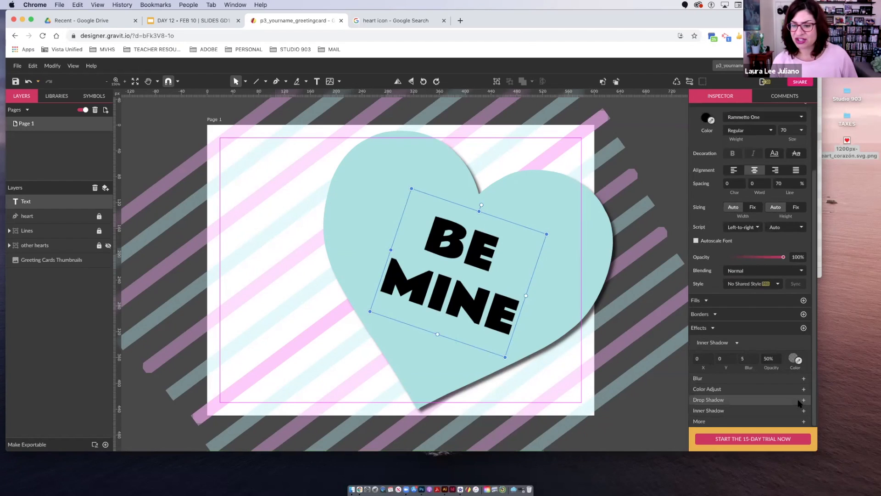
click(707, 119)
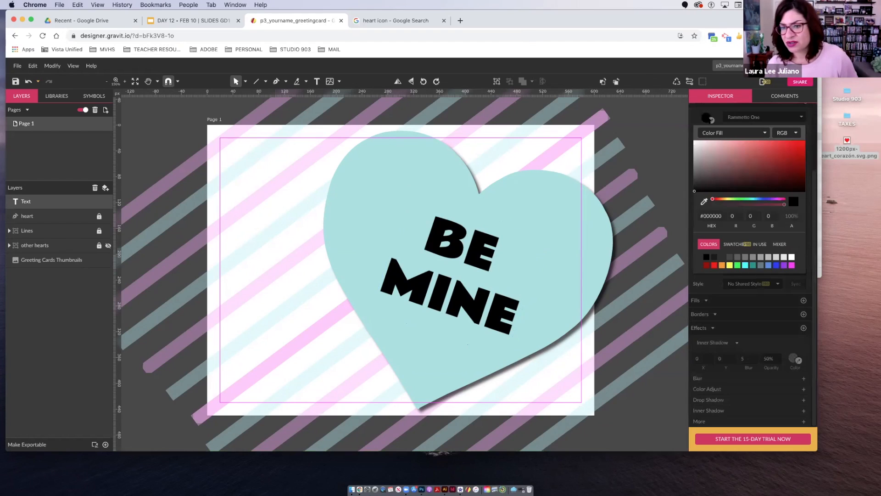
click(719, 145)
mouse_move(719, 146)
mouse_down()
mouse_move(729, 145)
mouse_move(723, 152)
mouse_up()
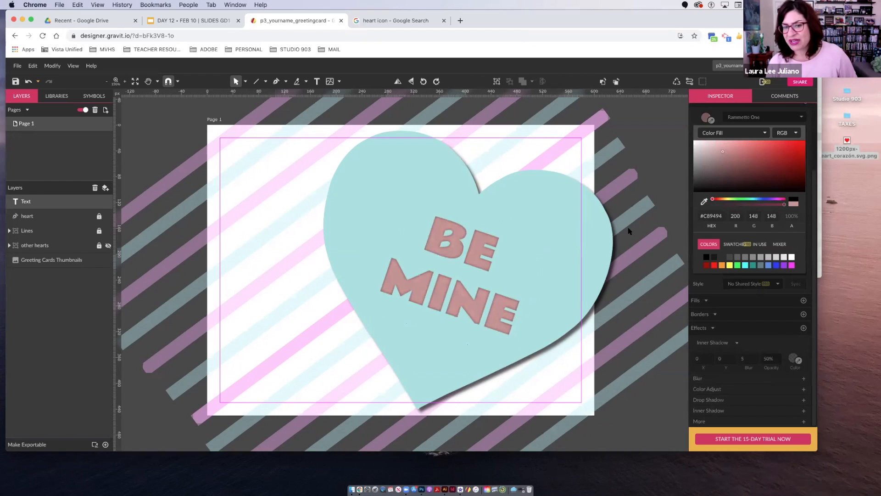
click(495, 263)
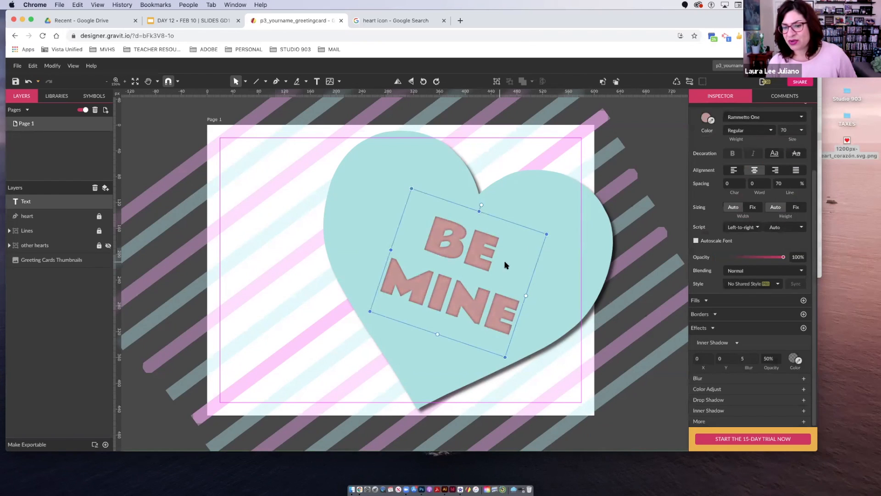
Step: Offset the BE MINE text's inner shadow by 2 in both X and Y, keeping only that one inner shadow
click(716, 412)
scroll(711, 376, down, 1)
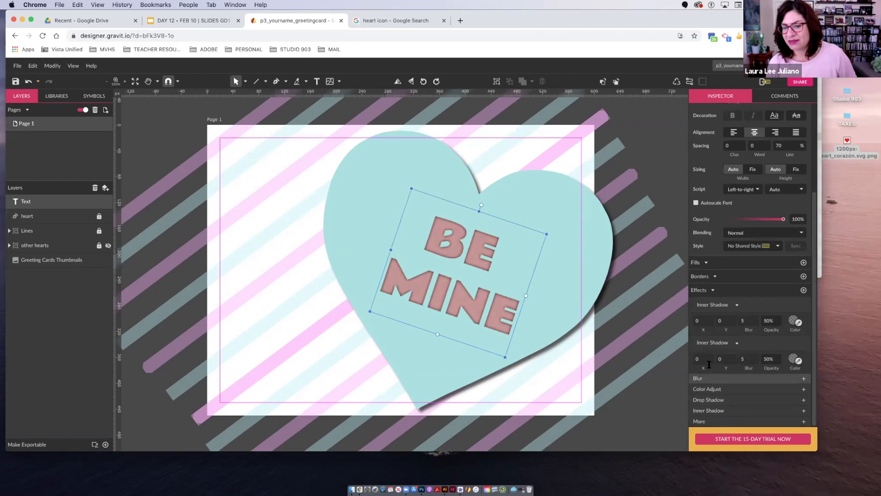
click(702, 319)
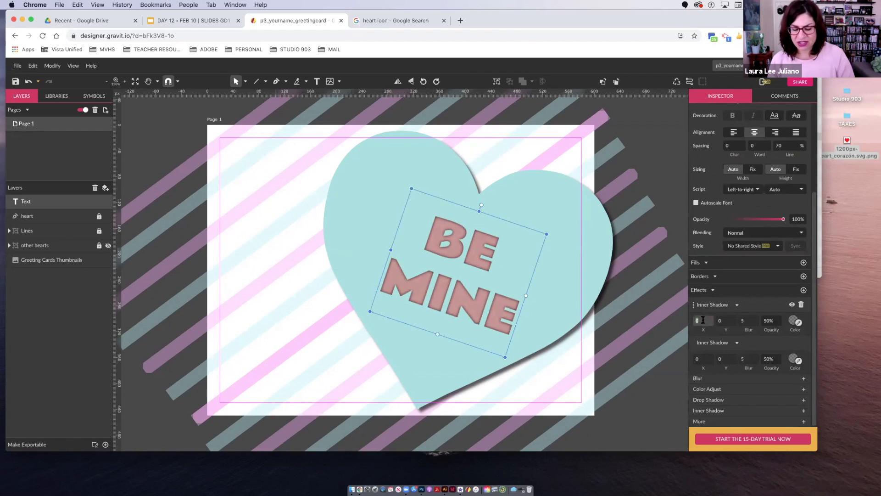
text(33)
key(BackSpace)
text(2)
click(727, 320)
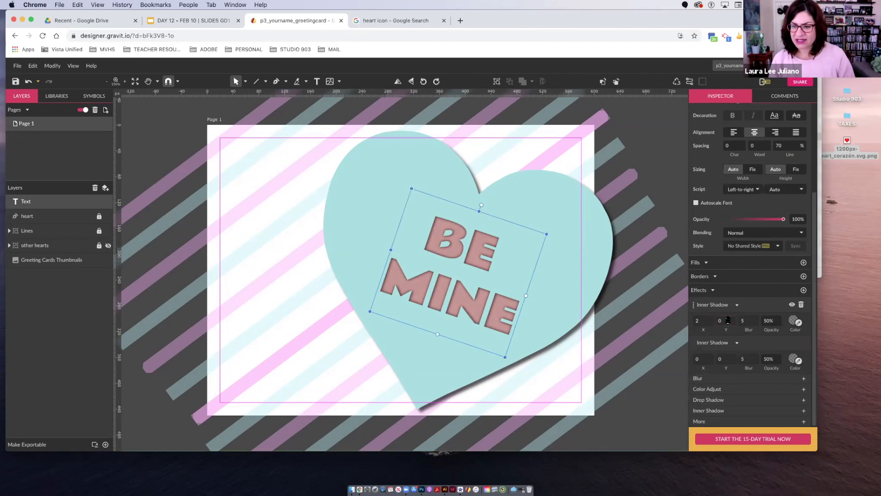
click(721, 320)
click(721, 320)
text(1)
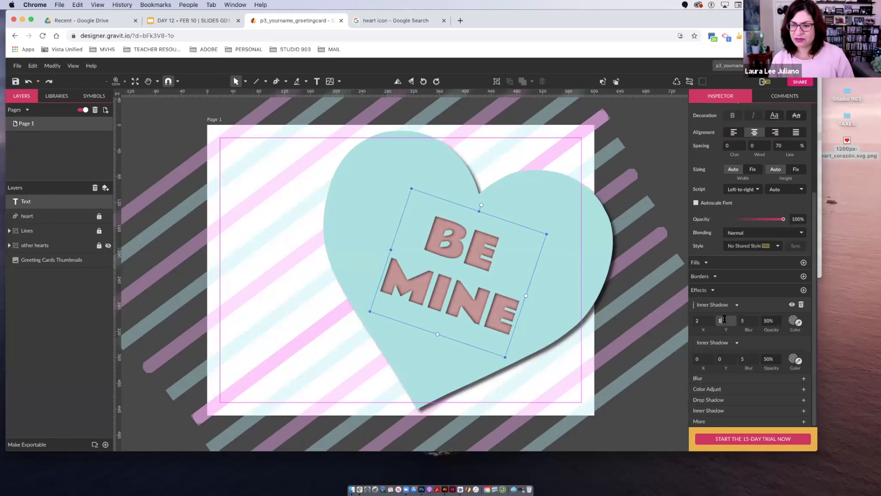
key(Return)
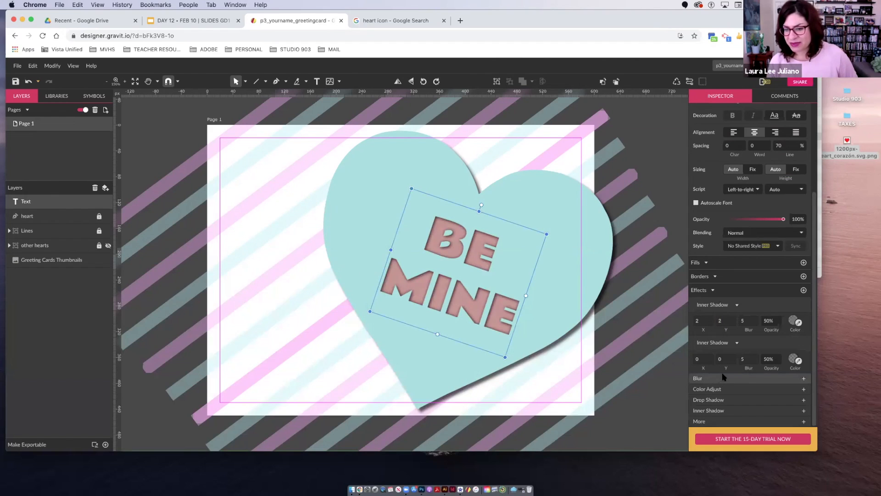
click(800, 343)
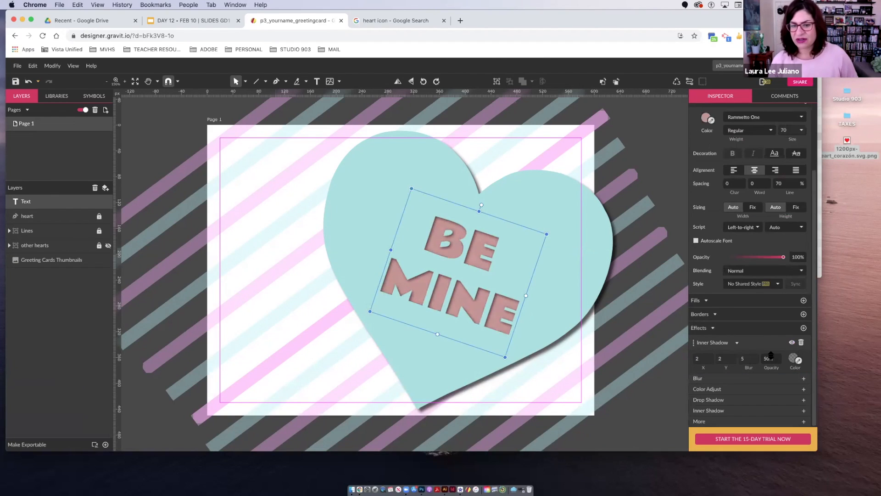
Step: Nudge the BE MINE text slightly up and to the right, and make it light pink (#FFADFF) at 71% opacity
drag(506, 320, 511, 316)
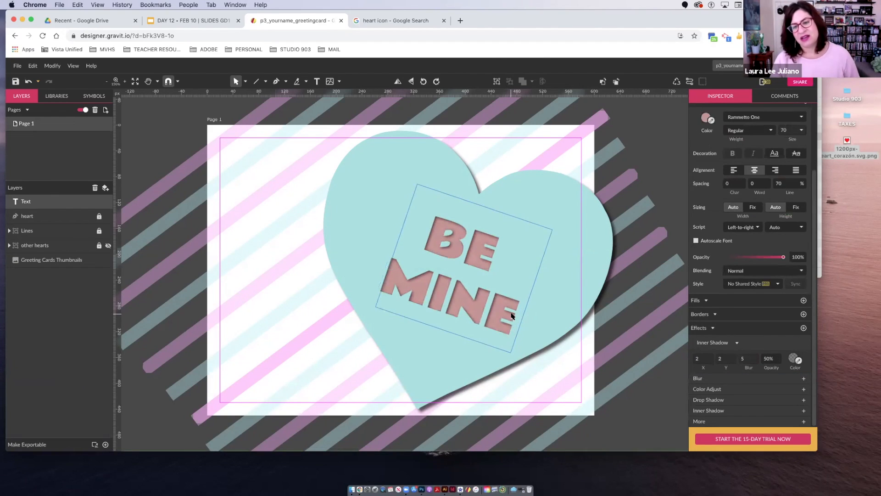
click(706, 119)
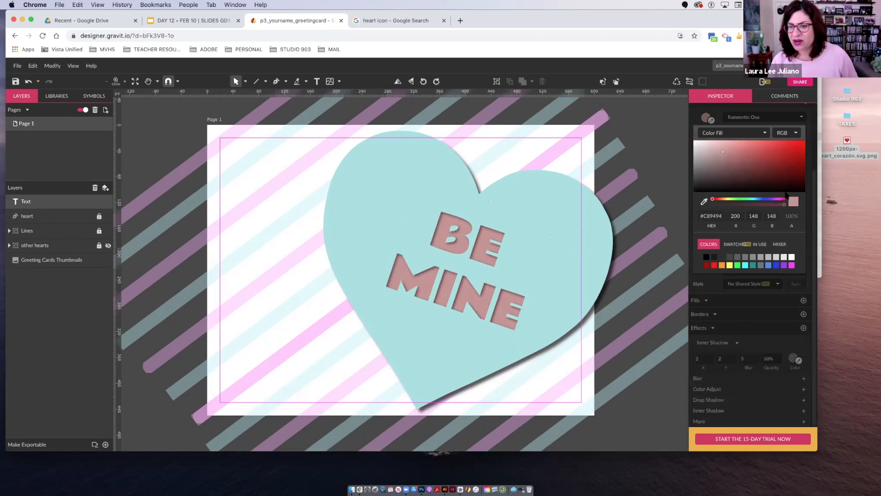
click(792, 265)
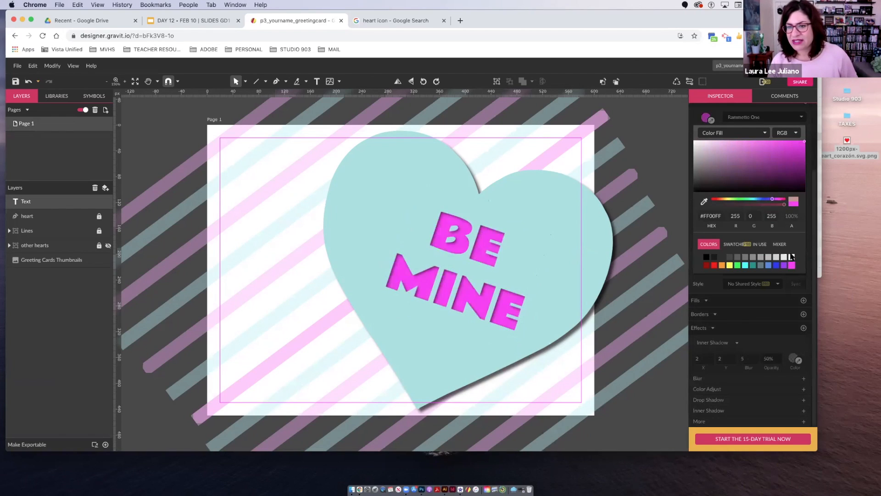
drag(744, 145, 730, 141)
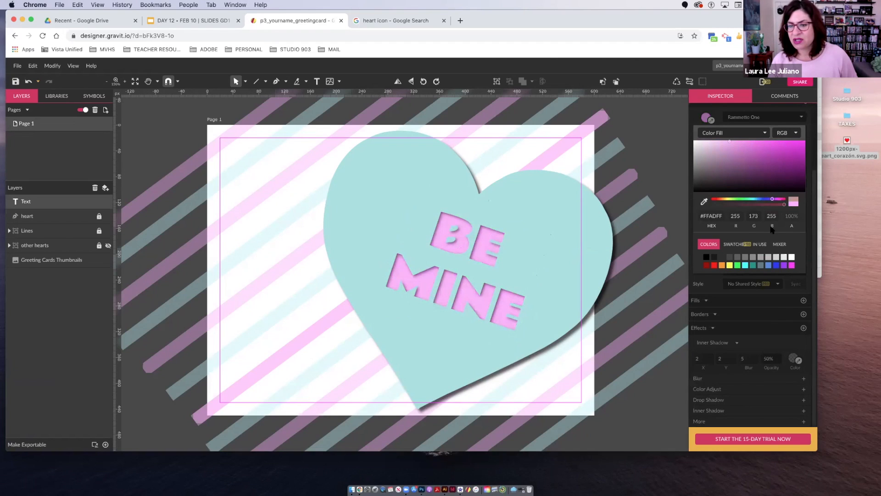
click(769, 346)
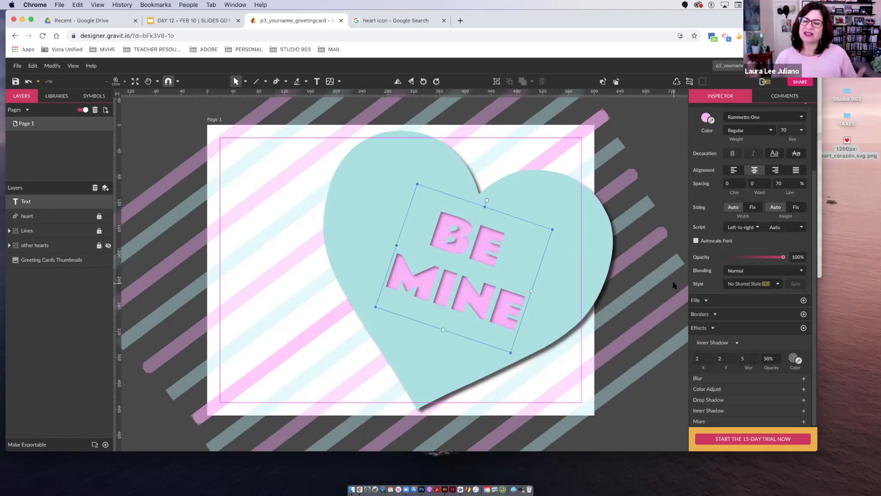
drag(783, 257, 767, 257)
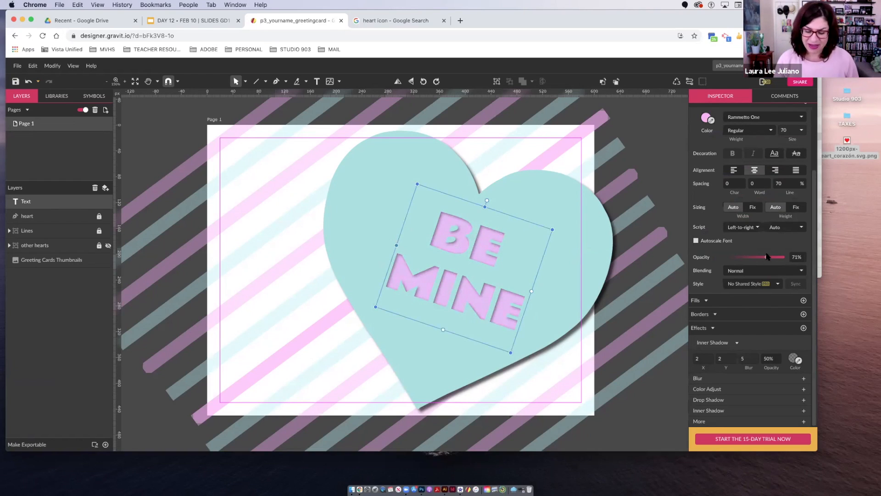
Step: Rename the text layer as BE MINE and lock it
double_click(31, 201)
text(B)
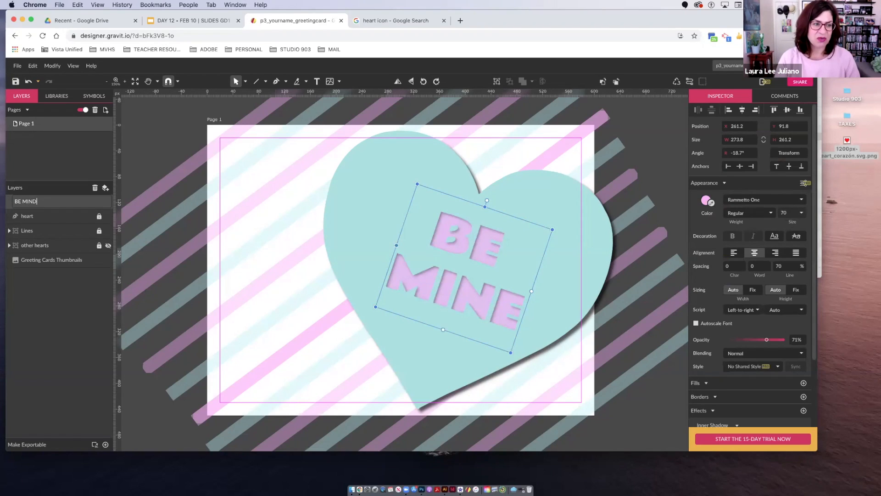
text(E MINE)
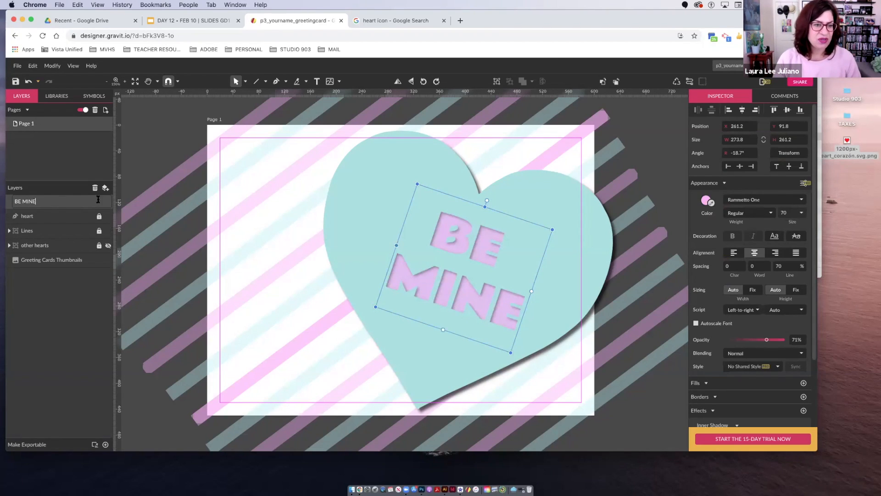
click(82, 268)
click(108, 202)
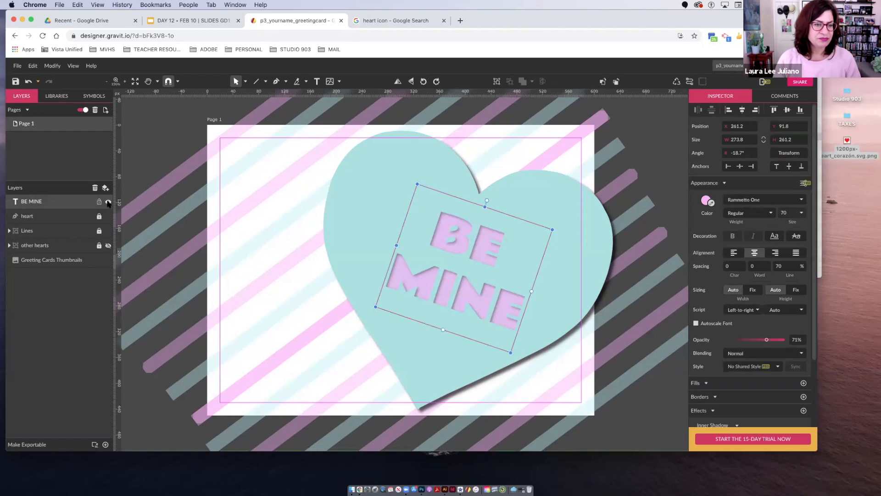
click(99, 202)
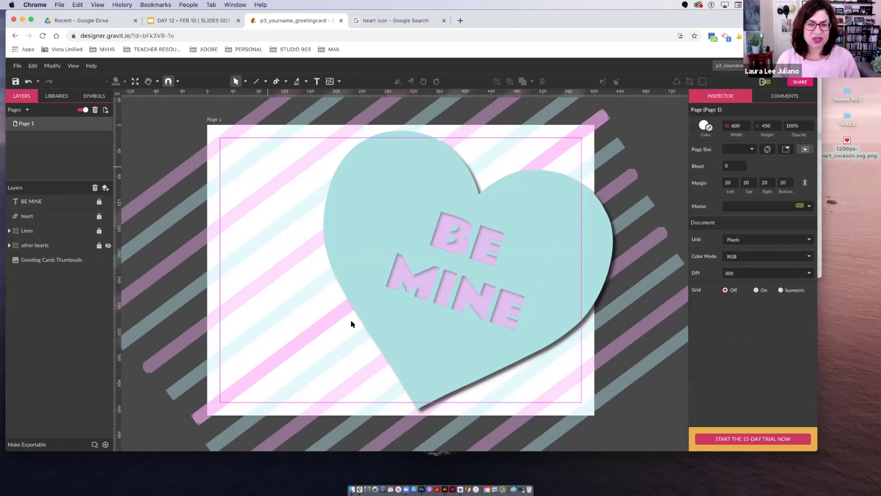
Step: Add a text box about 269 by 406 px on the card's left side reading I'M SWEET ON YOU, one word per line
click(317, 82)
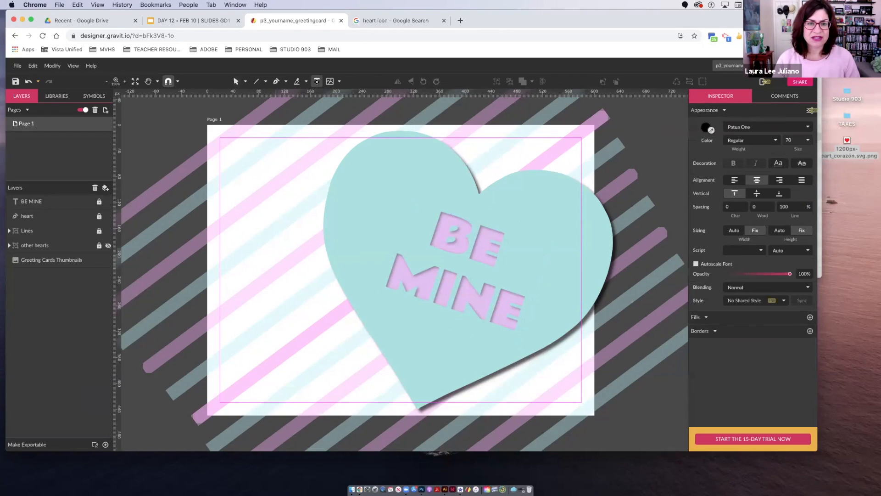
drag(219, 143, 393, 405)
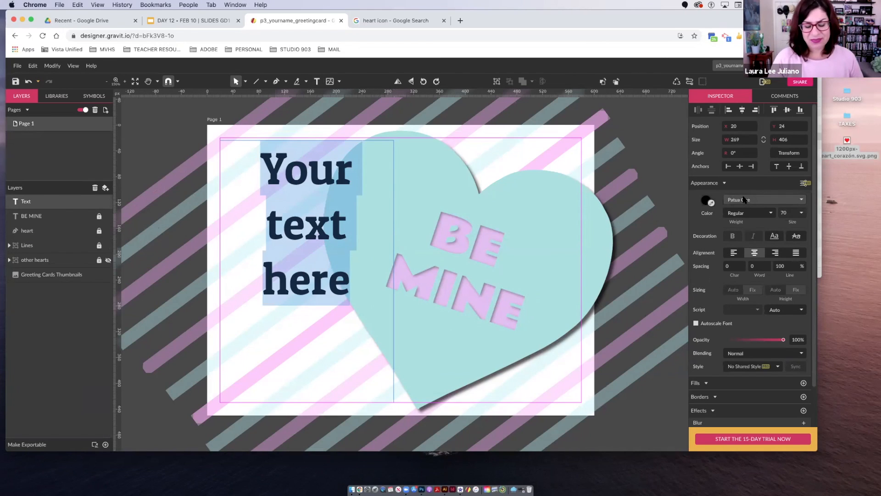
text(I')
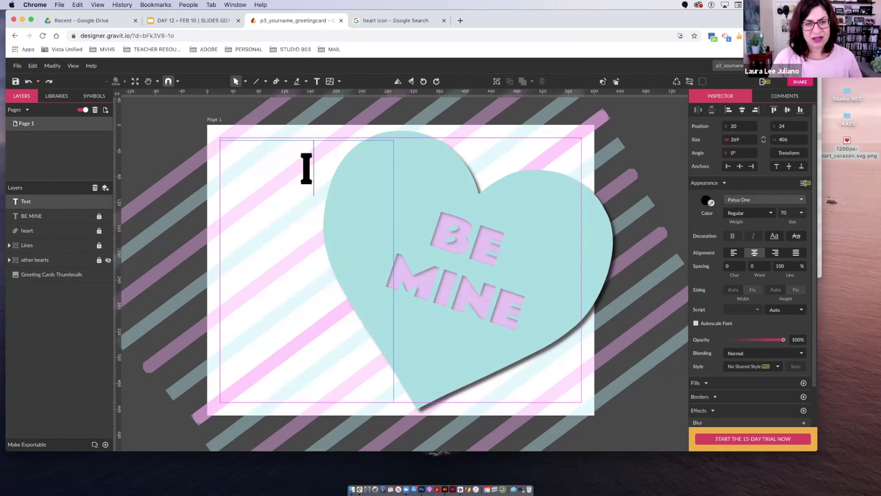
key(BackSpace)
text(M)
key(Return)
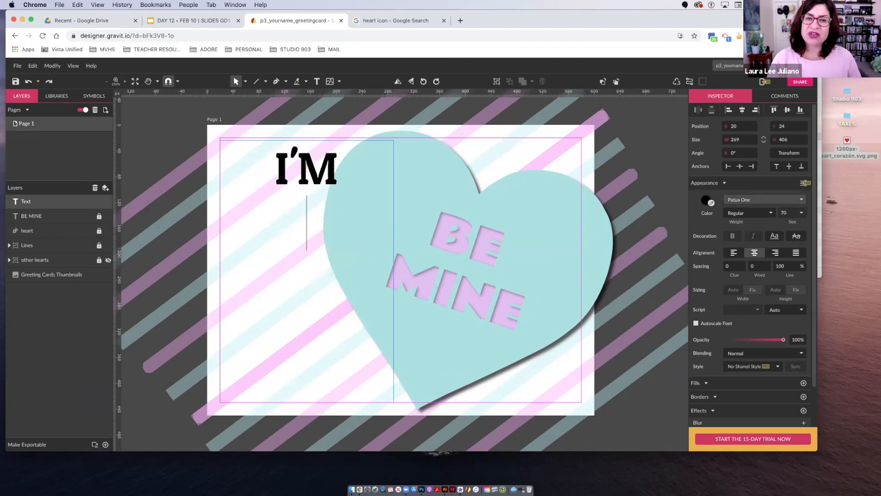
text(SWEET)
key(Return)
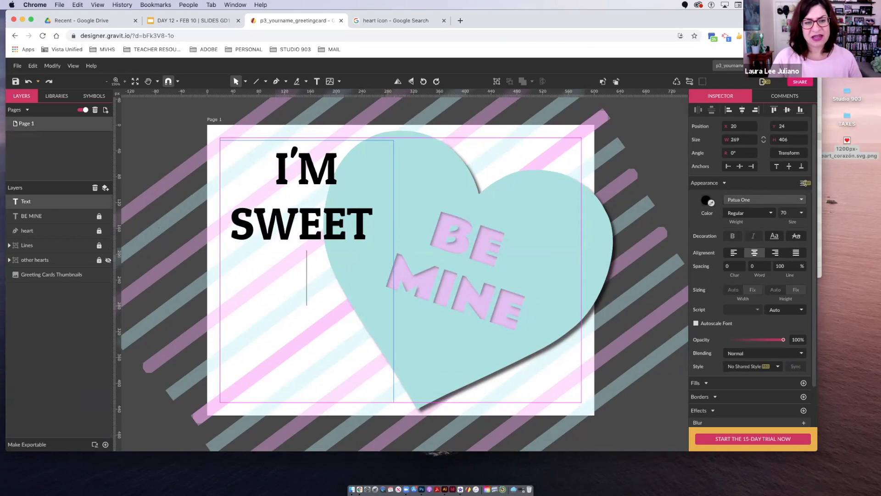
text(ON)
key(Return)
text(YOU)
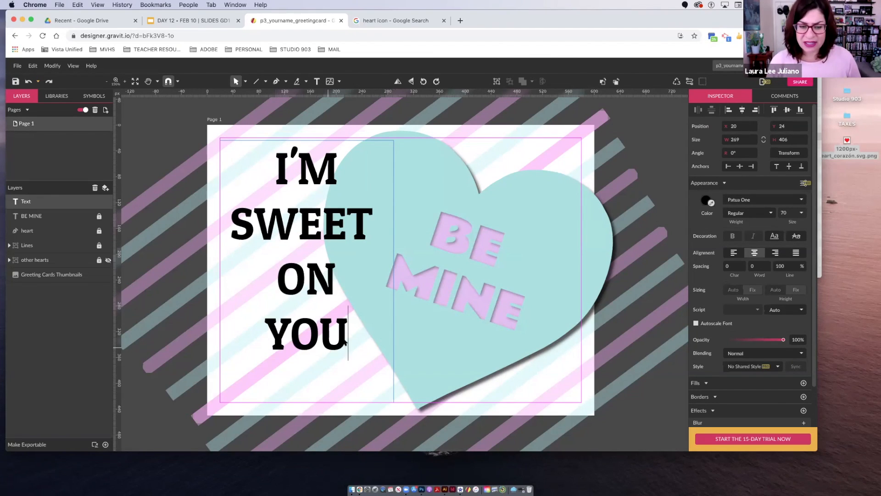
Step: Try Pacifico on the whole I'M SWEET ON YOU message and settle on the Nova Round font
drag(243, 159, 253, 154)
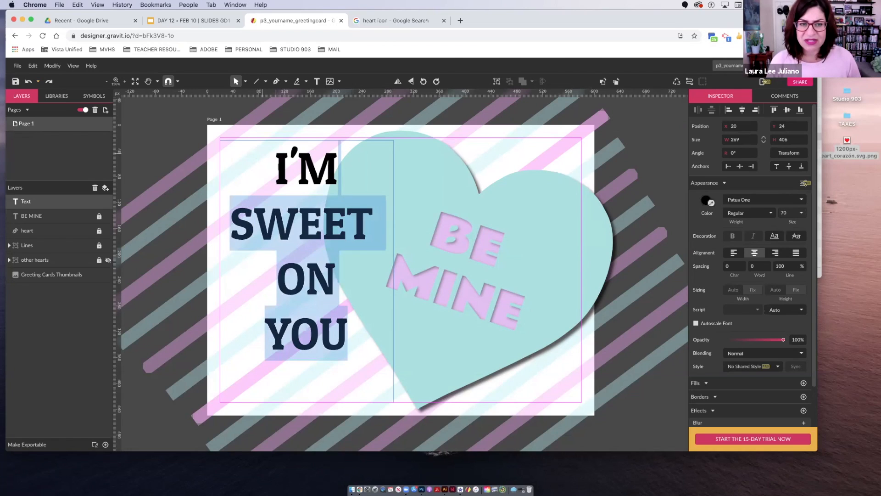
drag(279, 164, 290, 188)
key(super+a)
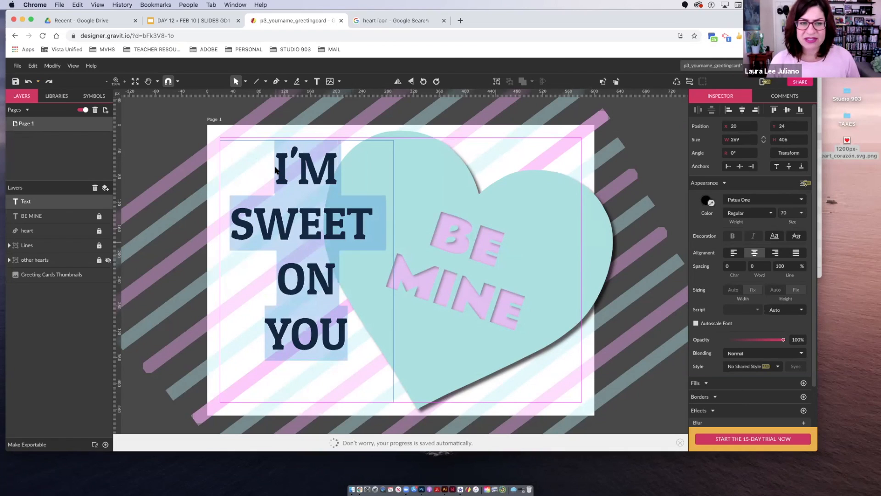
click(274, 166)
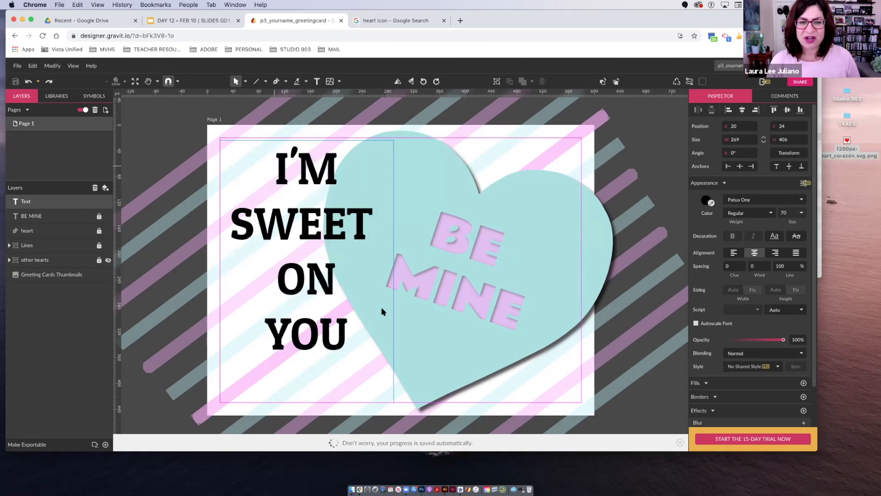
key(shift+Down)
key(shift+Down)
key(shift+Down)
key(shift+Down)
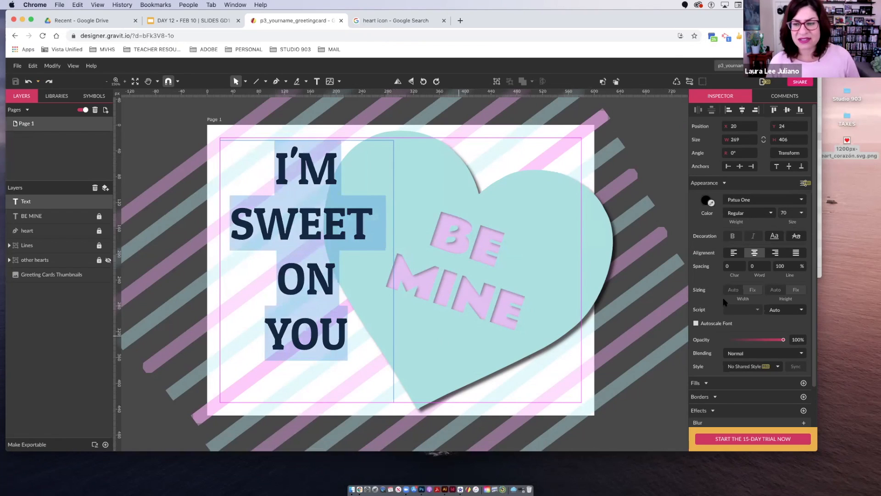
click(800, 200)
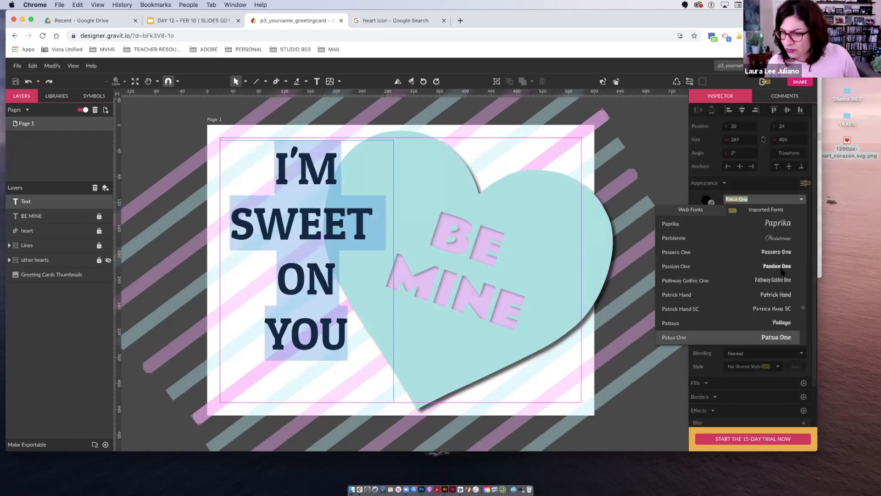
scroll(774, 320, up, 5)
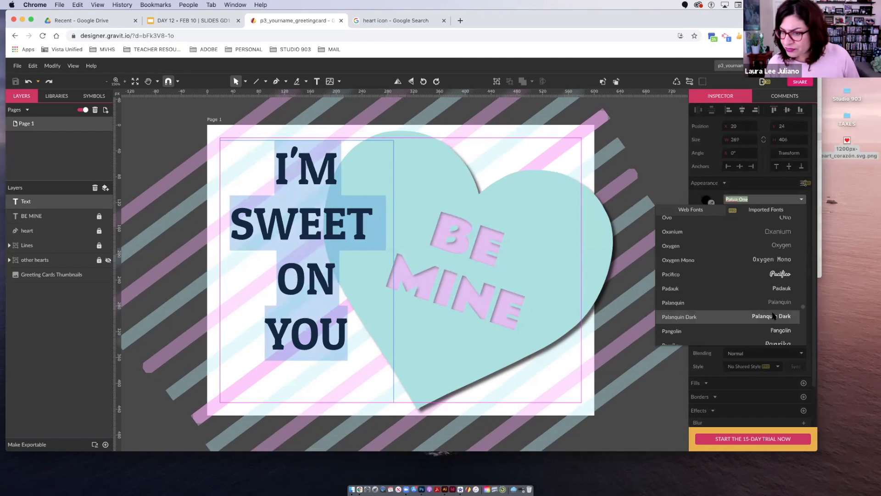
click(779, 276)
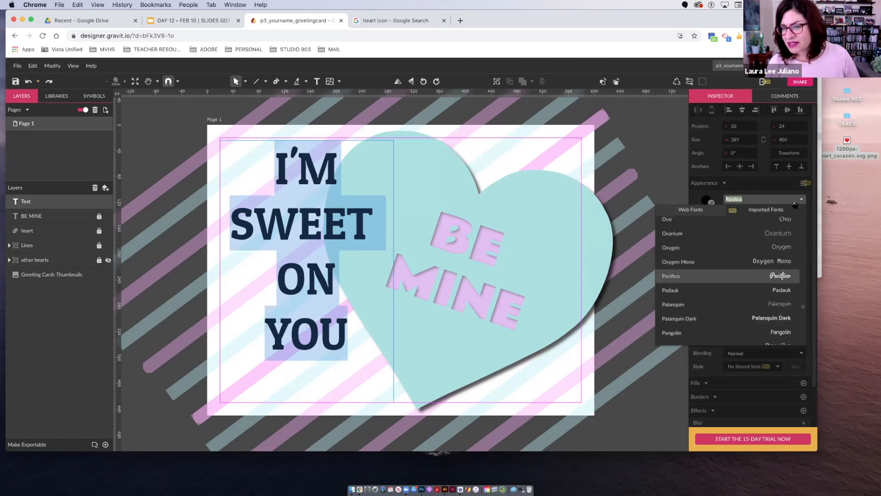
scroll(784, 251, up, 4)
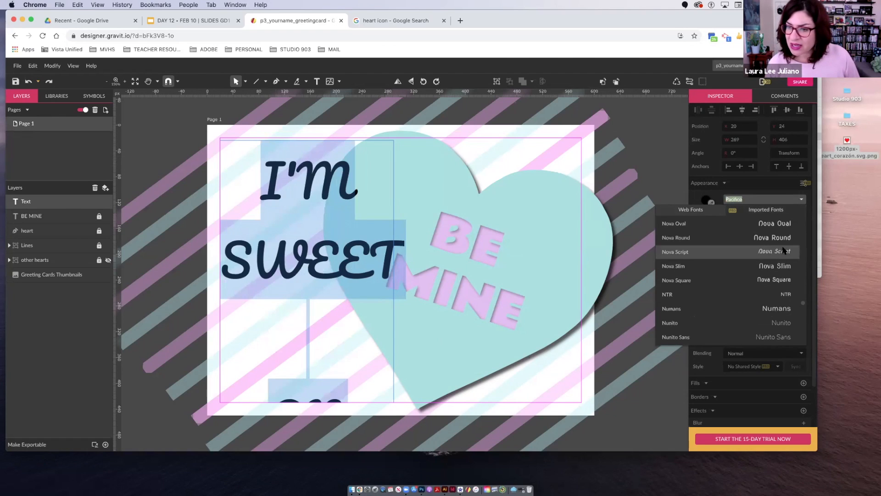
scroll(785, 285, up, 5)
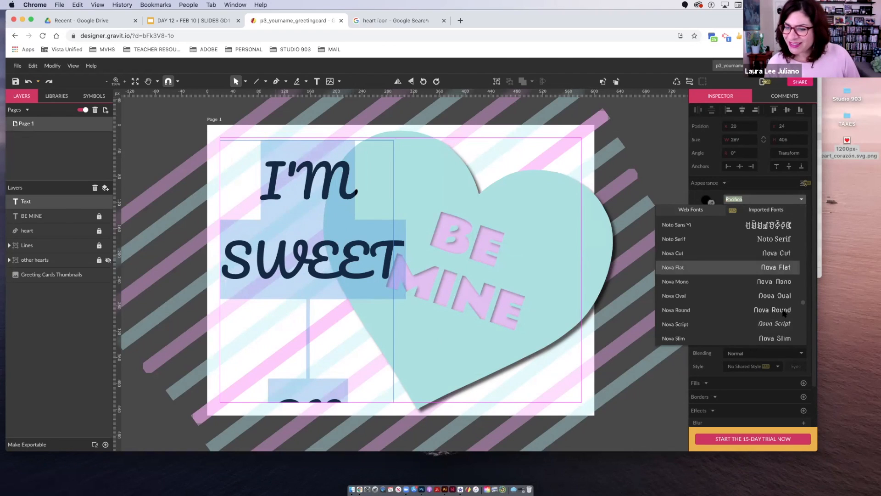
click(784, 310)
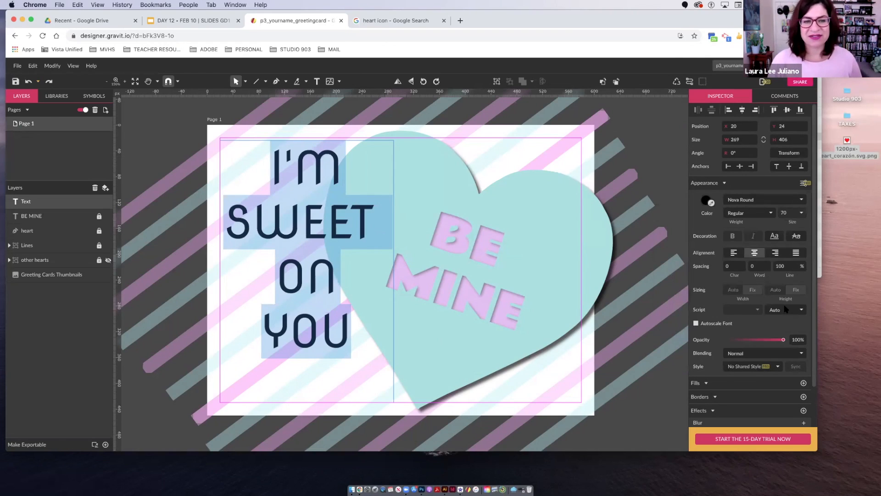
Step: Left-align all four lines of the I'M SWEET ON YOU message
click(307, 290)
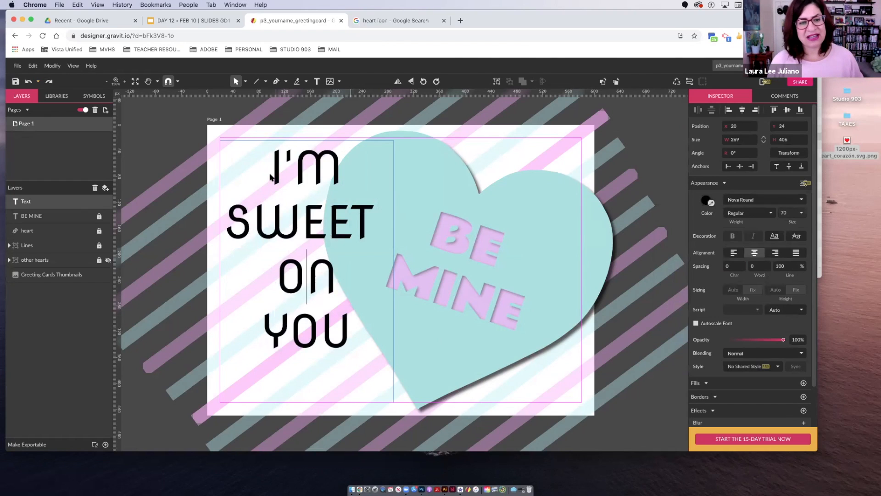
key(super+a)
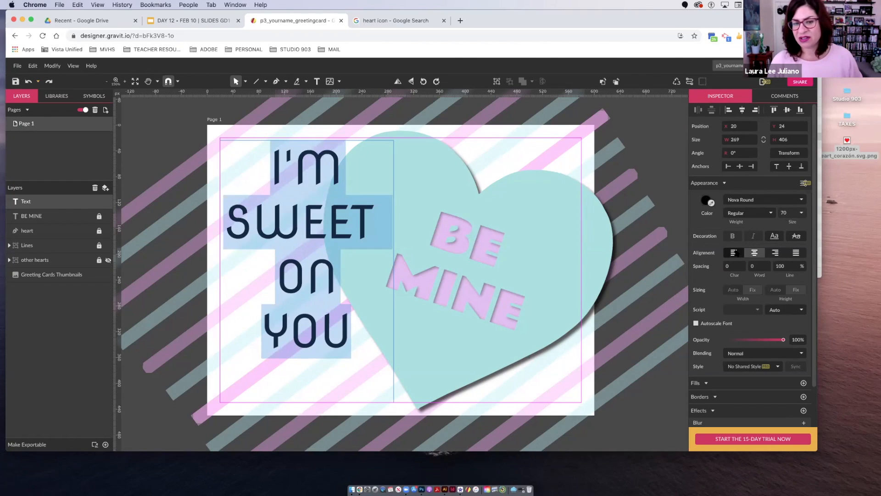
click(734, 252)
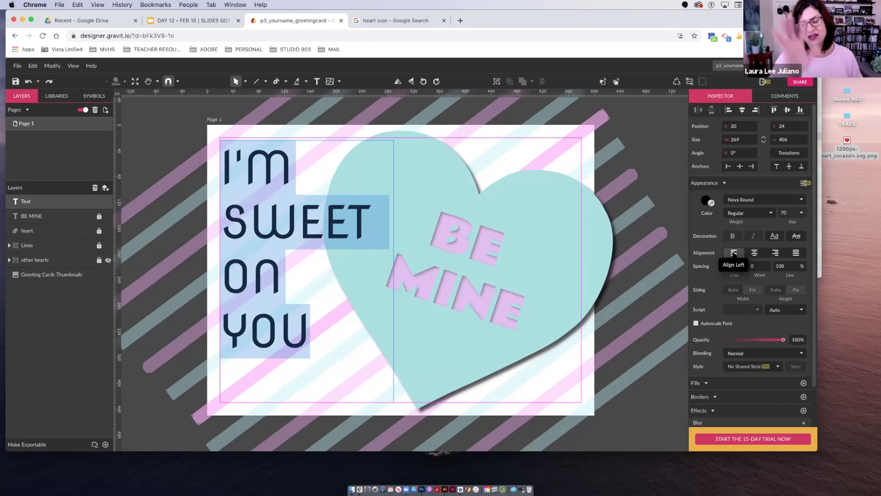
click(338, 345)
click(286, 244)
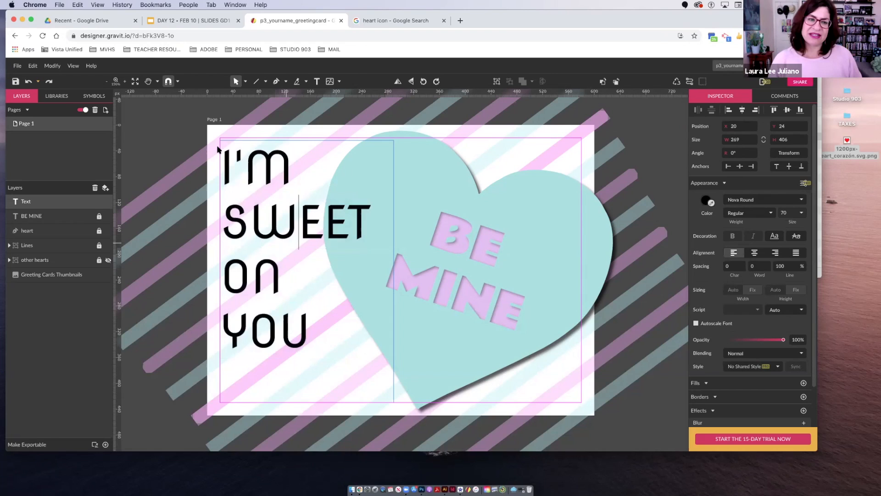
Step: Color the whole I'M SWEET ON YOU message dark purple (#6406A4)
drag(312, 349, 253, 273)
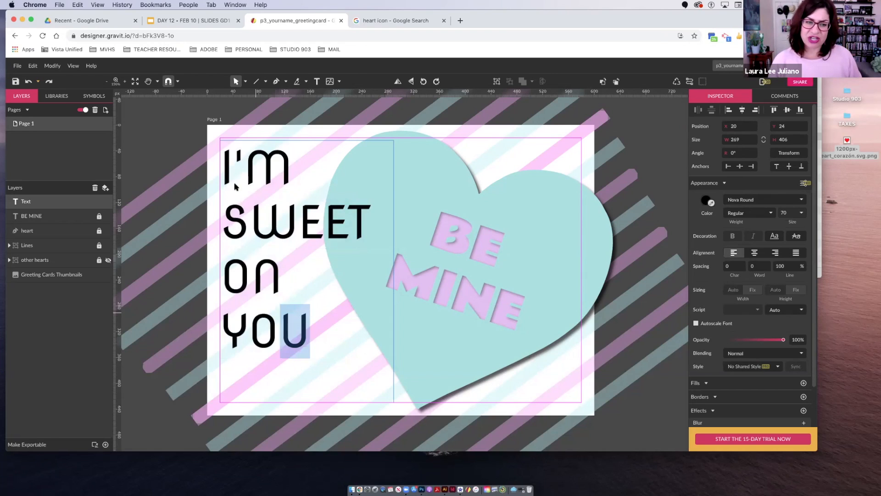
shift+click(223, 159)
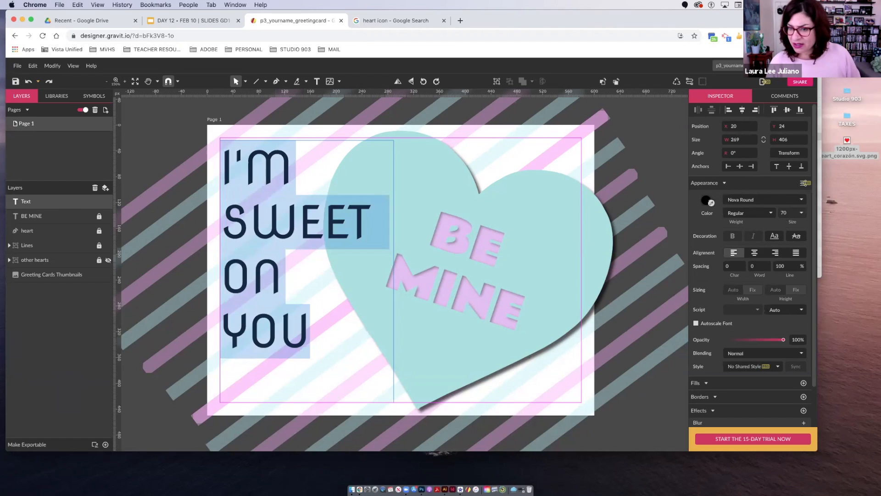
click(707, 200)
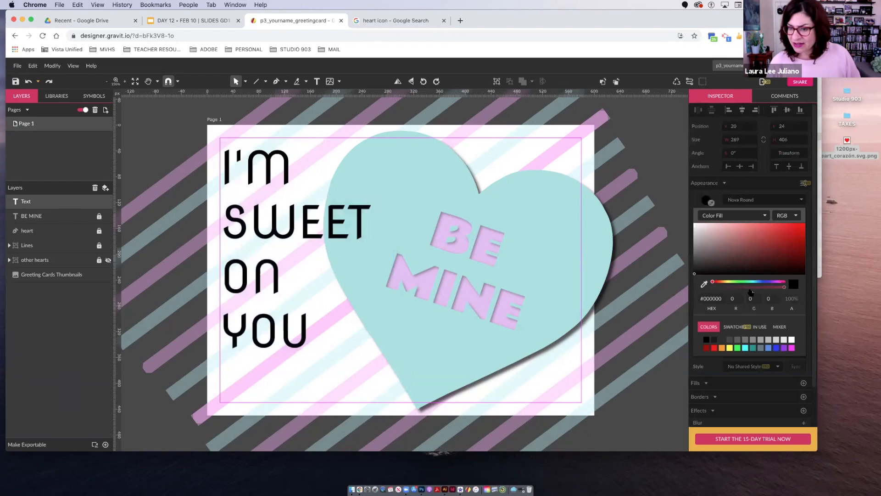
click(784, 348)
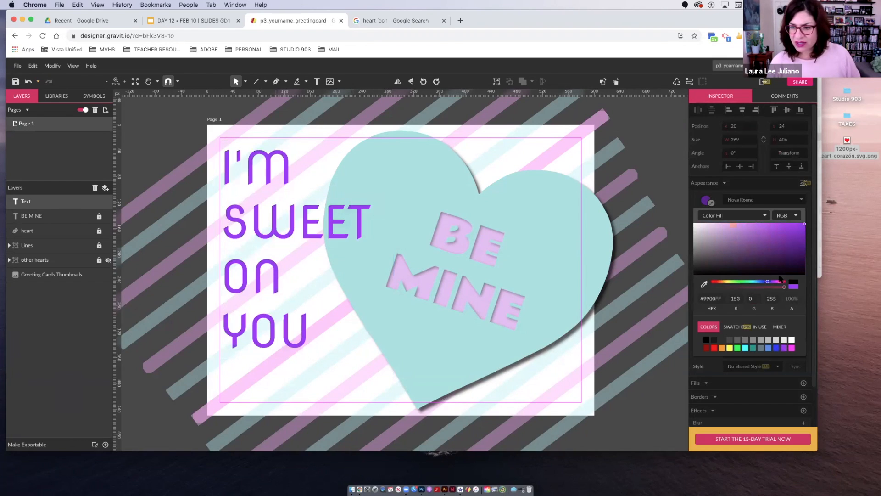
drag(800, 265, 801, 241)
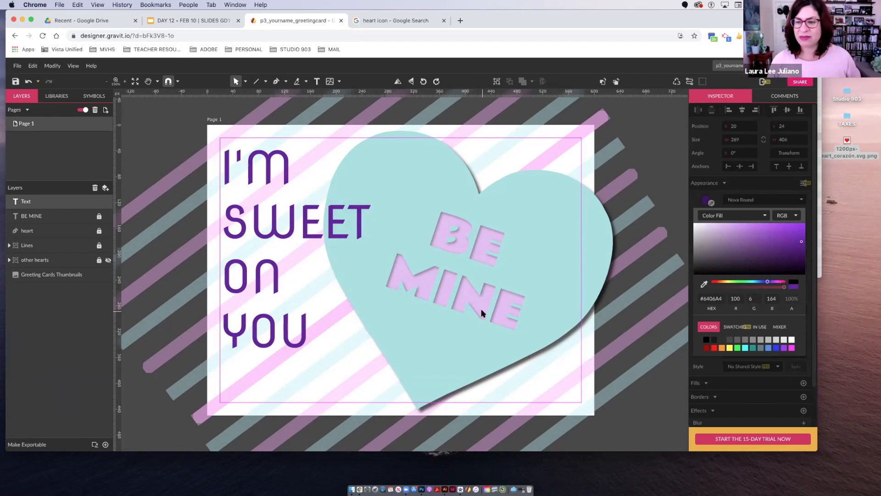
click(302, 228)
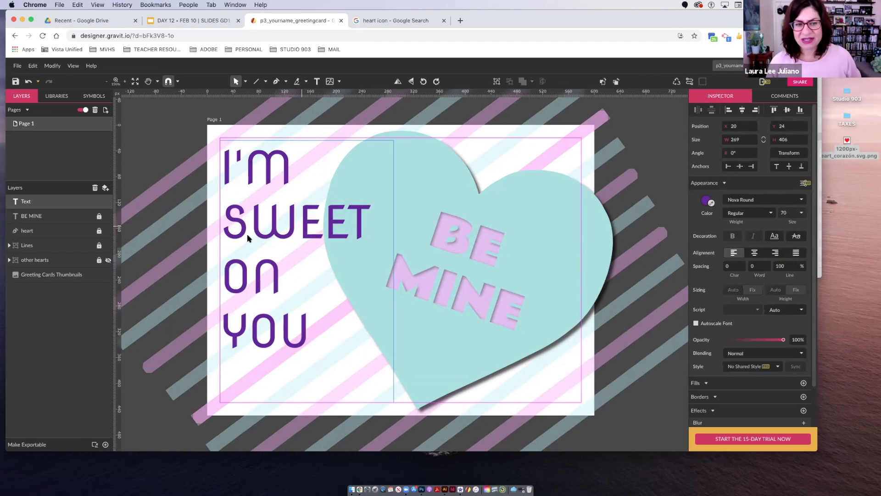
Step: Increase the line spacing of the whole I'M SWEET ON YOU message, first to 110% and finally to 120%
key(Up)
drag(310, 330, 225, 155)
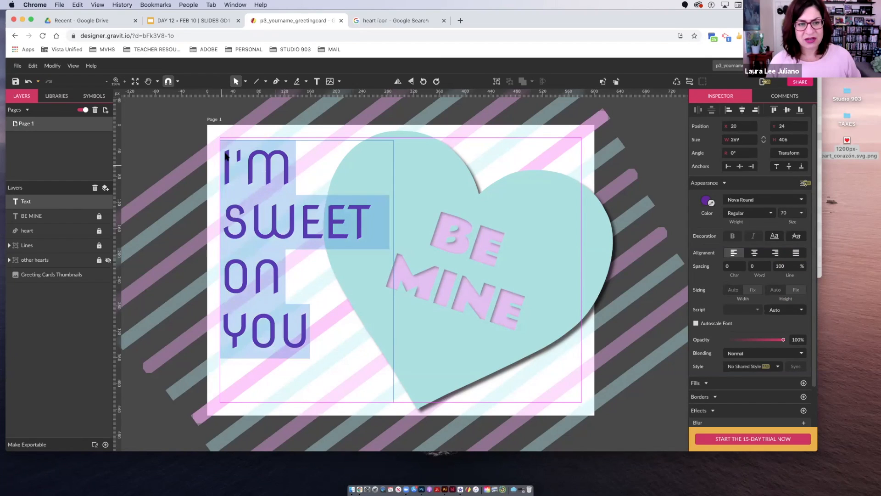
click(790, 267)
double_click(790, 267)
text(110)
key(Return)
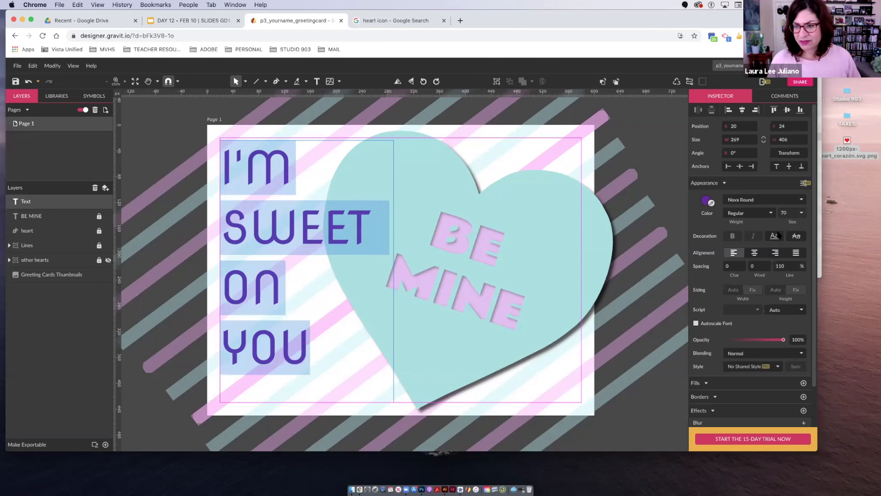
key(Tab)
click(774, 236)
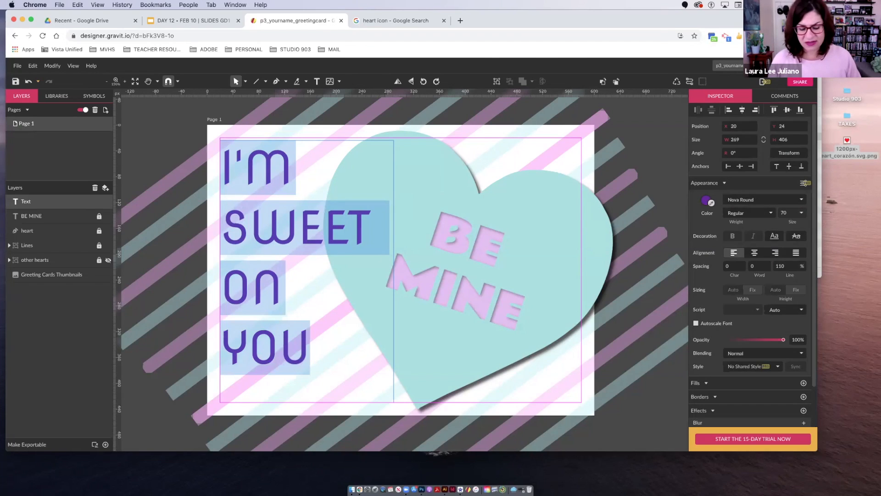
click(780, 266)
text(120)
click(189, 214)
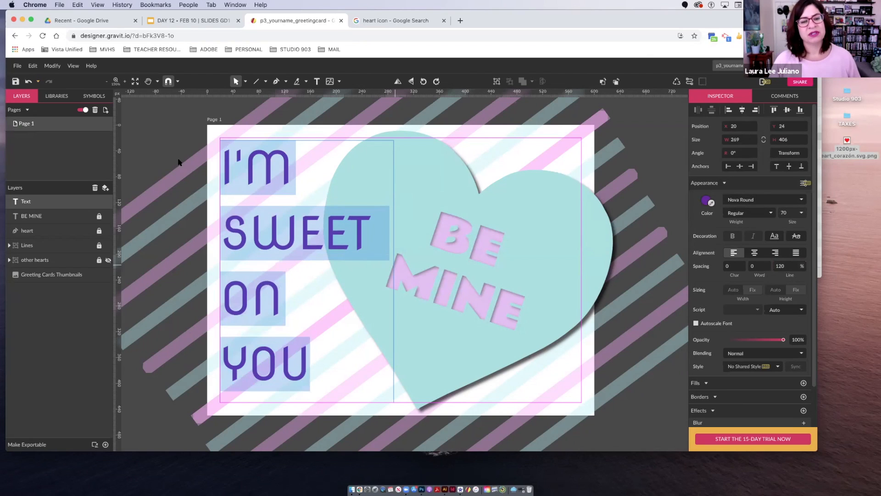
Step: Rename the message's text layer as I'M SWEET and move the Greeting Cards Thumbnails layer above the other hearts layer
key(Escape)
click(26, 202)
double_click(26, 201)
text(I'M)
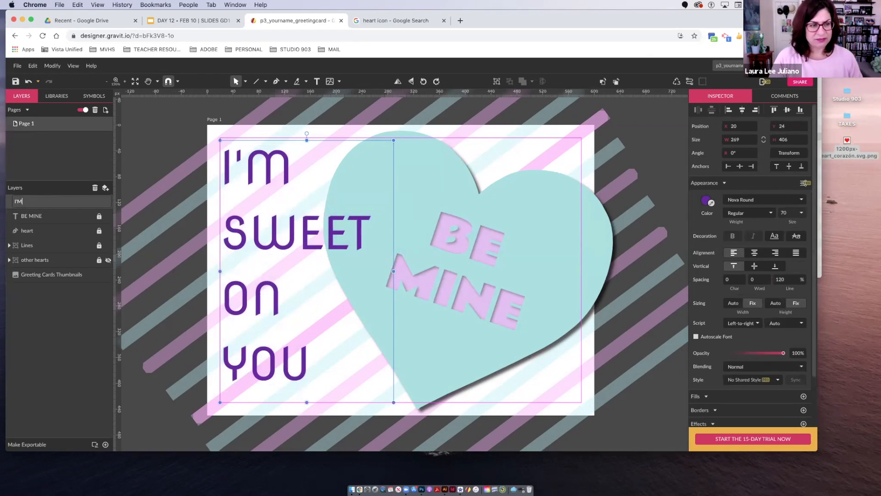
text( SWEET)
key(Return)
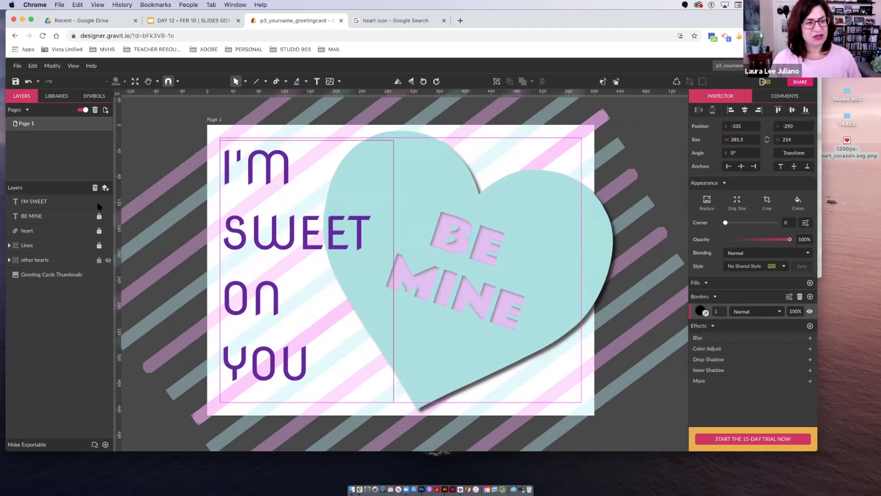
click(97, 203)
drag(53, 220, 43, 274)
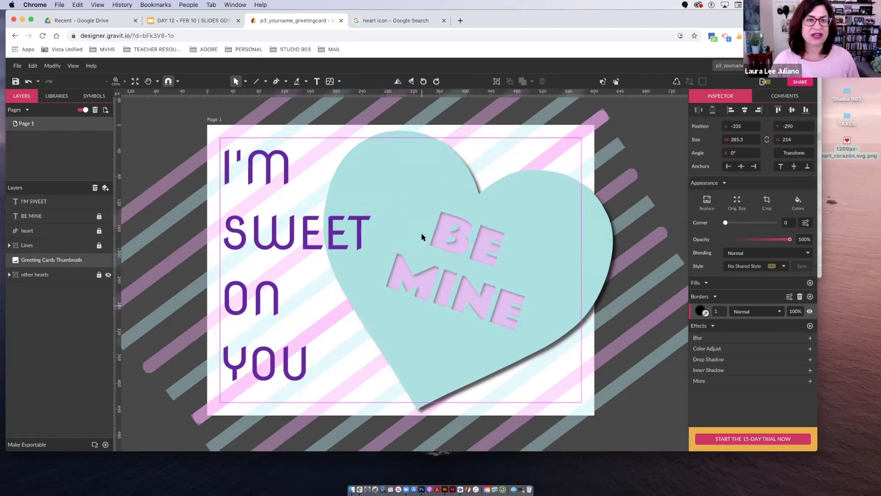
Step: Add a new text object at the card's lower margin, just right of the heart's tip
click(316, 82)
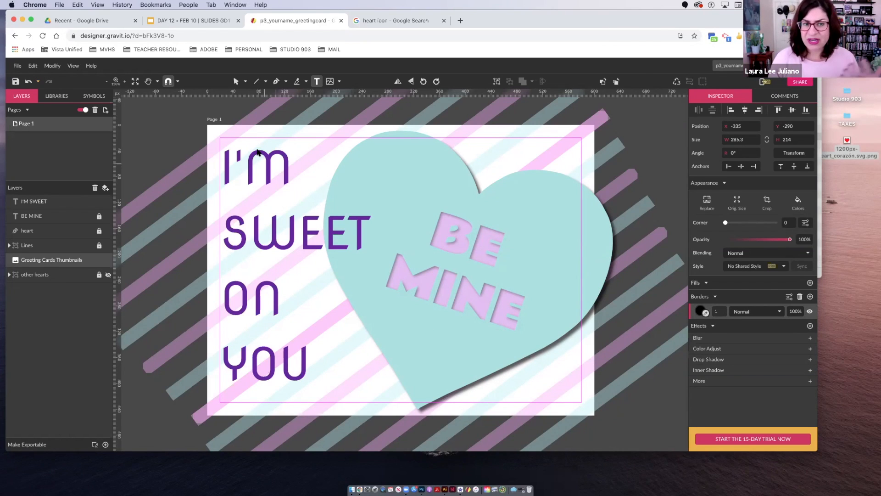
drag(462, 394, 580, 402)
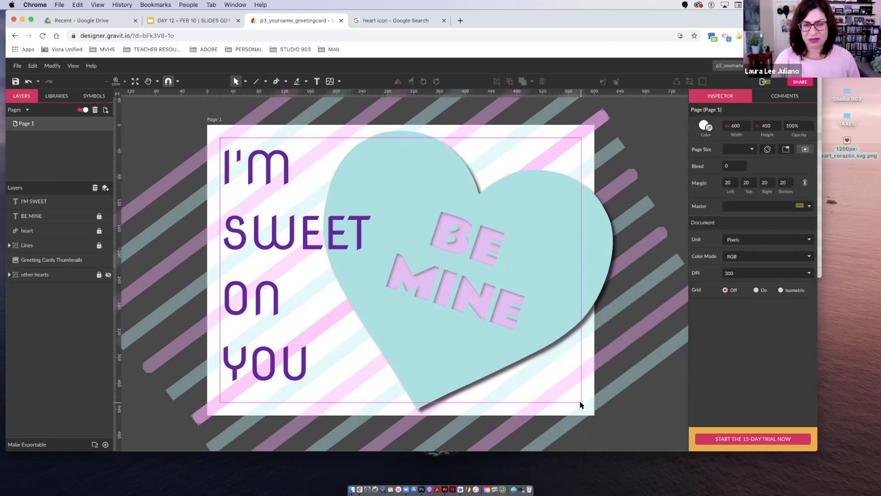
click(317, 81)
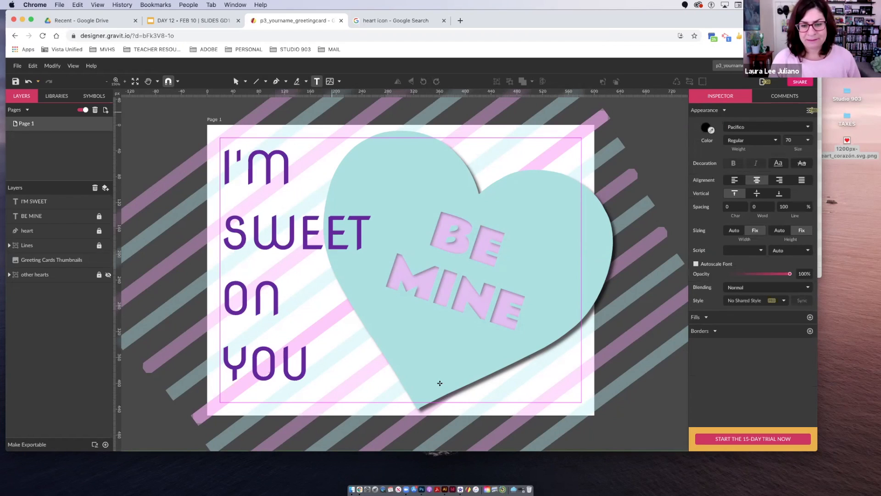
click(460, 398)
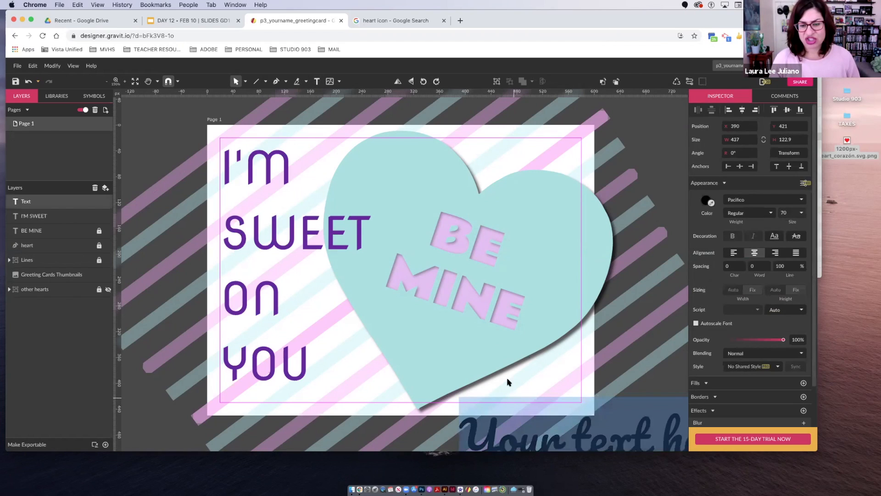
Step: Move the new placeholder text up over the lower half of the heart, to about X 169, Y 244
drag(613, 428, 568, 398)
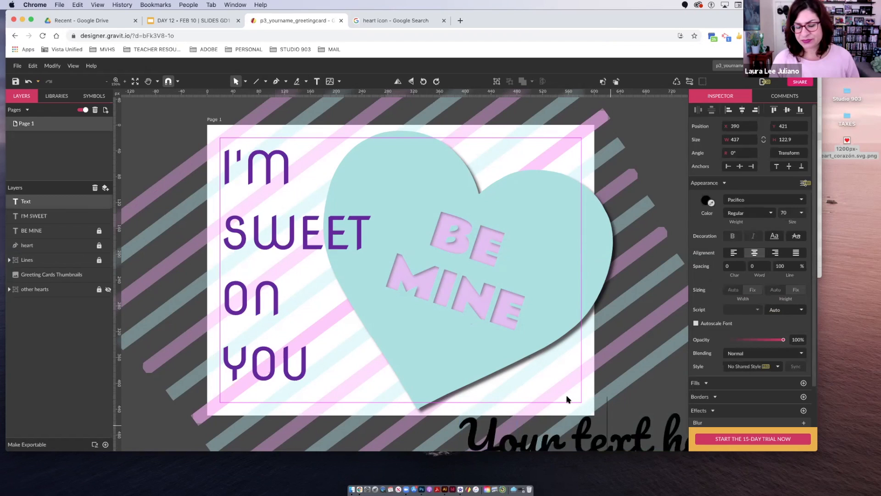
key(super+a)
scroll(621, 394, down, 2)
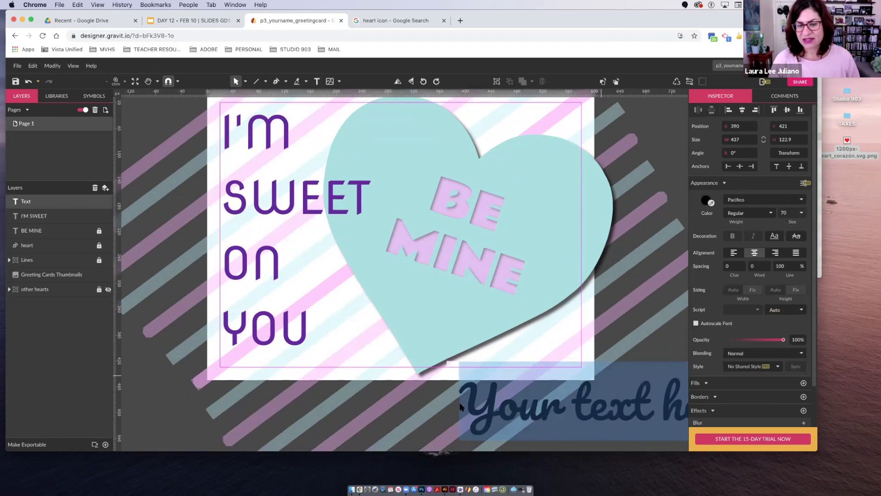
click(236, 81)
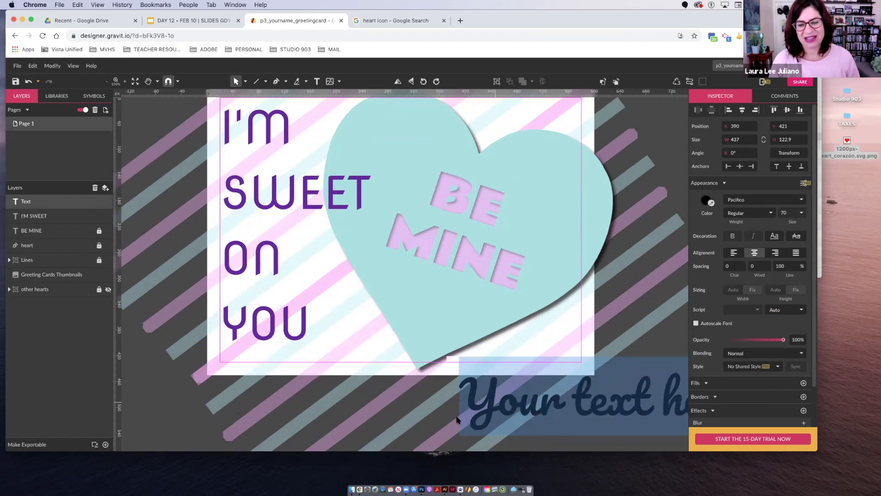
click(437, 416)
drag(493, 413, 413, 306)
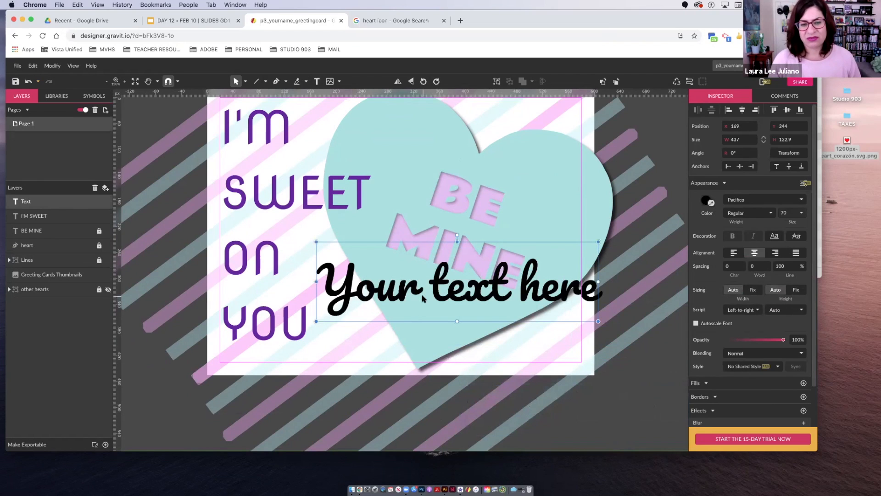
double_click(403, 297)
double_click(403, 297)
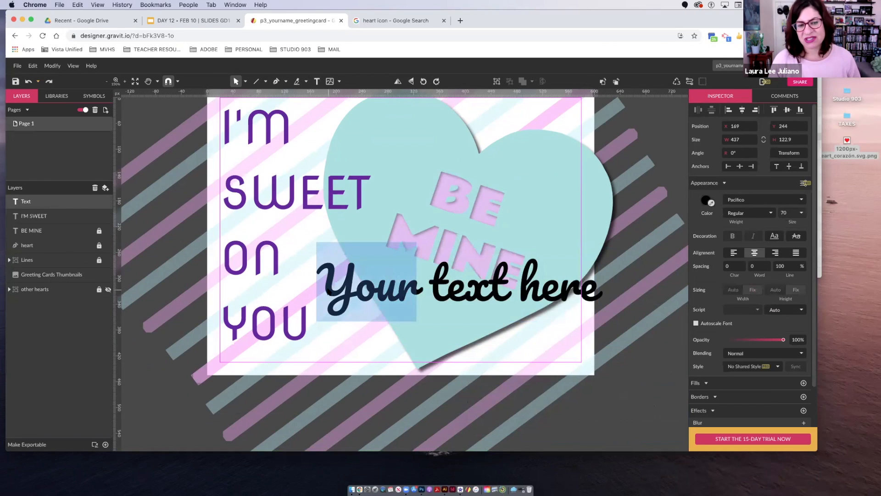
click(328, 289)
key(shift+Right)
key(shift+Right)
key(shift+Right)
key(shift+Right)
key(shift+Right)
key(shift+Right)
key(shift+Right)
key(shift+Right)
key(shift+Right)
key(shift+Right)
key(shift+Right)
key(shift+Right)
key(shift+Right)
key(shift+Right)
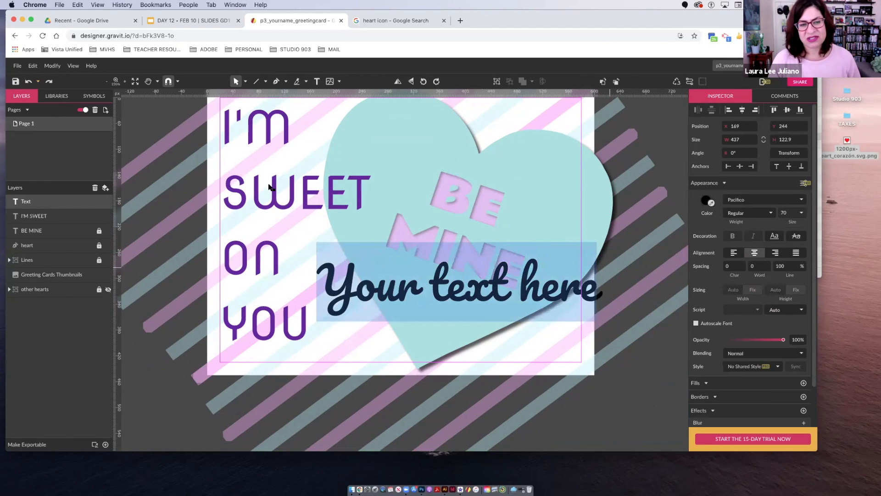
click(270, 192)
double_click(270, 190)
click(272, 191)
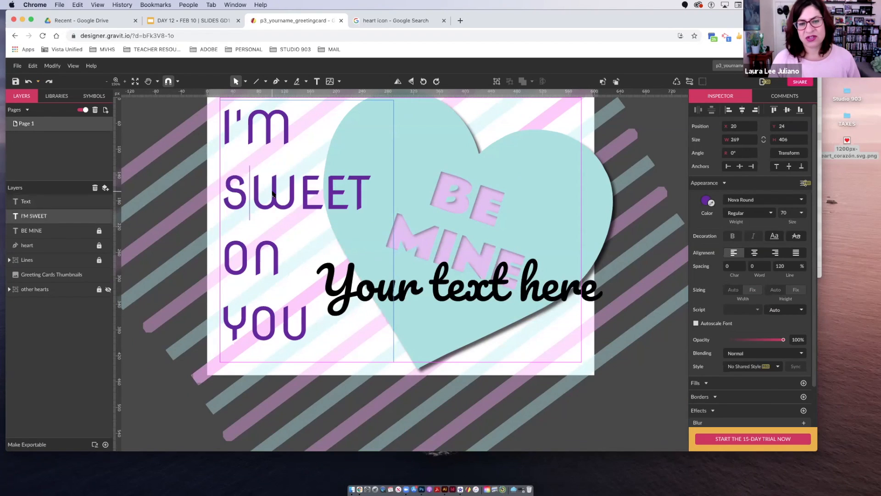
click(445, 290)
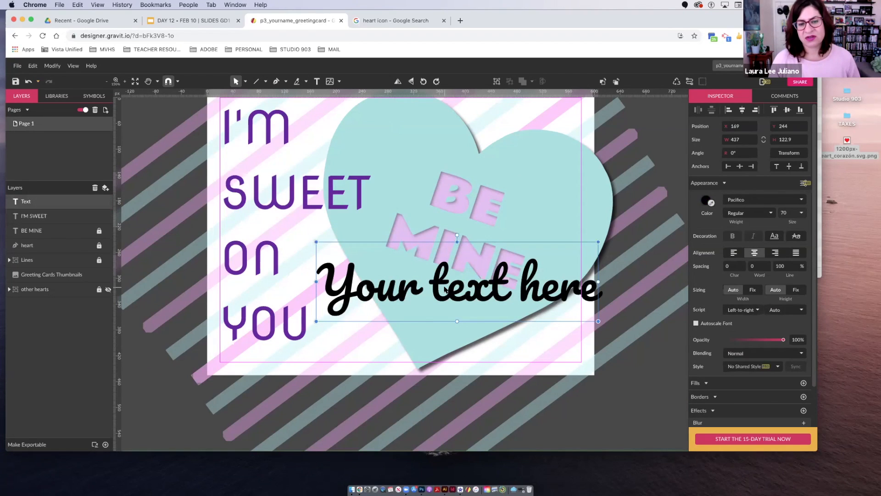
drag(444, 290, 442, 290)
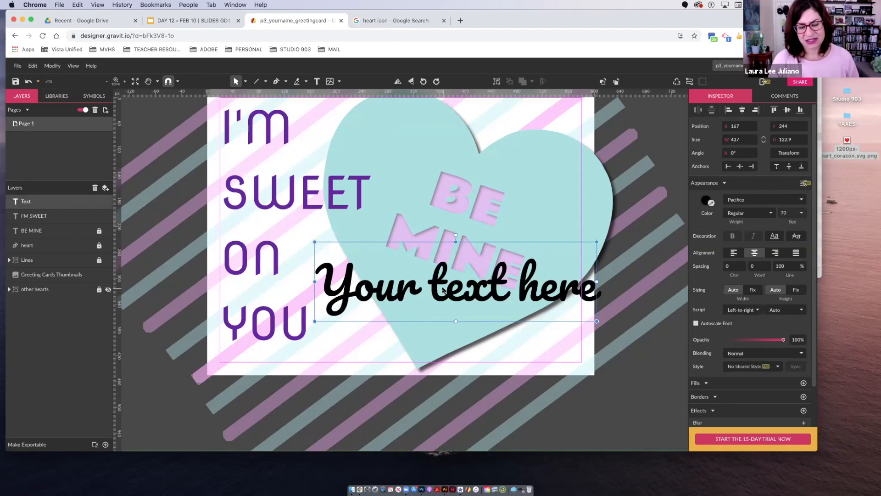
click(545, 352)
click(639, 352)
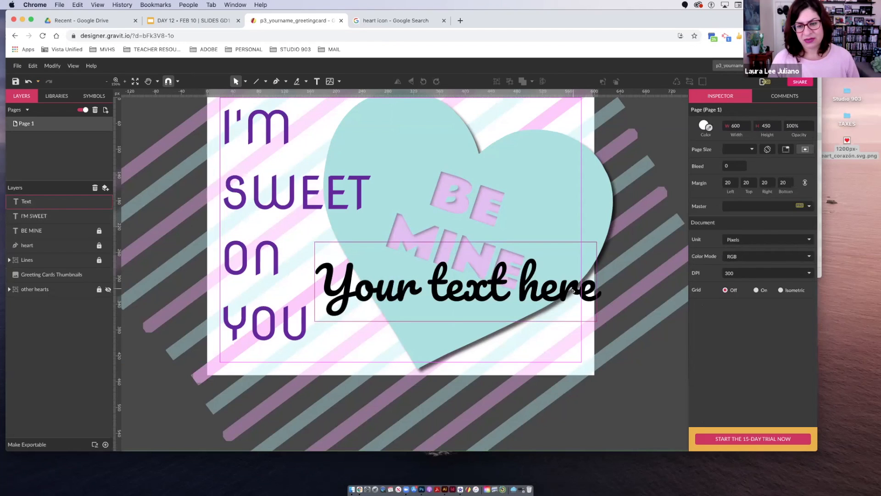
Step: Change the font of the whole placeholder text to Nova Round
click(574, 288)
double_click(592, 293)
drag(592, 293, 334, 287)
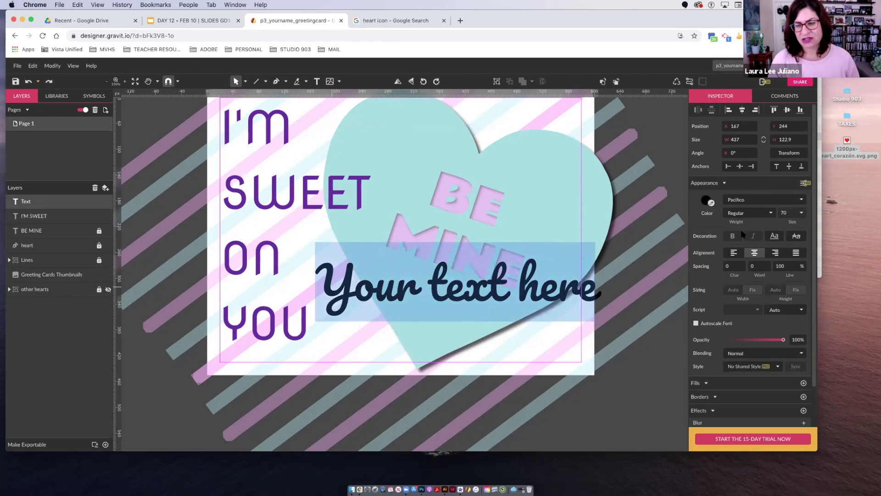
click(767, 199)
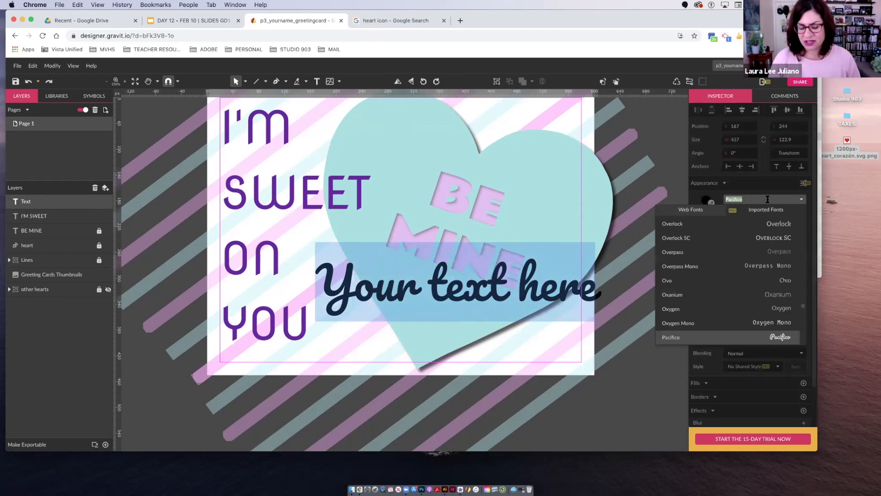
text(nova)
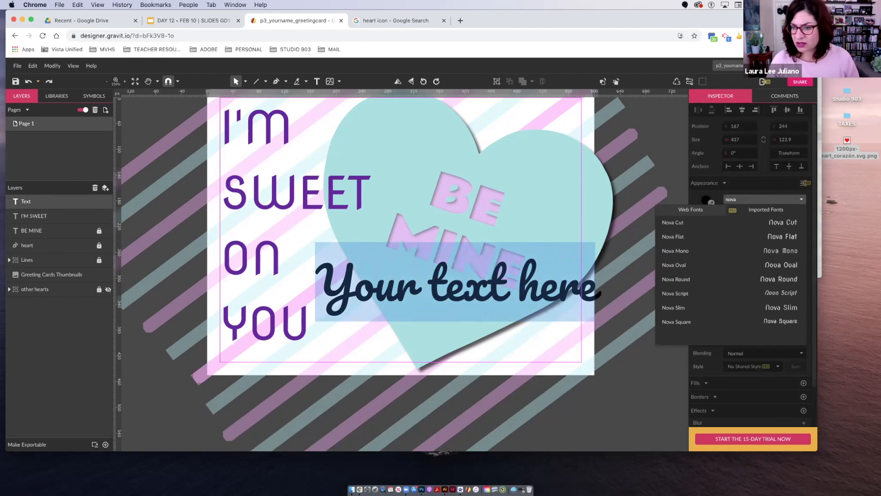
click(747, 279)
Step: Set the size of the whole placeholder text to 10
drag(339, 270, 317, 269)
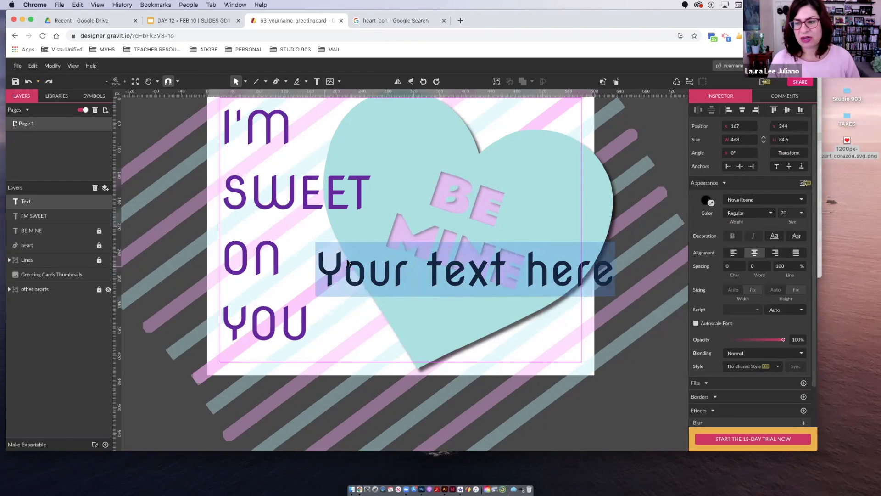
click(798, 212)
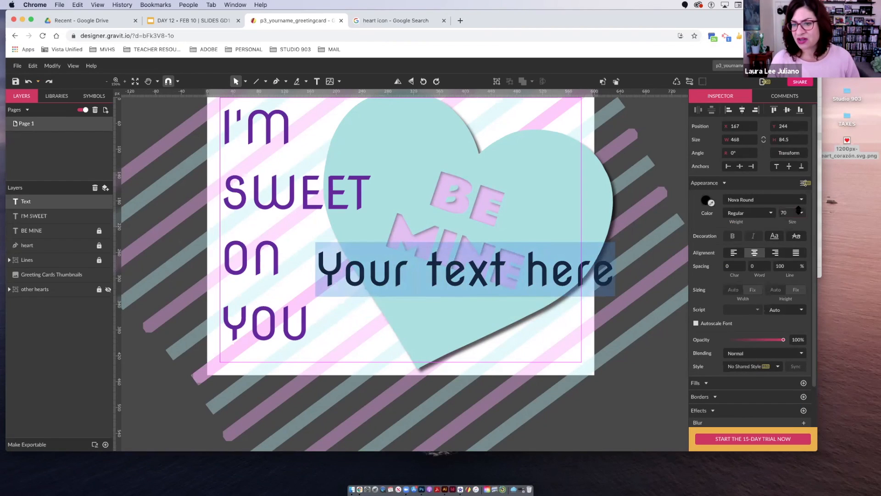
click(799, 211)
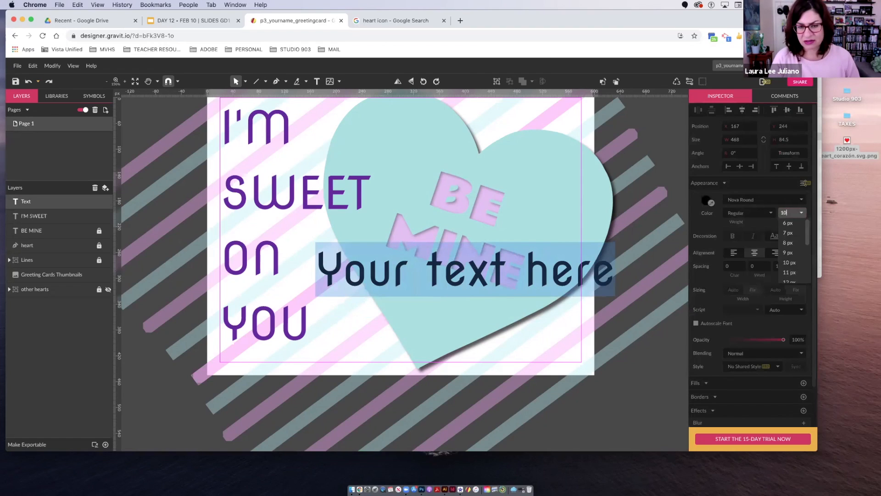
text(10)
key(Return)
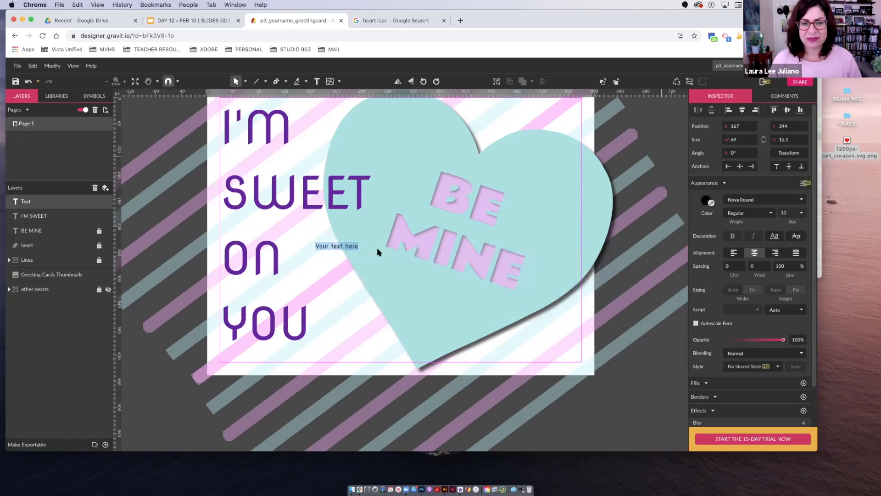
Step: Replace the placeholder text with the credit line "create just for you by" followed by the card maker's name
click(354, 249)
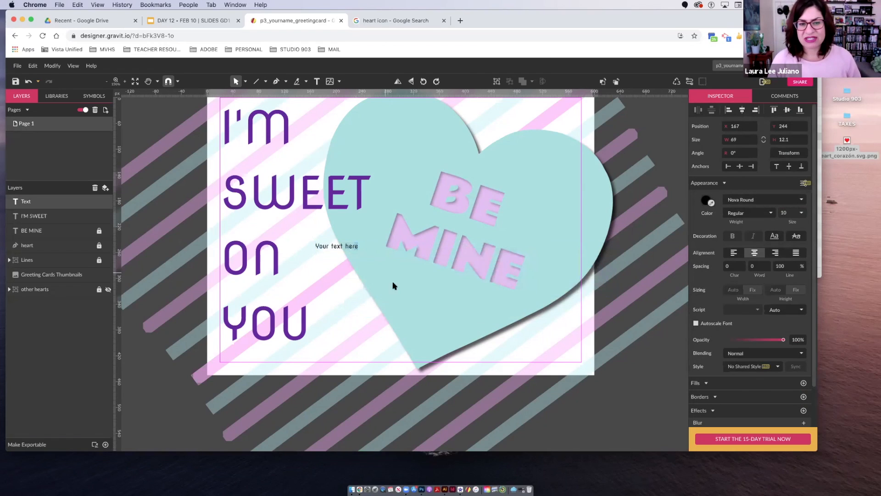
double_click(357, 248)
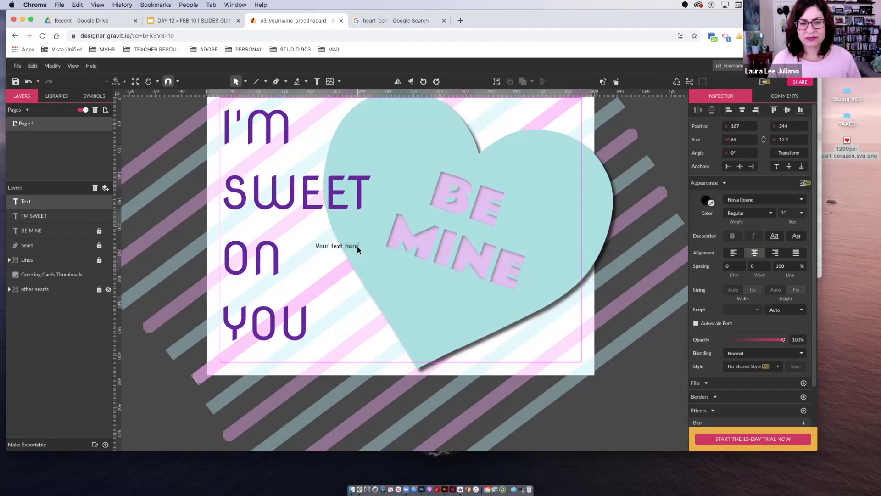
drag(316, 245, 315, 245)
text(create just for you by)
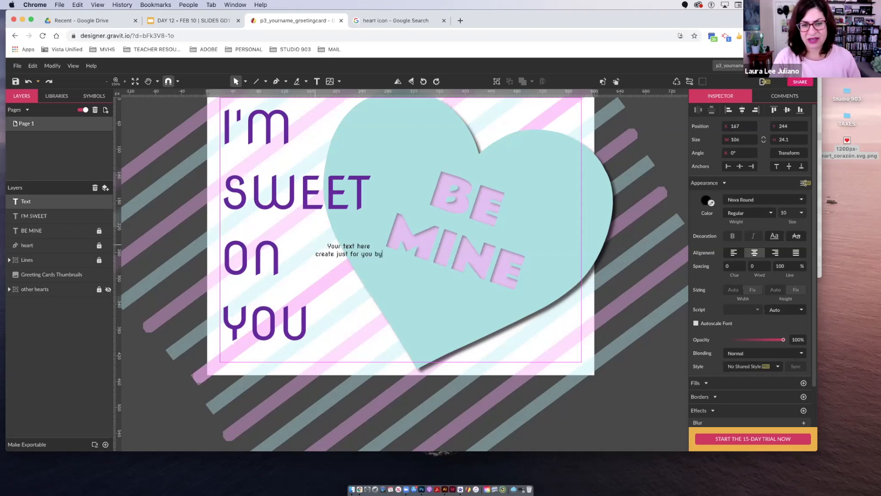
text( laura lee)
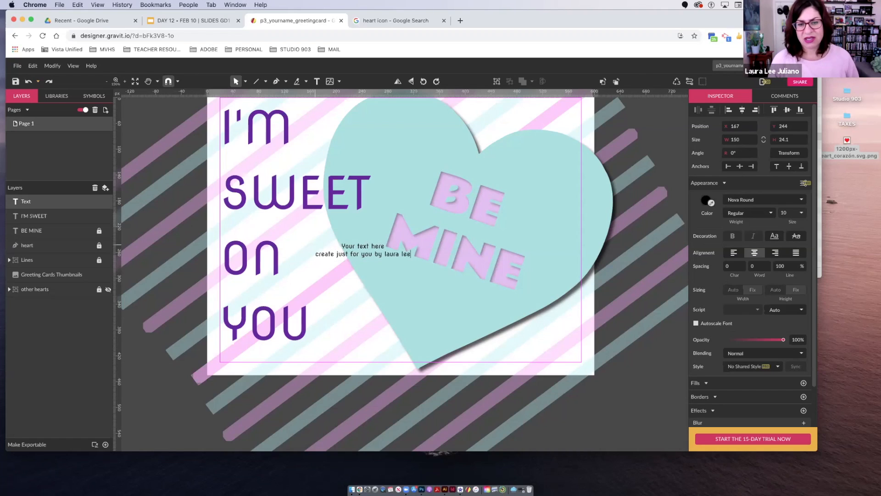
drag(314, 256, 298, 228)
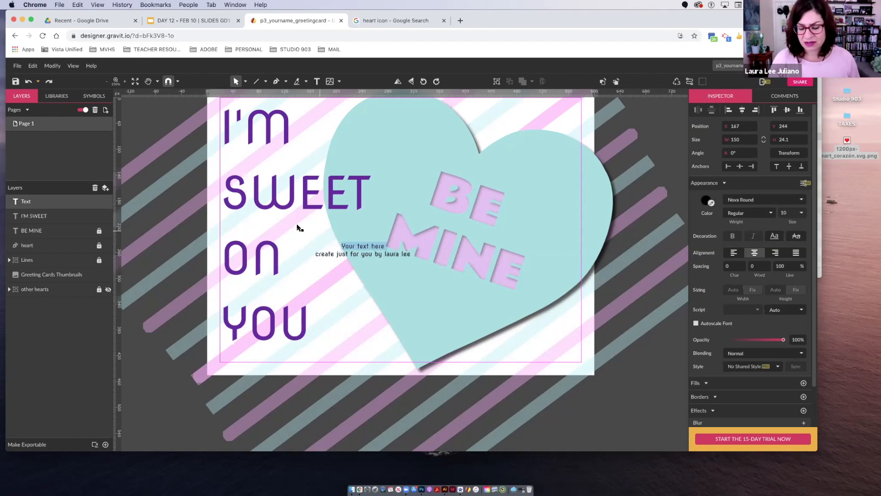
key(BackSpace)
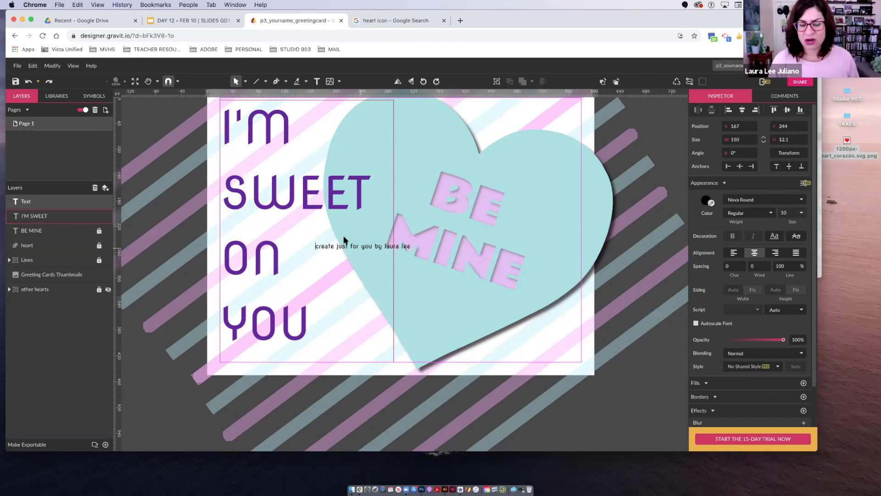
Step: Move the credit line into the lower-right corner of the page margins, at X 430, Y 417.9
mouse_move(332, 246)
mouse_down()
mouse_move(379, 268)
mouse_move(316, 260)
mouse_move(340, 260)
mouse_up()
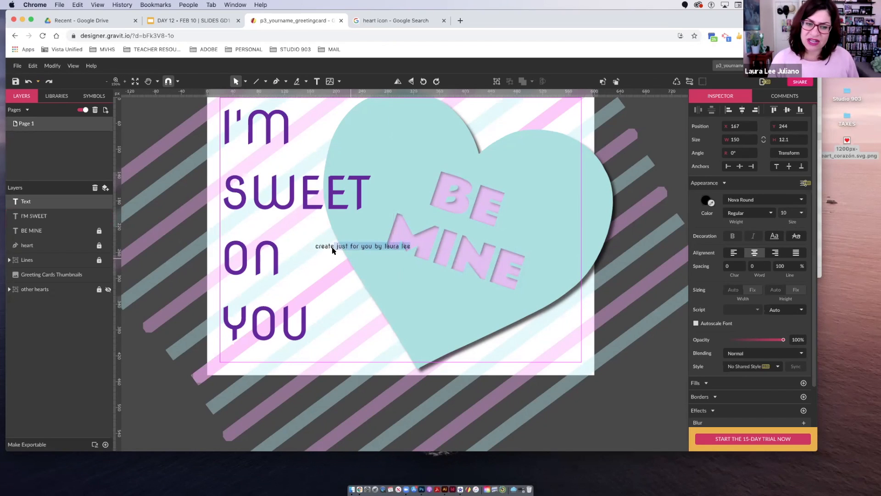
key(Escape)
drag(512, 356, 503, 361)
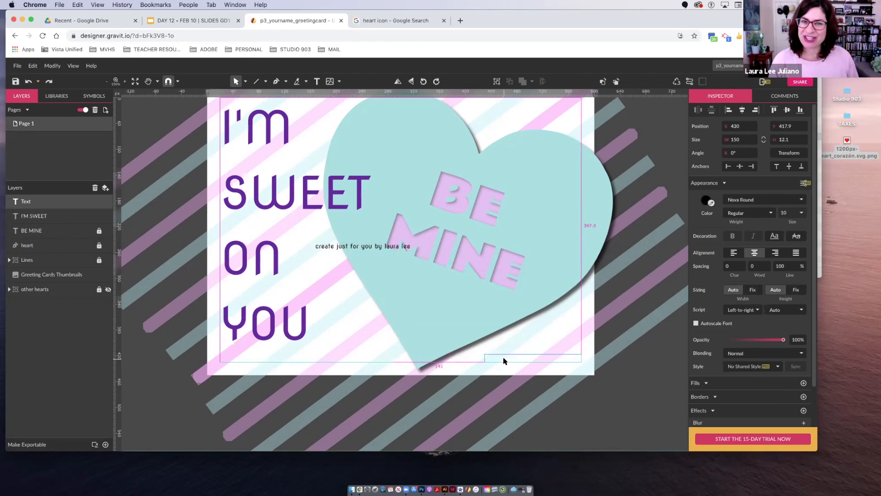
drag(503, 360, 503, 361)
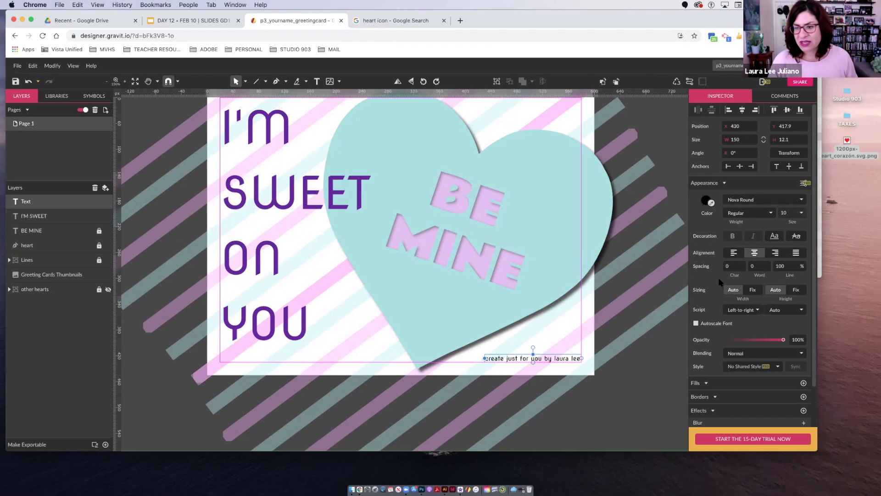
Step: Enlarge the credit line to 14 px and fit it back into the margins' lower-right corner, at X 371, Y 413.1
click(573, 362)
click(572, 359)
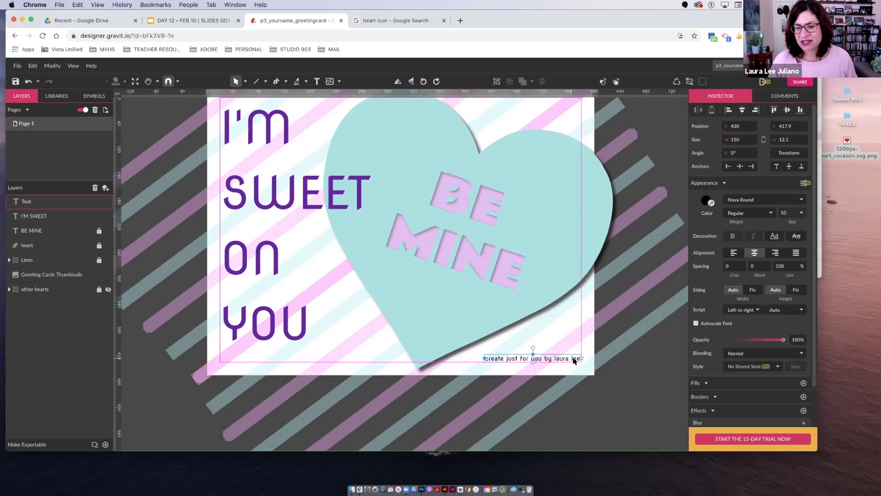
click(801, 214)
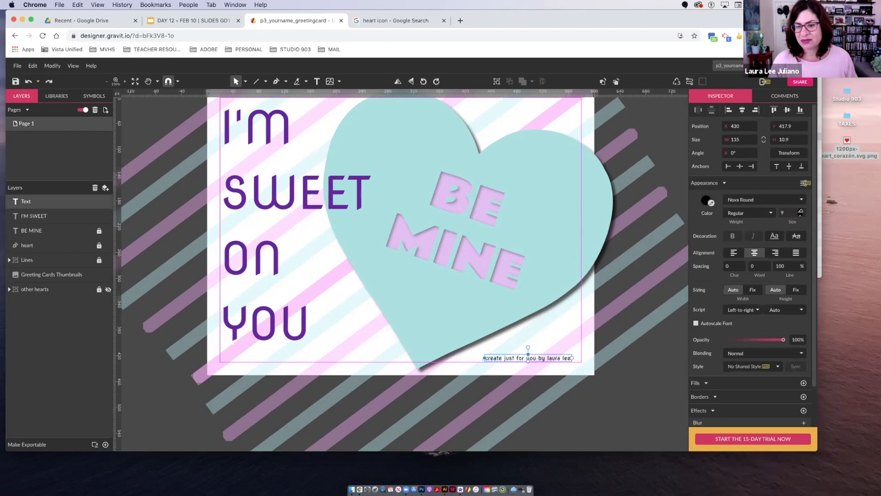
click(799, 212)
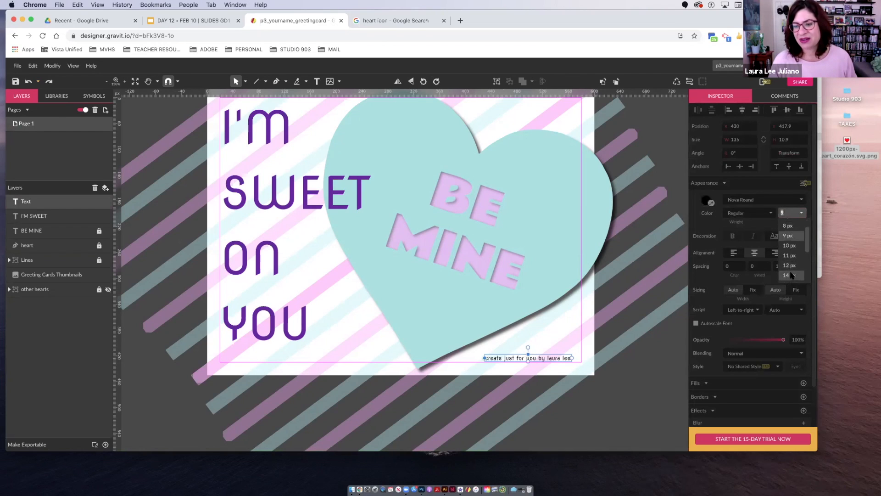
click(792, 275)
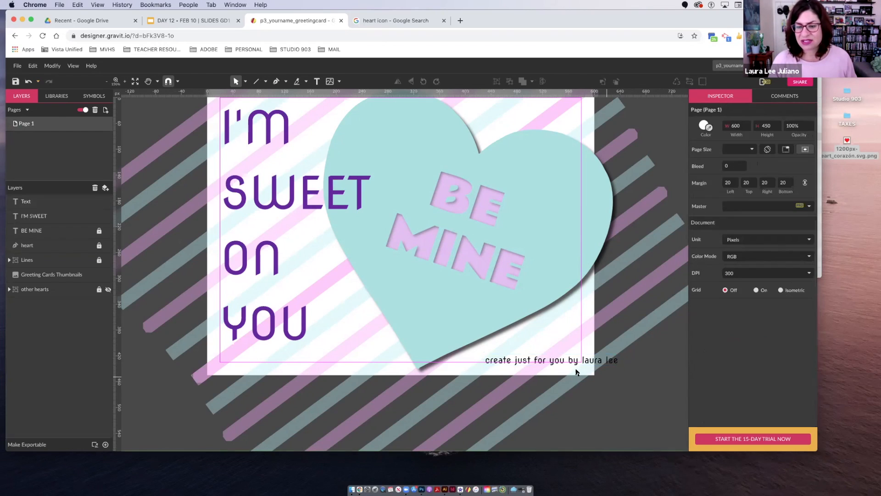
drag(538, 355, 530, 358)
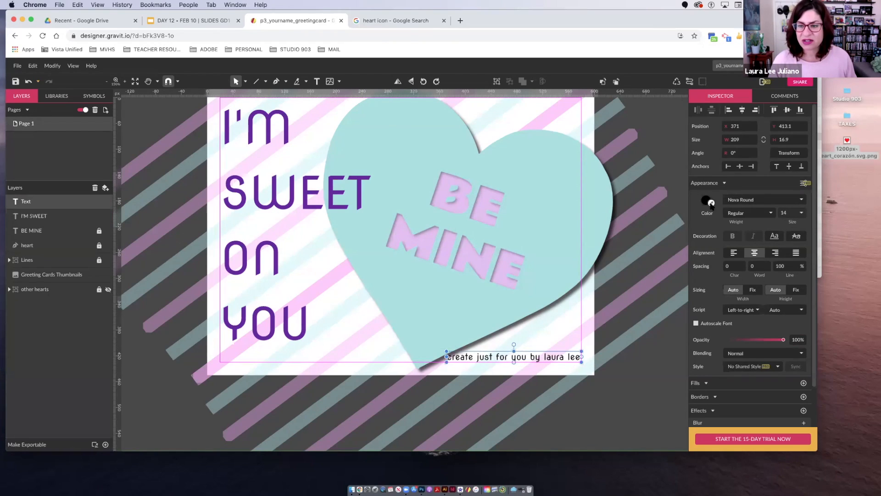
Step: Recolour the credit line with the purple #6406A4 sampled from the I'M SWEET ON YOU message
click(711, 202)
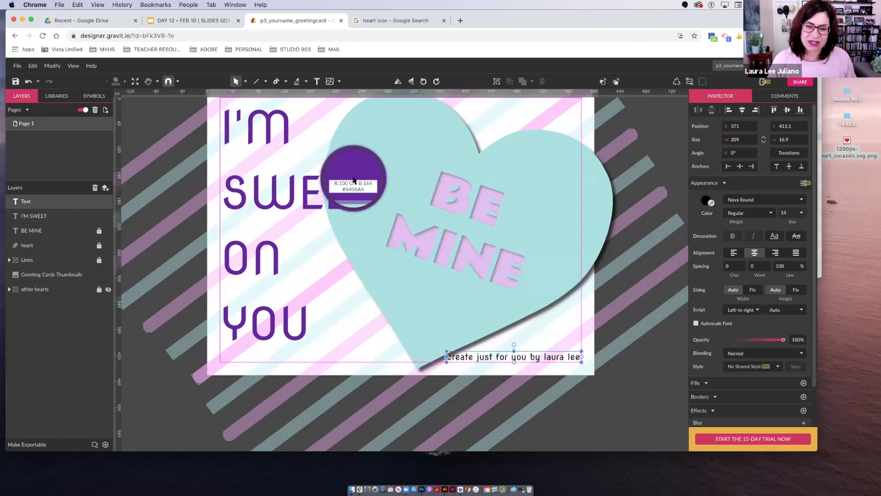
click(353, 180)
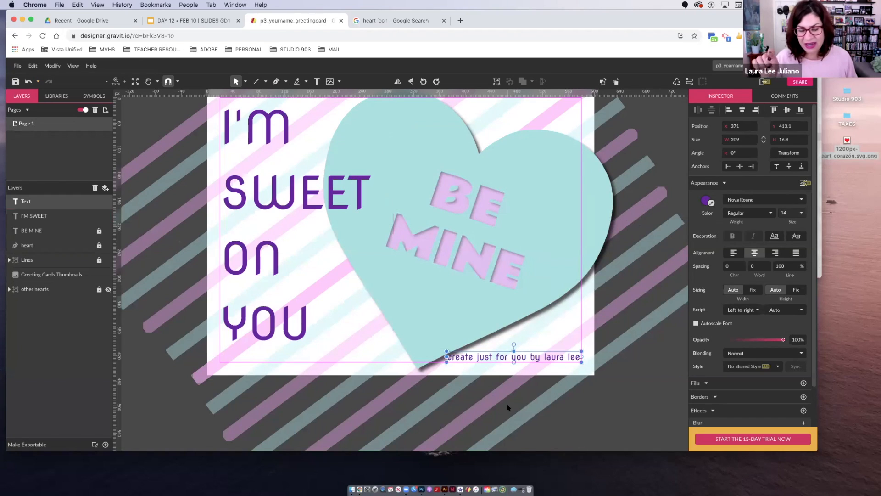
Step: Nudge the credit line to X 373, Y 416.1 and right-align its text
key(Down)
key(Down)
key(Down)
key(Down)
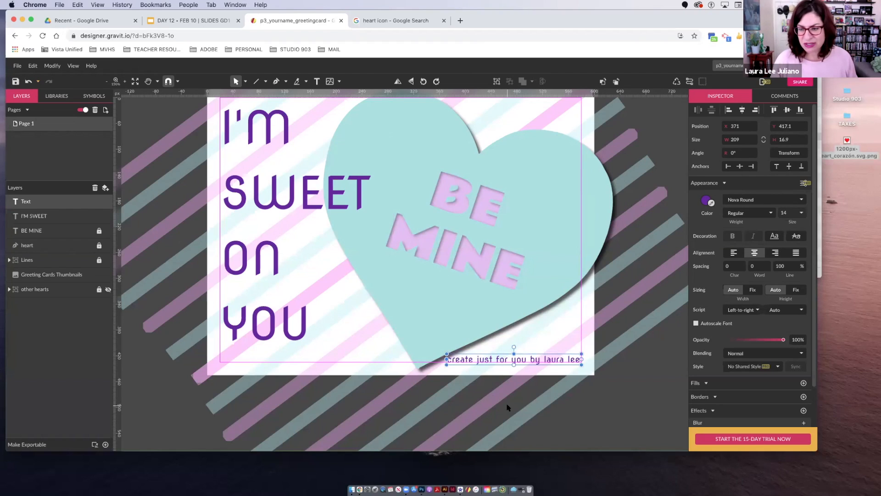
key(Up)
key(Right)
key(Right)
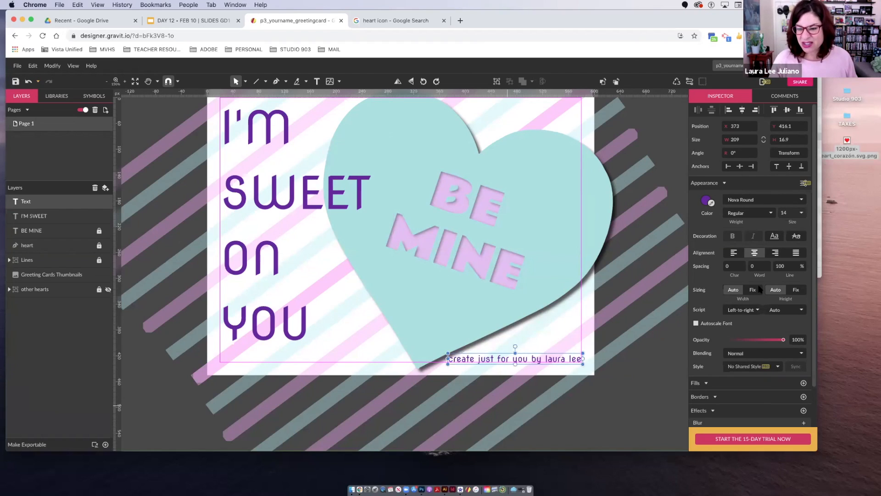
click(775, 252)
click(598, 370)
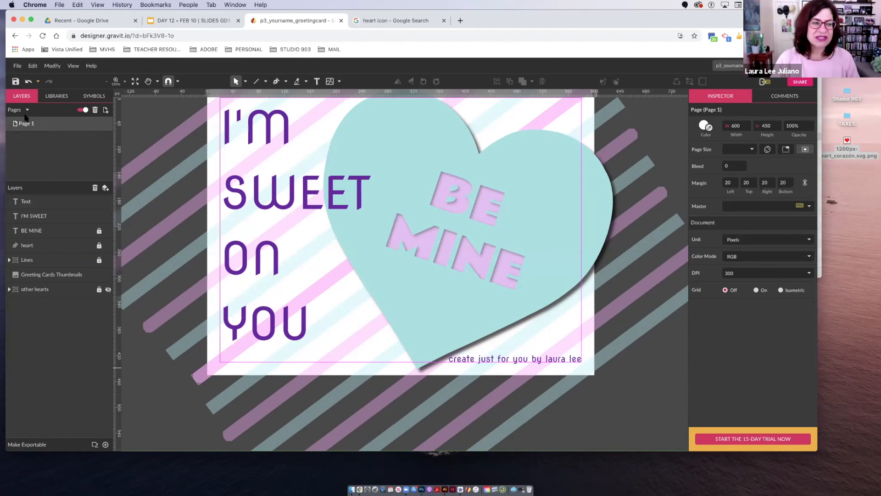
Step: Rename the credit line's layer to "created by" and lock it
double_click(25, 201)
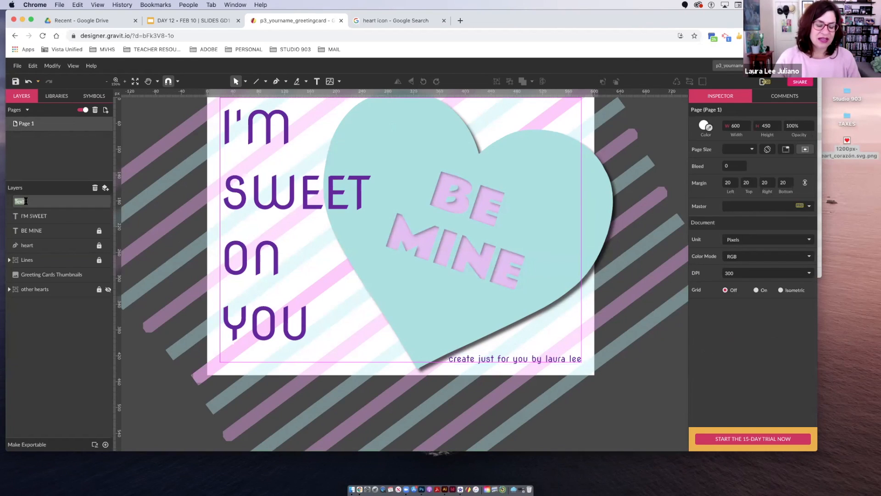
text(created by)
click(66, 301)
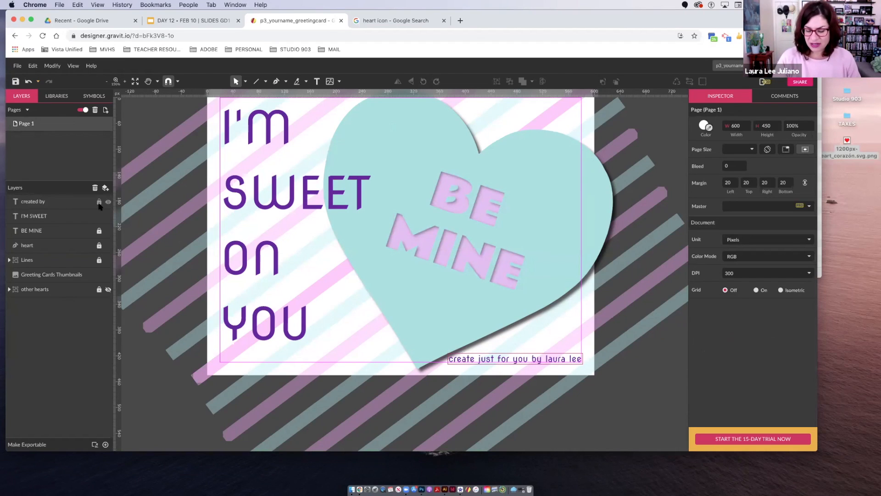
Step: Move the Greeting Cards Thumbnails sketch to X -201, Y -274 and examine its Be Mine layout against the finished card
key(super+minus)
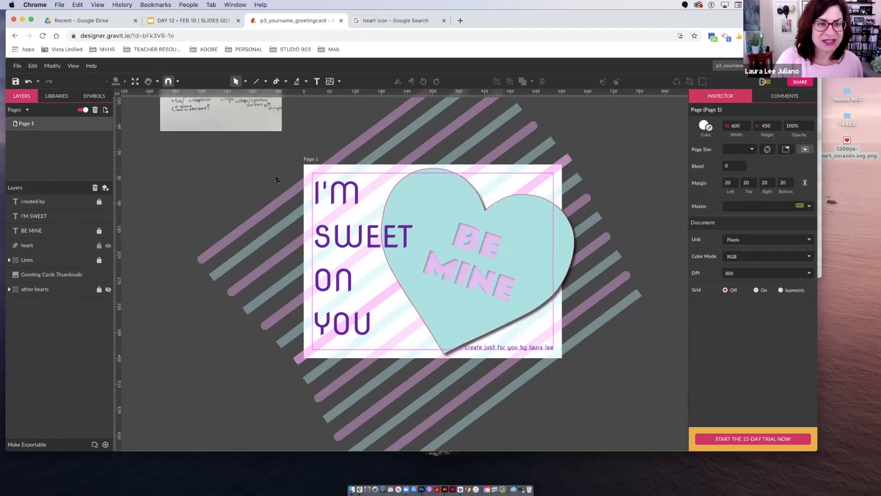
scroll(277, 180, up, 5)
scroll(199, 227, down, 1)
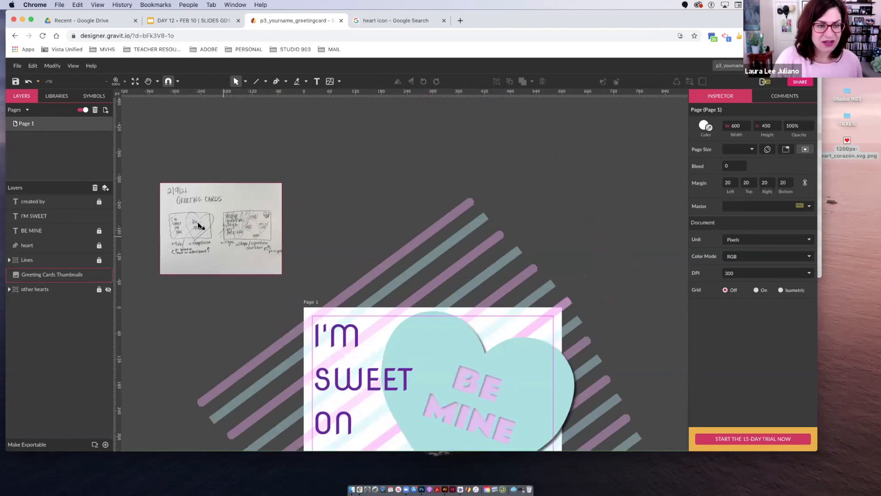
drag(200, 227, 257, 233)
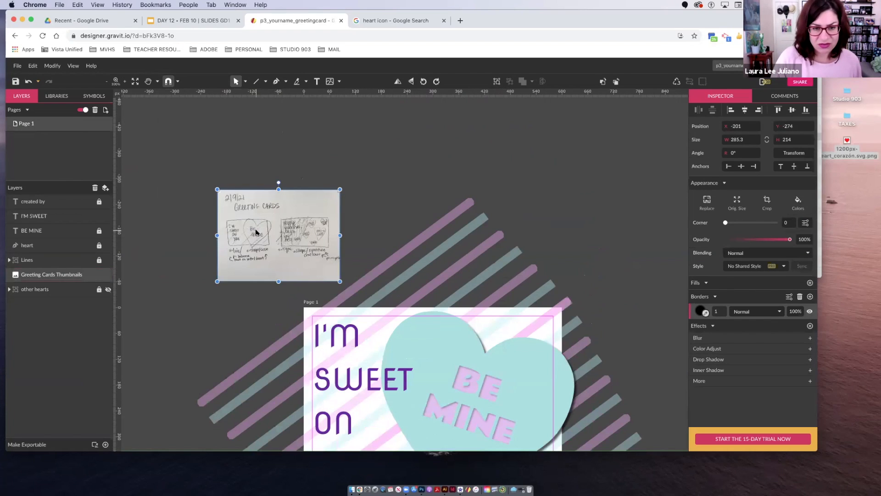
scroll(256, 233, up, 10)
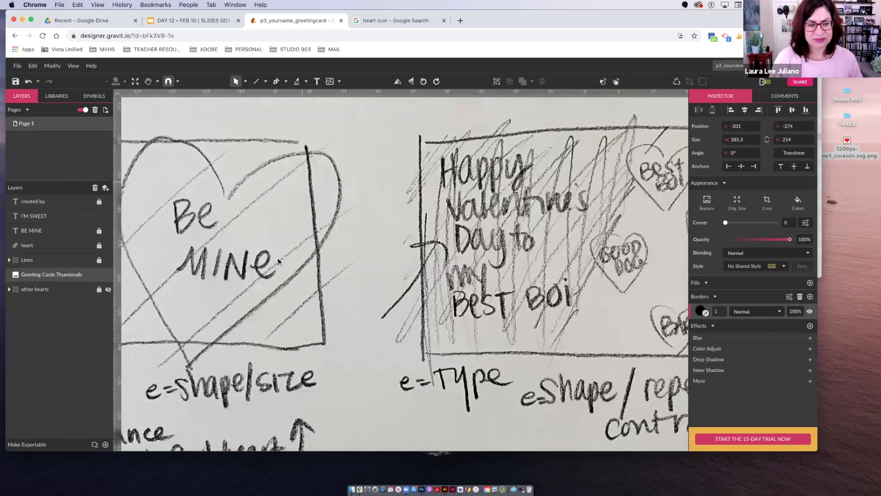
key(space)
drag(278, 262, 543, 260)
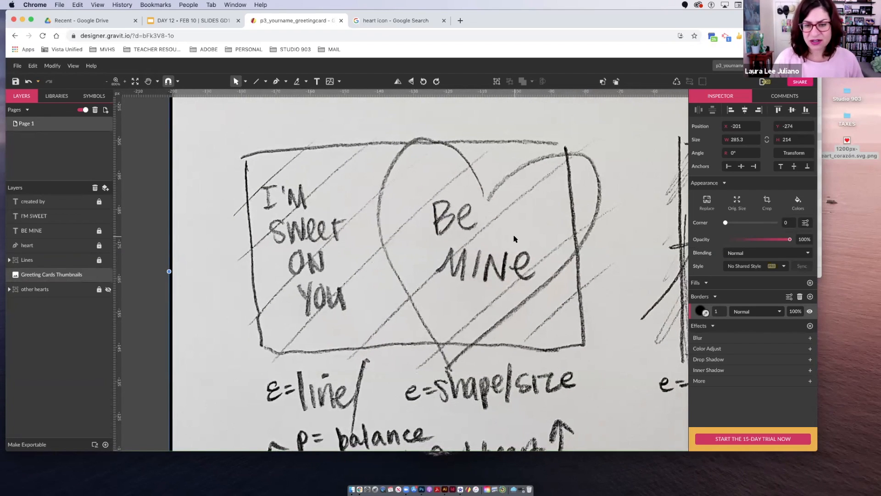
key(super+1)
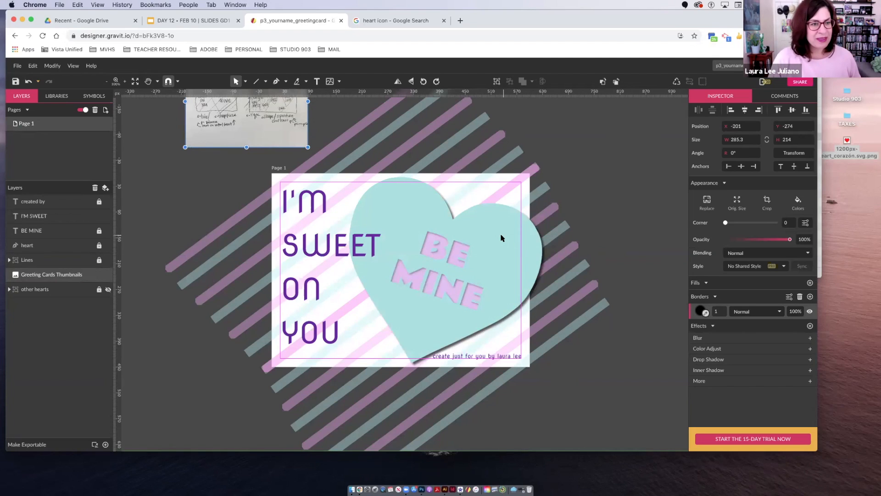
Step: Switch the canvas to show only what lies within the page and save the design
click(83, 109)
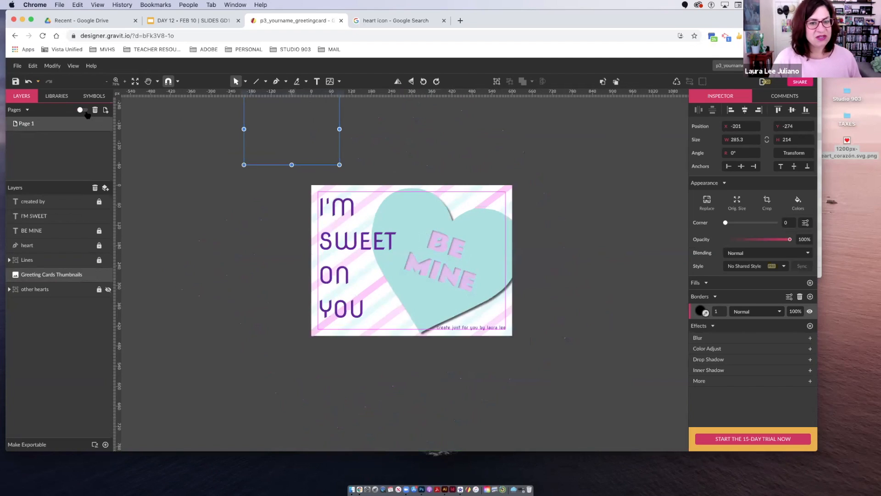
click(181, 205)
key(super+1)
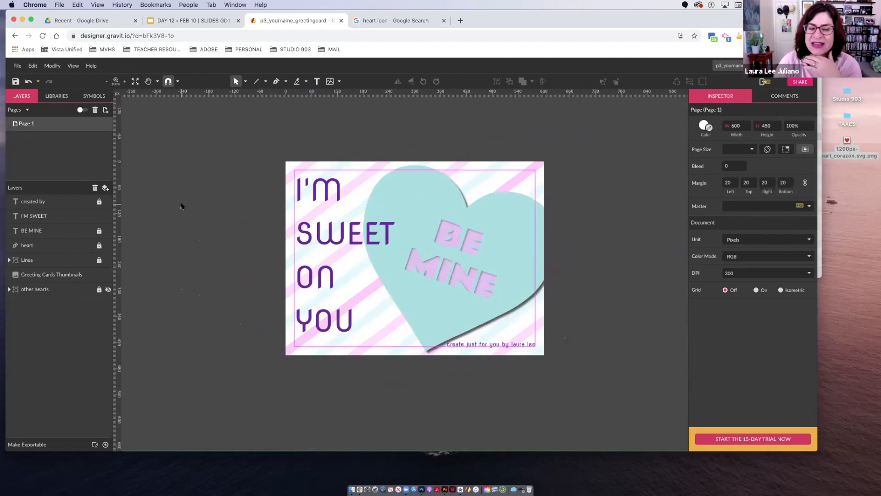
key(super+s)
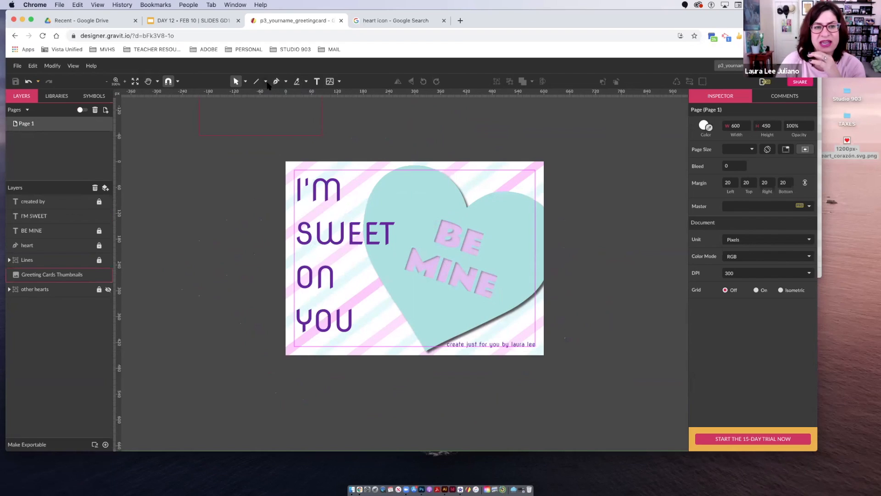
Step: Draw a rectangle about 385.5 by 450 px from the page's upper-left corner and fill it with red #FF5959
click(266, 82)
click(280, 107)
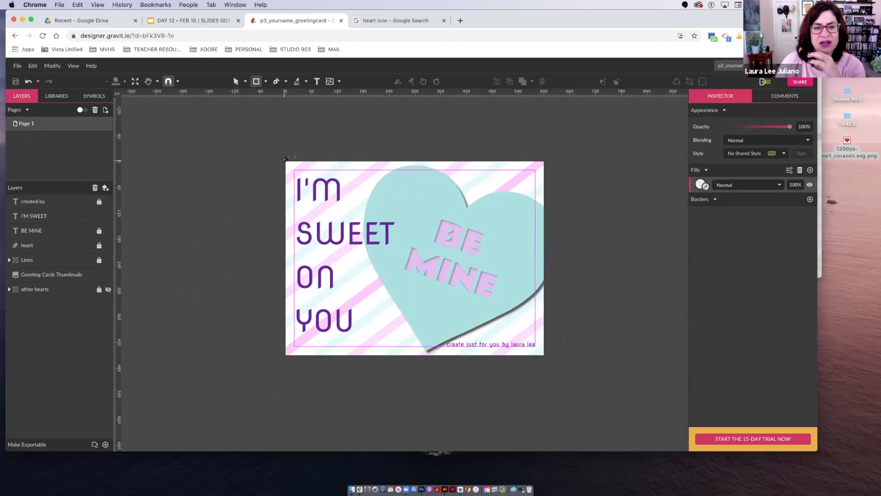
drag(285, 159, 451, 355)
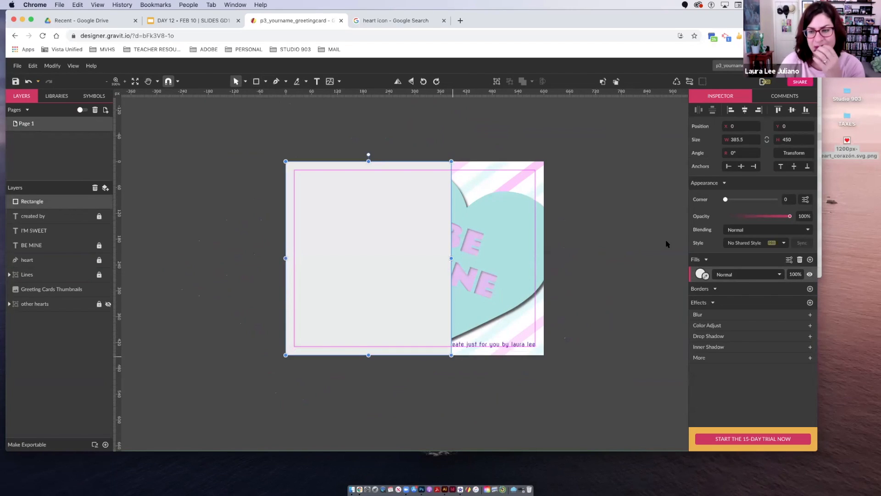
click(700, 273)
click(724, 305)
drag(725, 305, 767, 297)
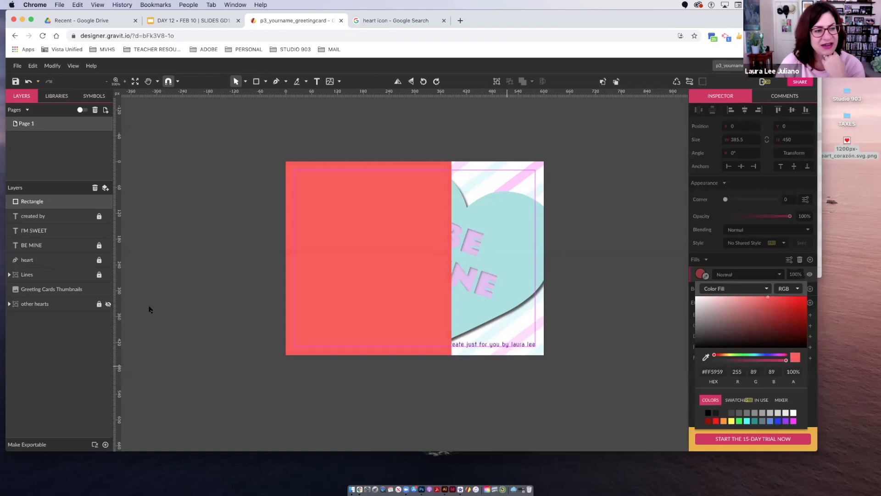
Step: Move the red rectangle in the layer order so it sits below the heart and above the Lines group
click(37, 202)
drag(36, 202, 32, 252)
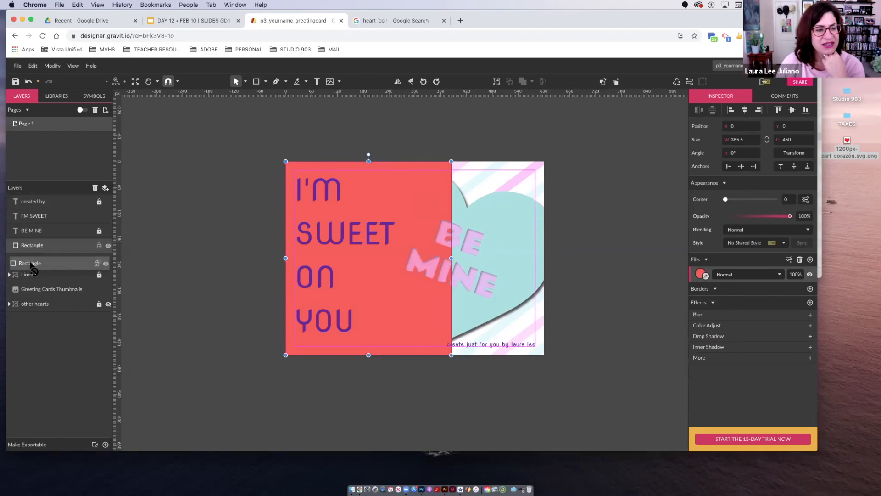
drag(35, 245, 46, 263)
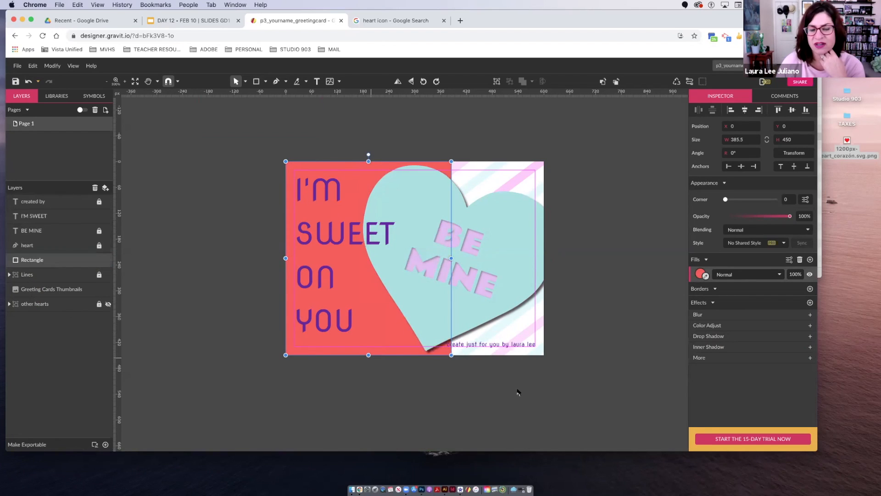
Step: Reduce the red rectangle's opacity to 32% and save the design
drag(791, 218, 747, 216)
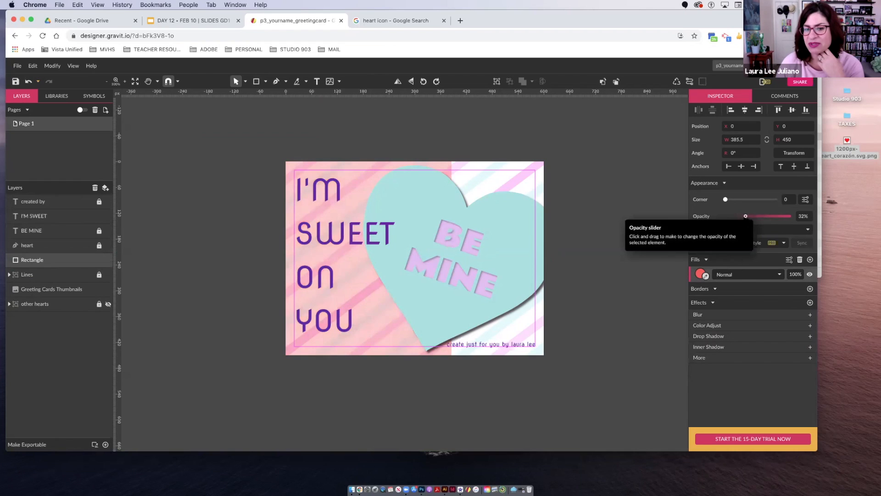
click(625, 241)
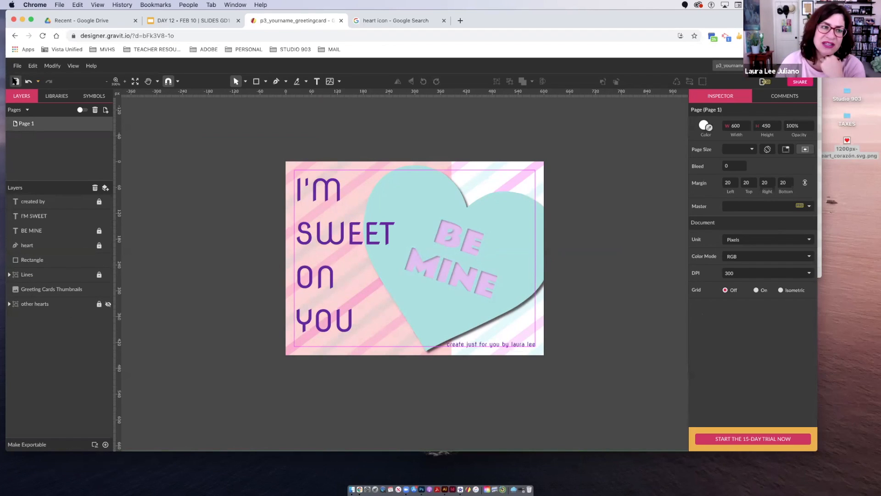
click(15, 81)
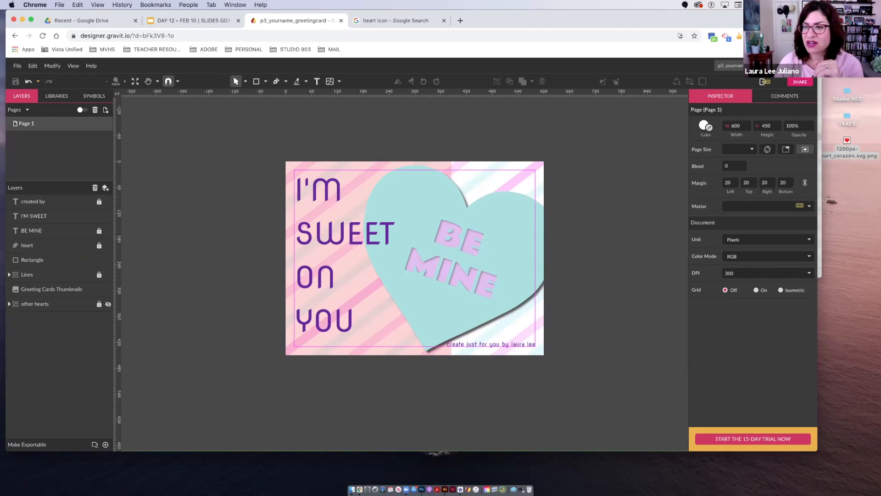
Step: Widen the browser window and capture a screenshot of the whole design workspace
drag(817, 156, 876, 157)
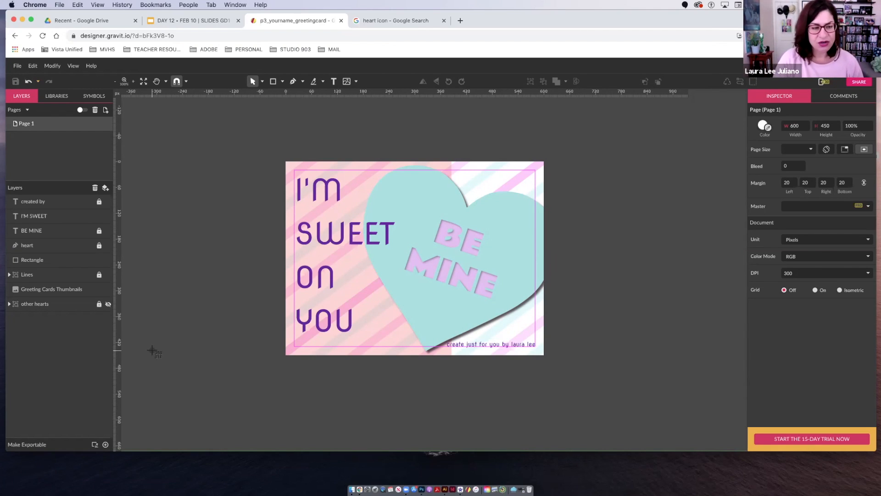
key(super+shift+4)
drag(6, 57, 874, 432)
click(852, 483)
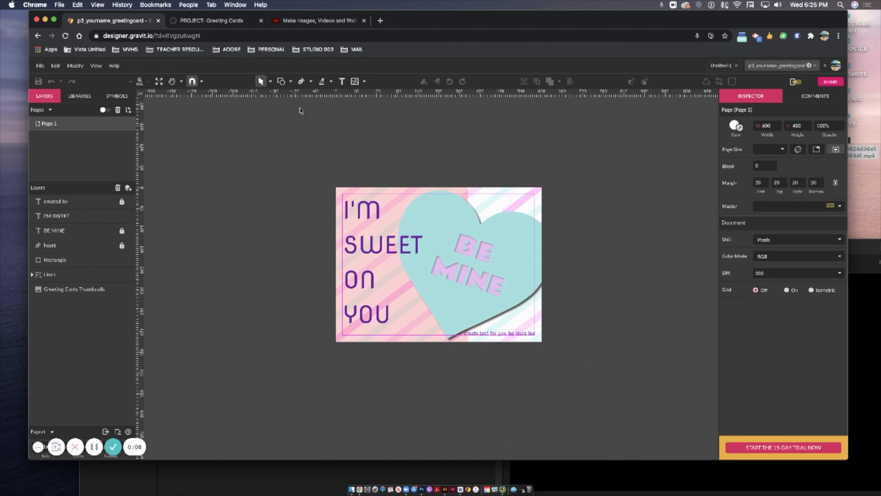
Step: Review the available export formats and the resolution choices for a PDF document
click(39, 66)
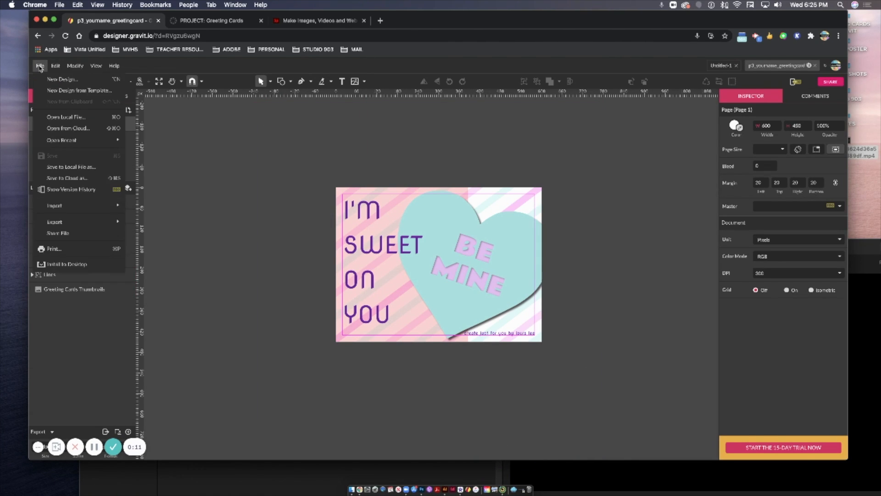
mouse_move(54, 222)
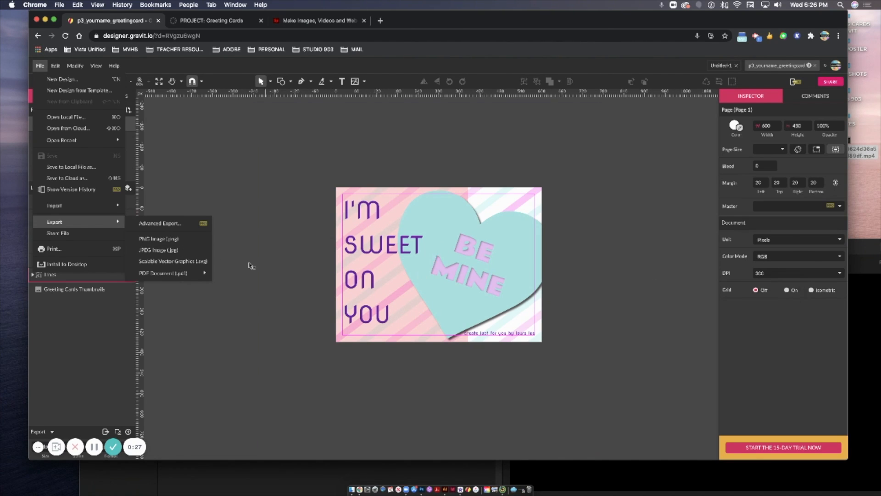
mouse_move(187, 275)
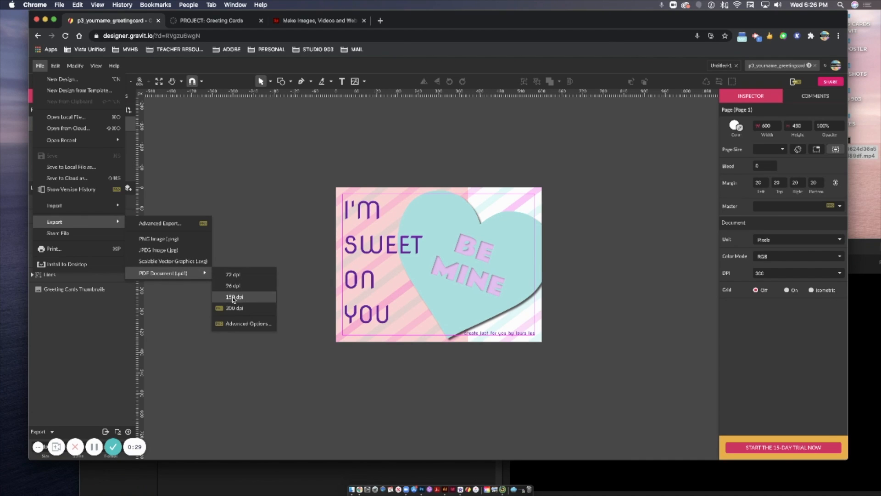
click(267, 213)
click(202, 163)
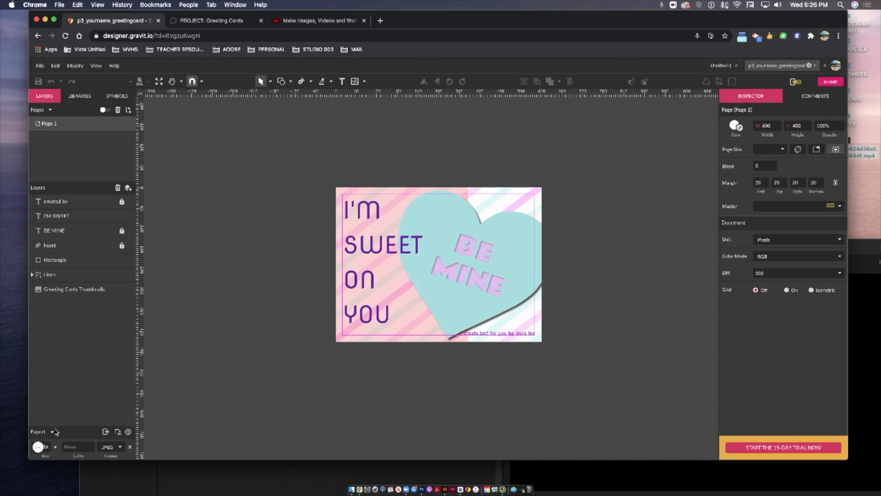
Step: Replace the page's existing export setting with a new one at 300dpi in JPEG format
click(130, 447)
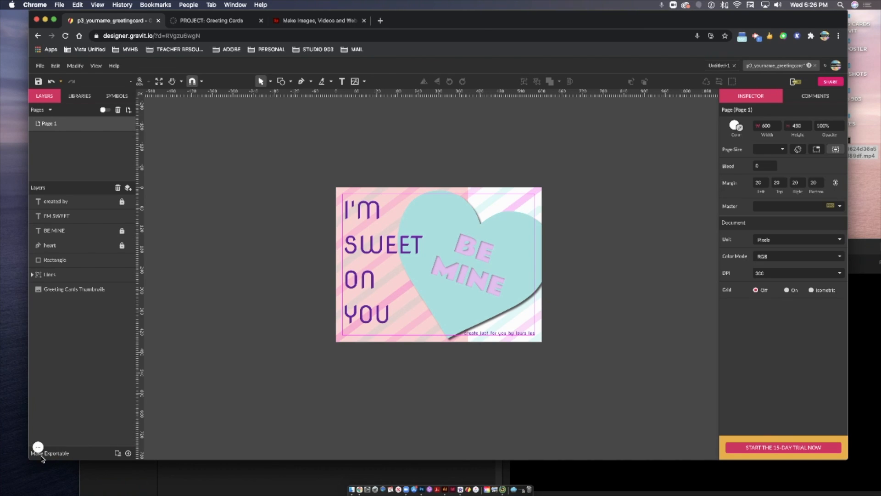
click(129, 454)
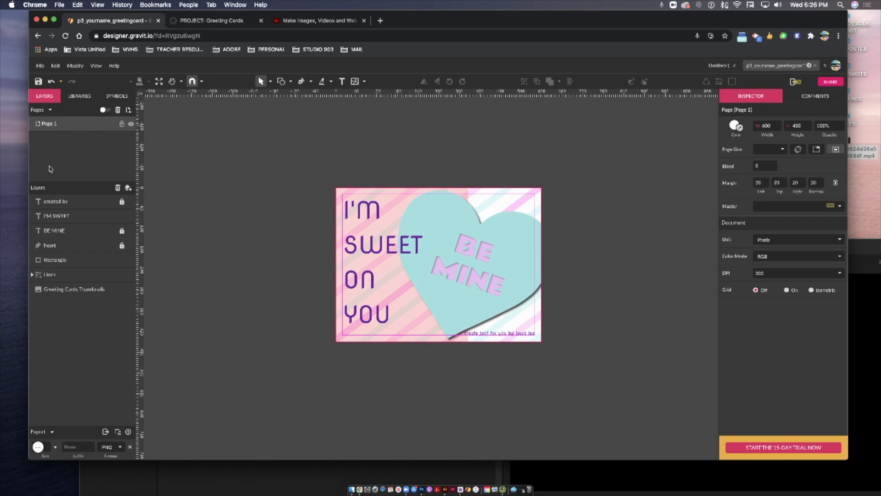
click(54, 447)
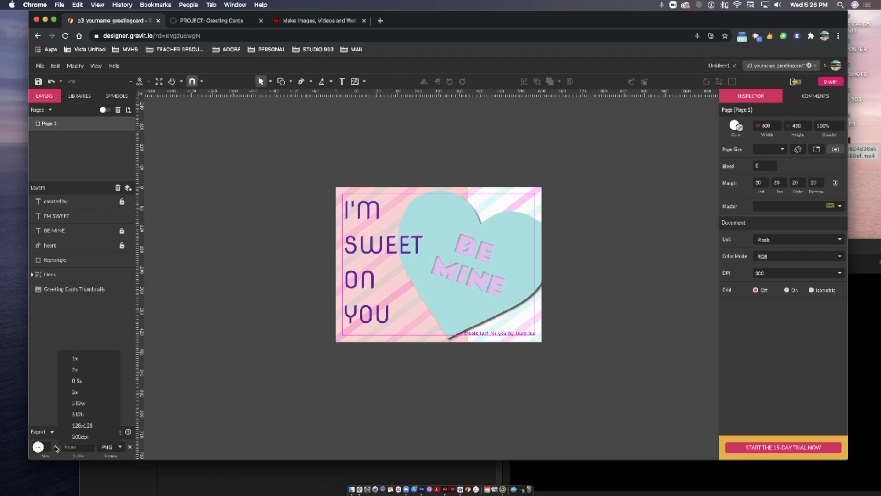
click(70, 436)
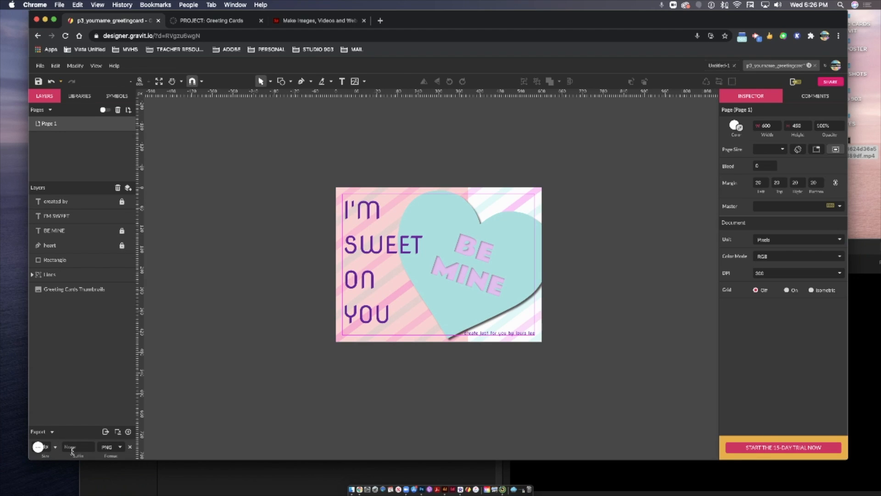
click(120, 447)
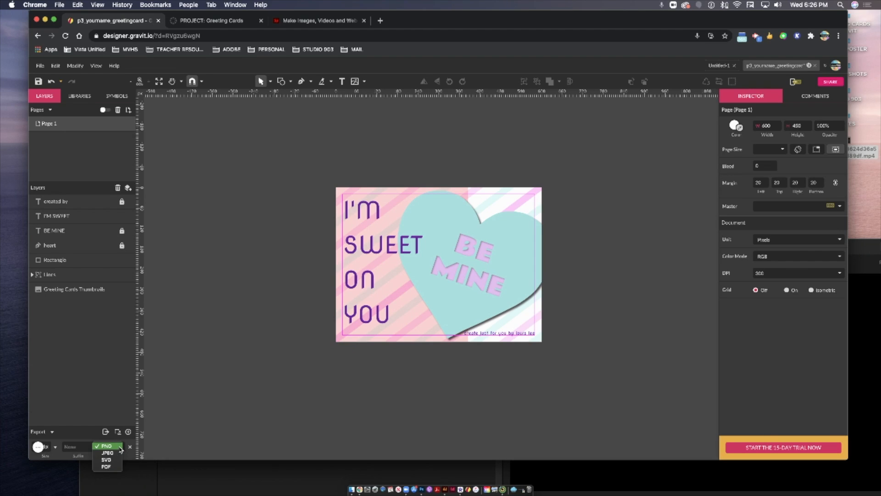
click(118, 453)
Step: Export the card as p#_yournam_greetingcard.jpg into the GREETING CARDS GRAVIT folder on the Desktop
click(105, 432)
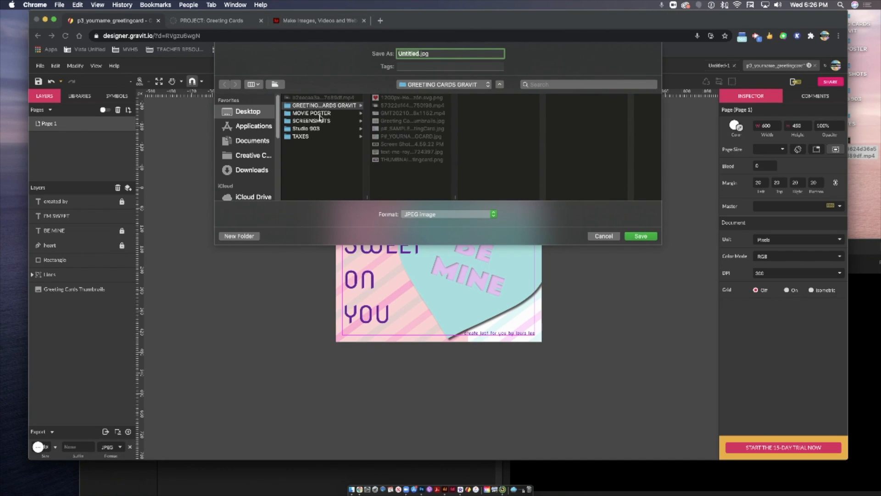
click(314, 106)
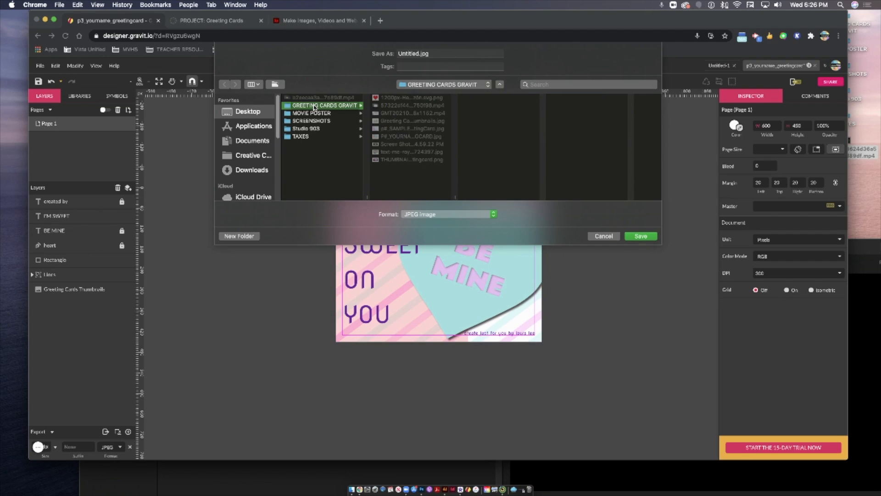
double_click(418, 53)
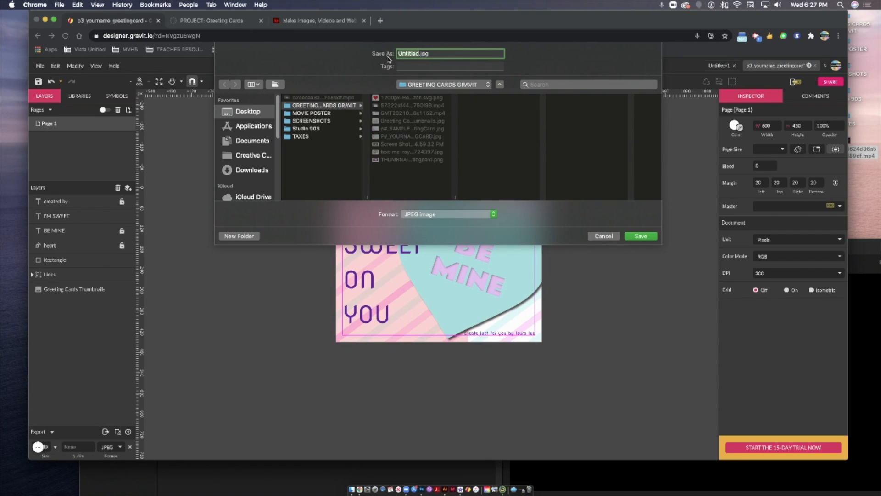
text(p#_yournam_greetingcard)
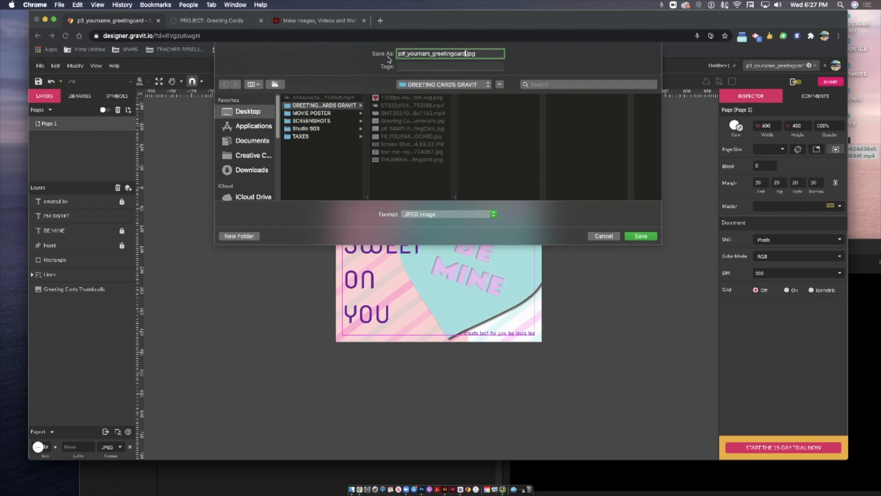
click(649, 236)
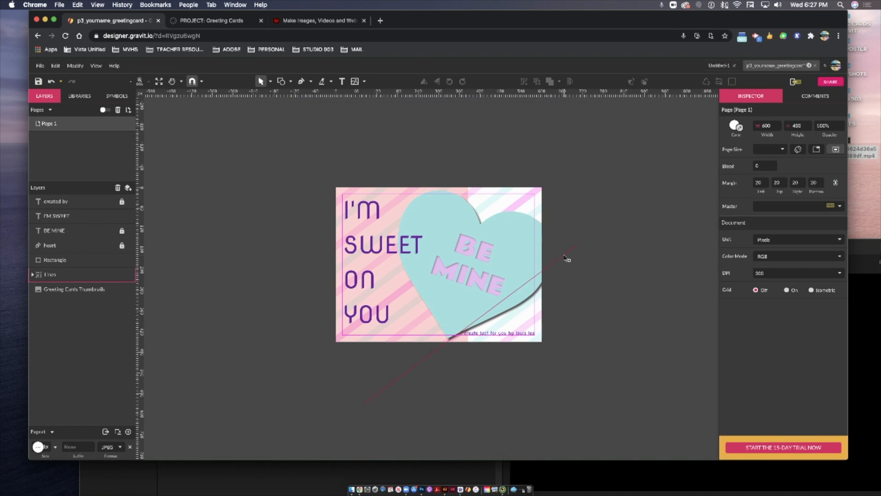
Step: Capture the full screen and a snapshot of the design workspace, and file both images in the desktop folder GREETING CARDS GRAVIT
key(super+equal)
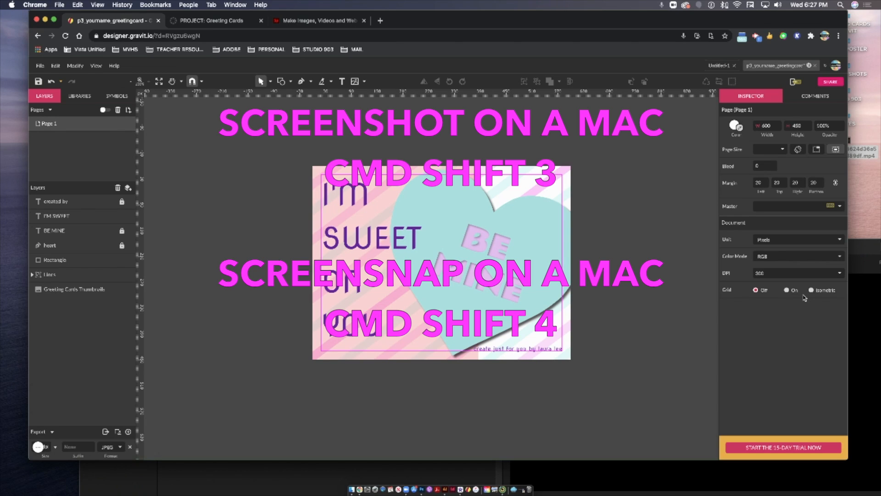
key(super+shift+3)
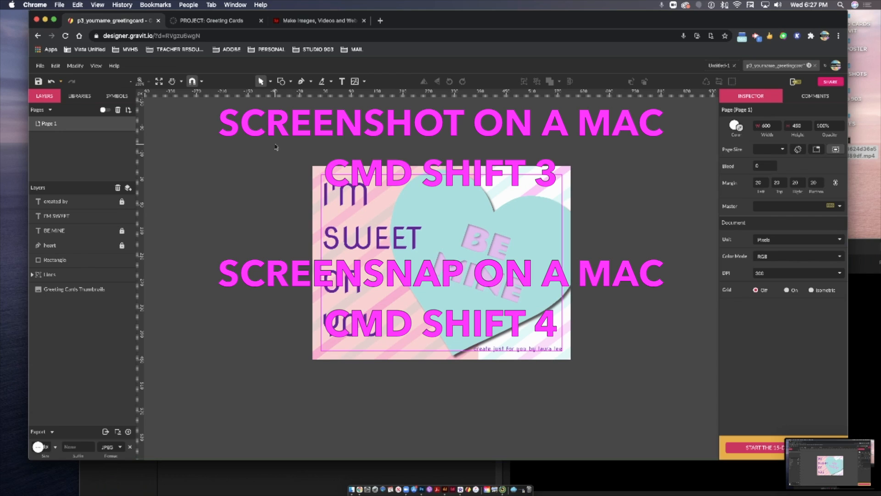
key(super+shift+4)
drag(29, 58, 845, 433)
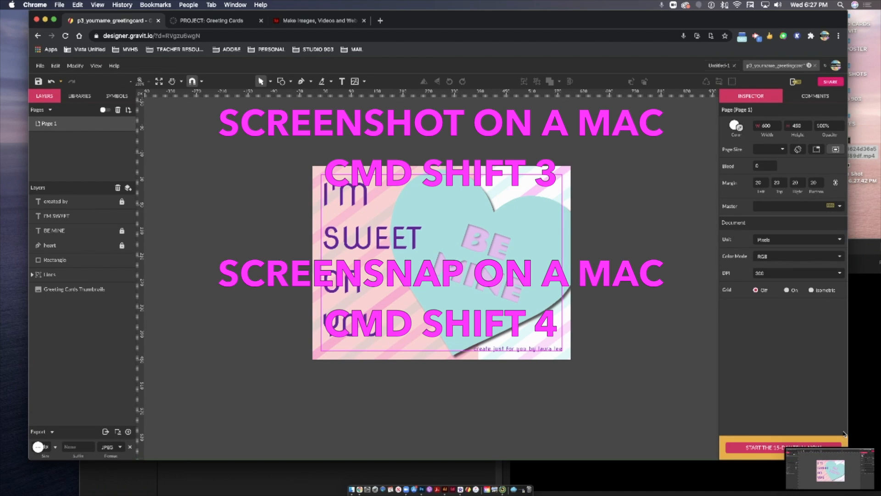
drag(847, 22, 769, 22)
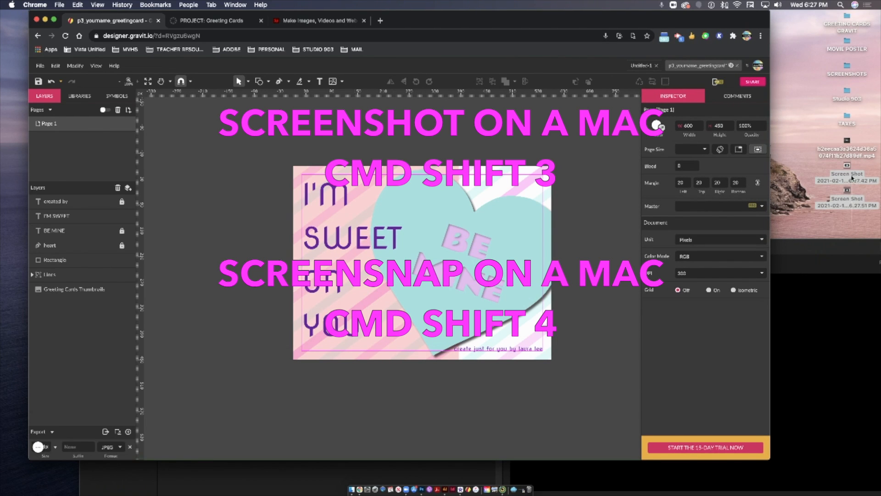
drag(850, 169, 847, 16)
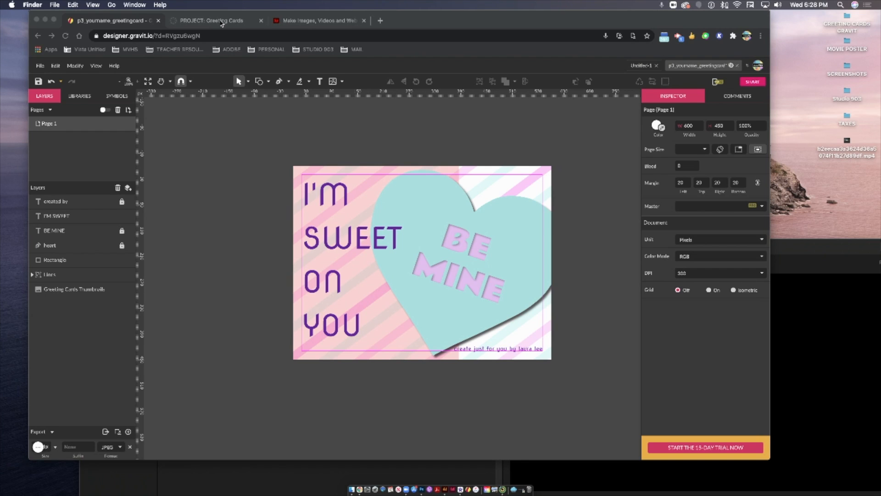
Step: On the Canvas assignment PROJECT: Greeting Cards, start a resubmission and attach Screen Shot 2021-02-10 at 6.27.51 PM
click(223, 21)
click(739, 74)
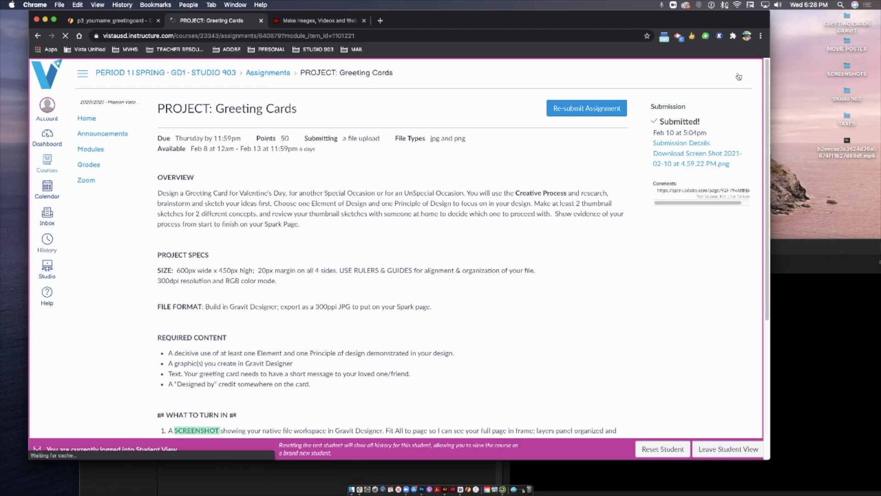
click(594, 110)
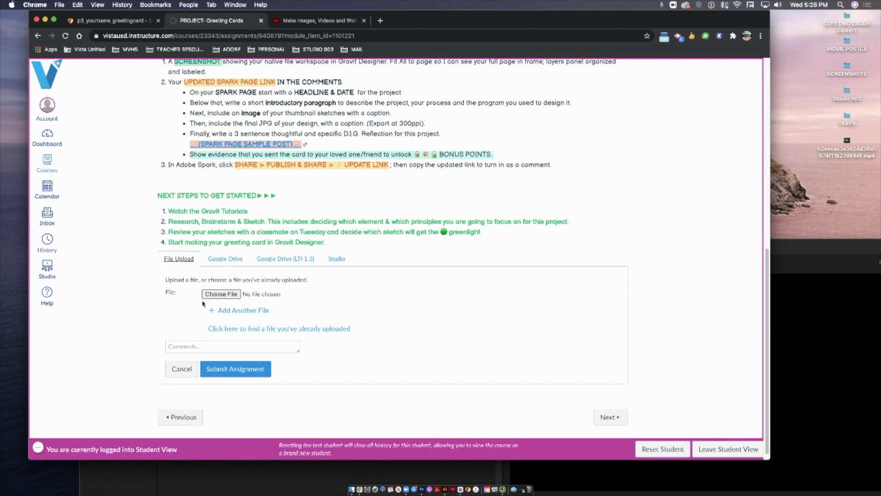
click(228, 294)
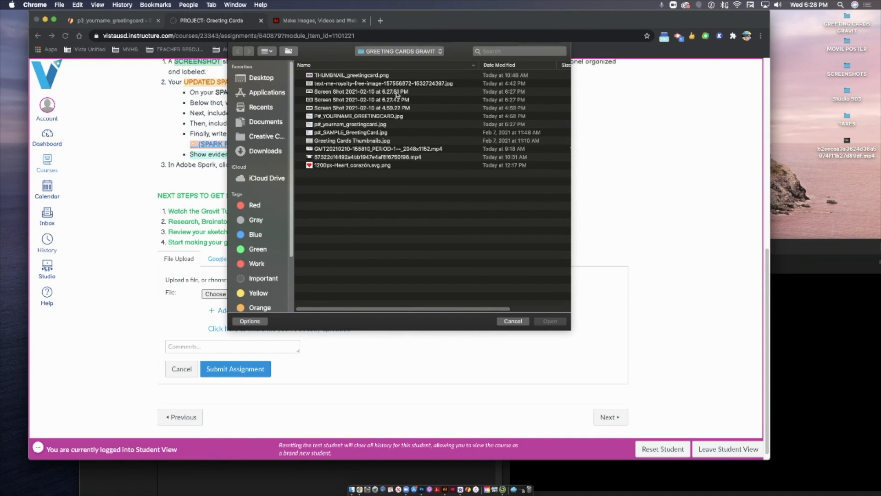
click(397, 92)
click(549, 322)
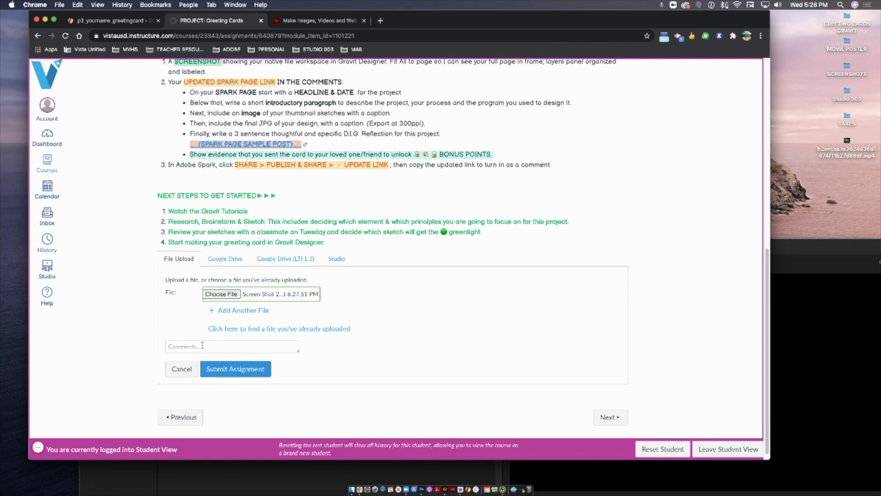
click(195, 345)
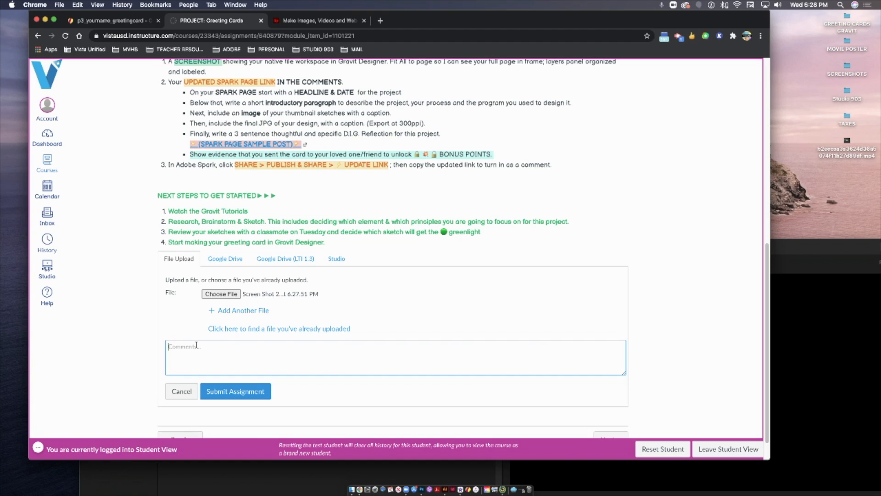
Step: Switch to the Adobe Spark page and review its Greeting Card February 2021 section, including the introduction, thumbnail sketches and final design
click(313, 21)
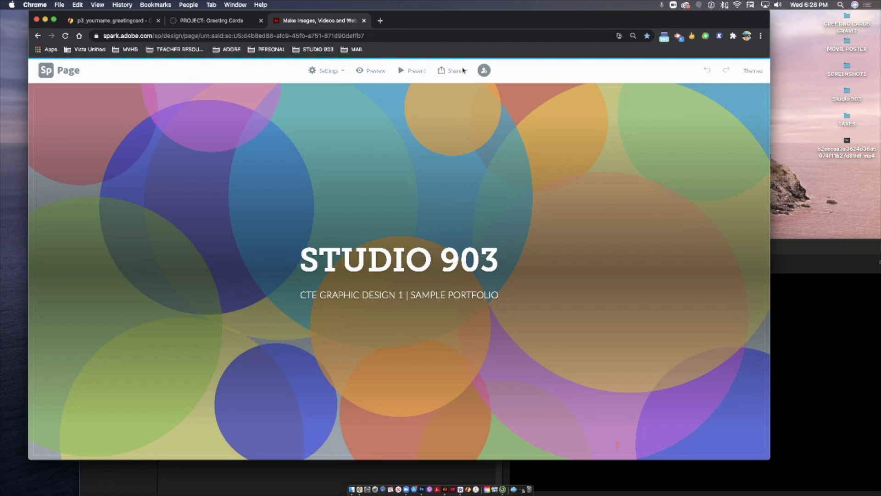
scroll(750, 248, down, 10)
scroll(750, 248, down, 20)
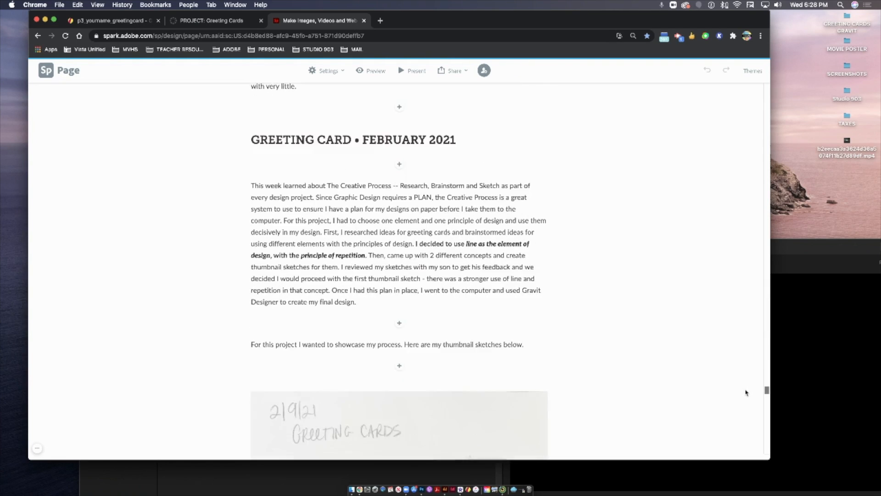
scroll(747, 391, up, 3)
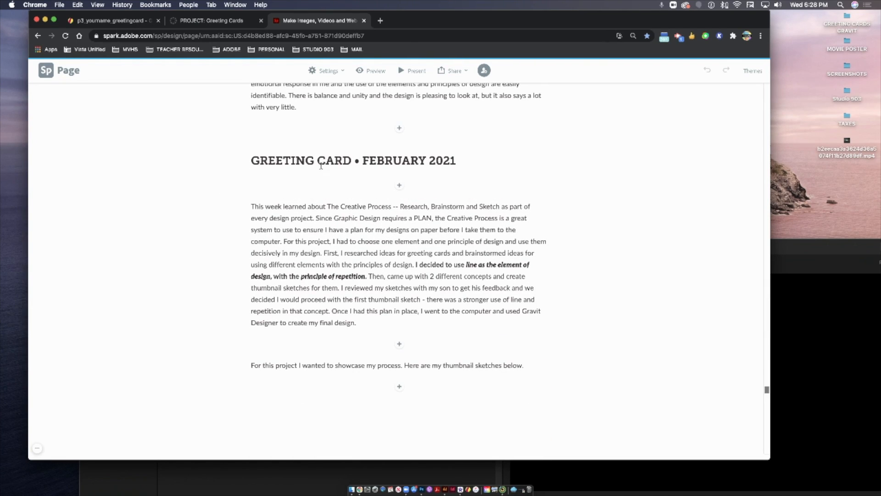
scroll(332, 321, down, 3)
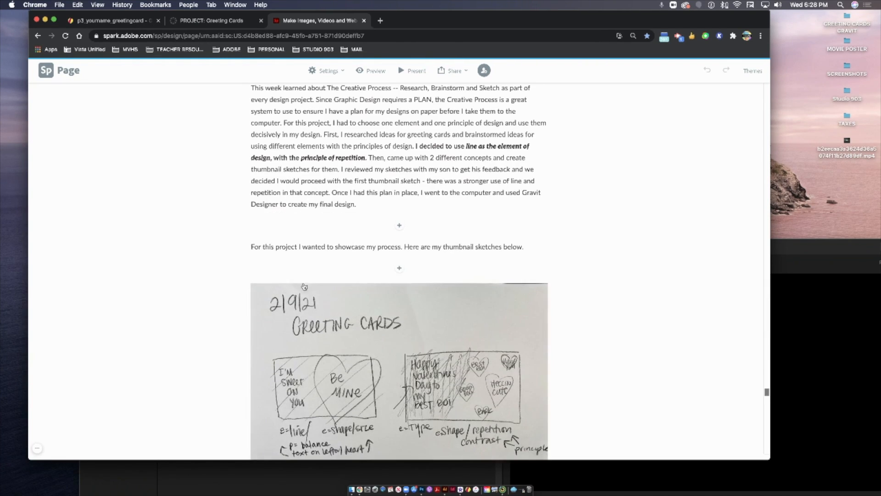
scroll(382, 313, down, 5)
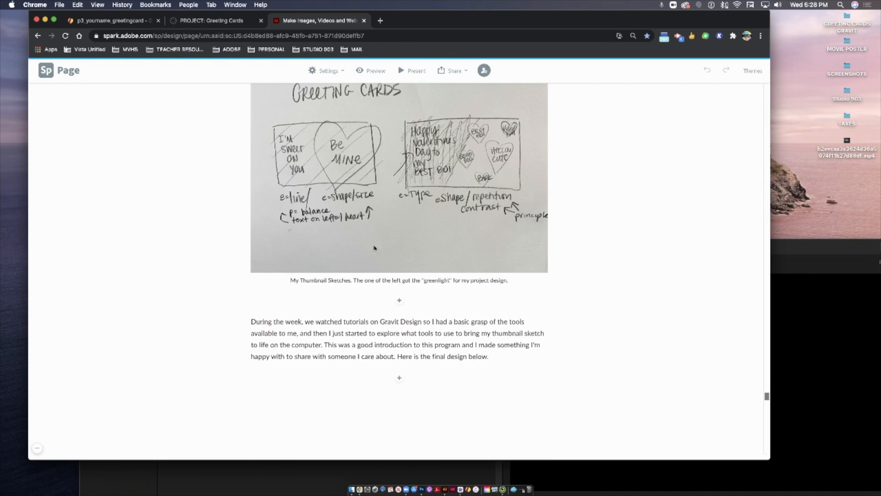
scroll(393, 247, down, 3)
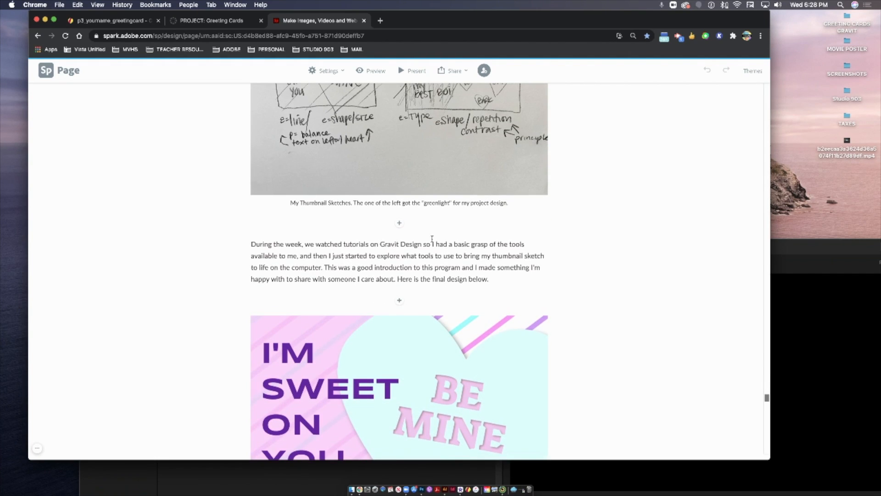
scroll(429, 221, down, 4)
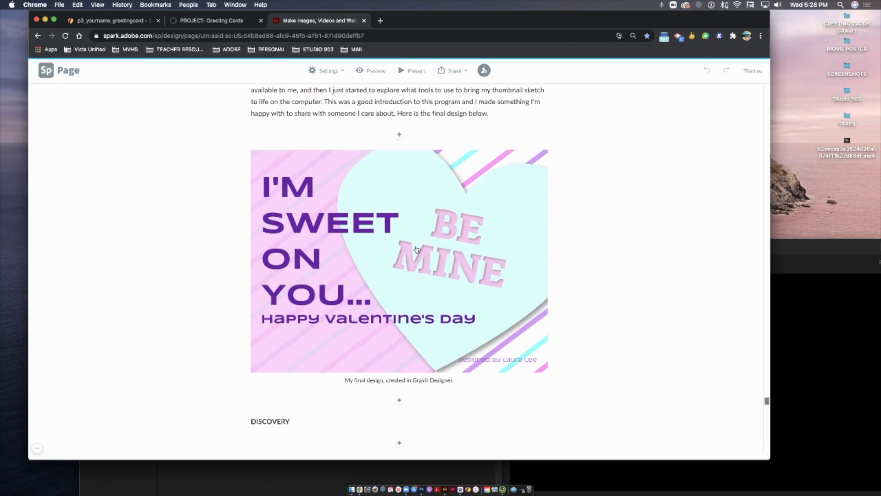
Step: Update the Spark page's published link and copy the shareable link
click(456, 73)
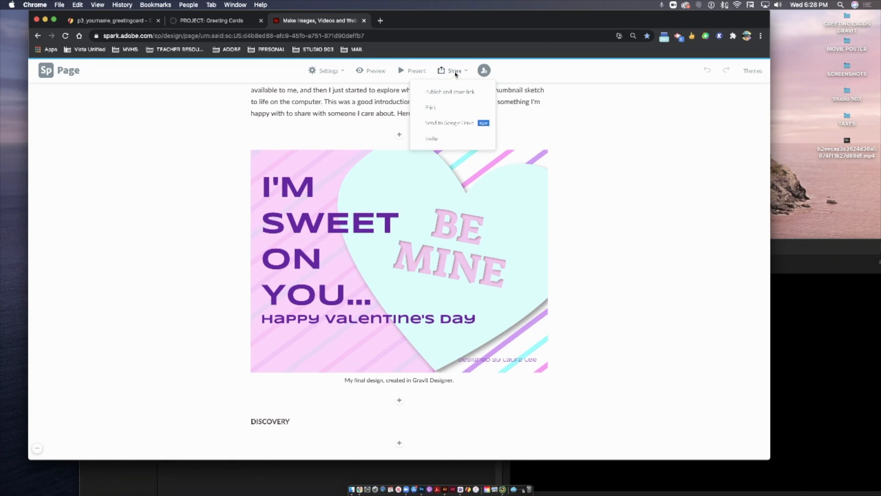
click(441, 91)
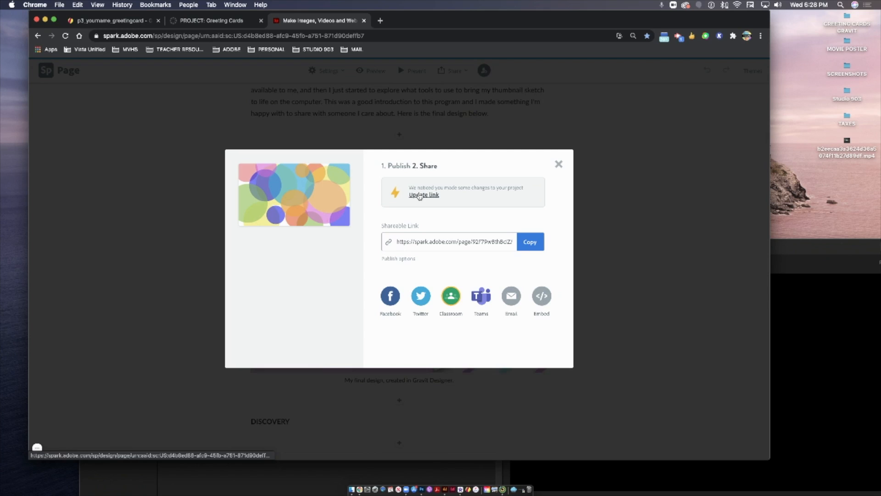
click(419, 195)
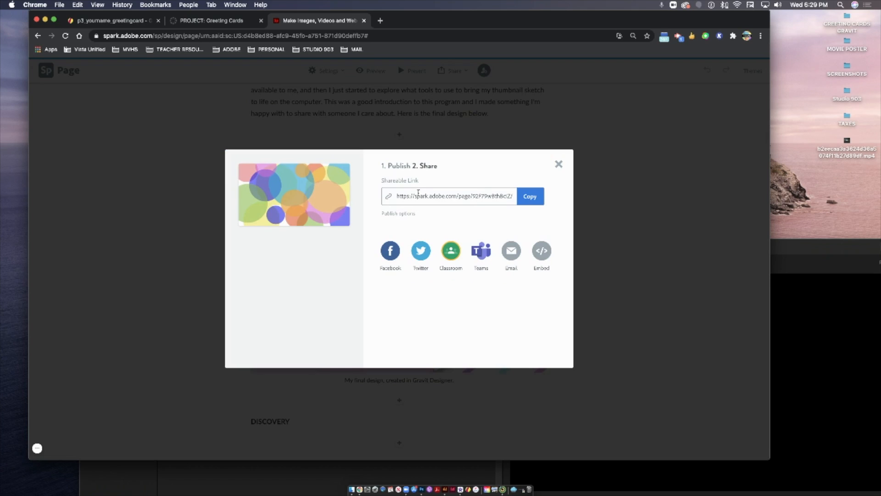
click(530, 196)
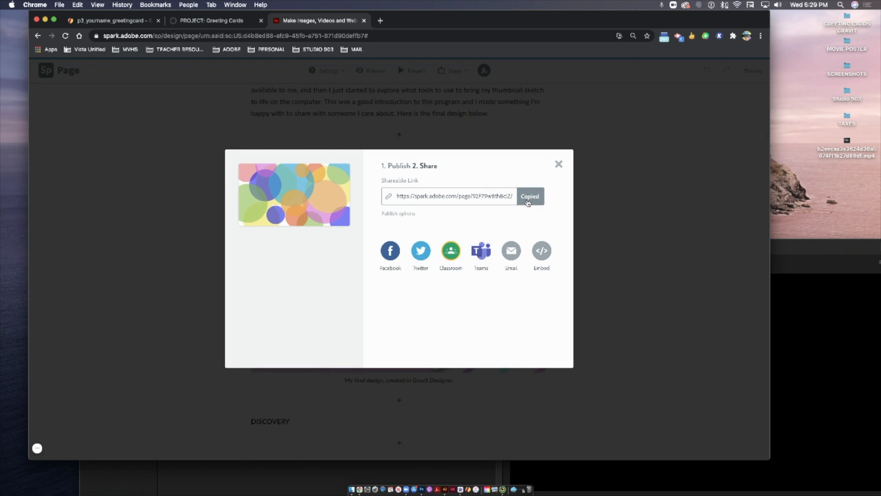
Step: Return to the Canvas assignment, paste the Spark page link as the comment and submit the assignment
click(189, 26)
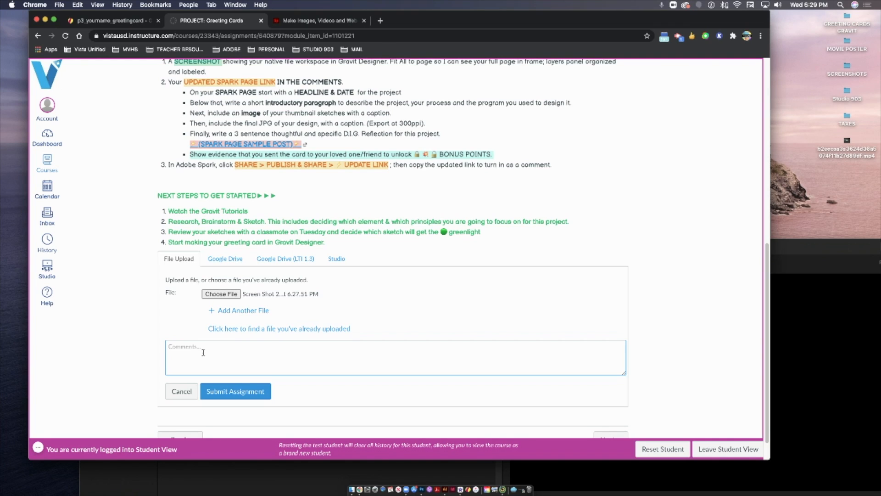
key(super+v)
click(227, 395)
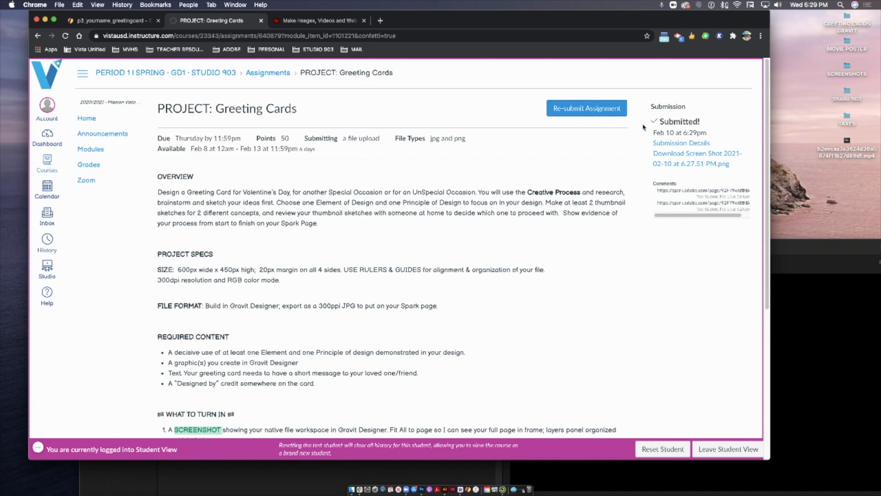
Step: Open the submission details and the feedback preview of the submitted screenshot
click(656, 143)
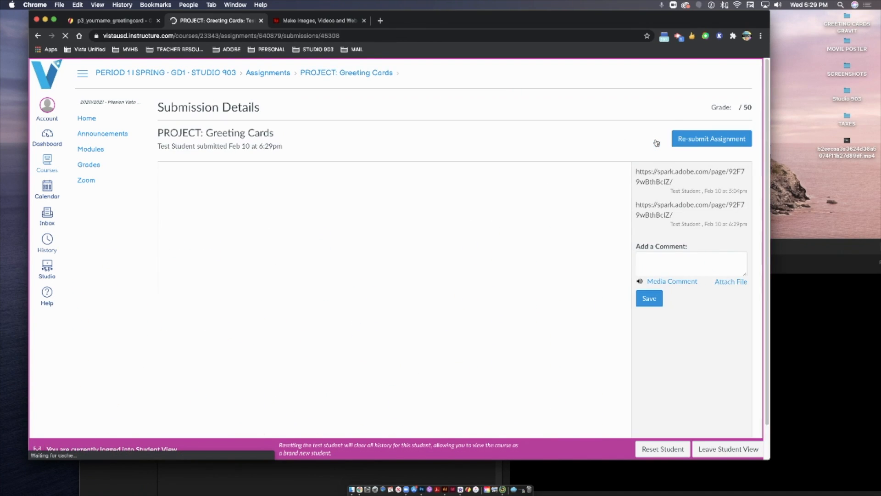
click(603, 169)
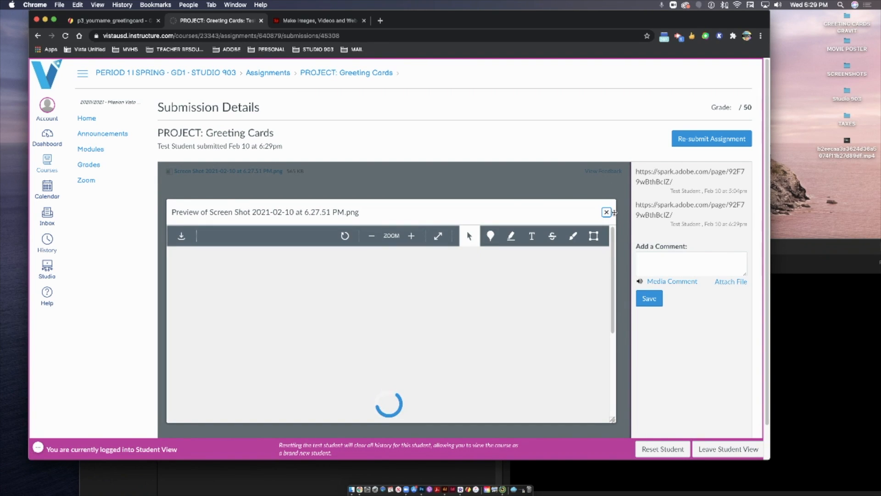
Step: Examine the submitted workspace screenshot in the feedback preview, checking the annotation tools and the whole card design
scroll(609, 285, down, 3)
scroll(608, 285, up, 2)
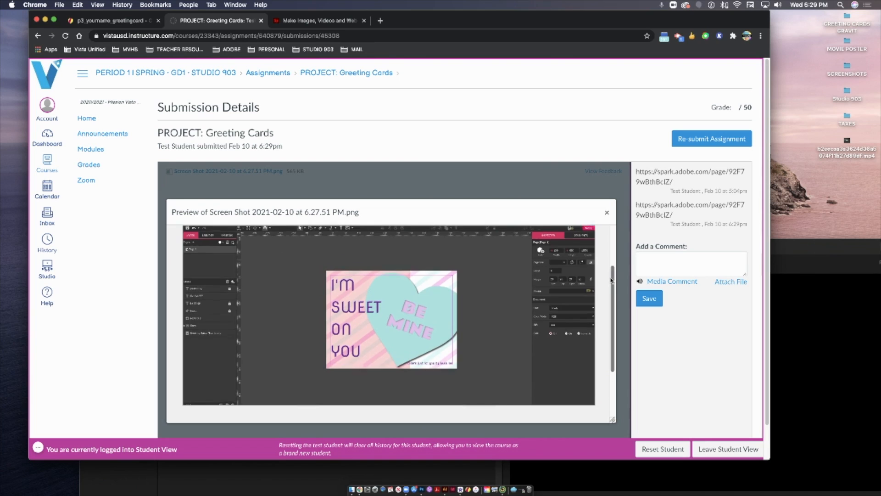
scroll(601, 275, up, 3)
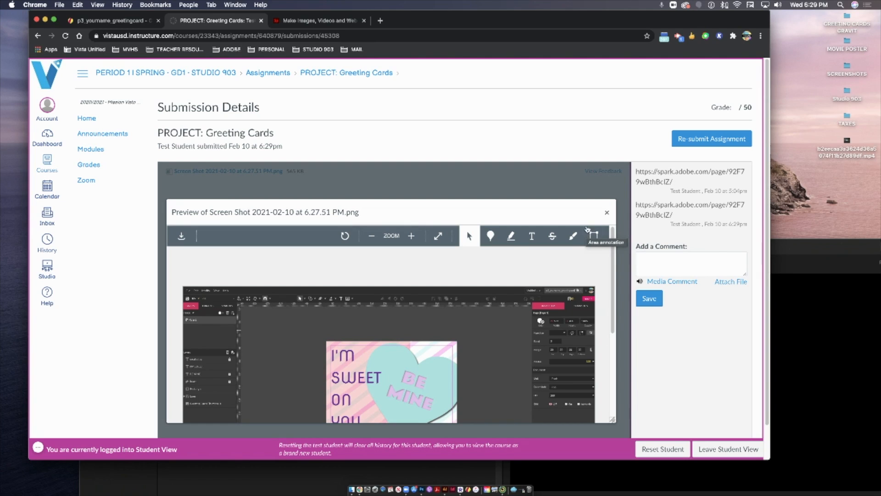
scroll(376, 260, down, 3)
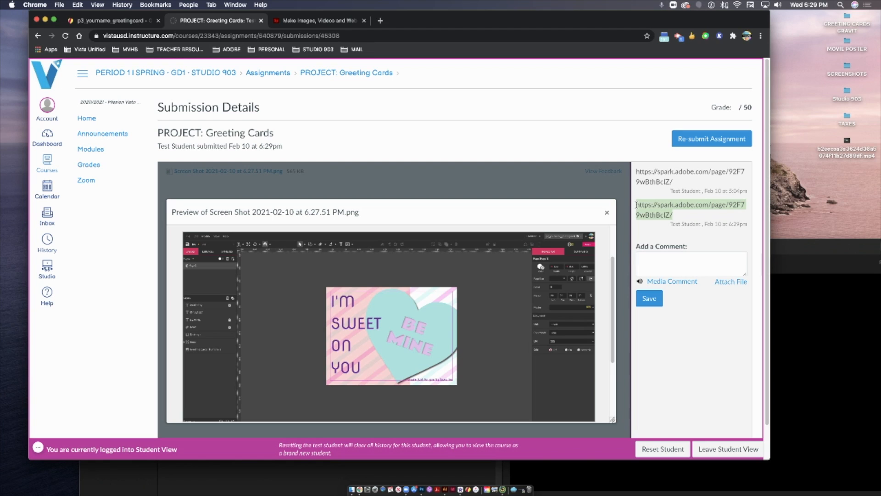
Step: Open the Spark page link from the latest submission comment in a new browser tab
click(379, 20)
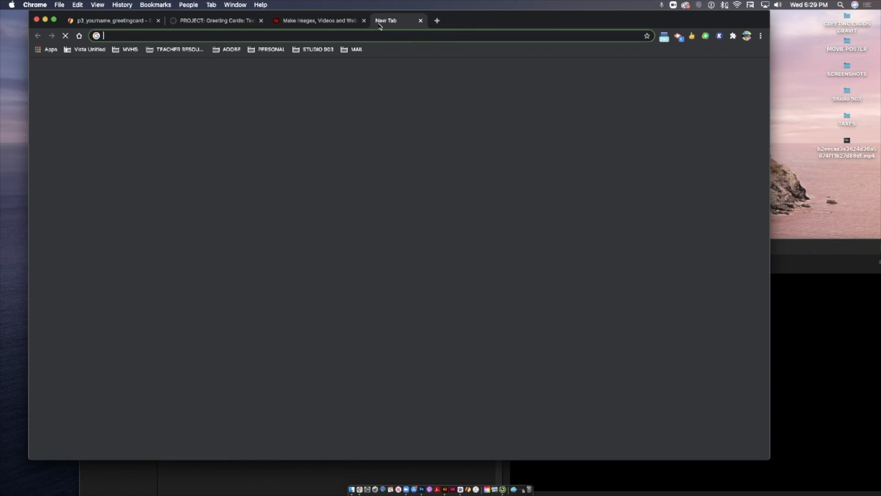
key(super+v)
key(Return)
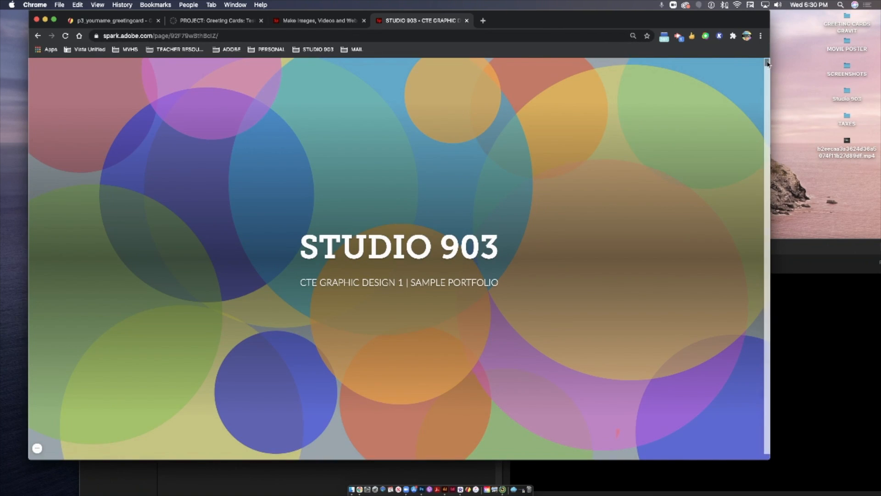
Step: Review the published Greeting Card February 2021 section from its introduction to the Discovery, Innovation and Growth prompts, and return to the Canvas submission
scroll(757, 318, down, 15)
scroll(758, 318, down, 20)
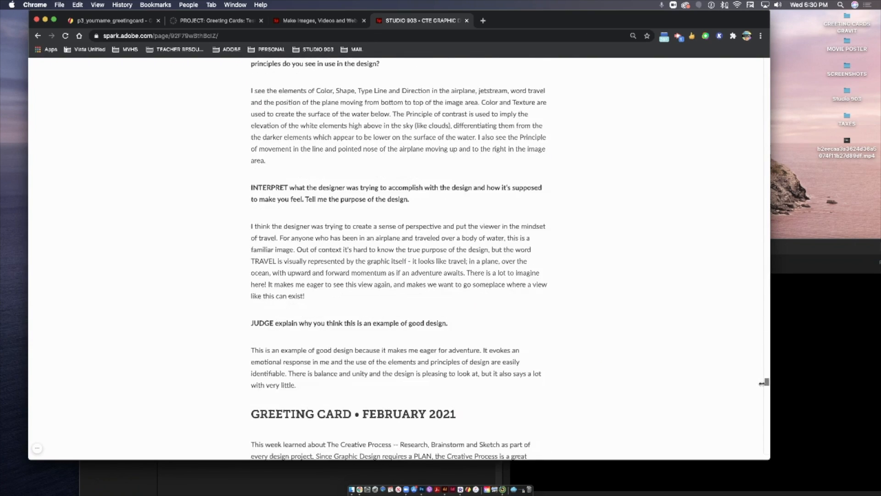
scroll(763, 388, down, 3)
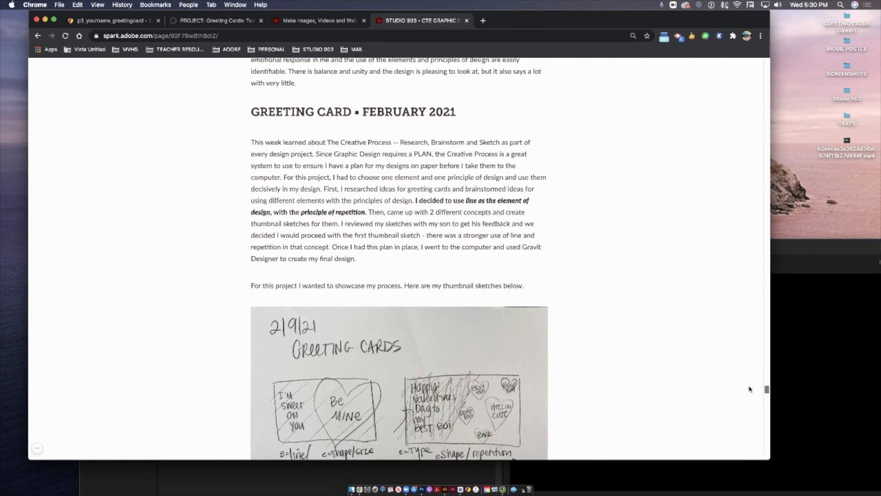
scroll(311, 90, down, 1)
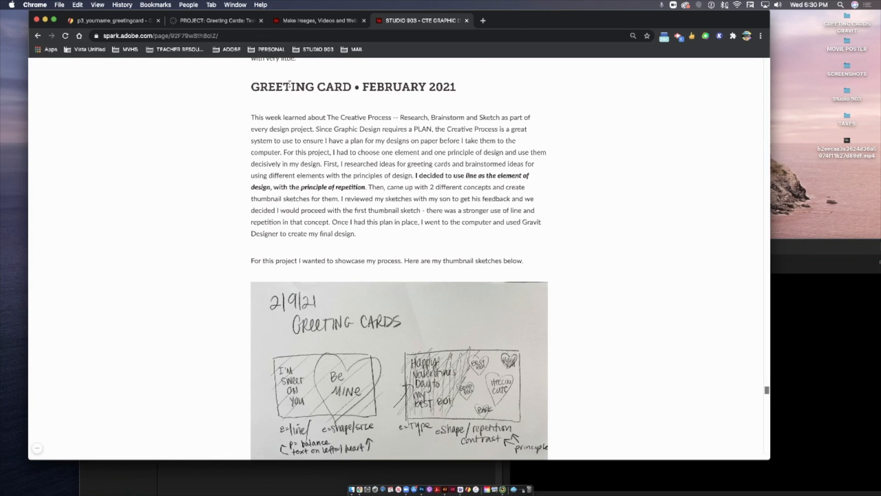
scroll(388, 150, down, 4)
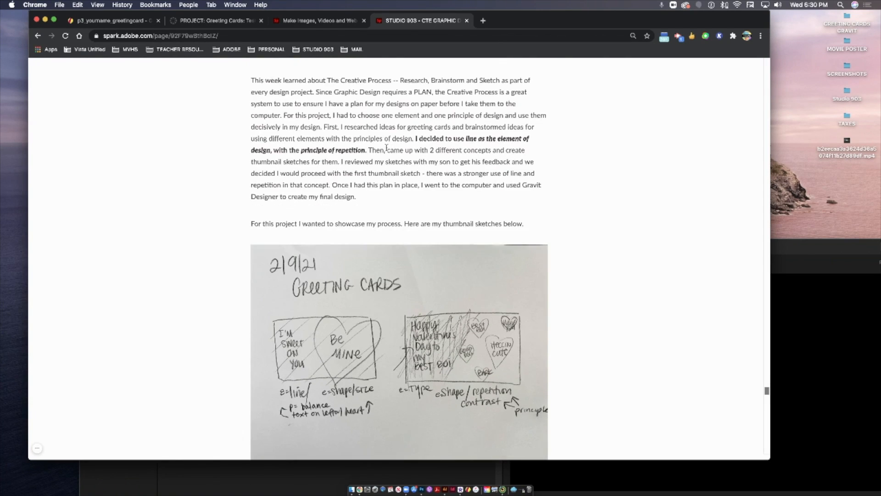
scroll(387, 150, down, 5)
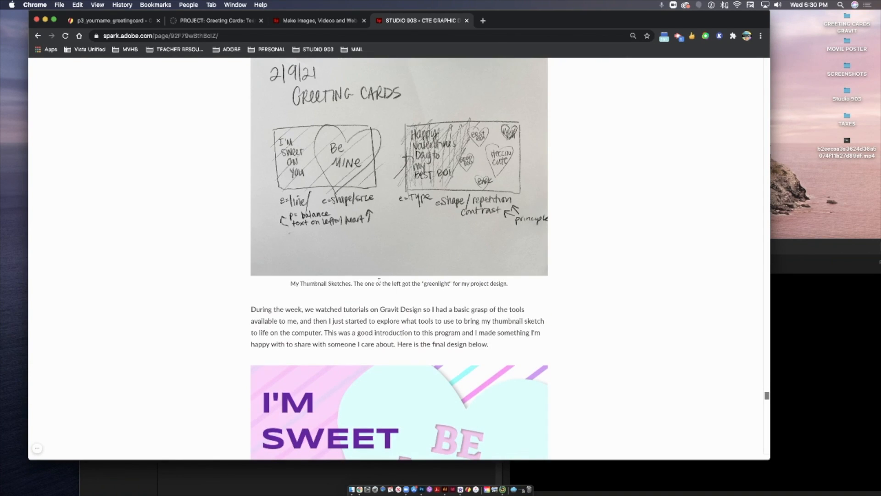
scroll(379, 281, down, 15)
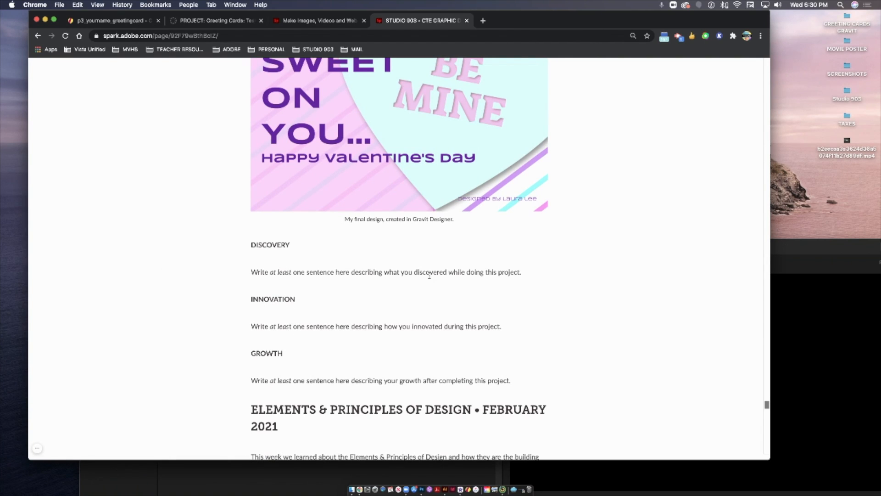
click(214, 21)
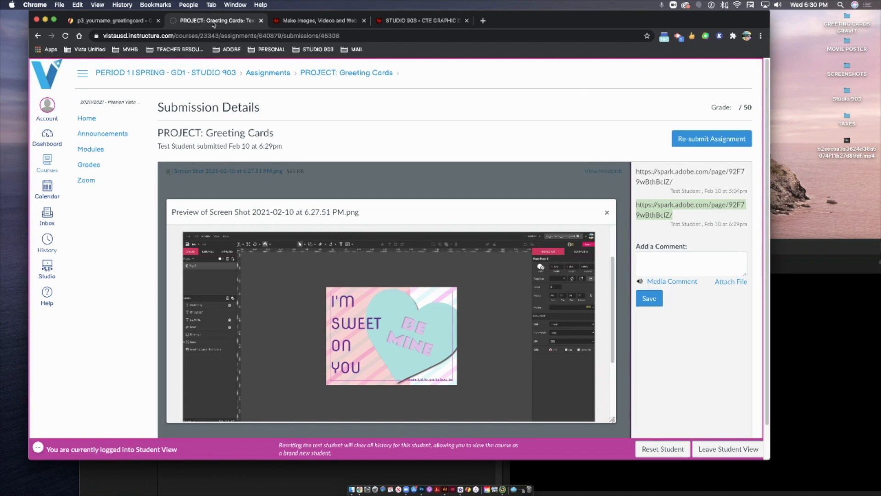